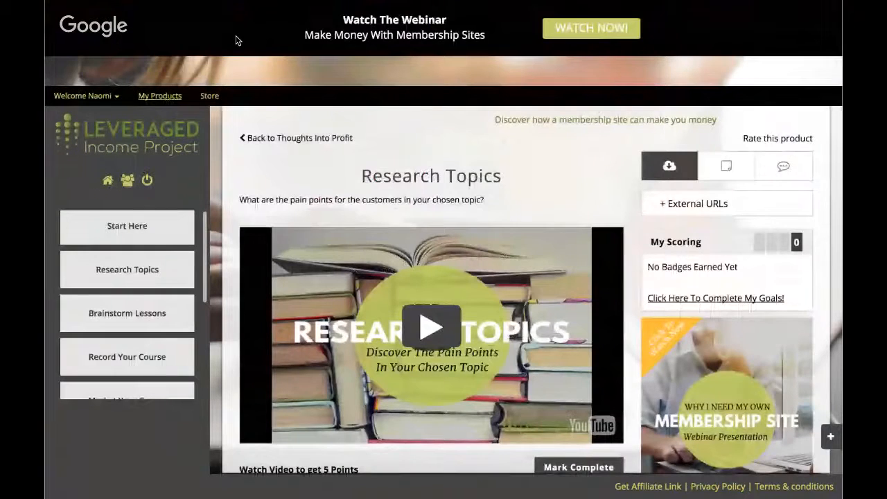
scroll(238, 41, down, 3)
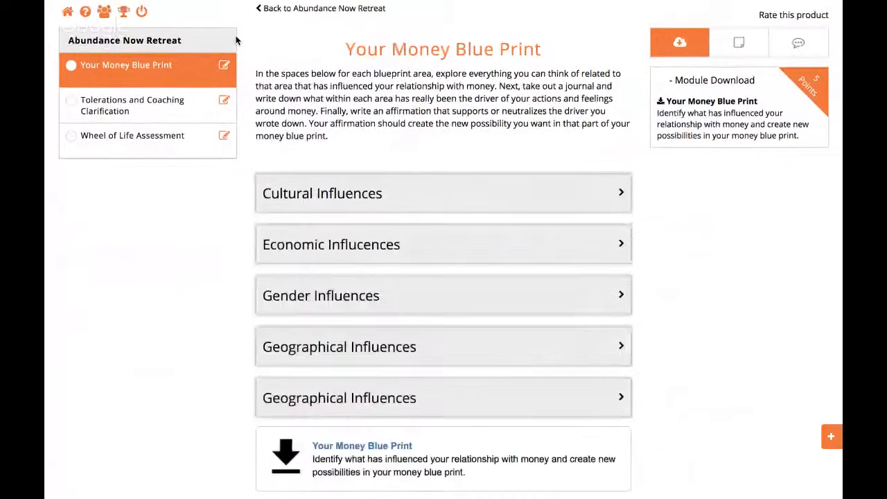
scroll(235, 41, down, 10)
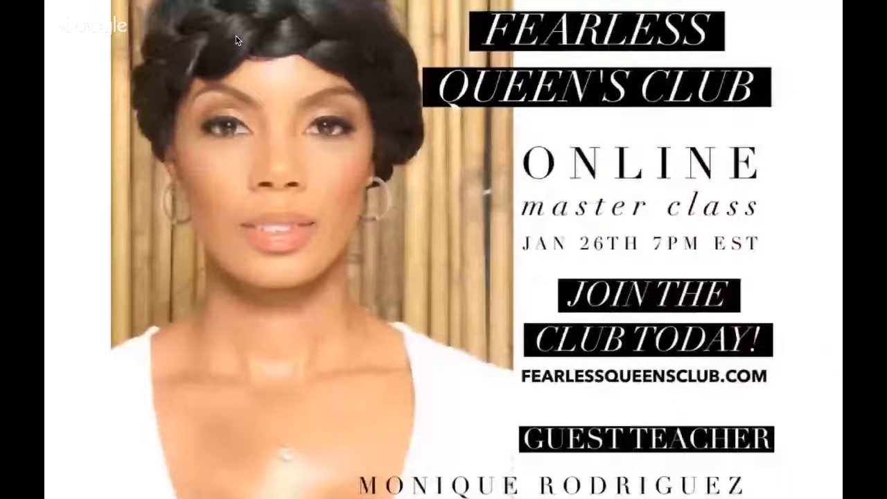
- End the slideshow and select the presentation's first slide, the everlesson 101 sign-in slide
key(Escape)
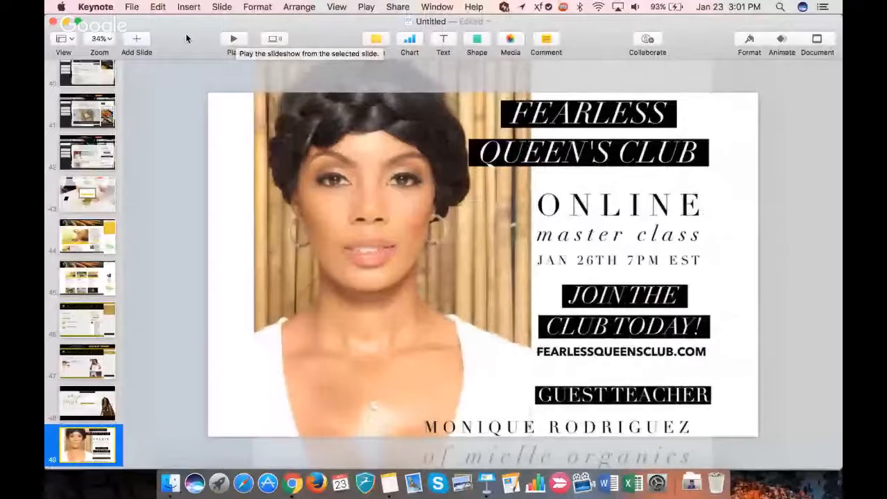
scroll(51, 183, up, 10)
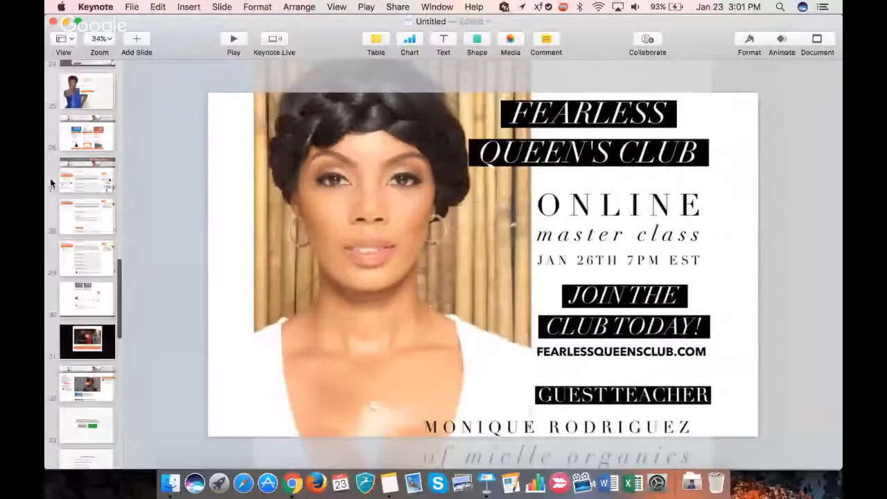
scroll(50, 183, up, 15)
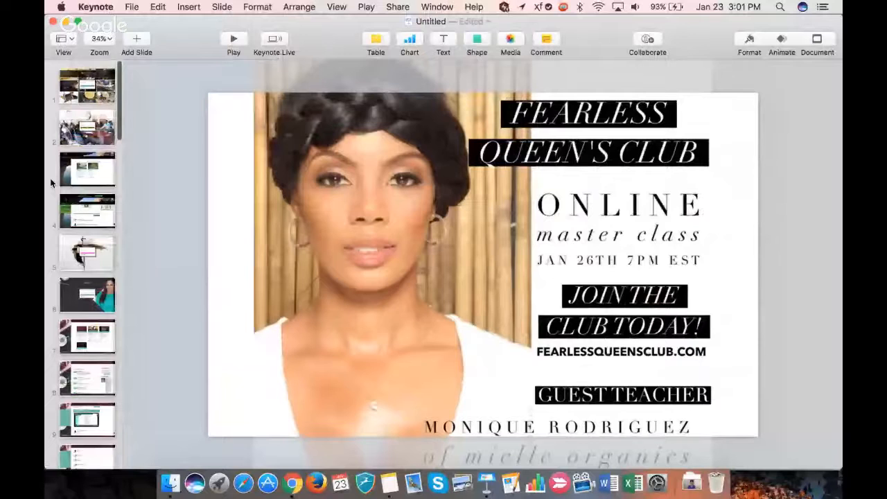
click(88, 86)
- Switch to Chrome and look through the existing membership sites on the EverLesson dashboard
key(super+Tab)
key(super+Tab)
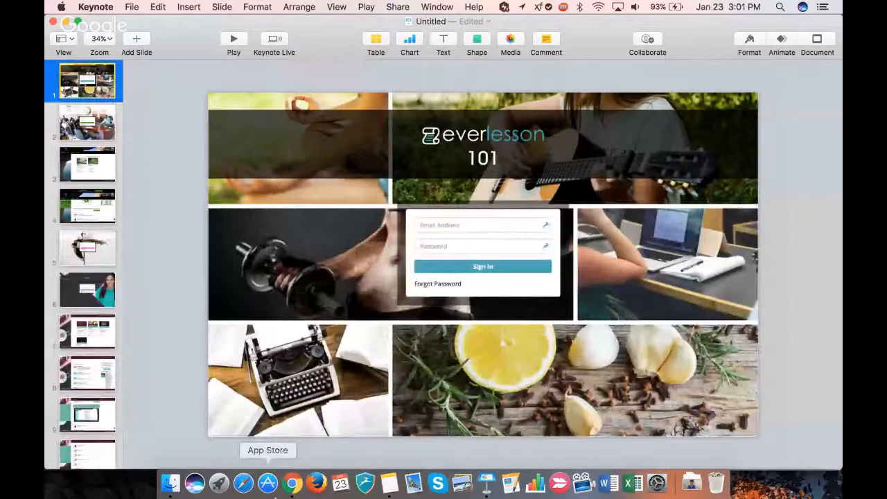
click(291, 482)
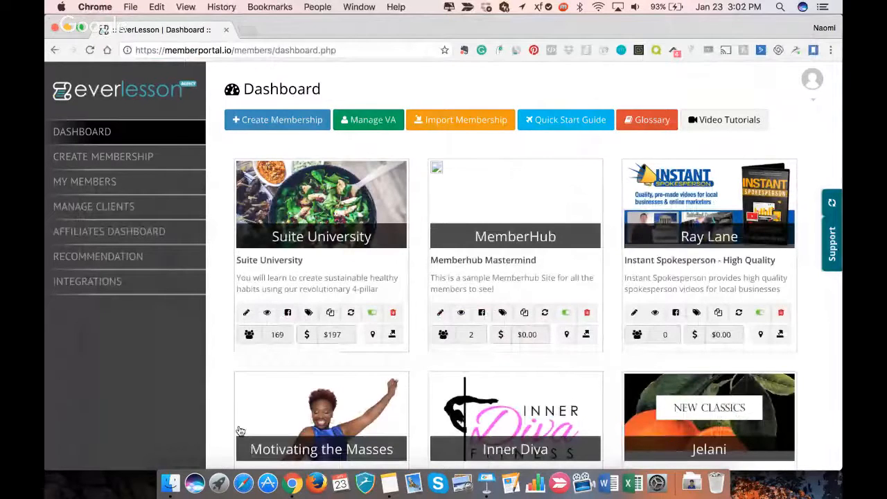
scroll(295, 394, down, 10)
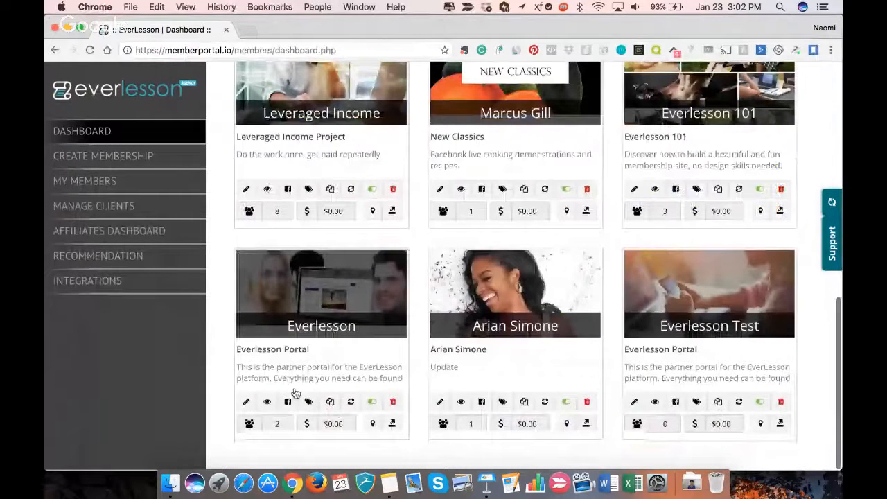
scroll(295, 393, up, 10)
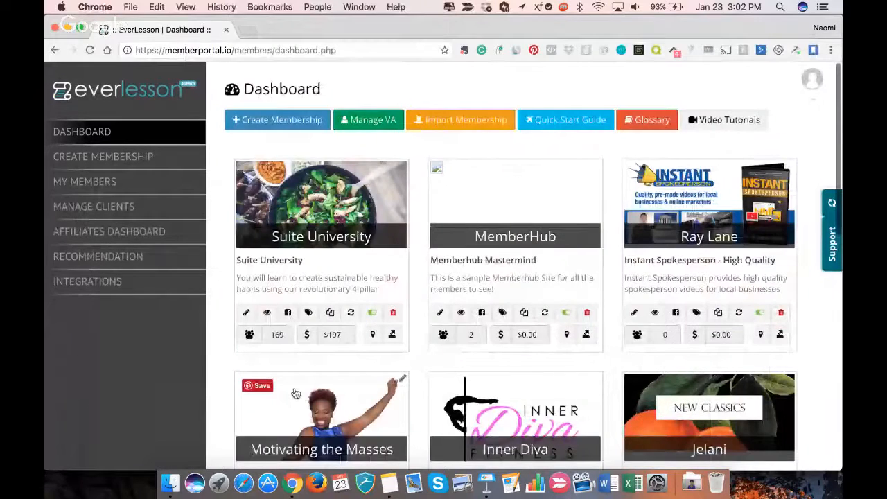
scroll(295, 393, down, 2)
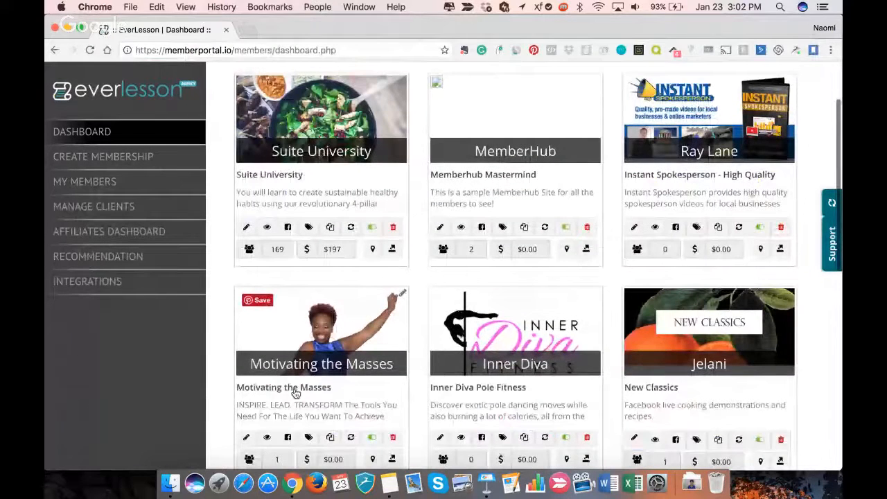
scroll(295, 393, up, 2)
scroll(295, 393, down, 1)
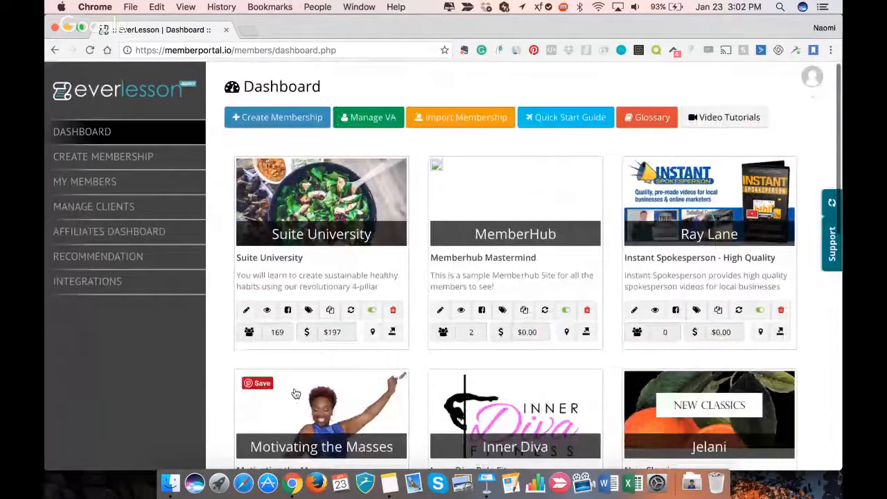
scroll(295, 393, down, 4)
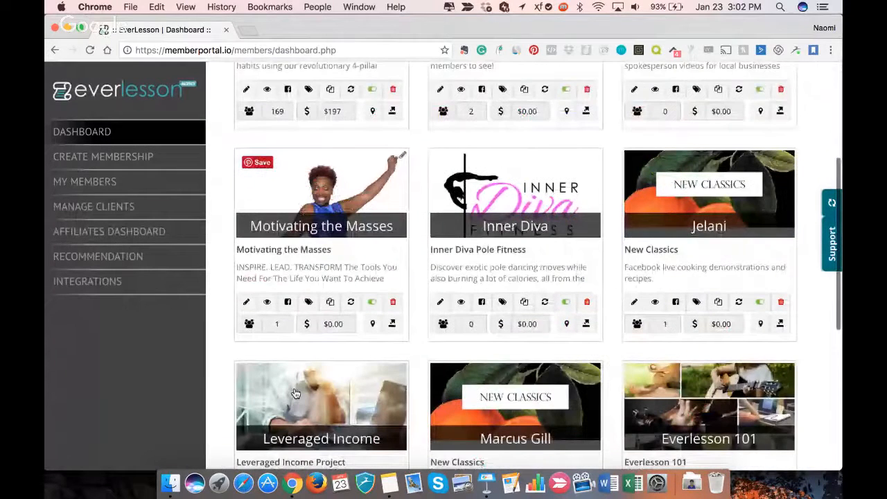
scroll(295, 394, up, 4)
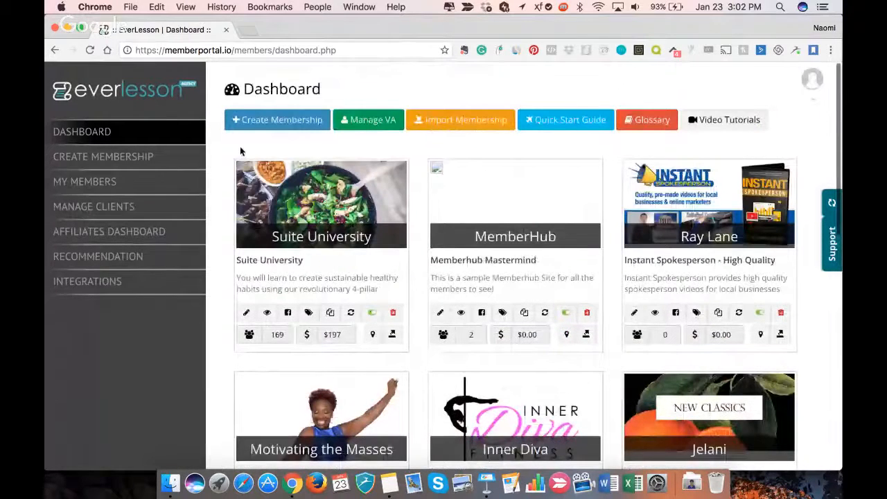
- Start creating a new membership and enter Nail Art as the membership name
click(275, 123)
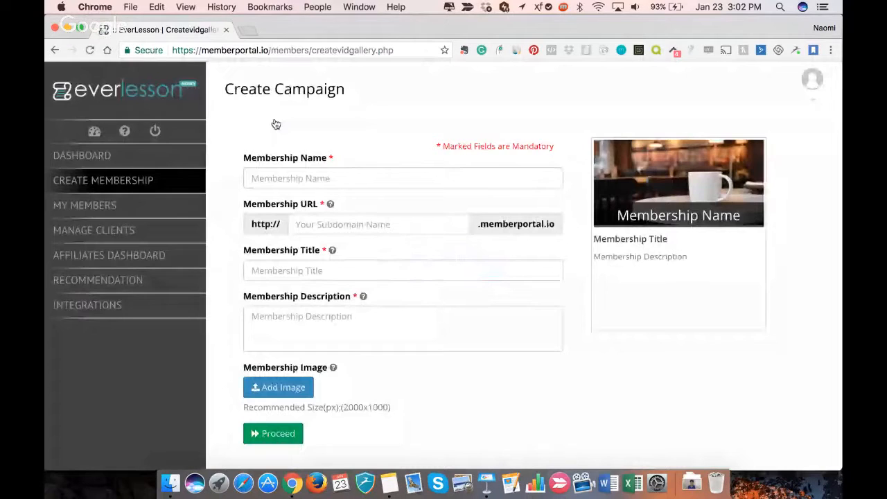
click(326, 178)
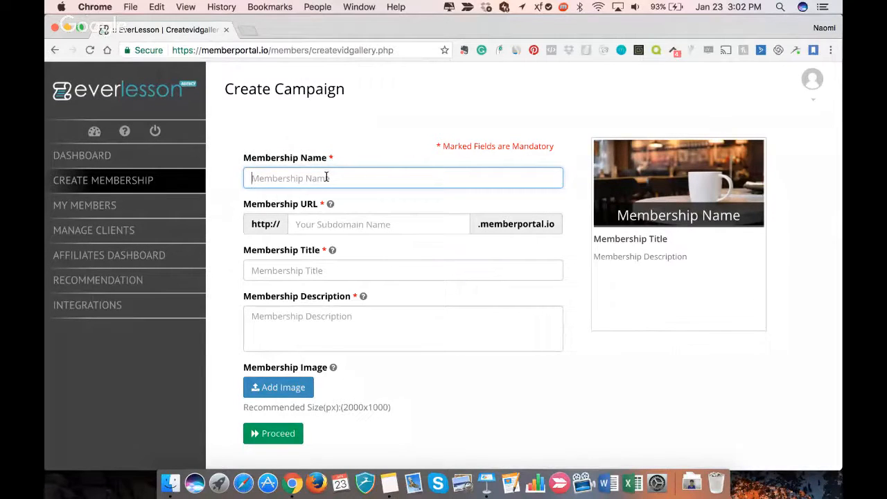
key(super+Tab)
key(Tab)
key(Tab)
key(Tab)
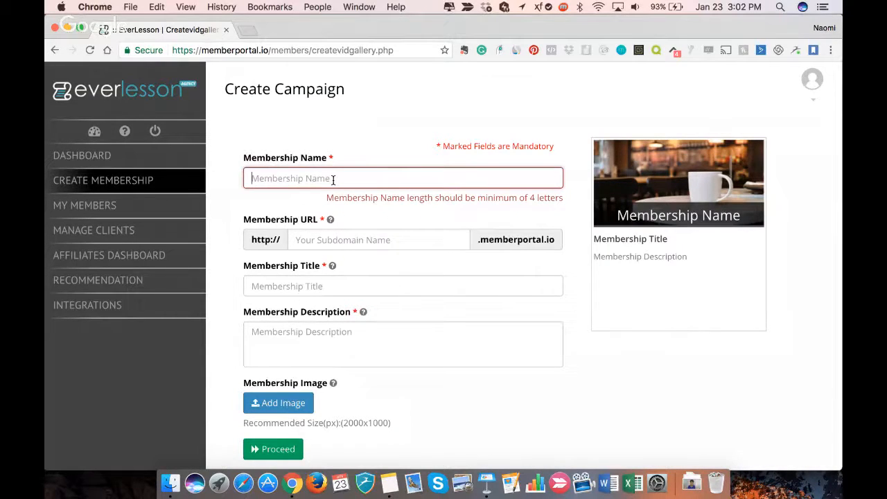
text(N)
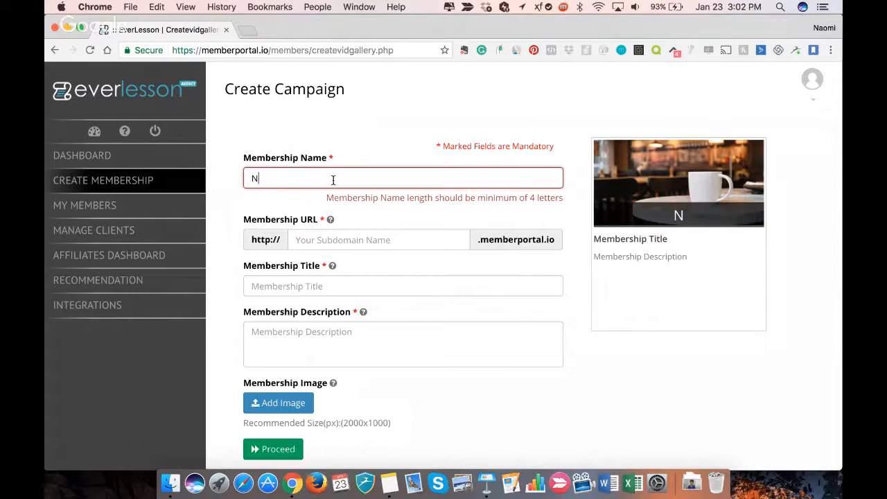
text(ail Art)
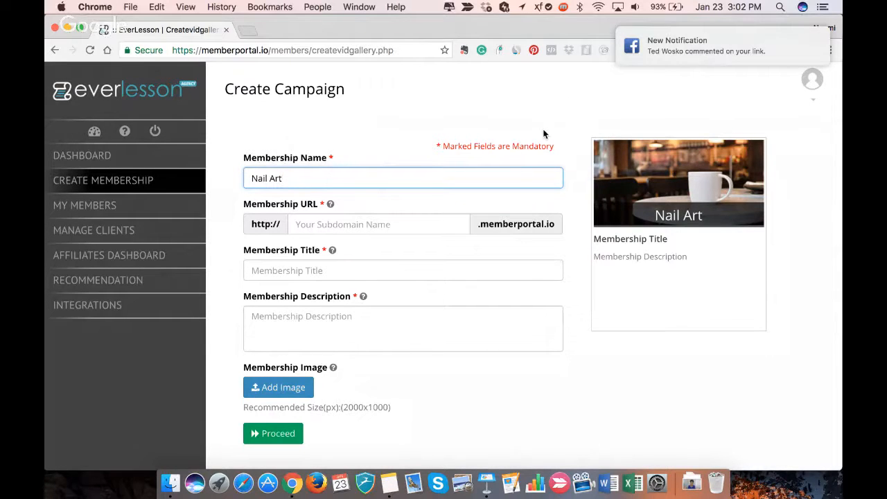
key(super+Tab)
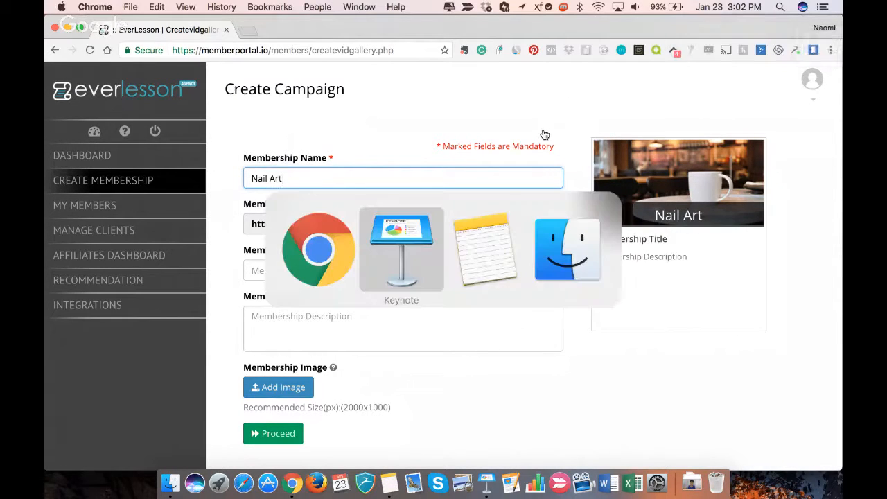
key(super+Tab)
key(super+Tab)
key(super+Tab)
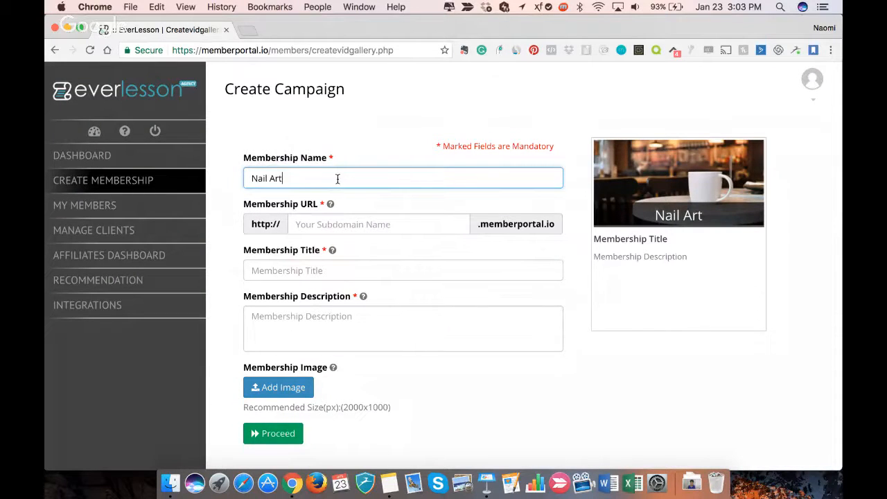
- Open YouTube in a new browser tab and search for nail art
click(248, 31)
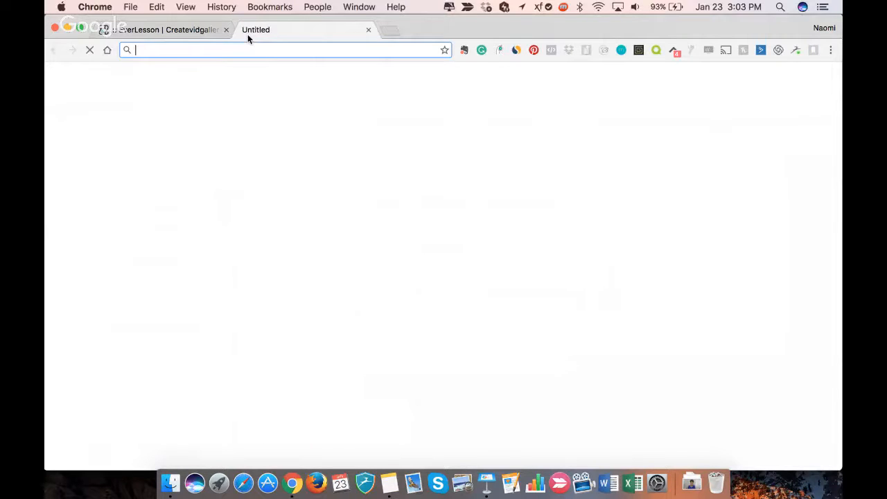
text(youtube.com)
key(Return)
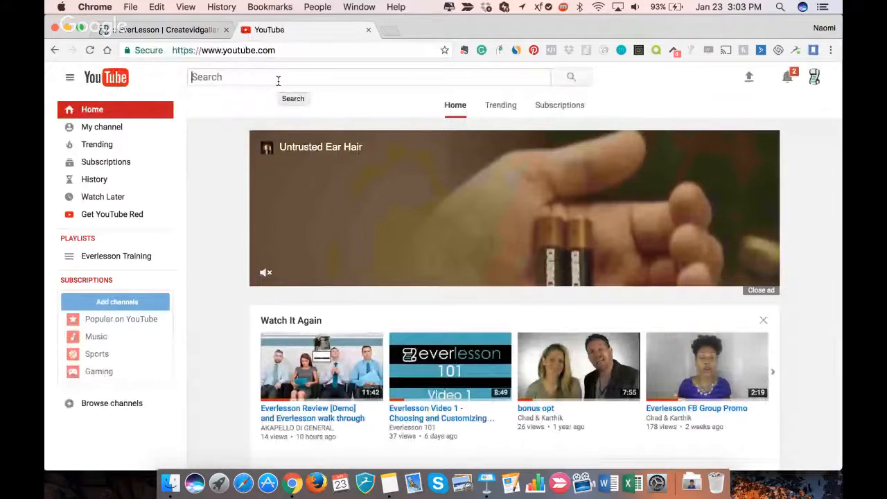
text(Nai)
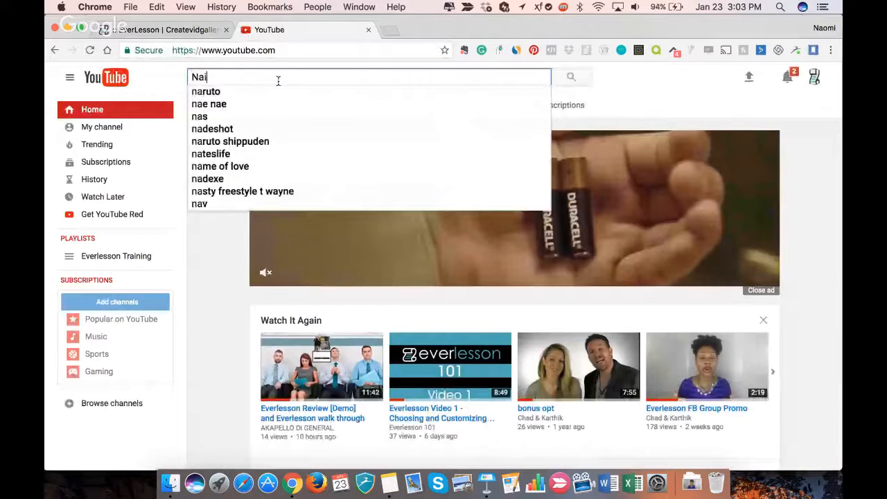
text(l Art)
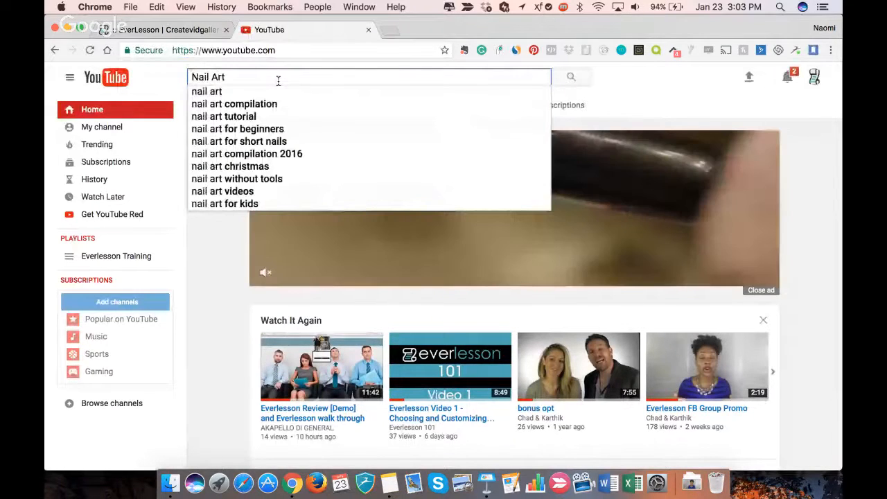
key(Down)
key(Return)
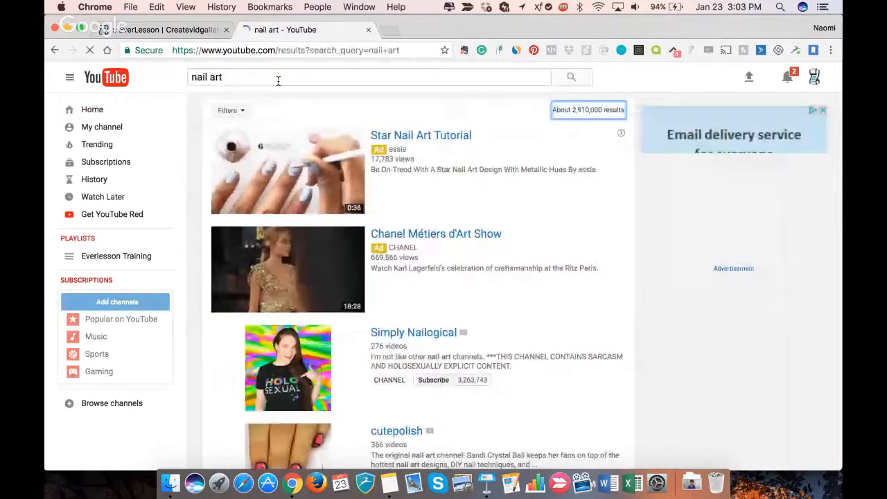
- Examine the nail art search results, checking the listed channels and their subscriber numbers
scroll(340, 210, down, 3)
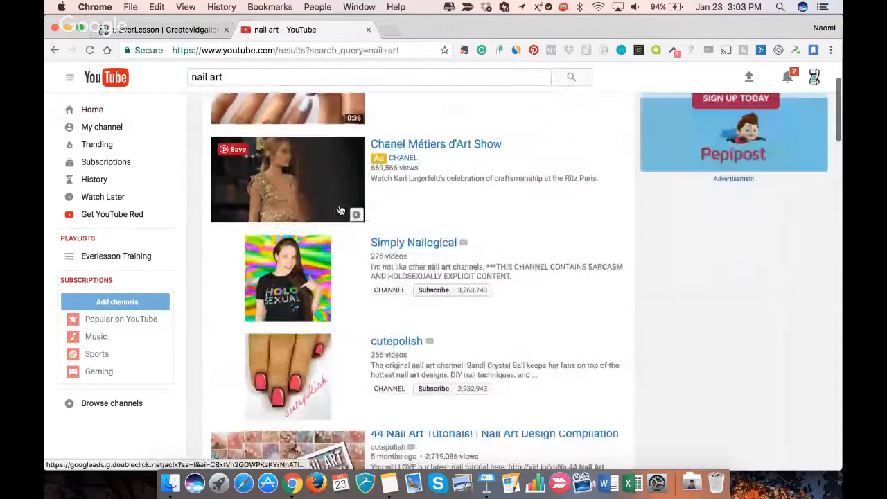
scroll(340, 210, down, 3)
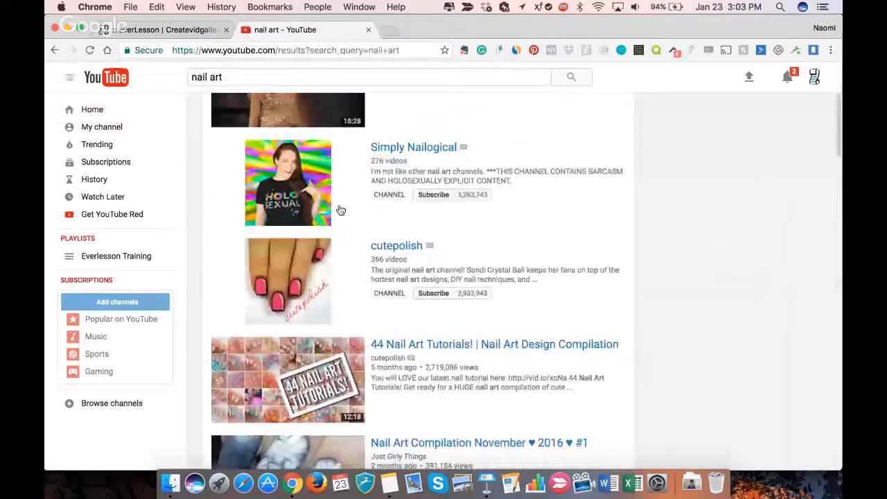
scroll(340, 210, up, 5)
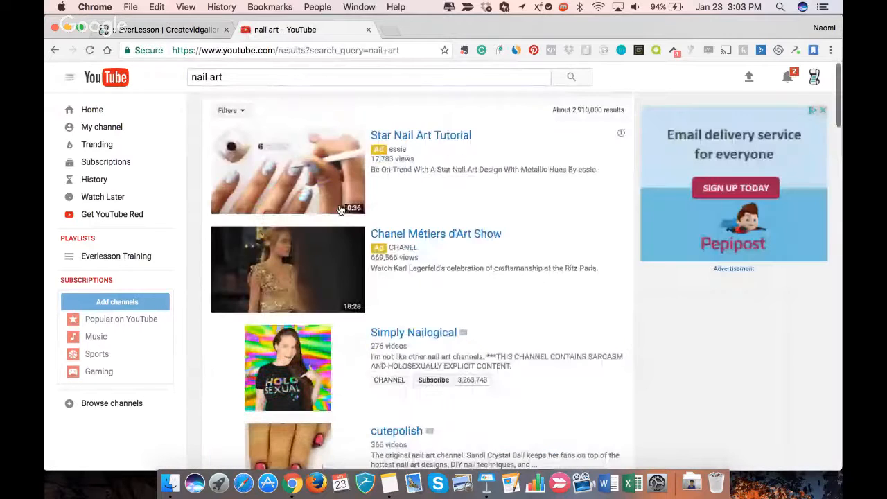
scroll(340, 210, down, 5)
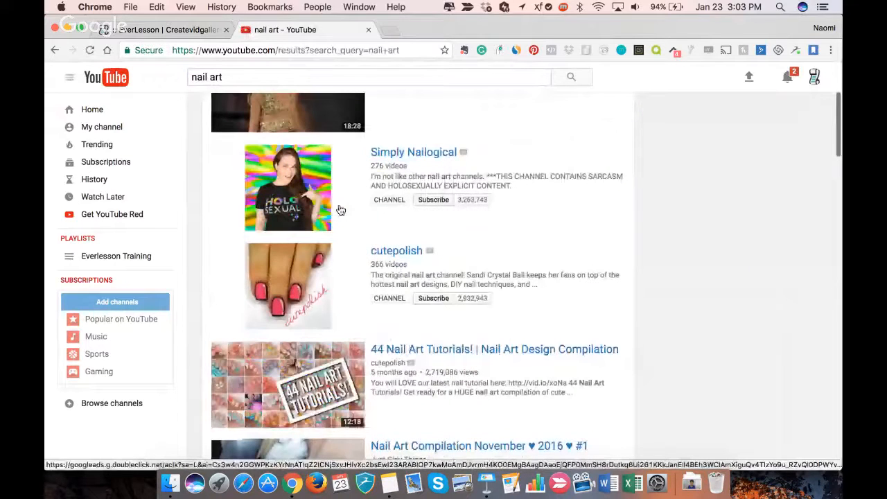
scroll(340, 210, down, 1)
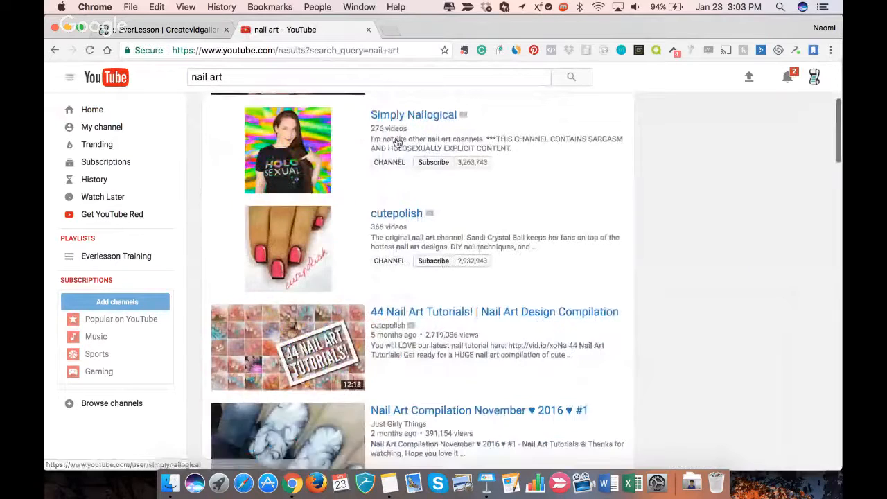
click(427, 122)
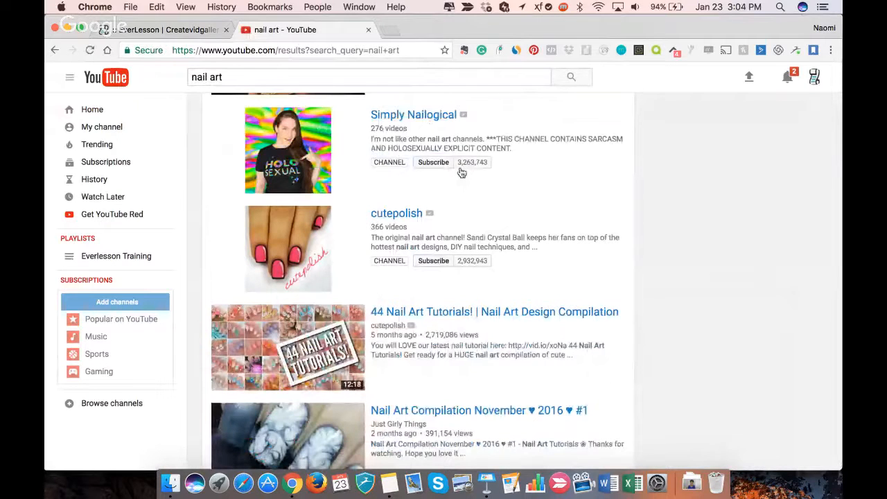
scroll(458, 207, down, 2)
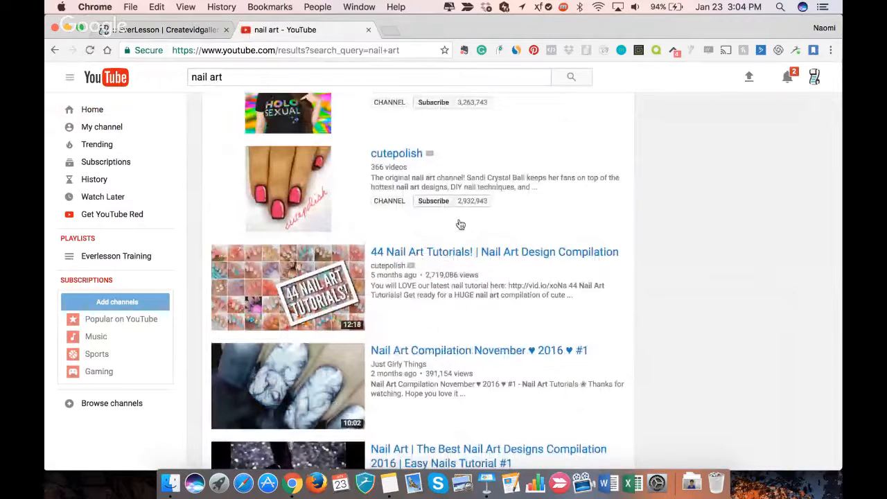
scroll(460, 224, up, 1)
click(283, 241)
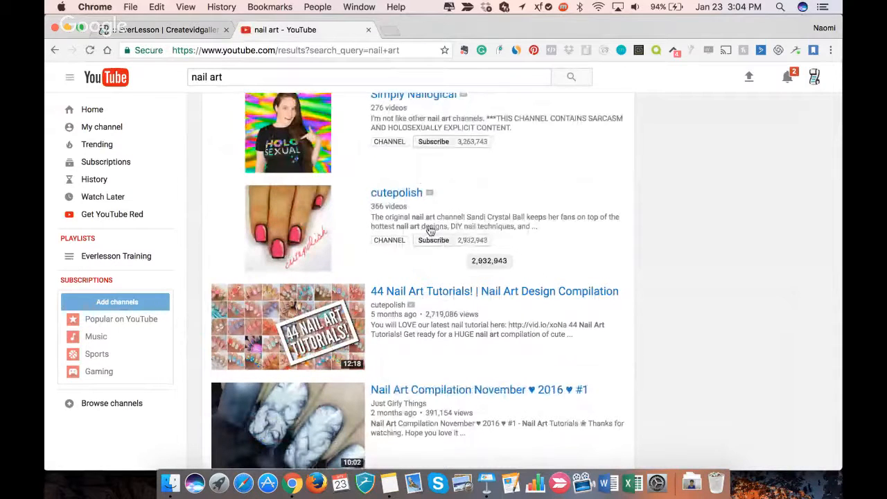
- Open the cutepolish channel and display its full list of videos
click(386, 195)
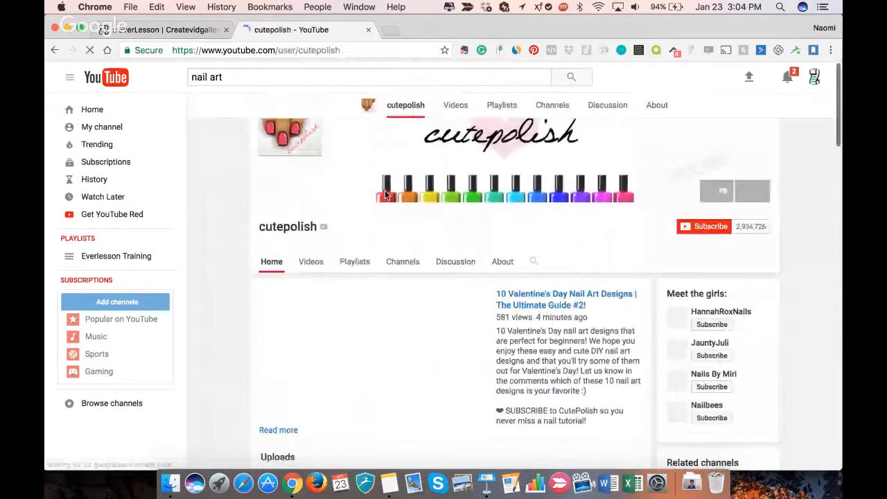
scroll(386, 195, down, 1)
click(281, 348)
click(310, 204)
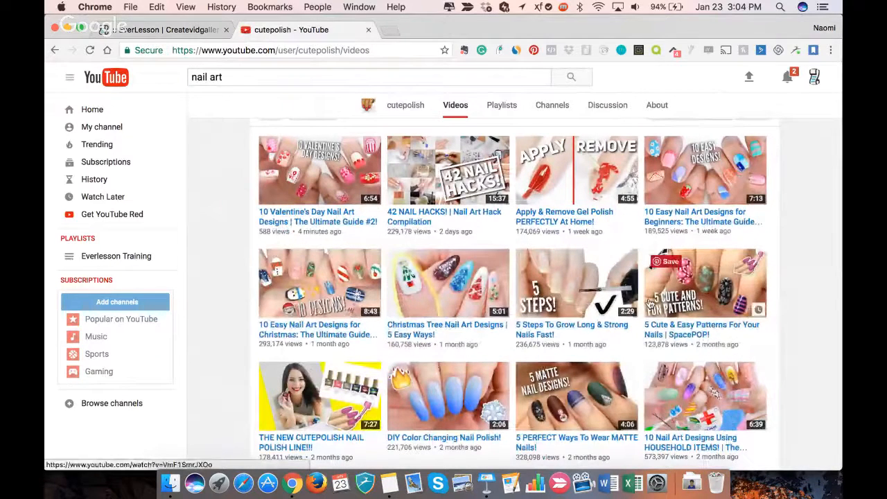
- Look through the cutepolish channel's uploaded nail art videos and return to the channel header
scroll(650, 303, down, 3)
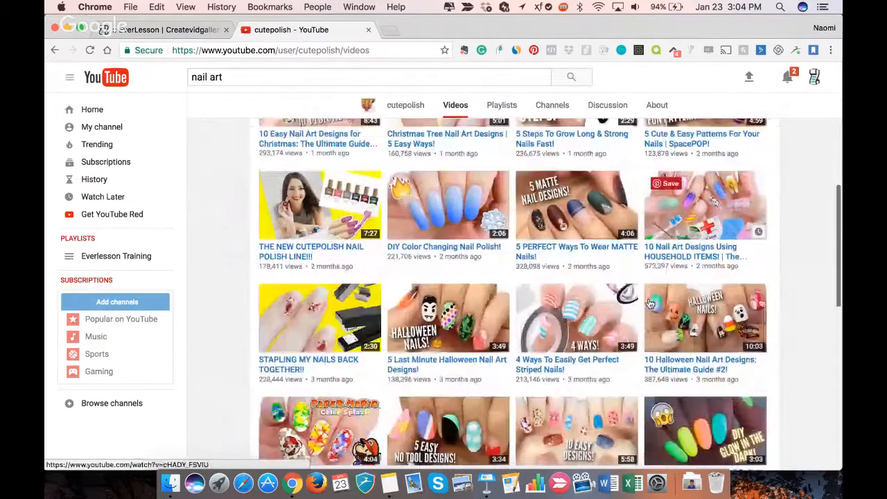
scroll(650, 303, down, 3)
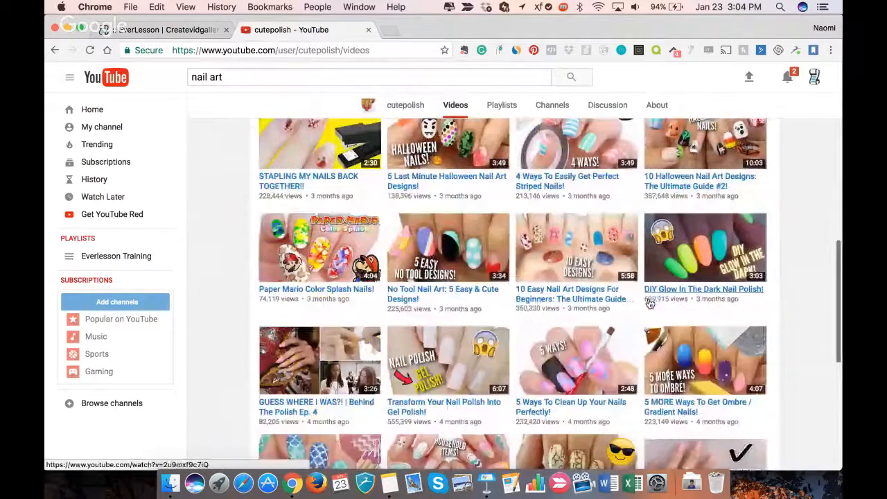
scroll(650, 303, down, 3)
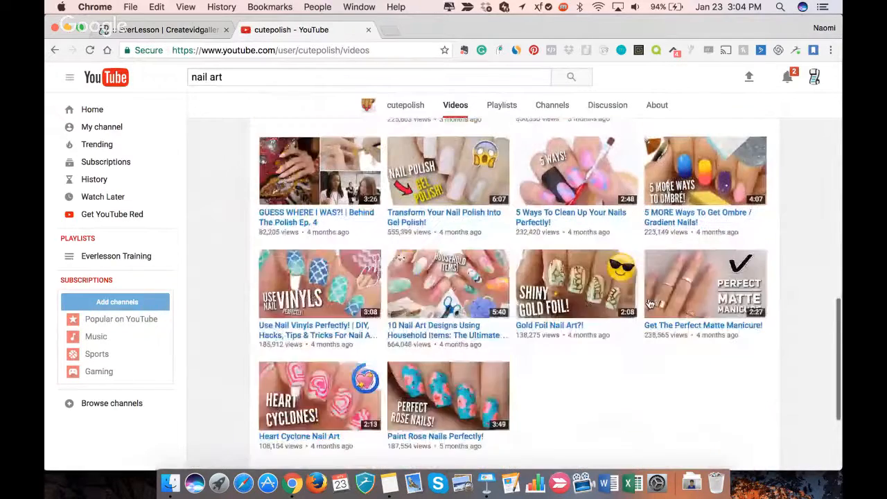
scroll(650, 303, down, 3)
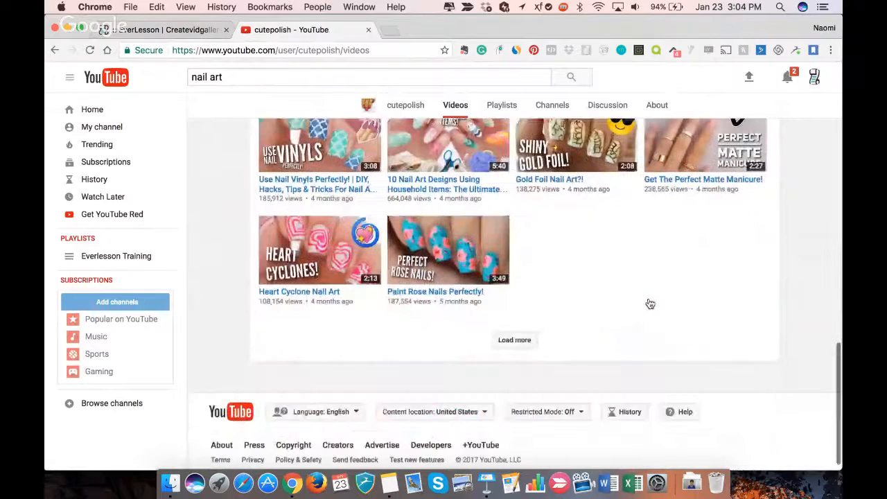
scroll(650, 303, up, 10)
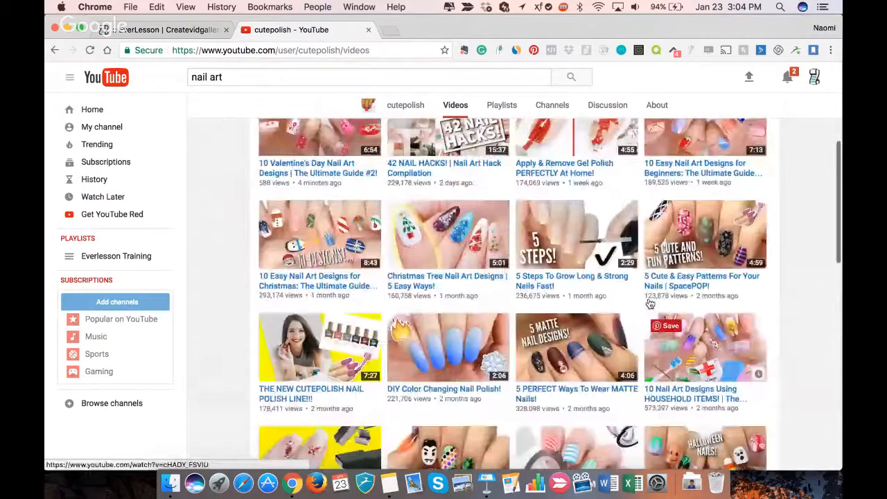
scroll(650, 303, up, 5)
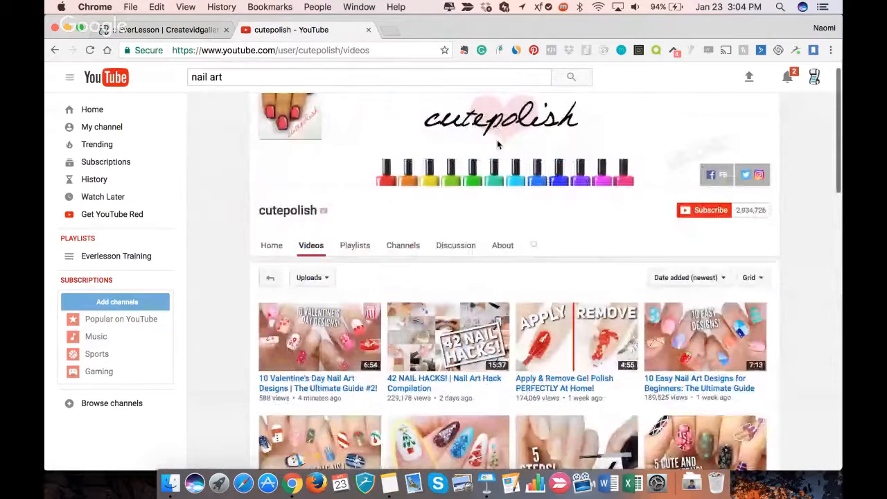
scroll(497, 144, up, 1)
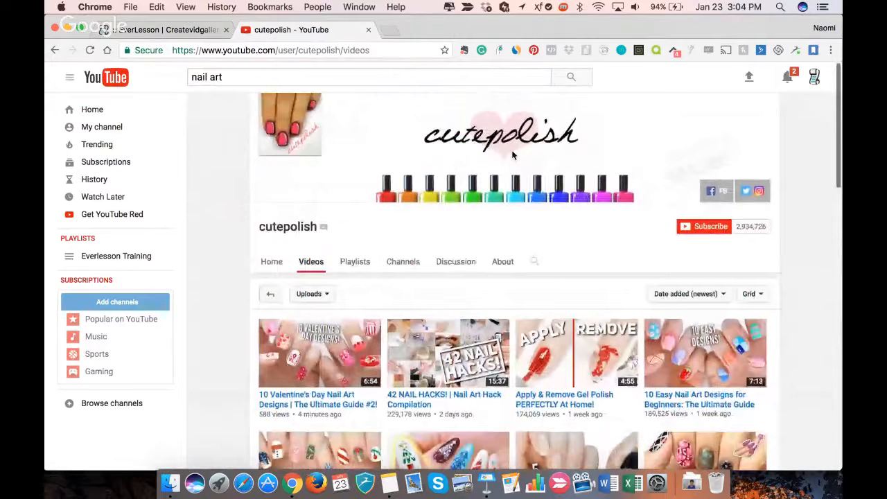
right_click(512, 155)
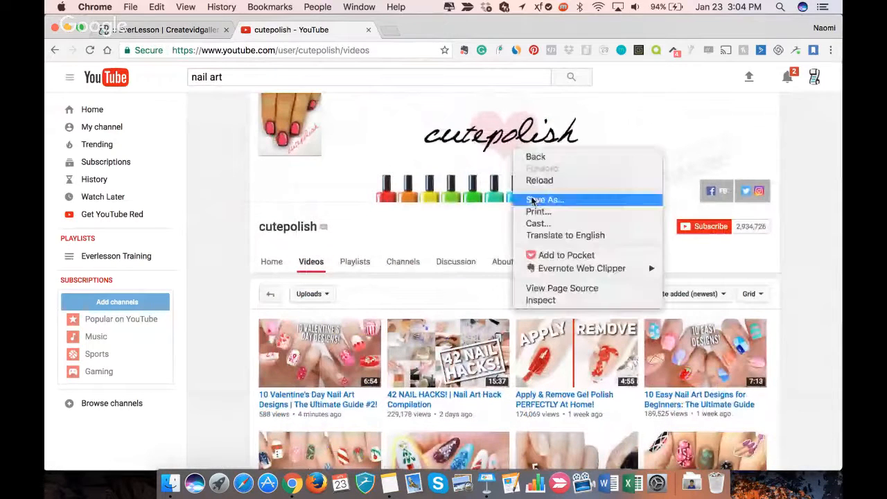
right_click(452, 162)
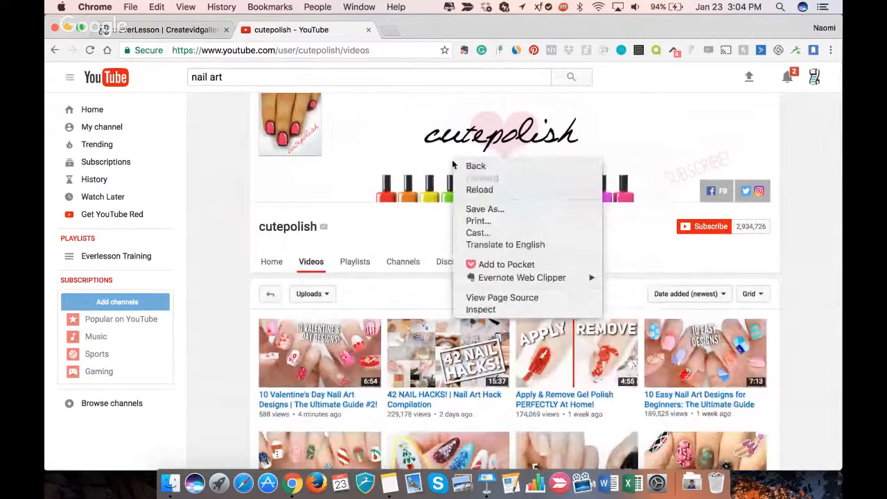
click(481, 102)
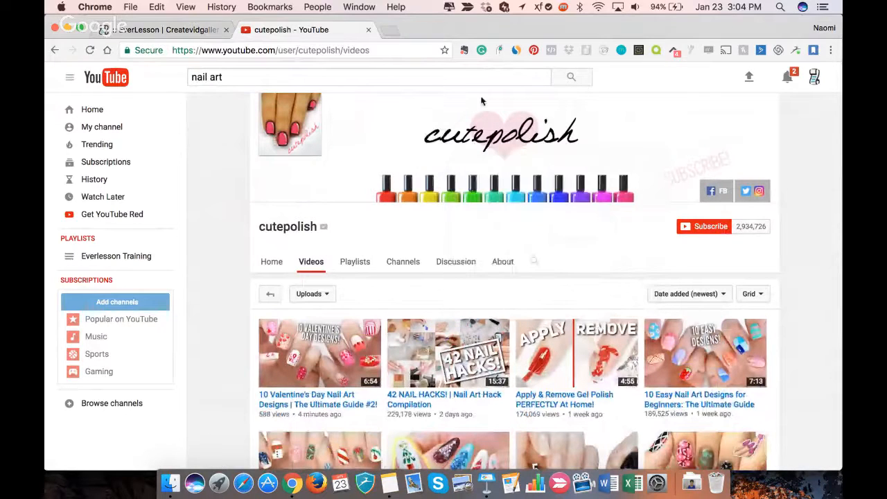
- Return to the EverLesson membership form and enter nailart as the membership URL's subdomain
click(179, 31)
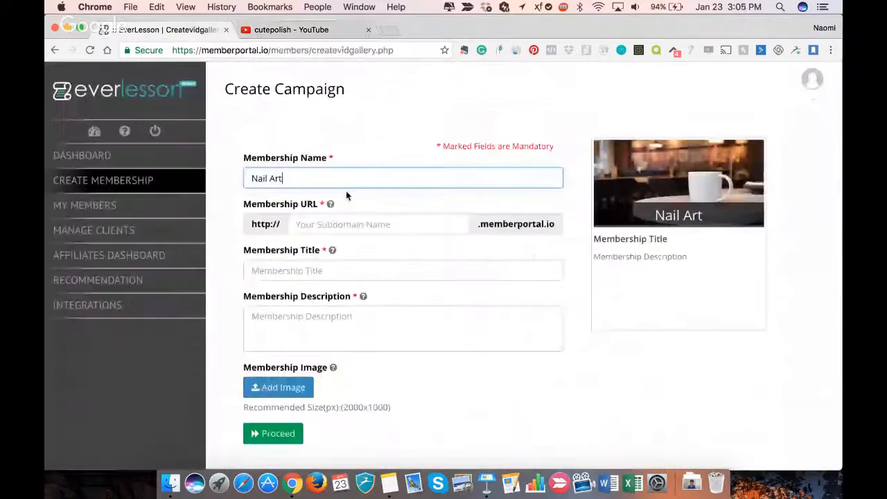
click(355, 222)
text(naomi)
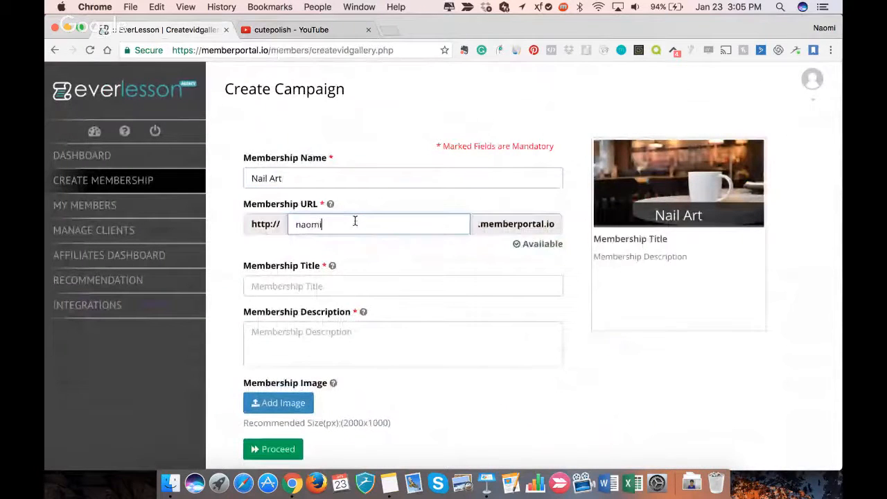
key(BackSpace)
key(BackSpace)
key(BackSpace)
text(it)
key(BackSpace)
text(rart)
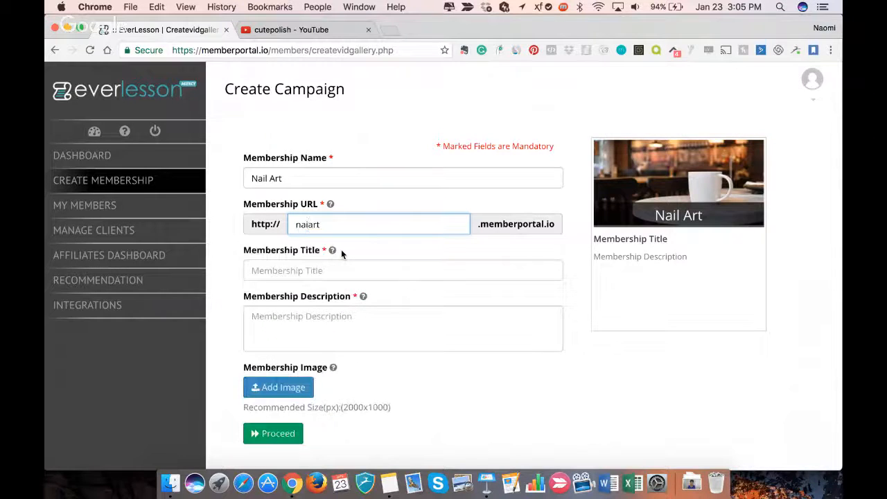
text(lart)
- Enter Fancy Nail Art as the membership title
click(339, 271)
text(N)
key(BackSpace)
text(FAn)
key(BackSpace)
key(BackSpace)
text(ancy Nail Art)
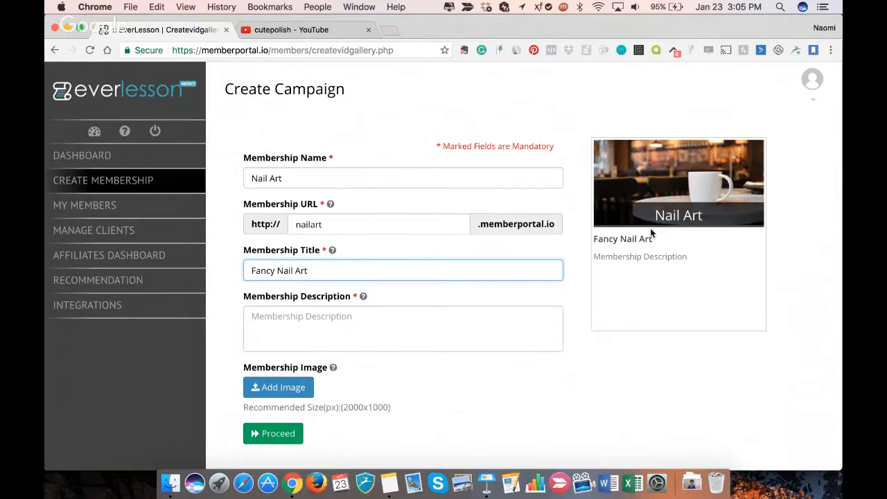
- Fill in the membership description with "How to DIY fancy nail art at home."
click(426, 324)
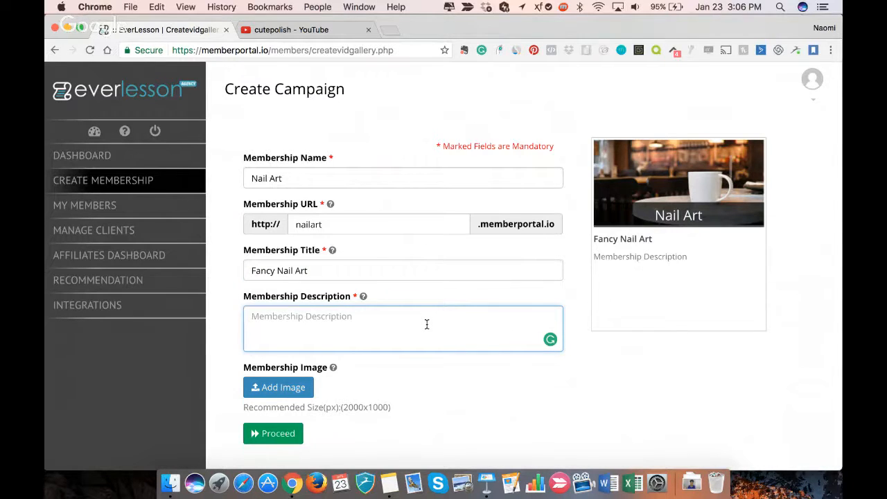
text(HOw)
key(BackSpace)
key(BackSpace)
text(ow)
key(BackSpace)
key(BackSpace)
key(BackSpace)
key(BackSpace)
text(DIY)
key(BackSpace)
key(BackSpace)
key(BackSpace)
text(HO)
key(BackSpace)
text(ow to )
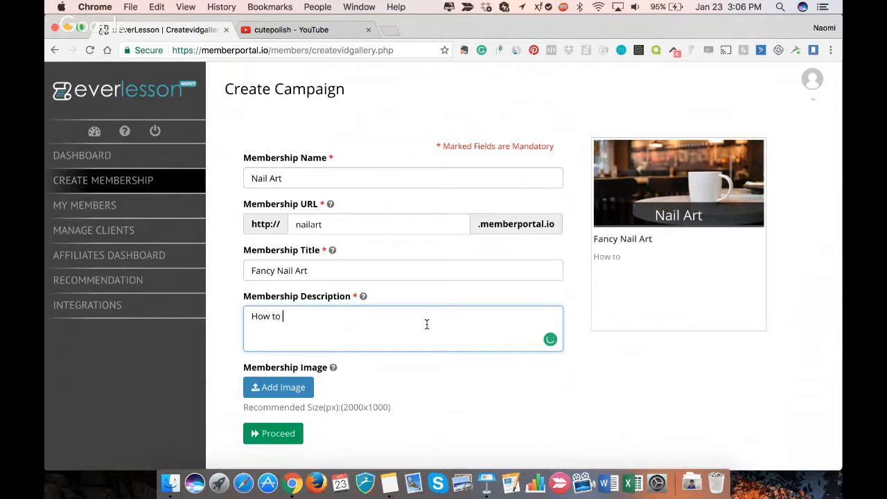
text(DIY fancy nail )
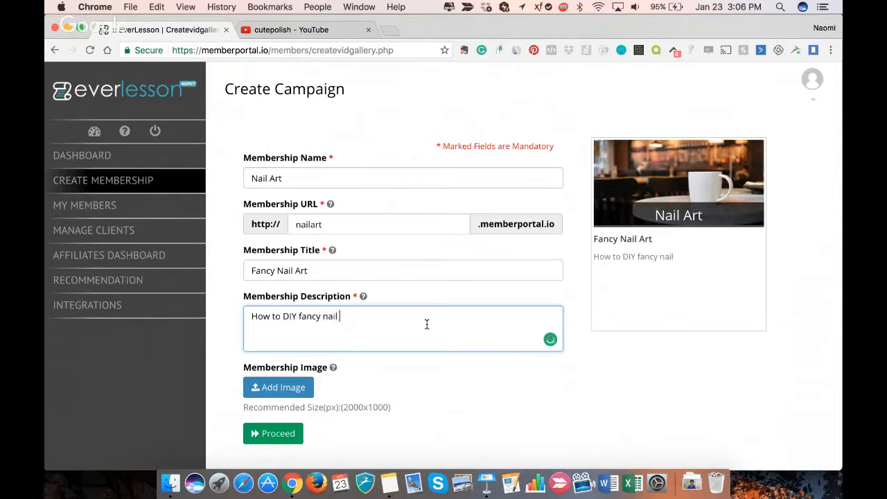
text(art at home.)
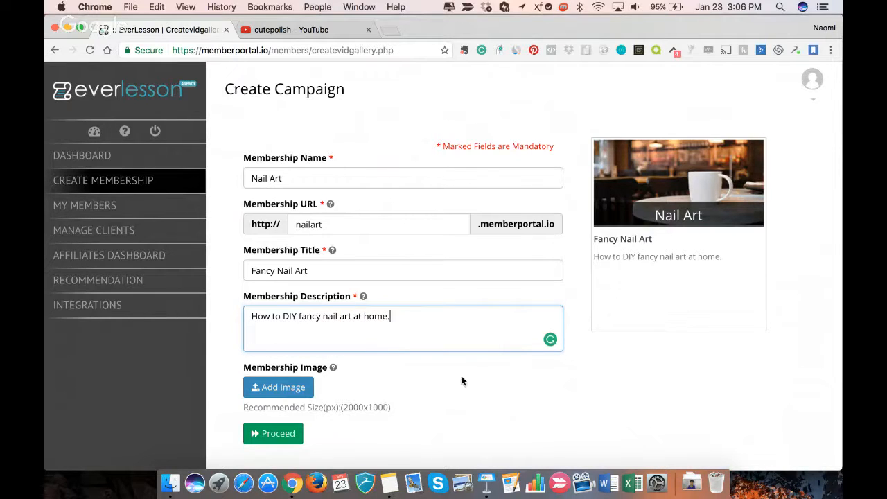
- Search the web for nail art images in a new browser tab
scroll(401, 386, down, 1)
click(392, 30)
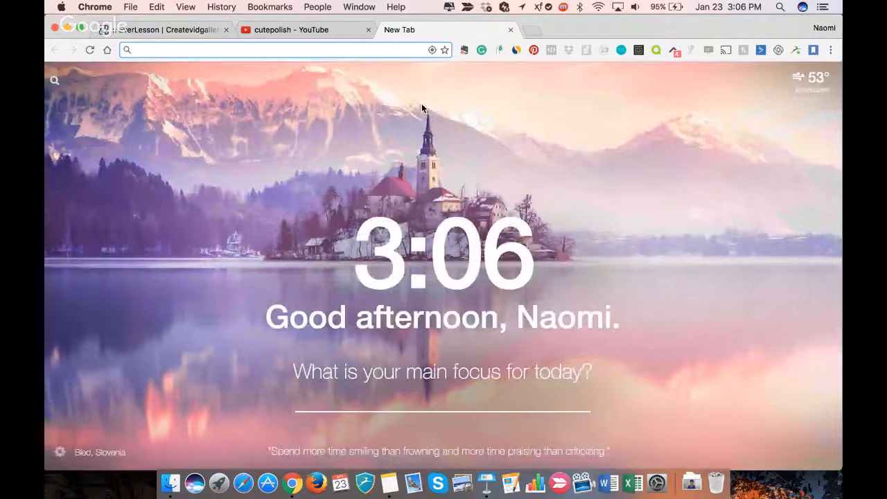
text(nail )
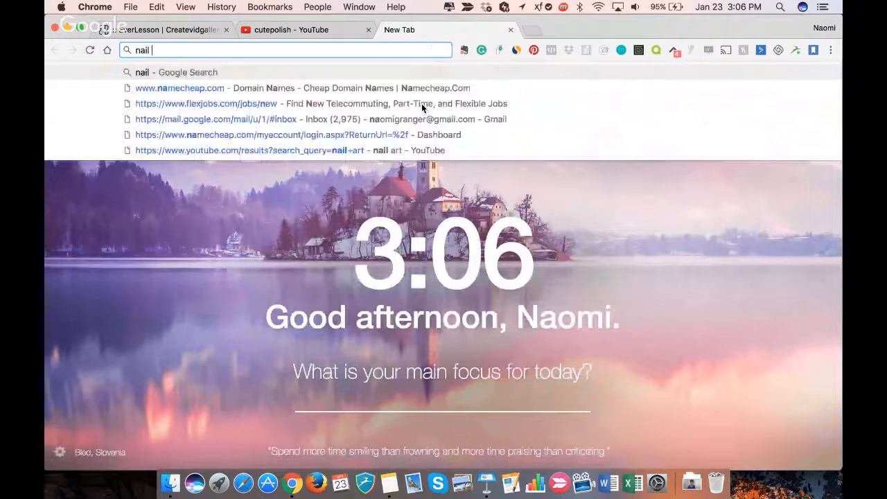
text(art images)
key(Return)
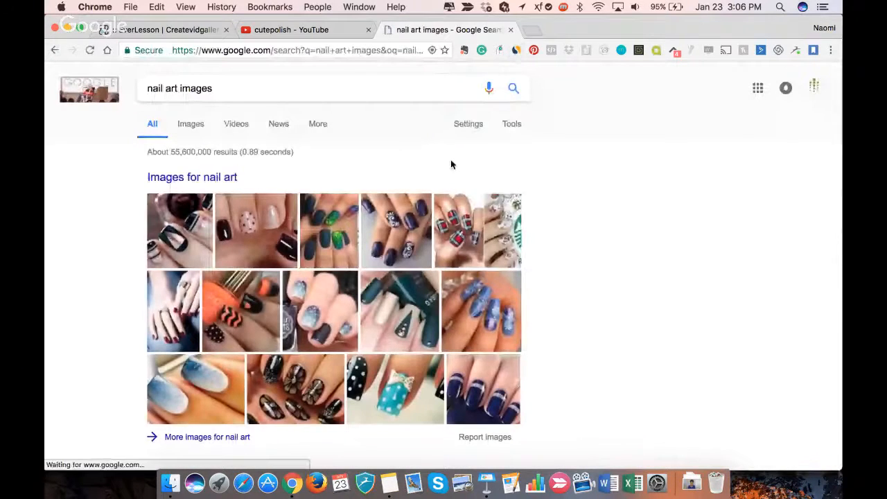
- Open the Unsplash website in another new browser tab
click(530, 31)
text(un)
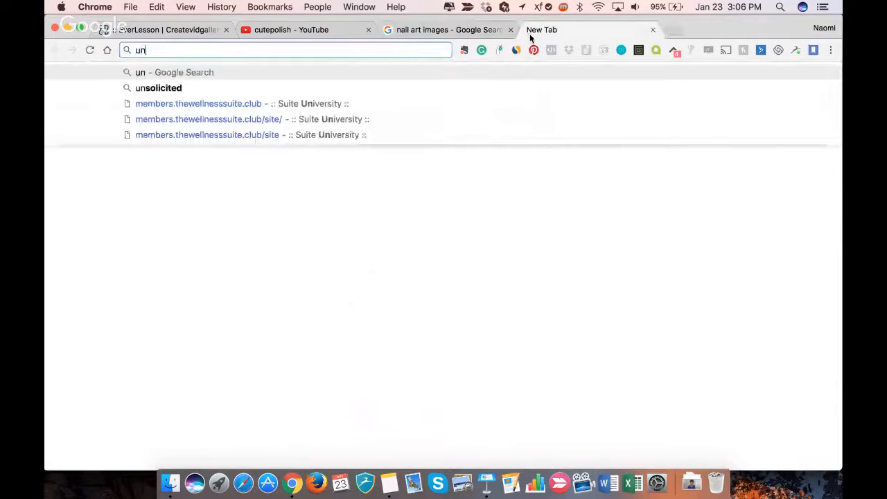
text(sp)
key(Return)
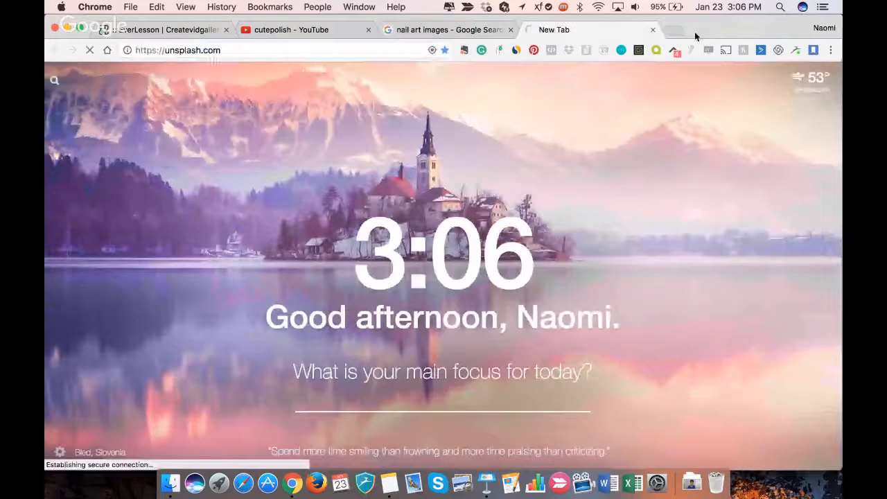
- Open the Pexels free stock photo website in another new browser tab
click(676, 31)
text(pe)
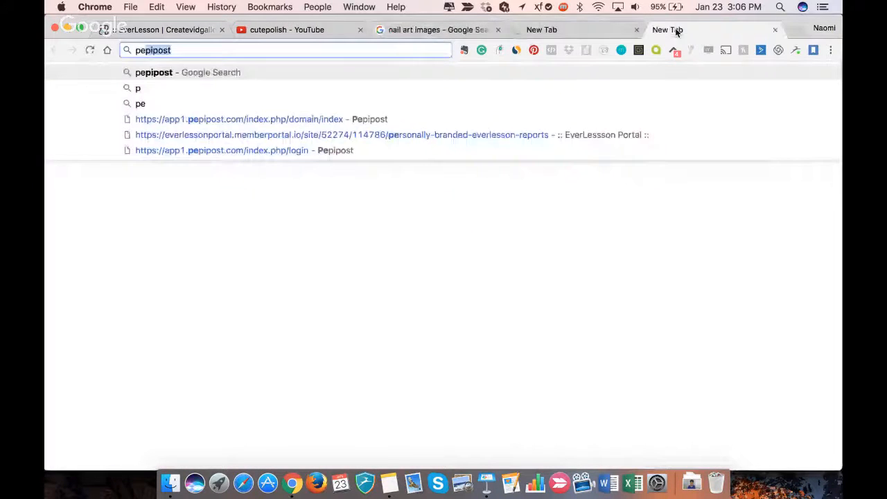
text(xels)
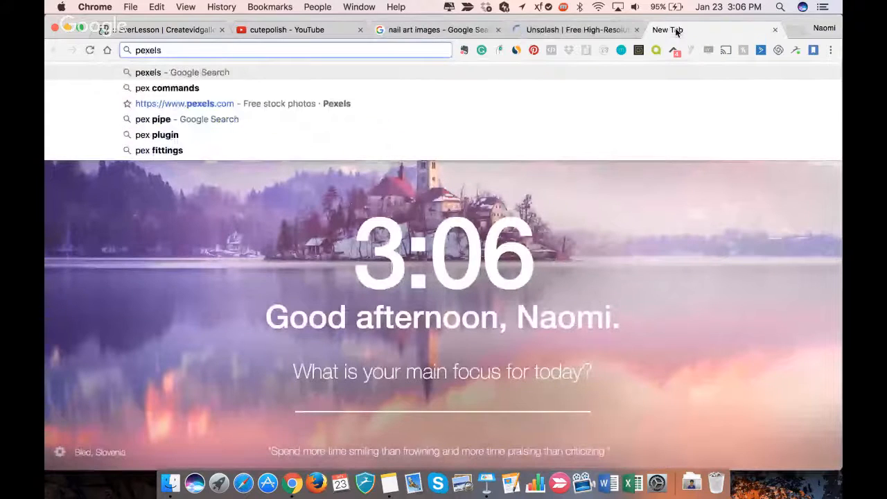
key(Down)
key(Down)
key(Return)
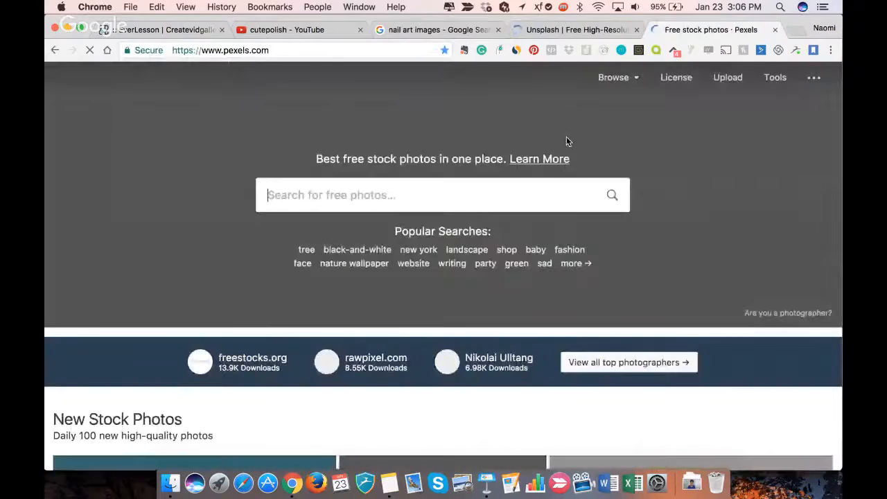
- Browse the Pexels and Unsplash home pages as sources of free stock photos
scroll(524, 243, down, 3)
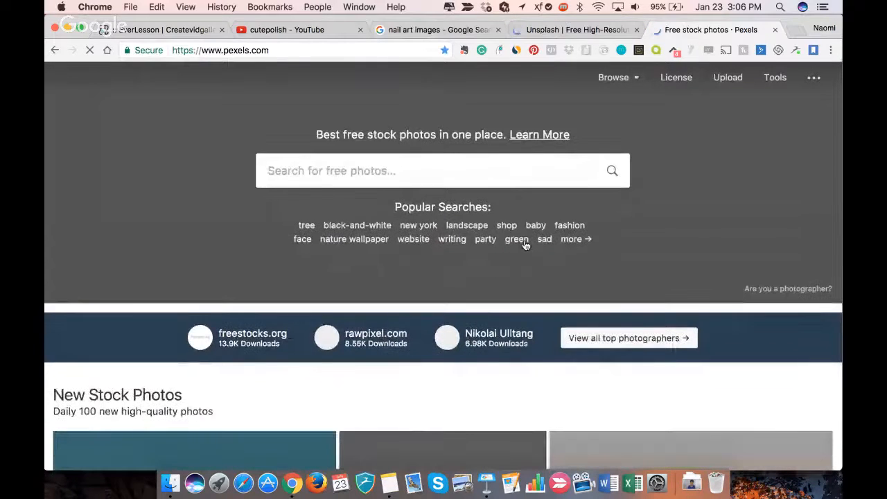
scroll(525, 243, down, 3)
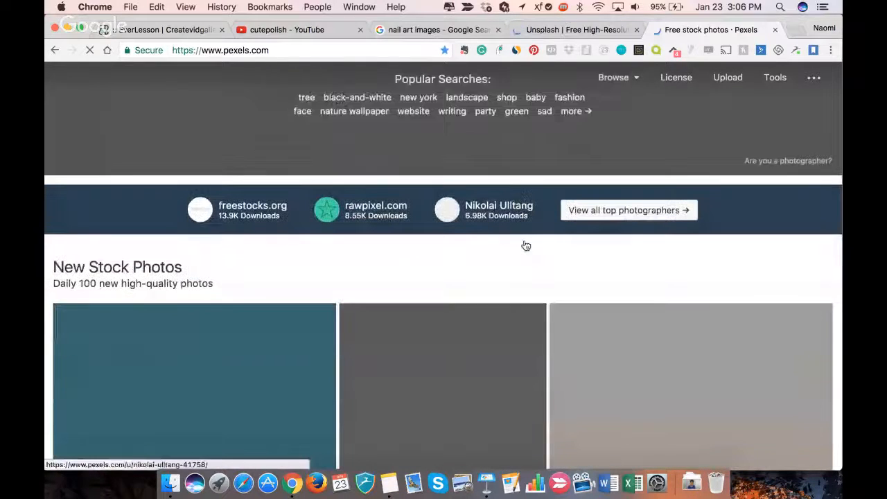
scroll(524, 245, down, 5)
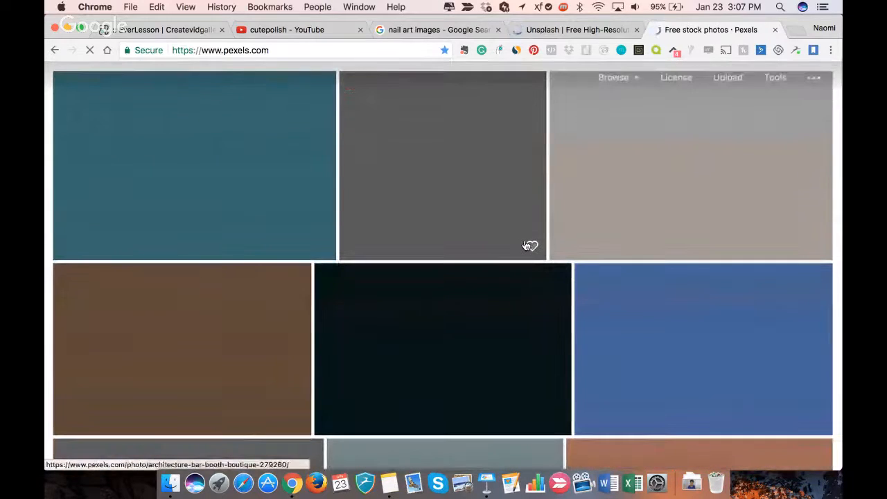
scroll(524, 246, up, 6)
scroll(525, 246, up, 3)
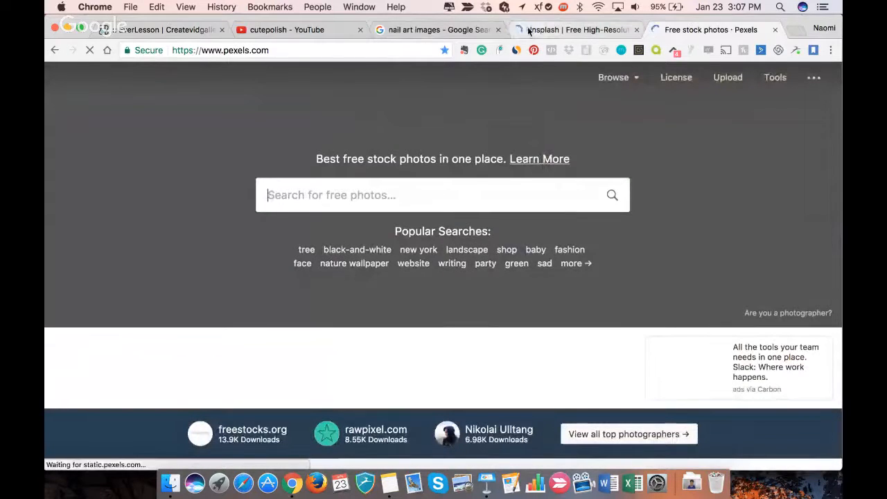
click(572, 29)
scroll(506, 171, down, 3)
scroll(506, 171, up, 3)
- Return to the earlier image search tab and search the web again for nail art images
click(408, 29)
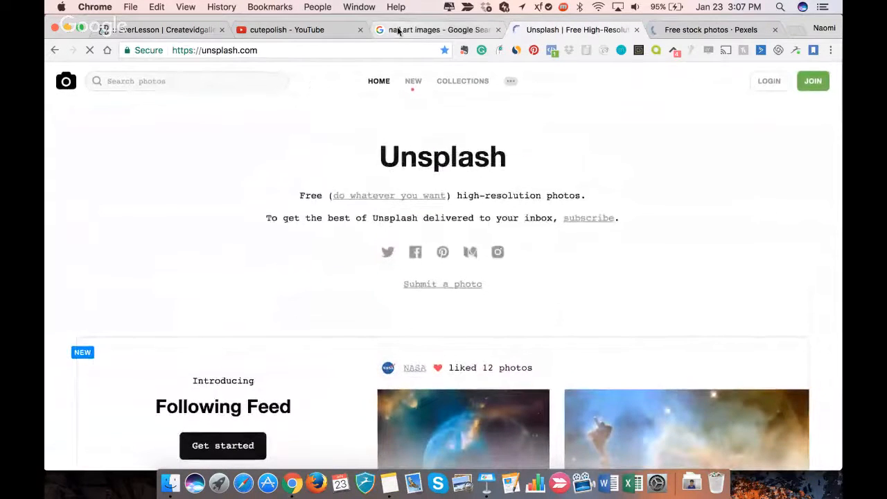
click(54, 51)
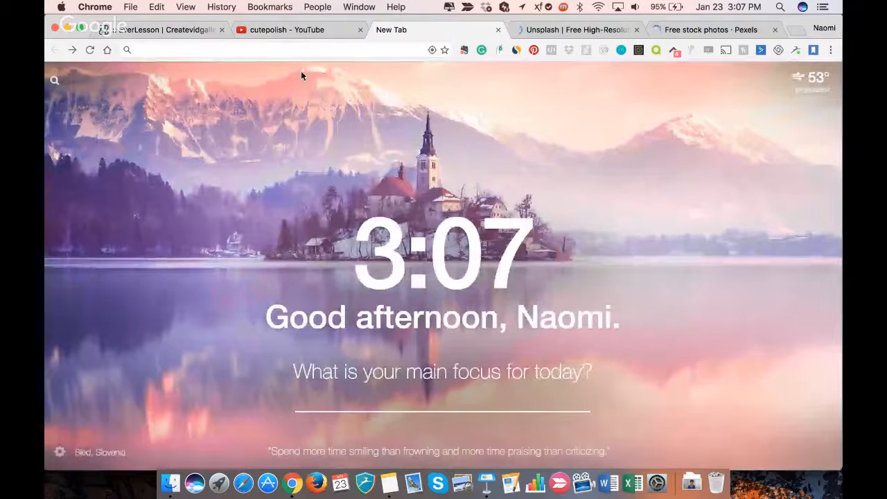
click(268, 50)
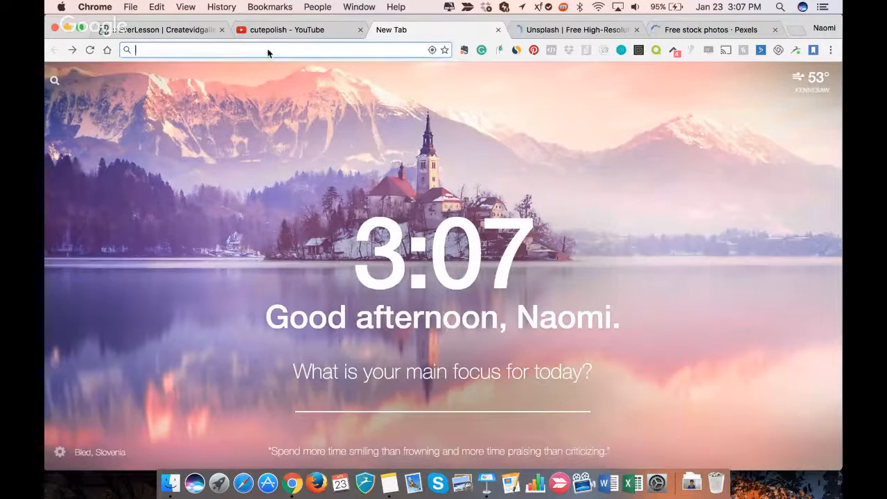
text(naom)
key(BackSpace)
key(BackSpace)
text(il)
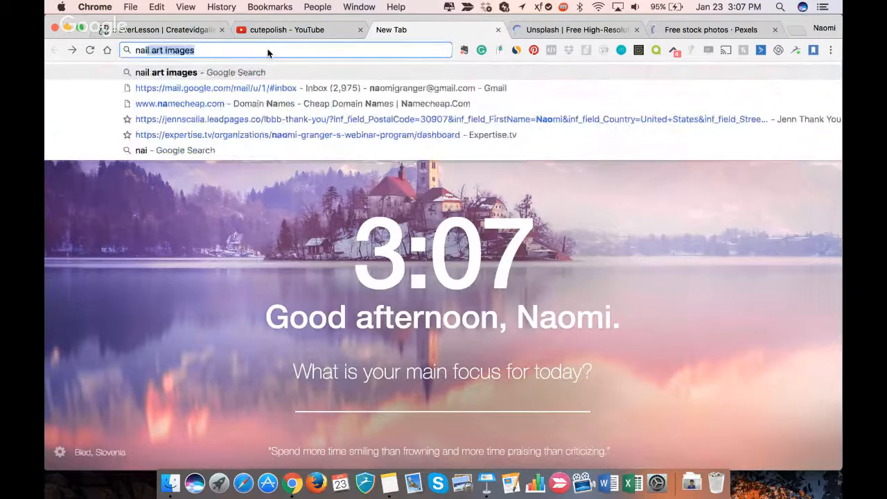
key(Return)
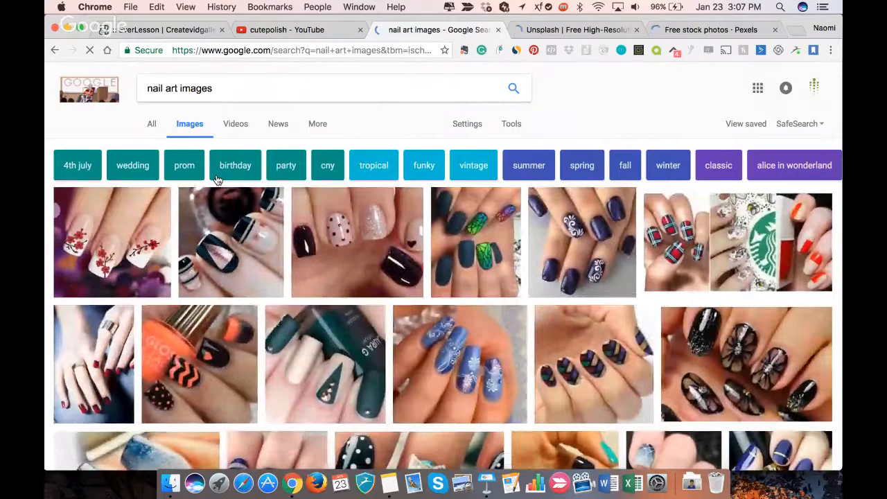
- Open the picture of blue nails with white floral designs from the image results in its own browser tab
scroll(225, 238, down, 2)
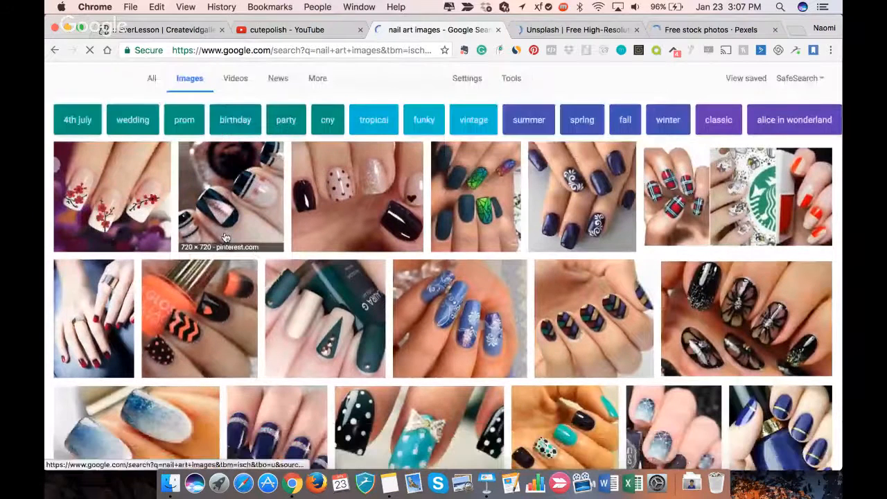
scroll(225, 238, down, 4)
scroll(225, 237, down, 1)
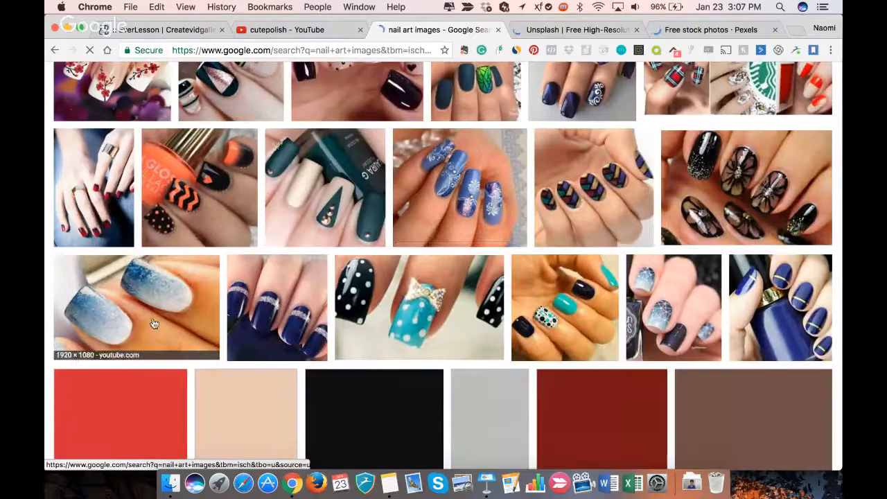
scroll(154, 324, down, 5)
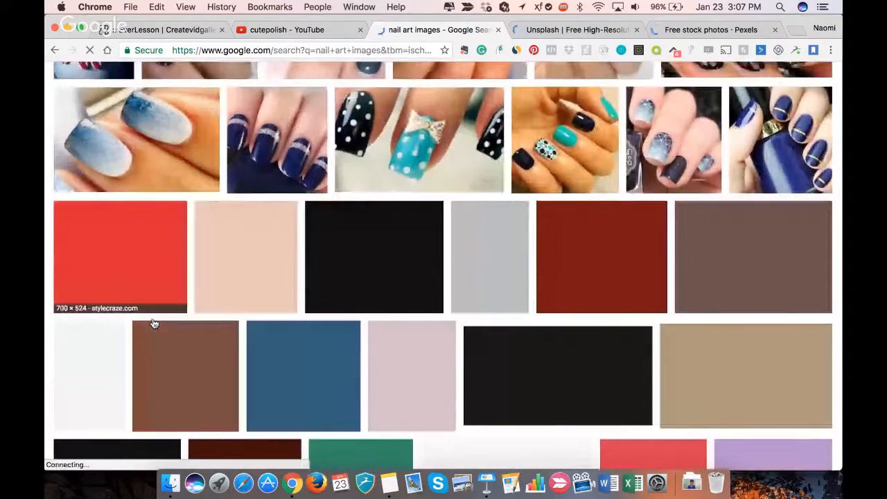
scroll(154, 323, up, 8)
right_click(458, 292)
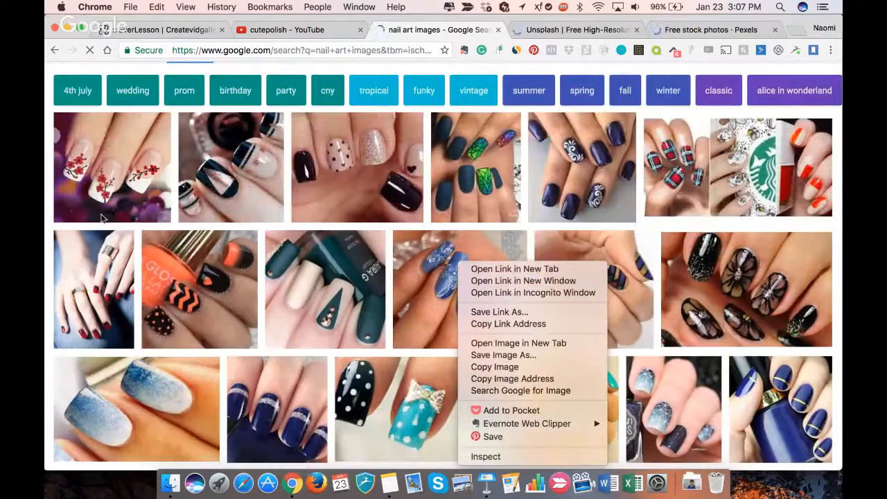
click(81, 161)
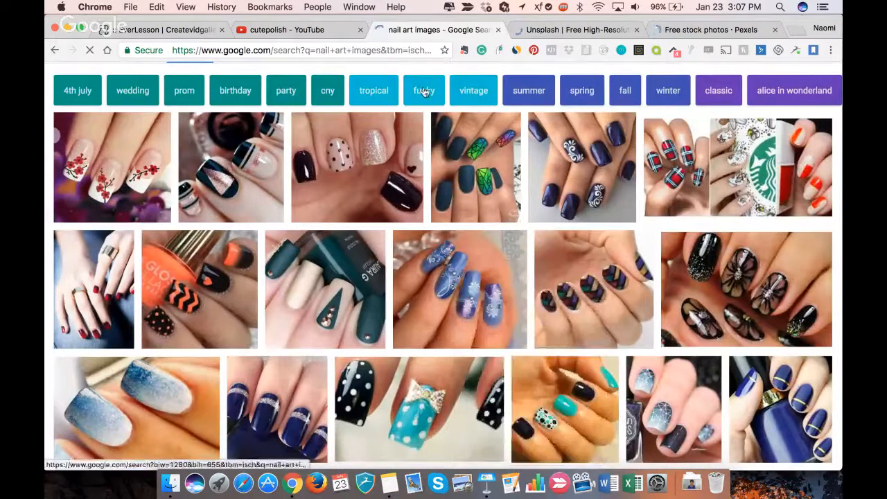
scroll(449, 299, down, 2)
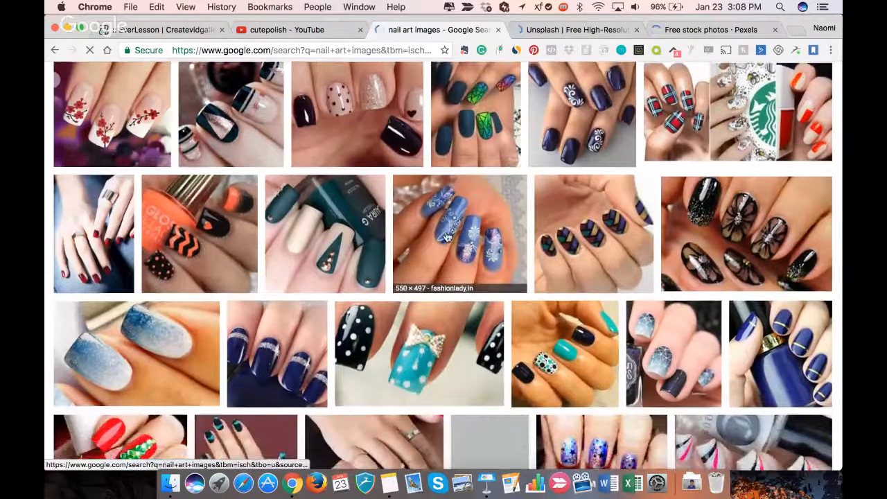
right_click(446, 237)
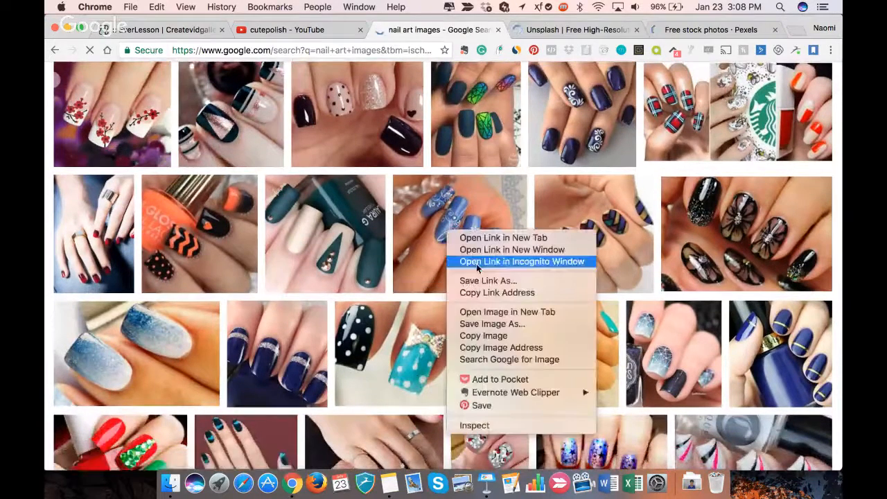
click(481, 312)
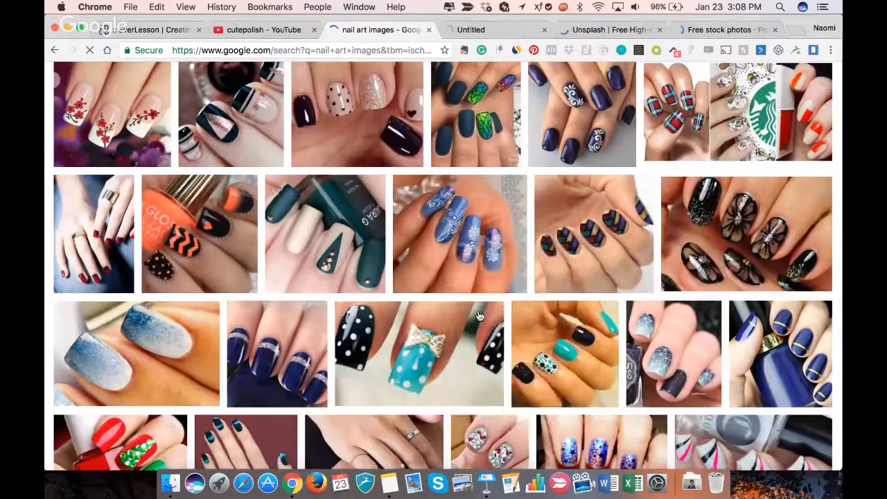
click(471, 30)
- Save the blue nails picture to the Downloads folder as a JPEG named "nail art"
right_click(156, 135)
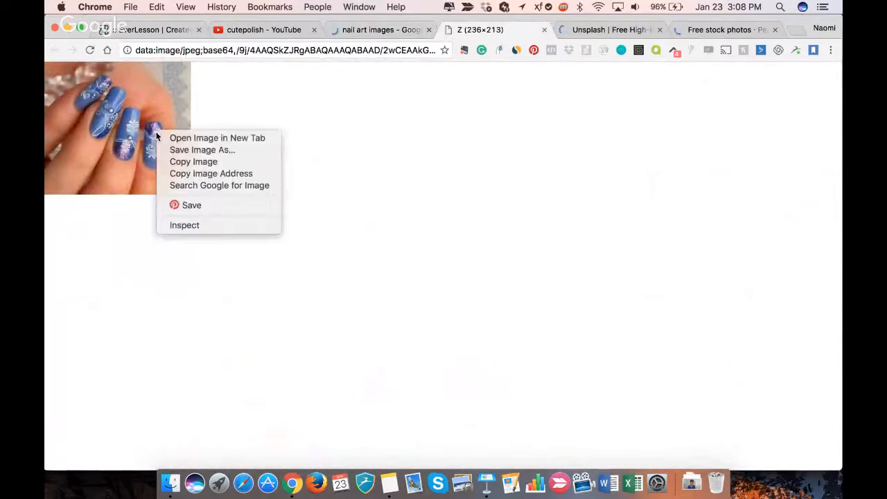
click(170, 151)
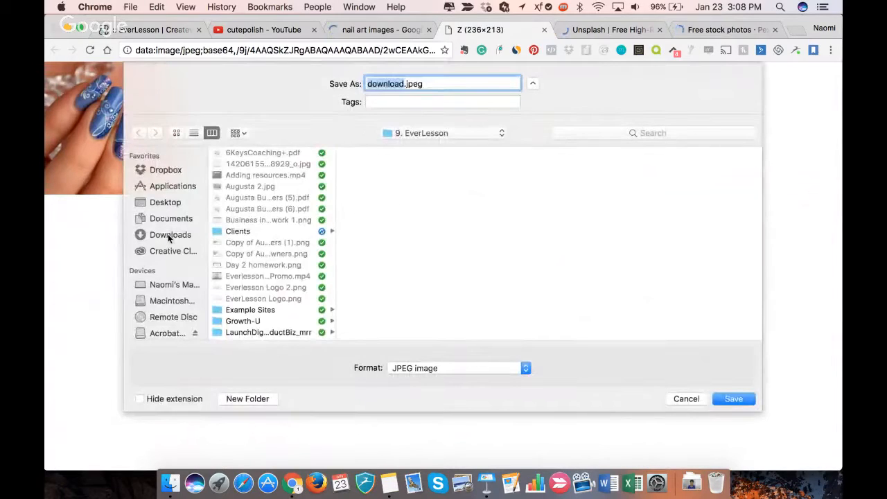
click(169, 234)
text(nao)
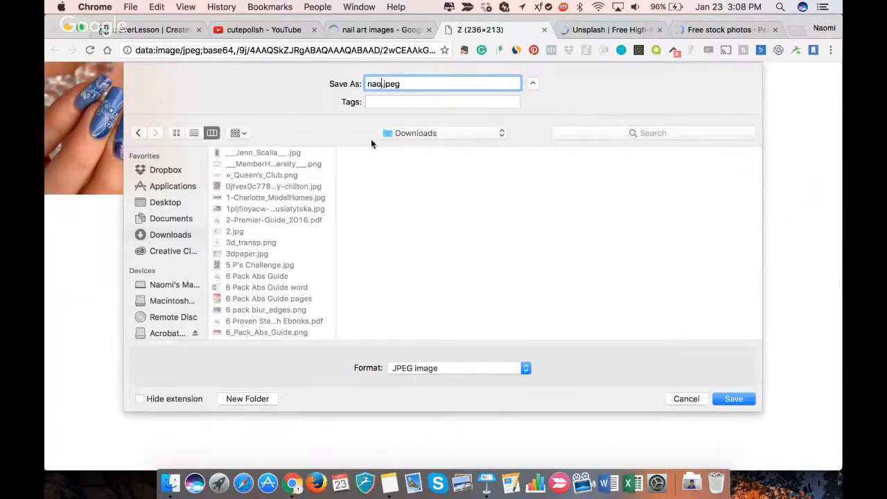
key(BackSpace)
text(il art)
key(Return)
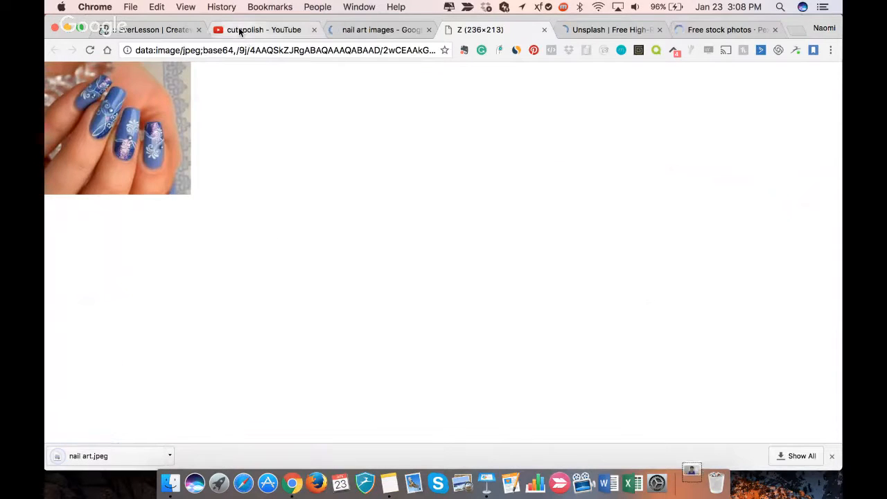
- Return to the EverLesson membership form and upload nail art.jpeg from Downloads to the image library
click(239, 29)
click(142, 30)
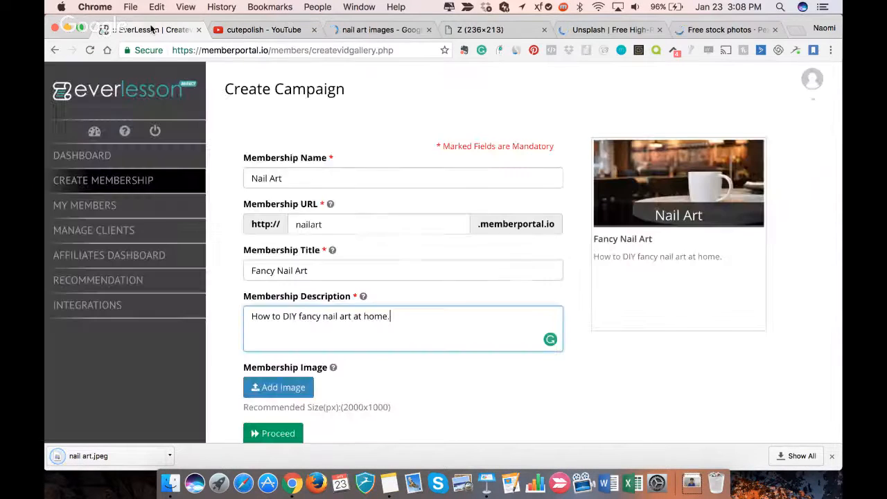
click(294, 388)
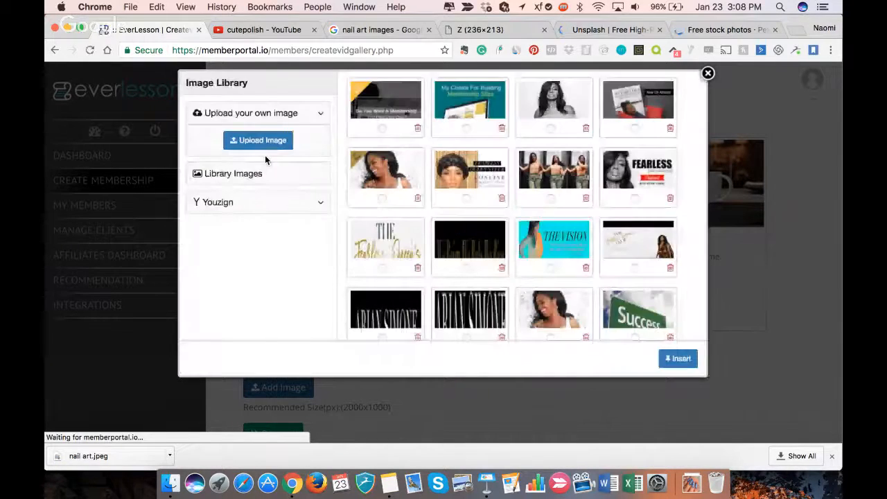
click(265, 142)
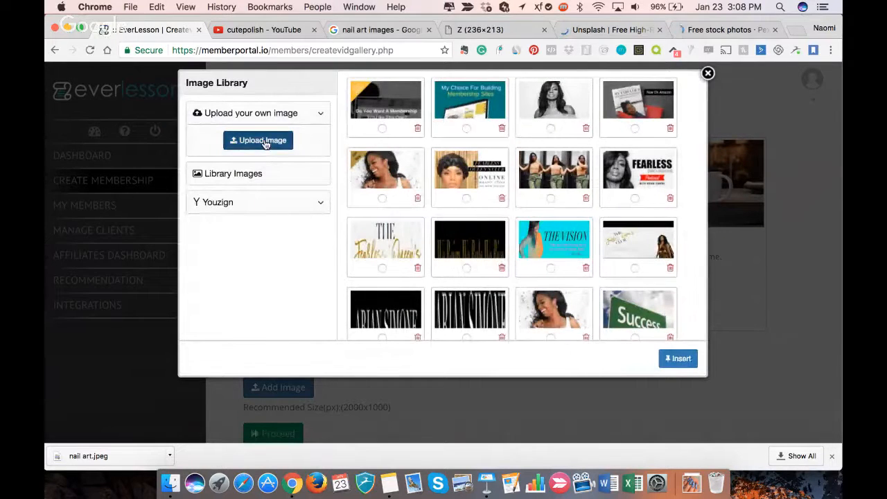
click(269, 189)
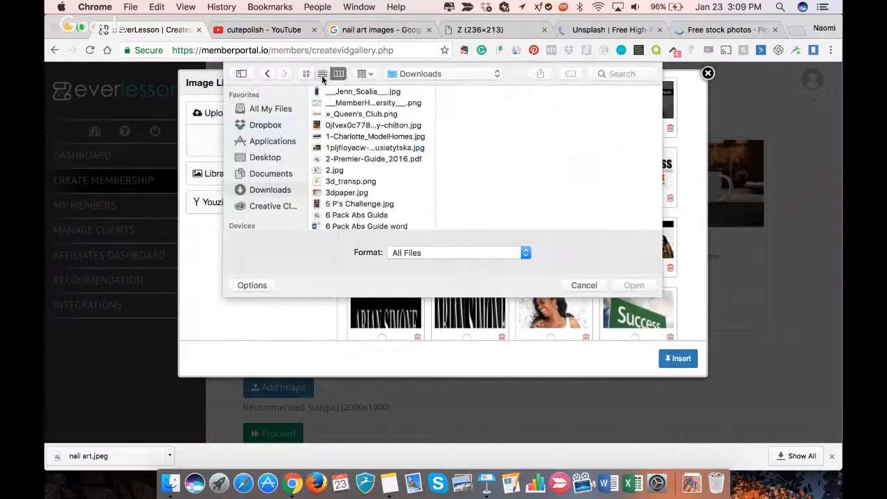
click(343, 106)
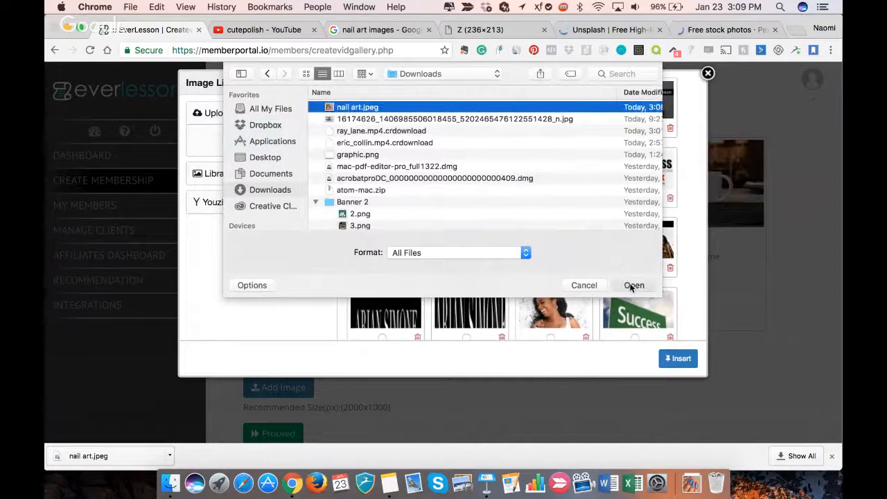
click(633, 285)
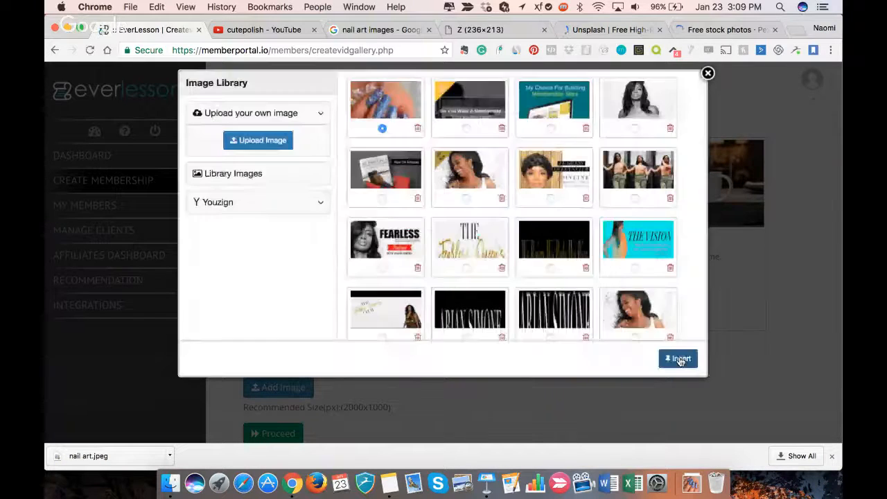
- Insert the uploaded nail art picture as the membership image and proceed to theme selection
click(679, 359)
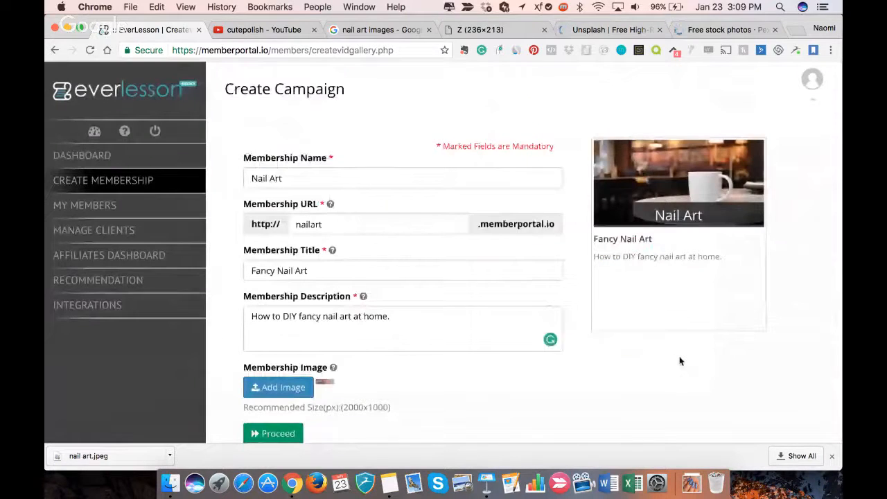
scroll(679, 360, down, 1)
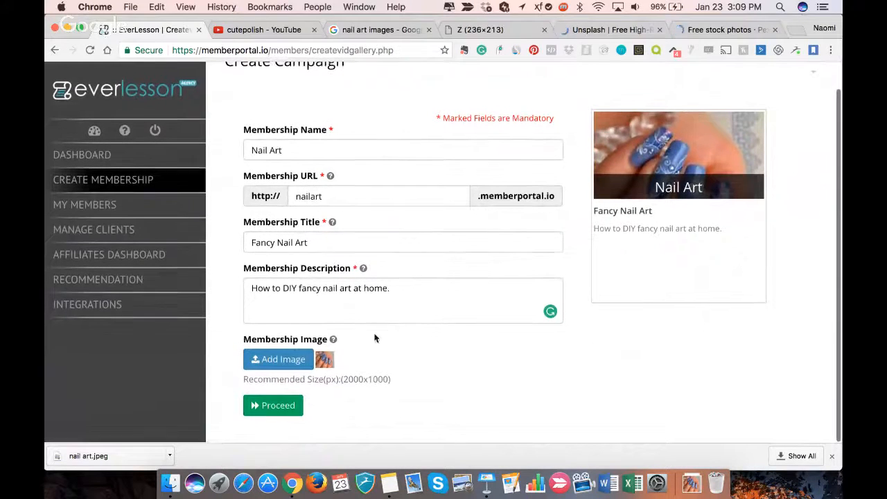
click(272, 409)
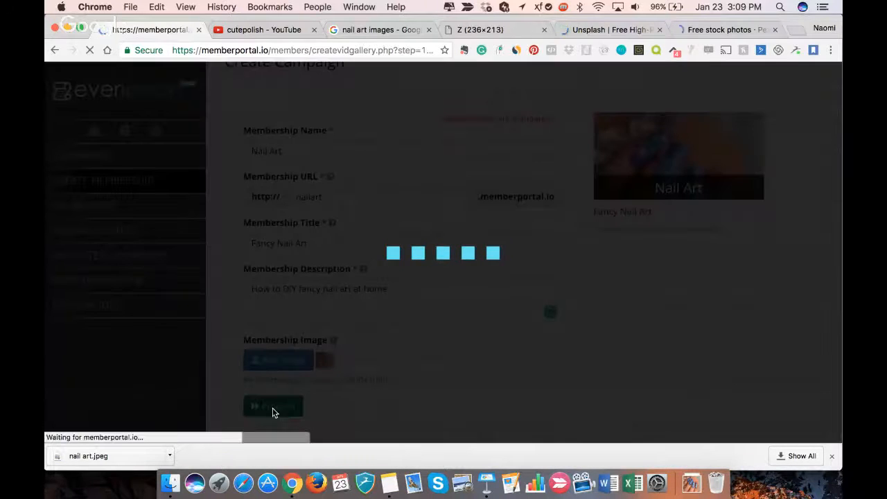
- Go back to the nail art image results and refine the search to "nail art images large"
click(485, 28)
click(367, 30)
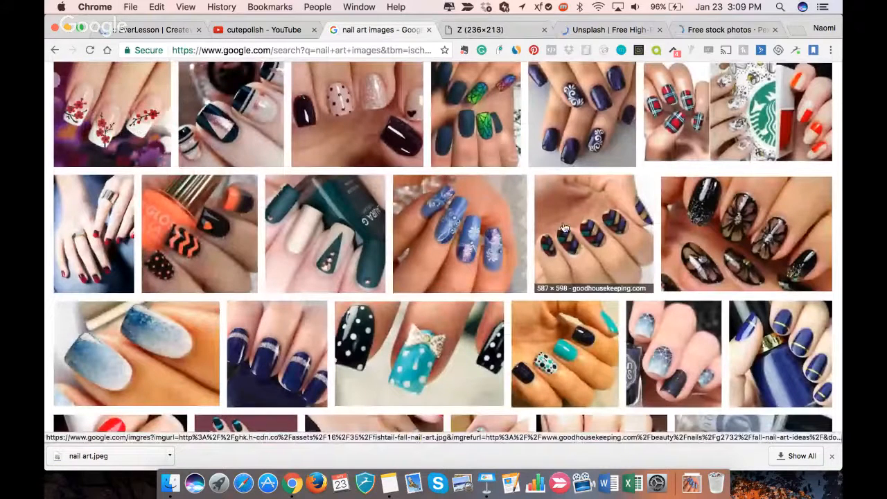
scroll(566, 313, down, 2)
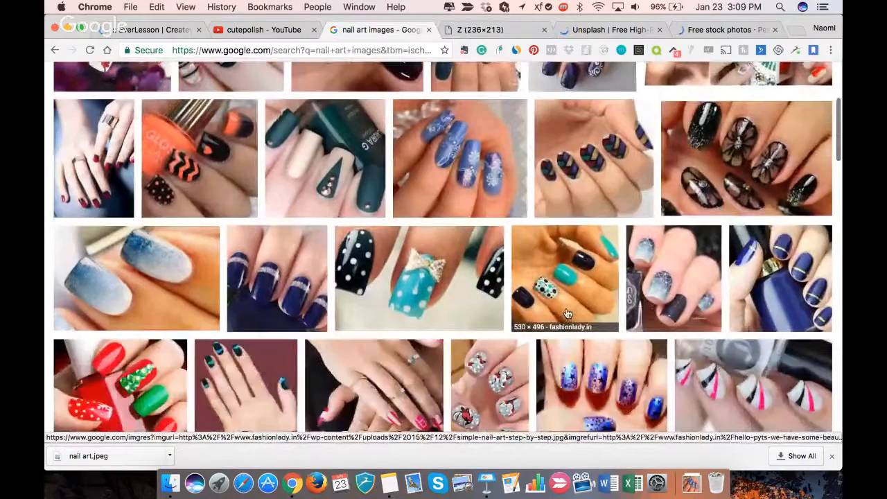
scroll(567, 314, down, 1)
scroll(567, 314, up, 5)
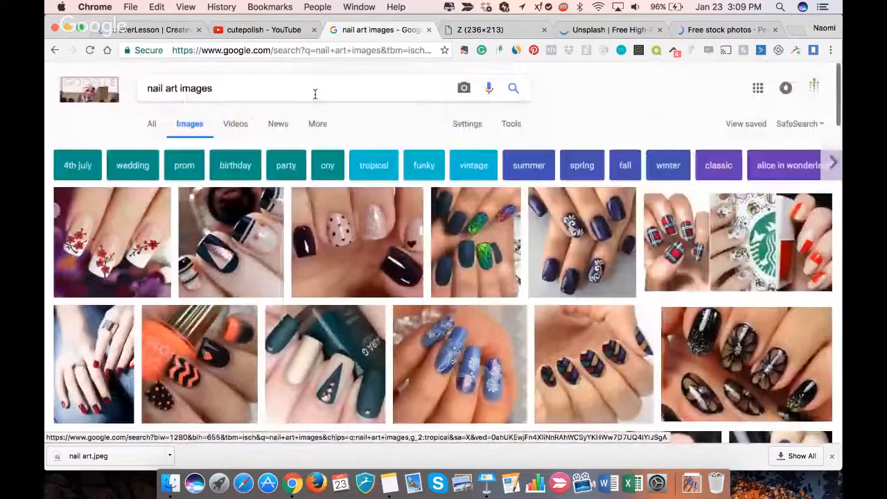
click(307, 91)
text(large)
key(Return)
- Return to EverLesson's theme selection and examine the available basic templates from Theme 1 to Theme 20
click(116, 30)
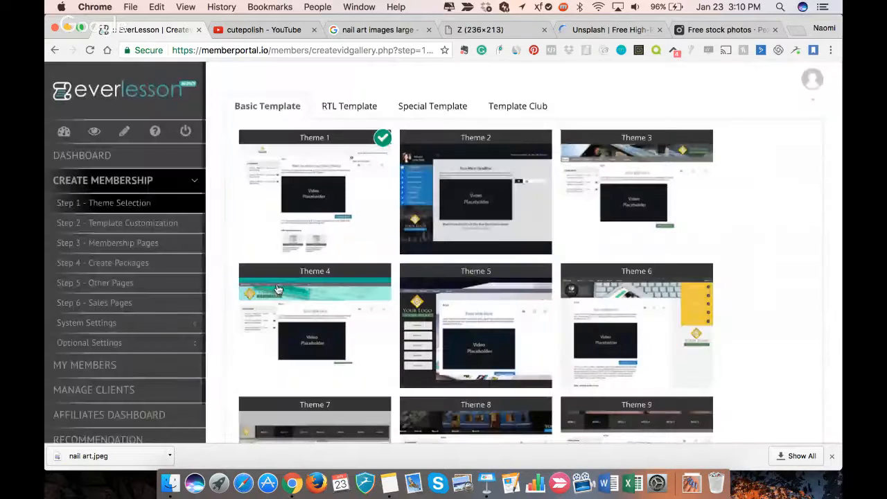
mouse_move(273, 294)
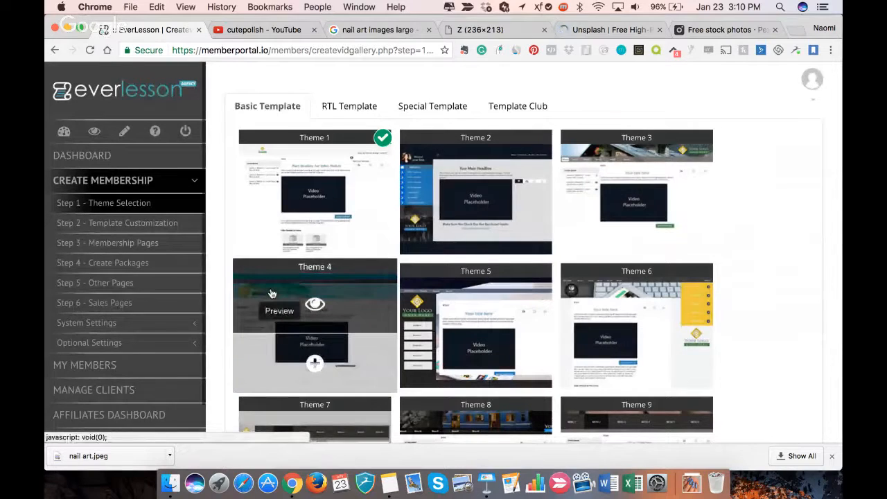
scroll(300, 337, down, 3)
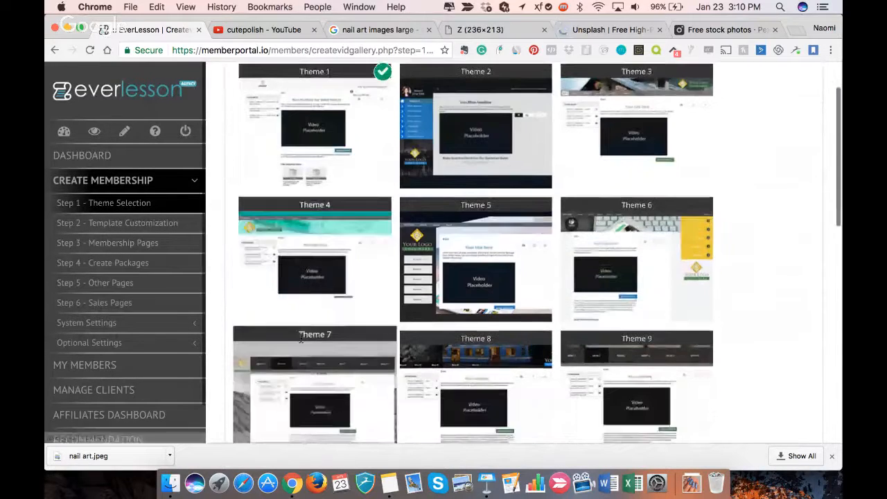
scroll(301, 337, down, 6)
scroll(731, 320, down, 3)
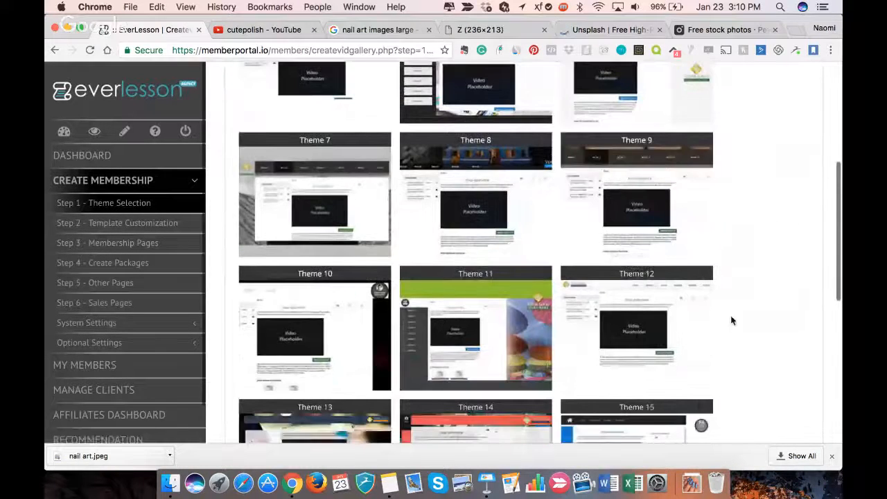
scroll(731, 320, down, 15)
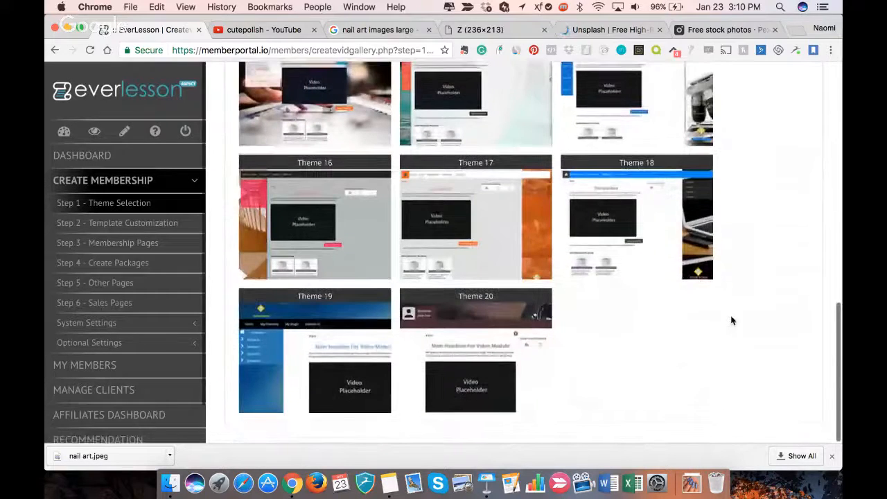
scroll(731, 320, up, 2)
scroll(731, 320, up, 15)
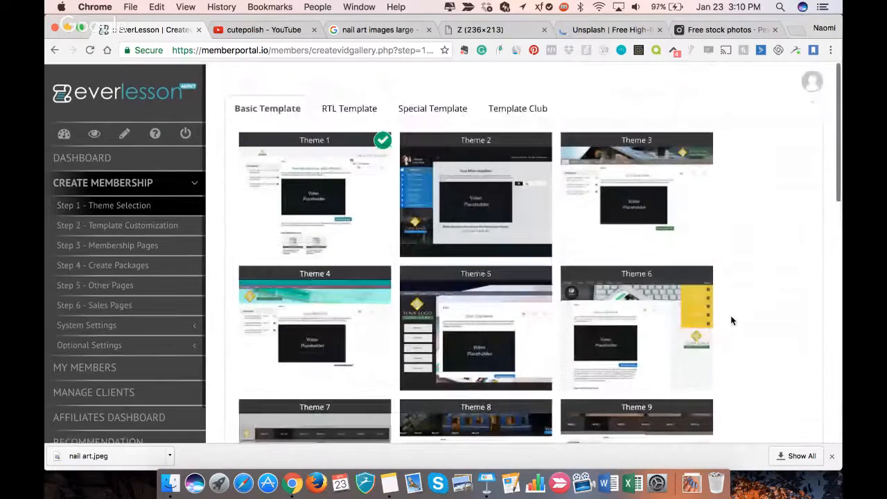
- Compare the basic templates and choose Theme 1 as the membership site's theme
scroll(731, 320, down, 12)
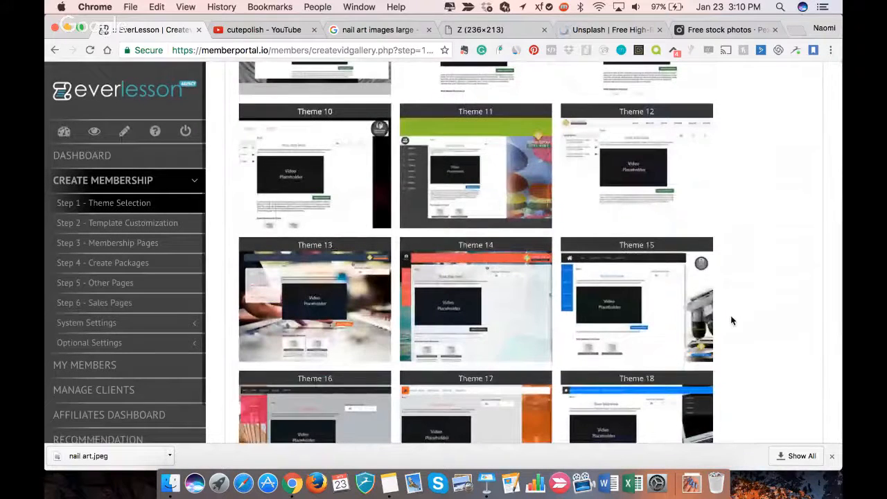
scroll(731, 320, down, 2)
scroll(730, 320, down, 4)
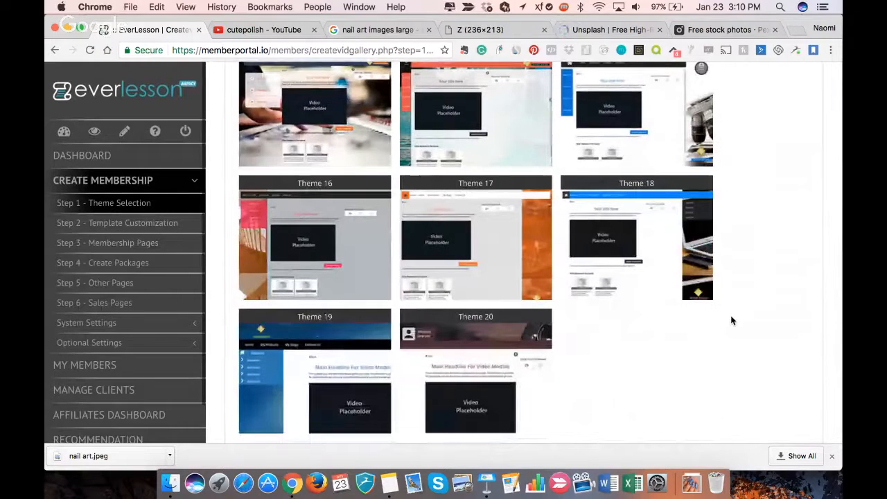
scroll(731, 320, up, 1)
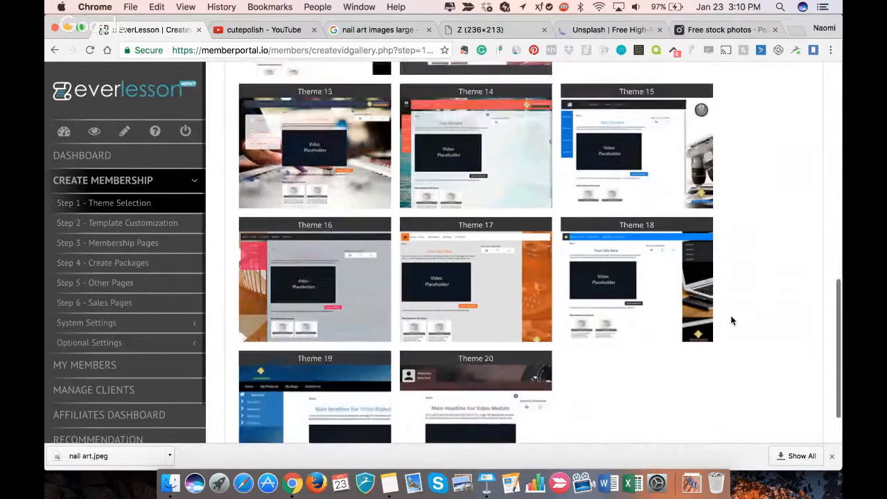
scroll(731, 320, up, 12)
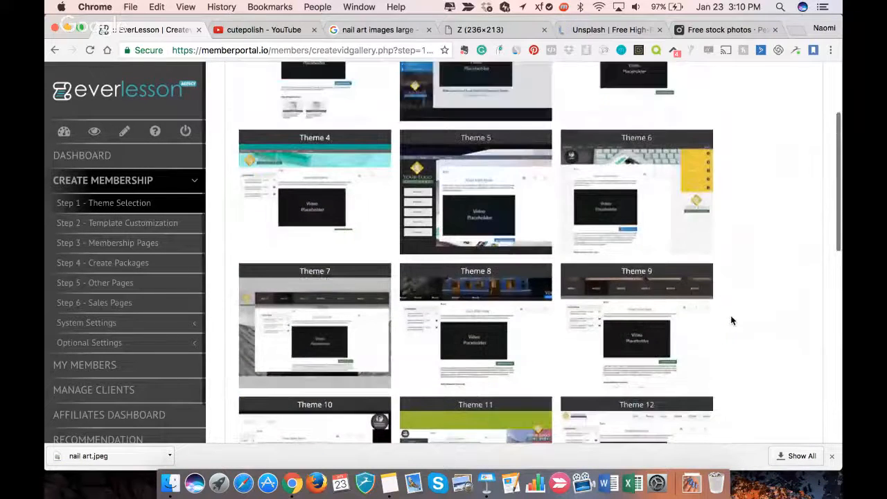
scroll(731, 320, up, 4)
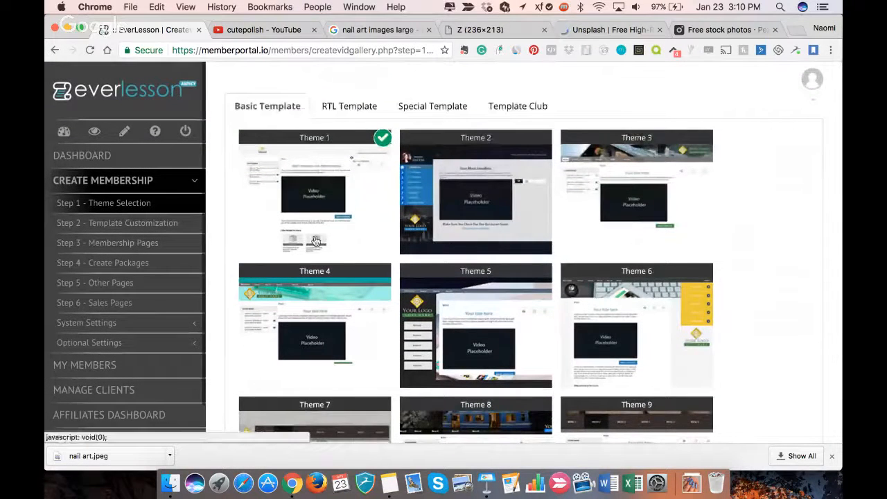
mouse_move(315, 208)
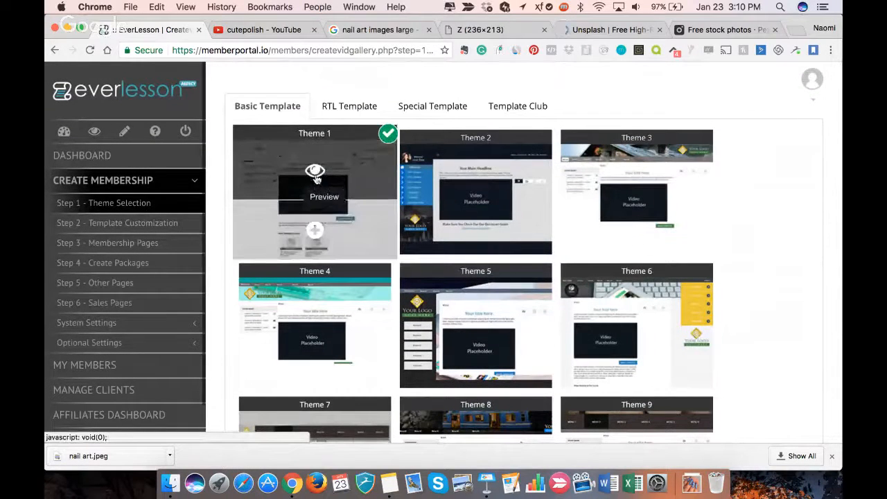
click(314, 230)
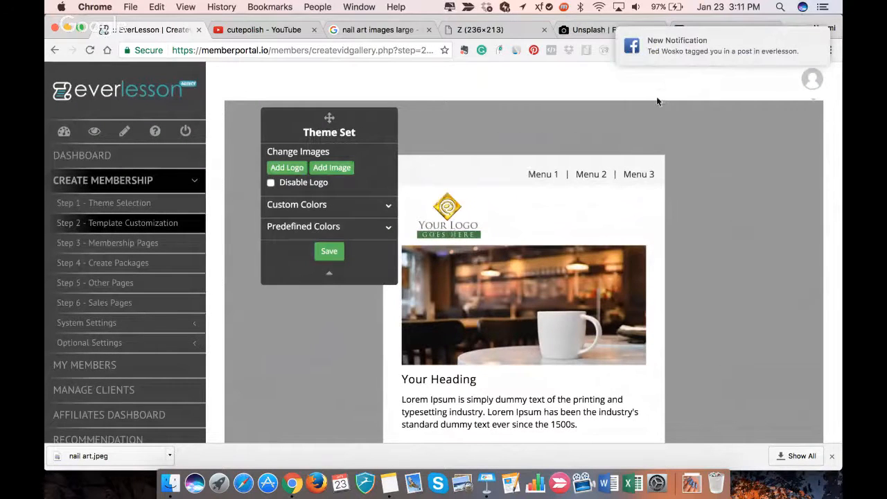
- Switch to the Google image results and search for "nail art logo"
click(359, 31)
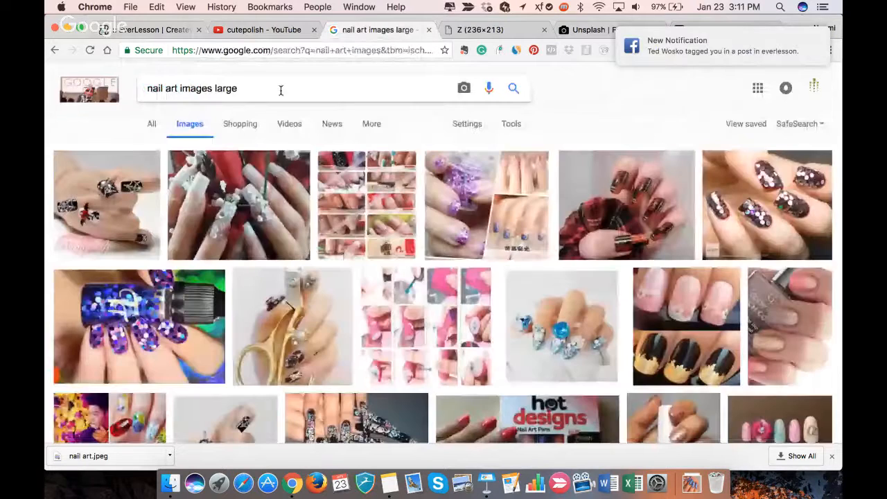
drag(181, 90, 274, 95)
text(lg)
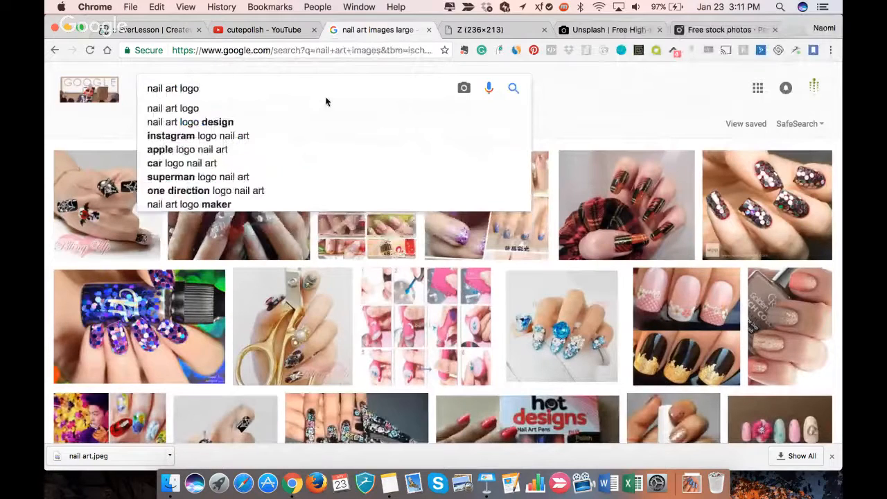
click(293, 114)
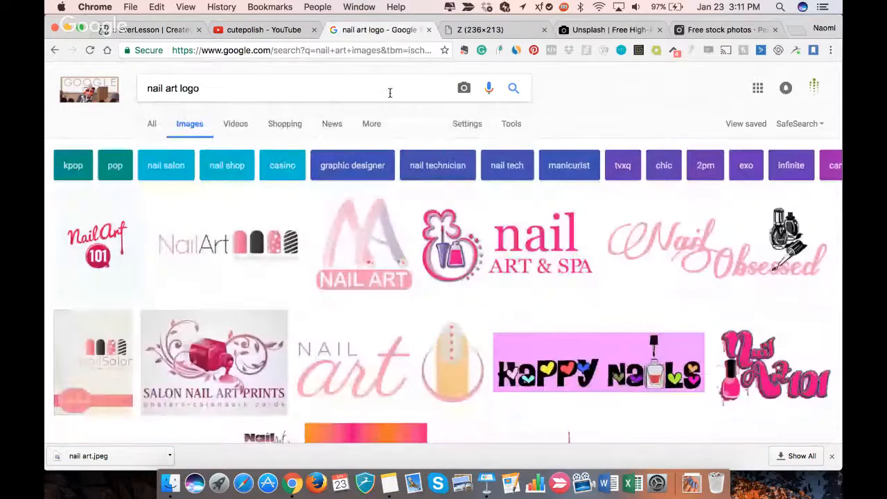
- Open the Nail Art 101 logo on its own and save it to Downloads as nail art logo.png
scroll(370, 189, down, 1)
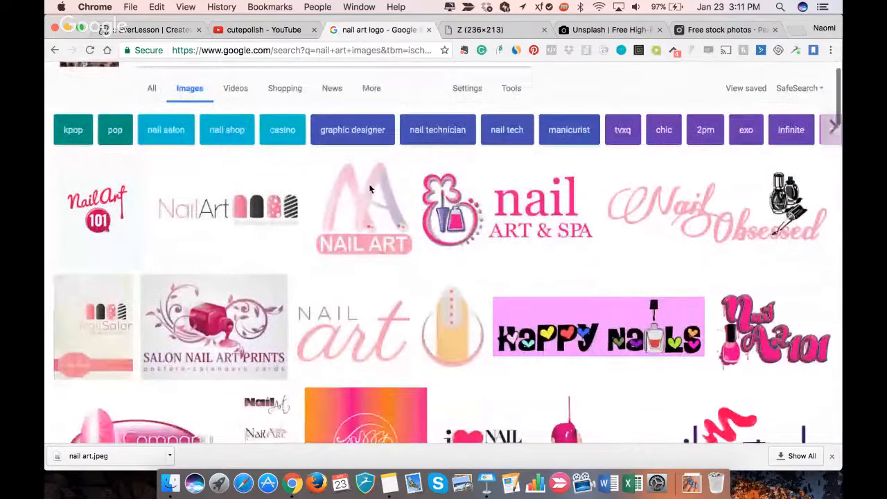
right_click(103, 196)
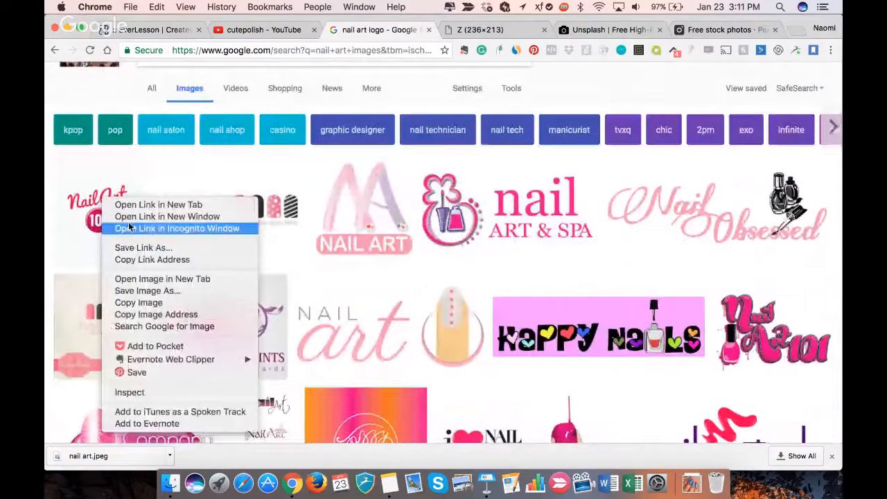
click(136, 278)
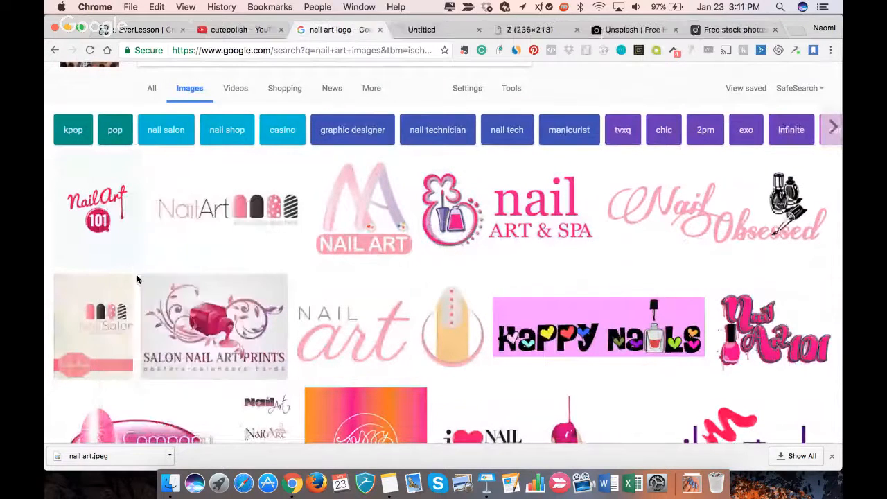
click(418, 32)
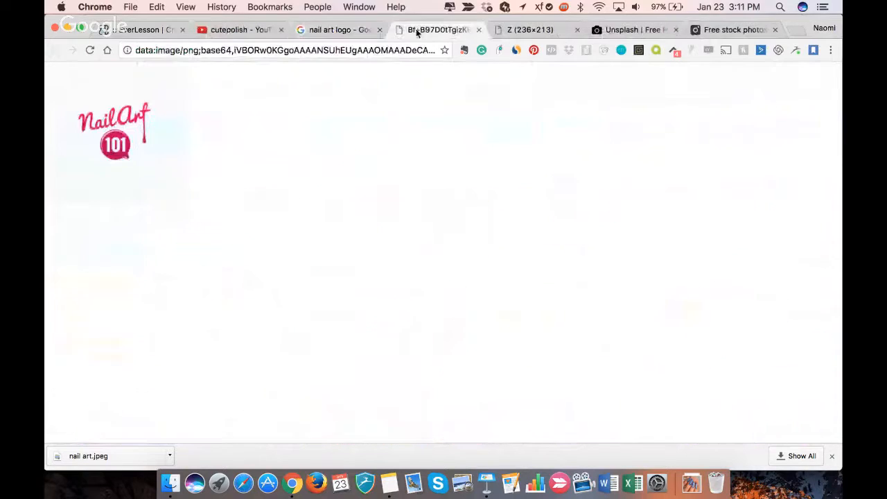
right_click(139, 131)
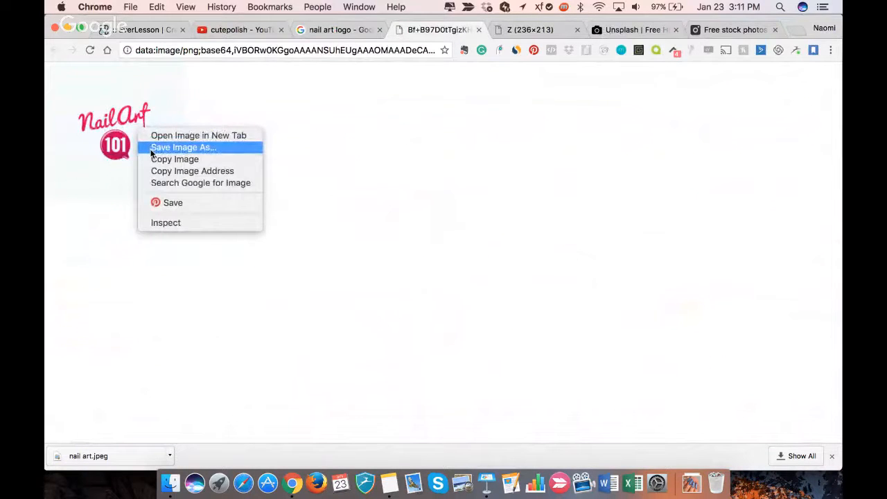
click(151, 148)
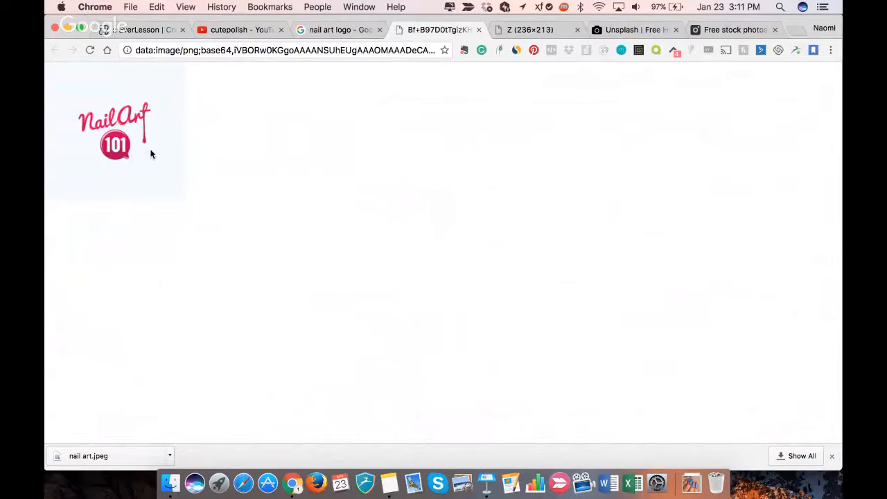
text(nail art log)
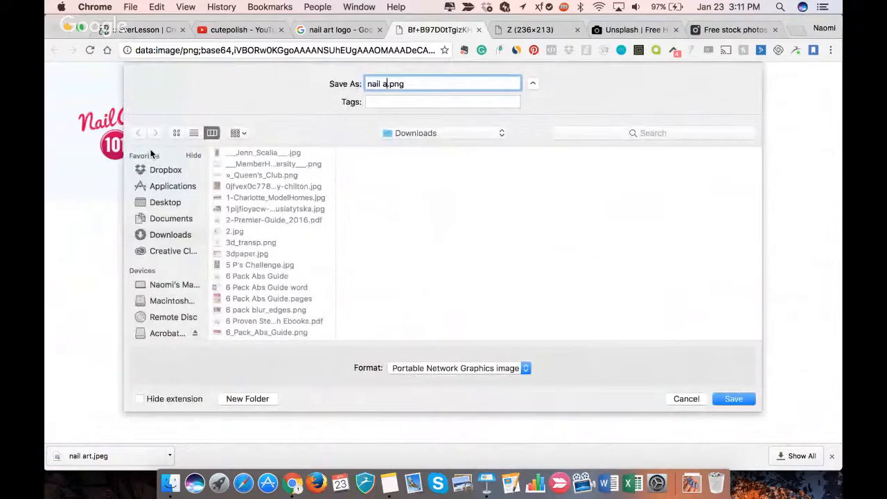
text(o)
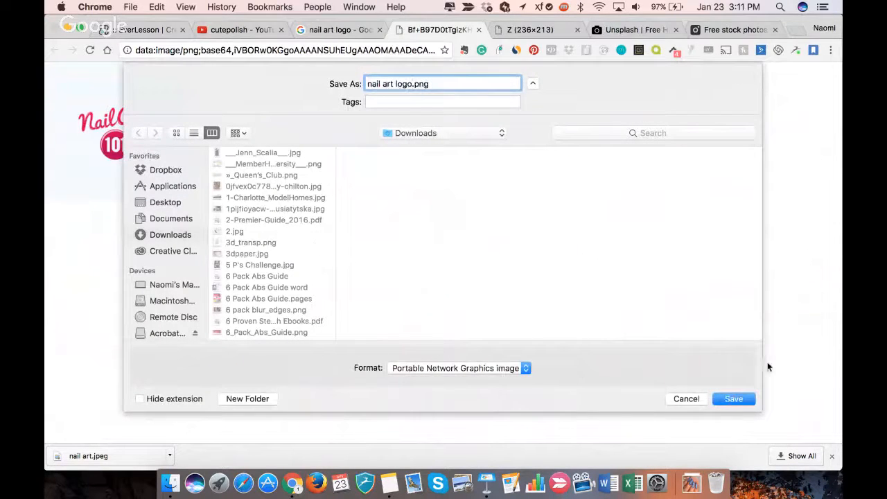
click(732, 399)
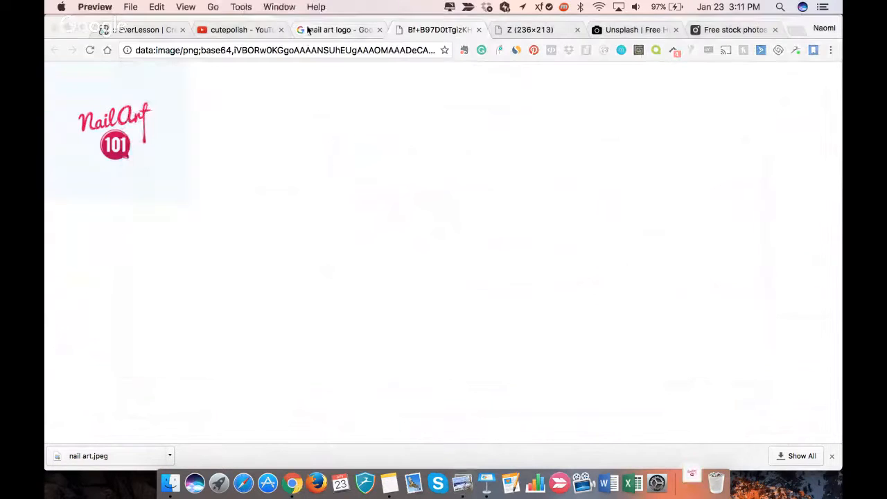
click(502, 70)
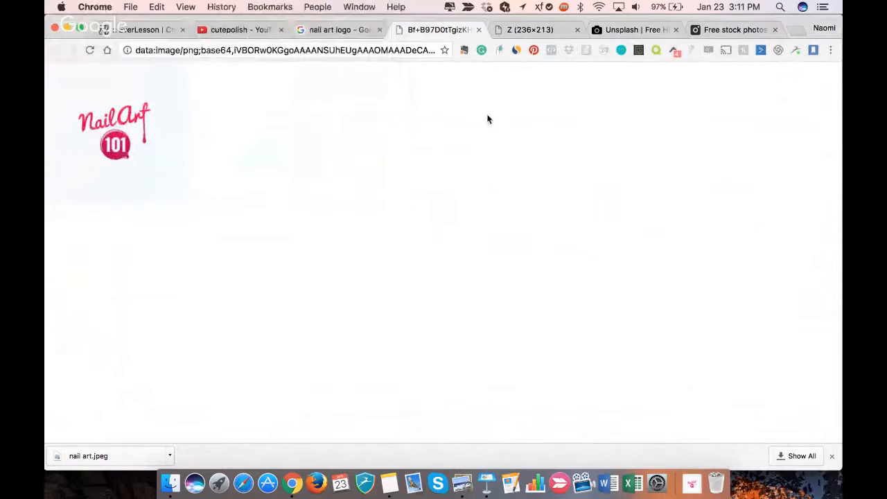
- Return to EverLesson's template customization, upload nail art logo.png and insert it as the template logo
click(252, 31)
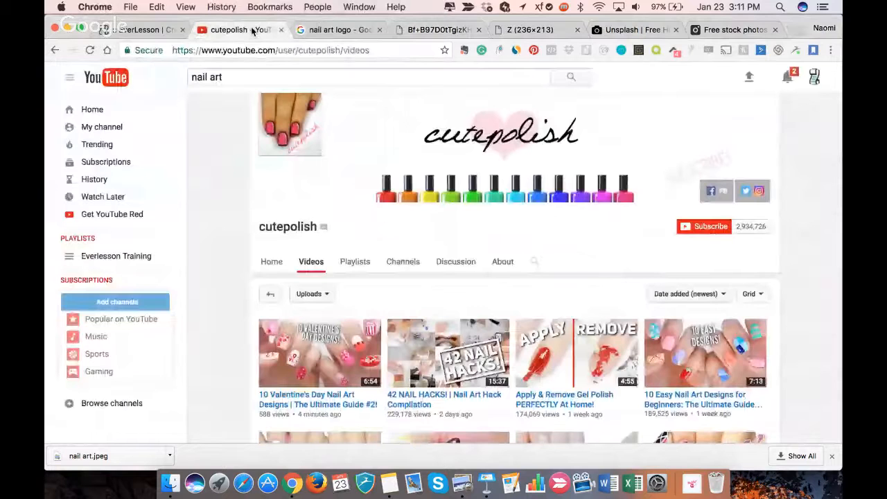
click(147, 30)
click(295, 171)
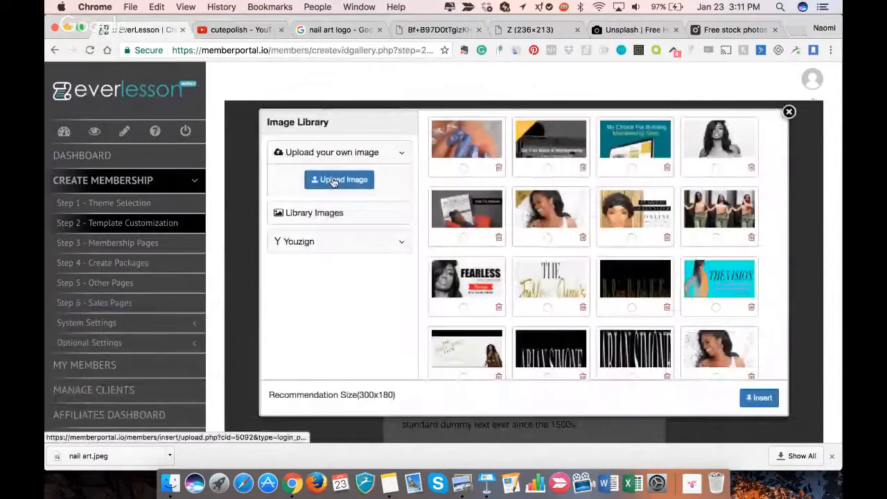
click(338, 180)
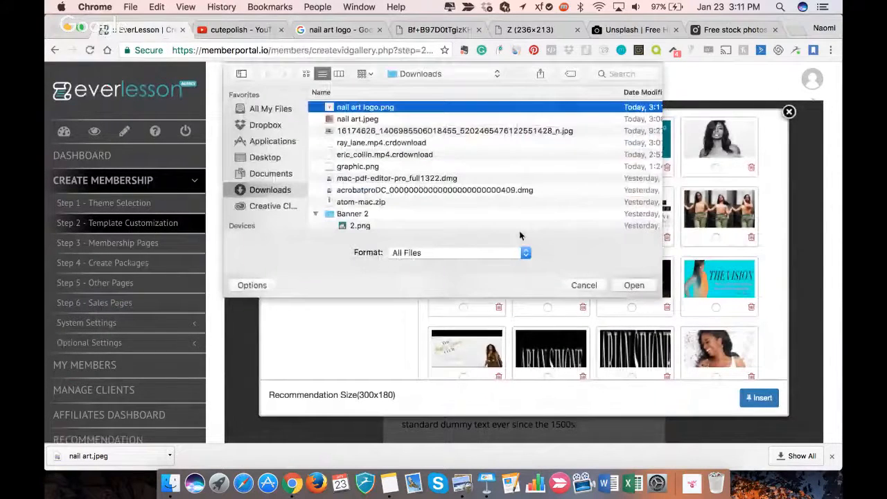
key(Return)
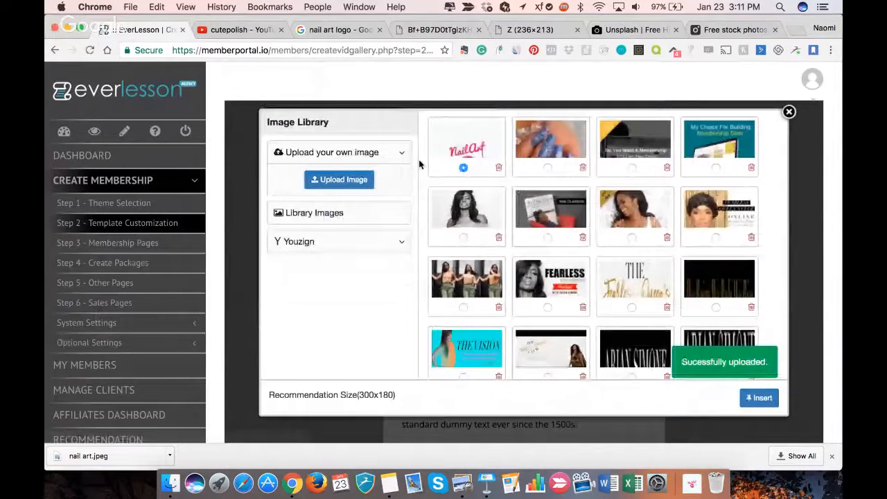
click(759, 397)
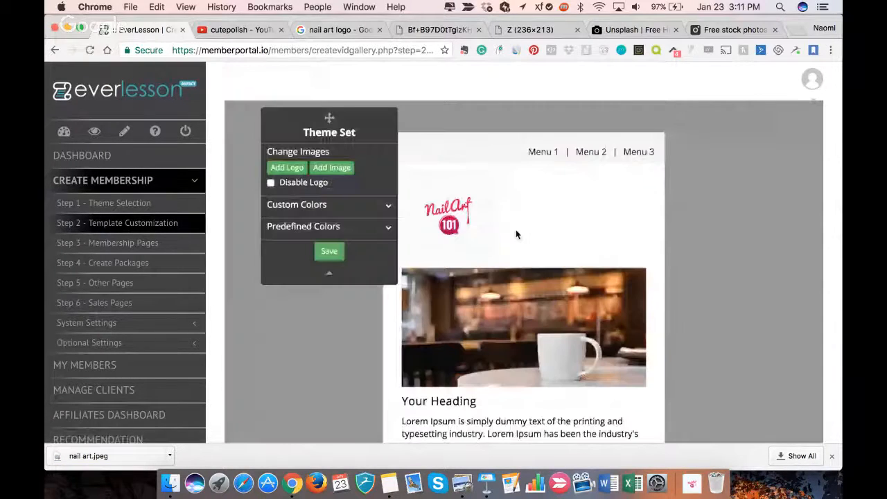
- Replace the template's coffee cup picture with the blue nail art picture from the image library
click(331, 169)
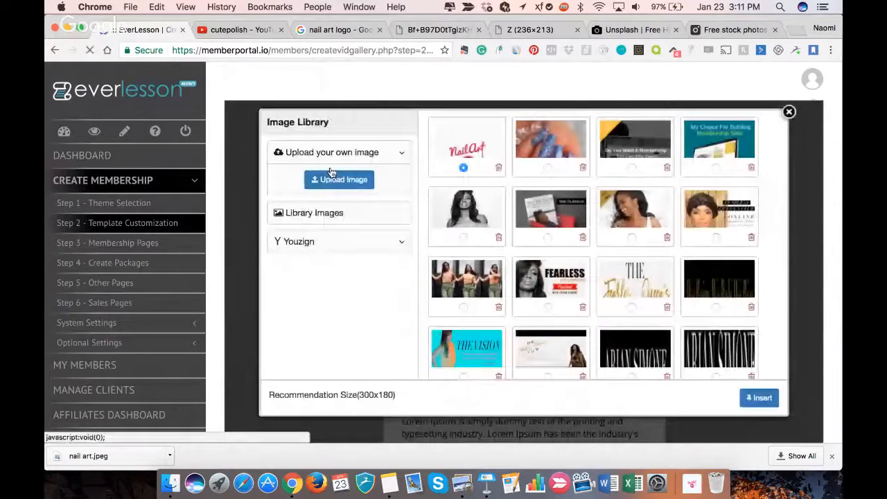
click(547, 167)
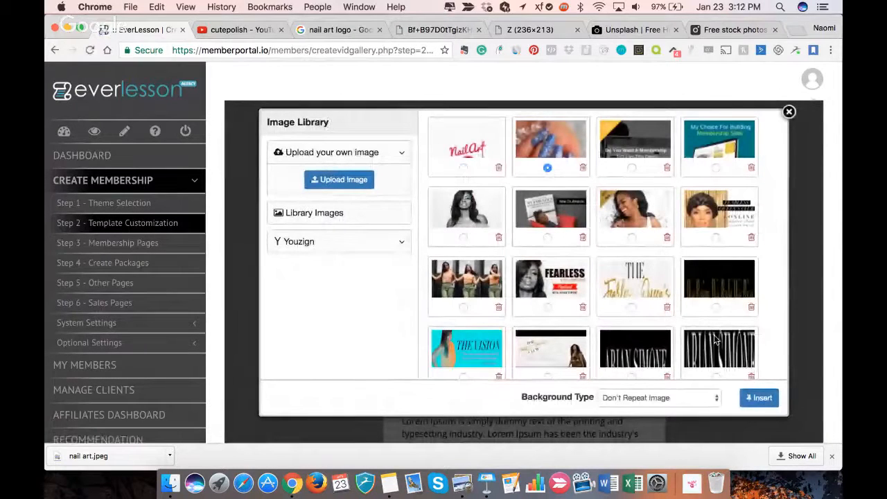
click(759, 400)
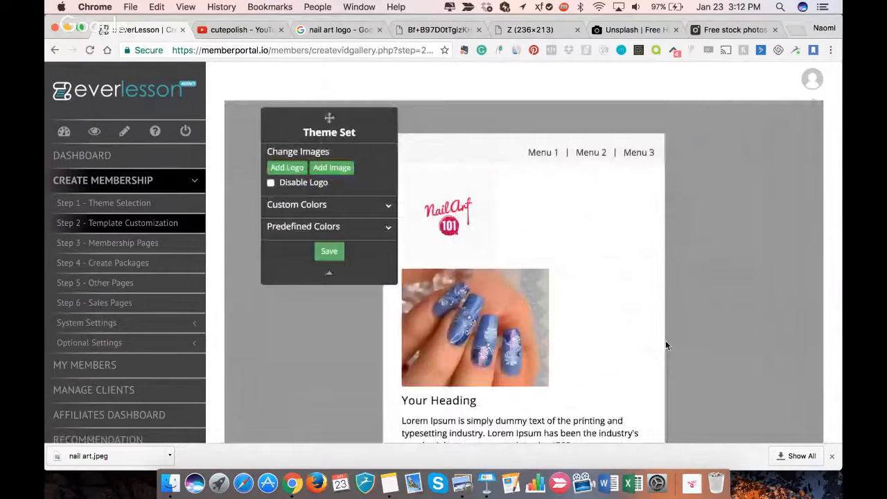
- Reinsert the nail art picture with its background type set to Cover/Stretch
click(325, 169)
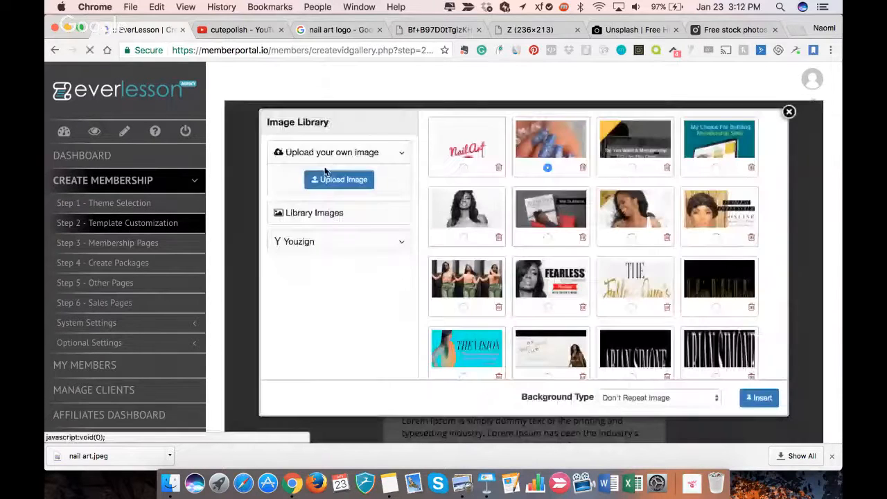
click(705, 402)
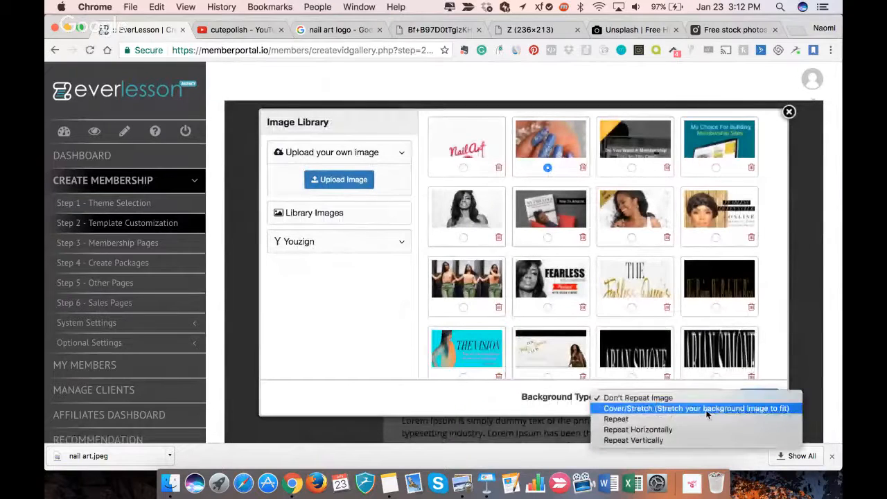
click(706, 410)
click(757, 400)
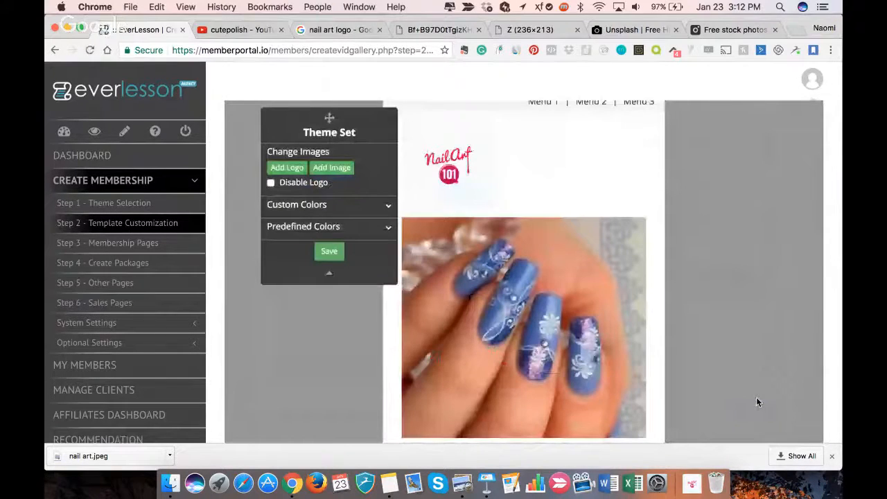
- Check the customized template with its logo and picture, and save it to proceed to the sign-in page design
scroll(650, 289, down, 3)
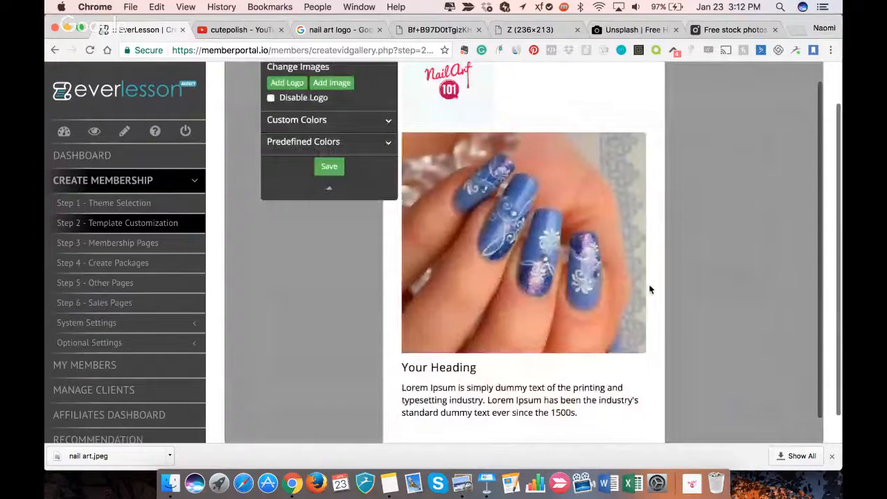
scroll(649, 290, up, 1)
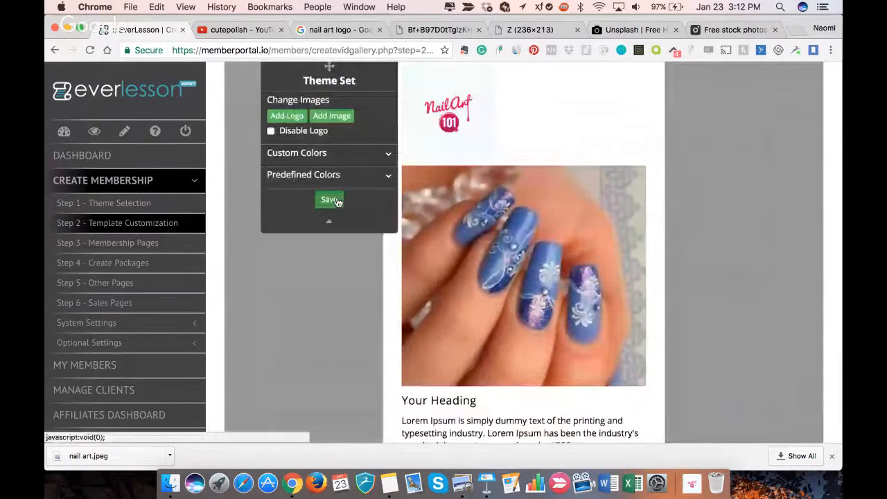
click(330, 201)
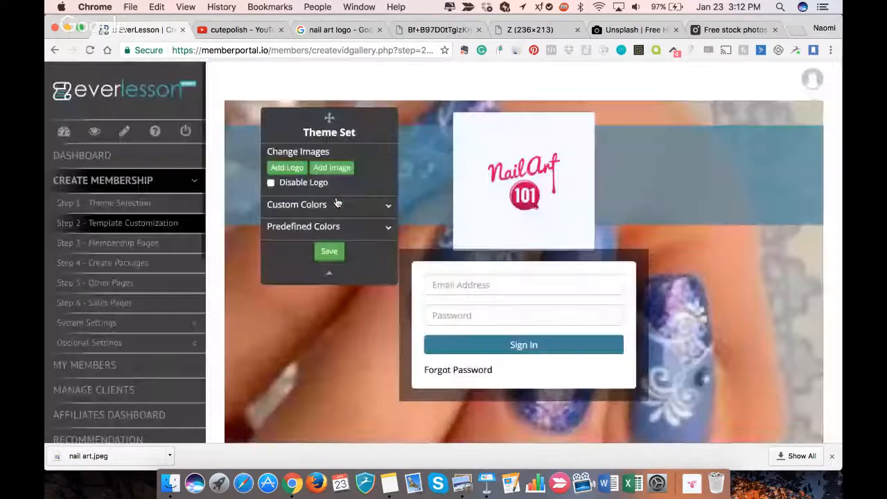
scroll(338, 253, down, 3)
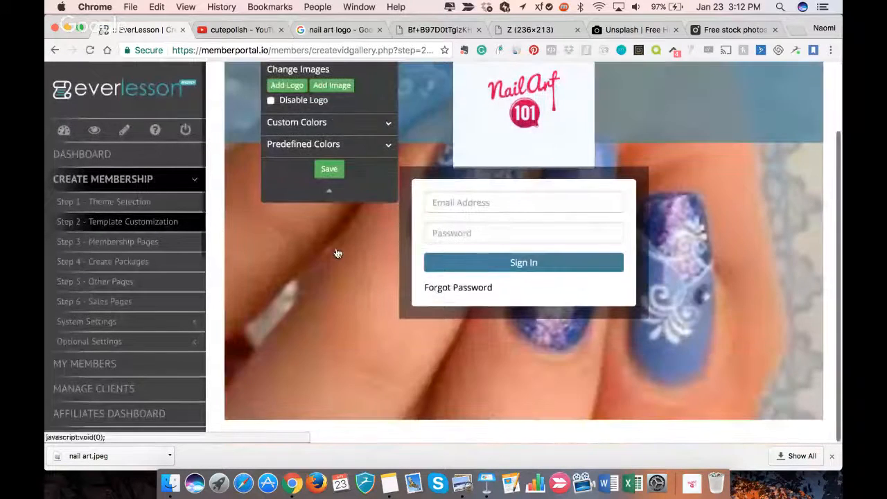
- Set the sign-in page's custom primary color to the brighter blue #33a4d4
scroll(338, 253, up, 3)
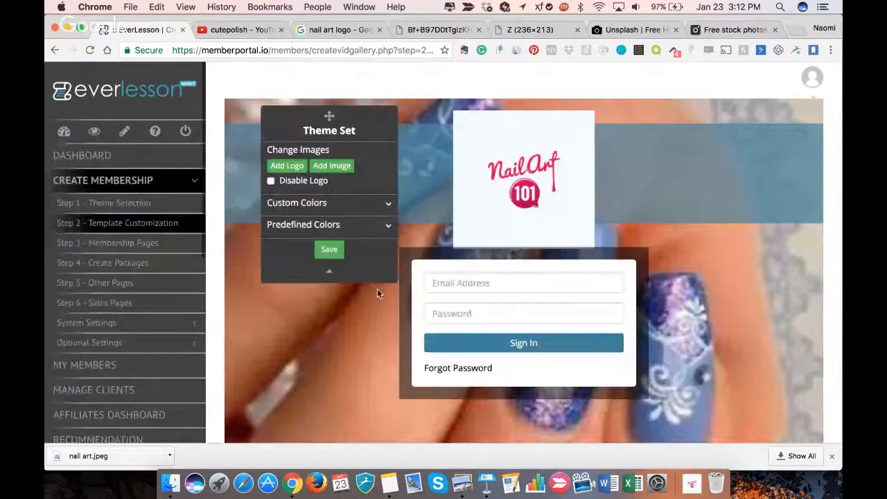
scroll(377, 293, down, 1)
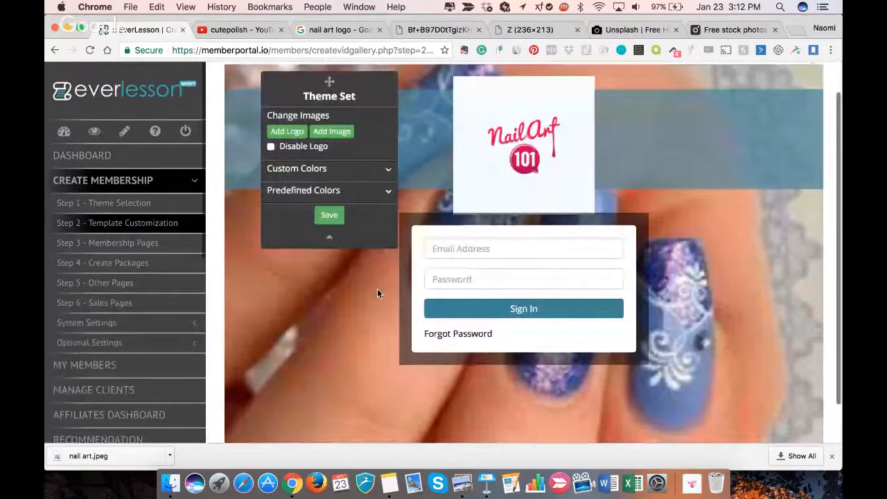
click(388, 170)
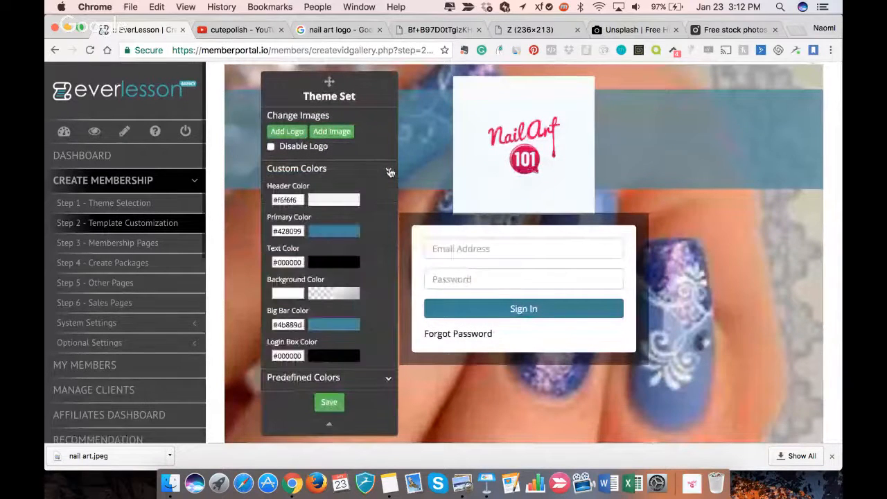
scroll(361, 273, down, 1)
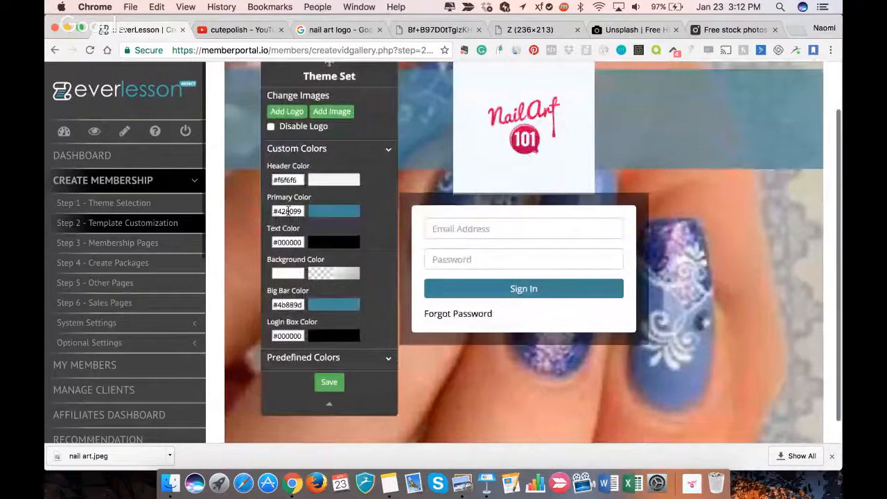
click(298, 211)
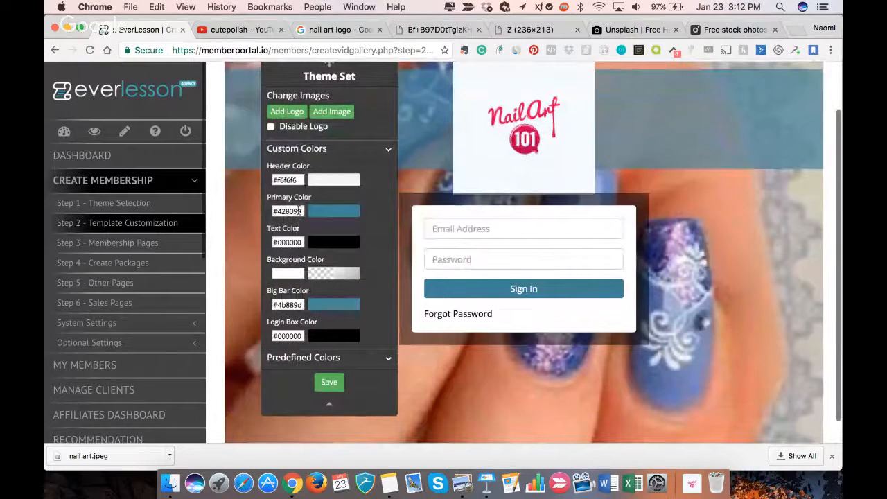
drag(322, 264, 339, 239)
click(364, 202)
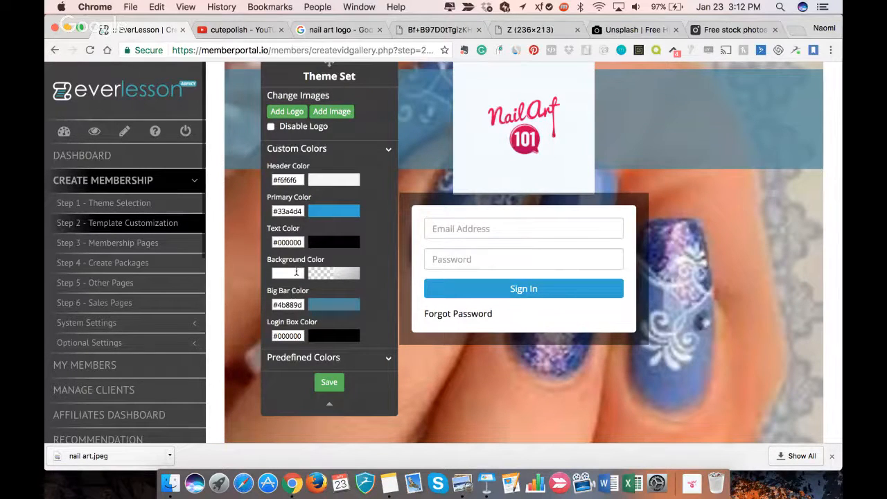
- Set the sign-in page's big bar color to the near-black #050f12
click(294, 306)
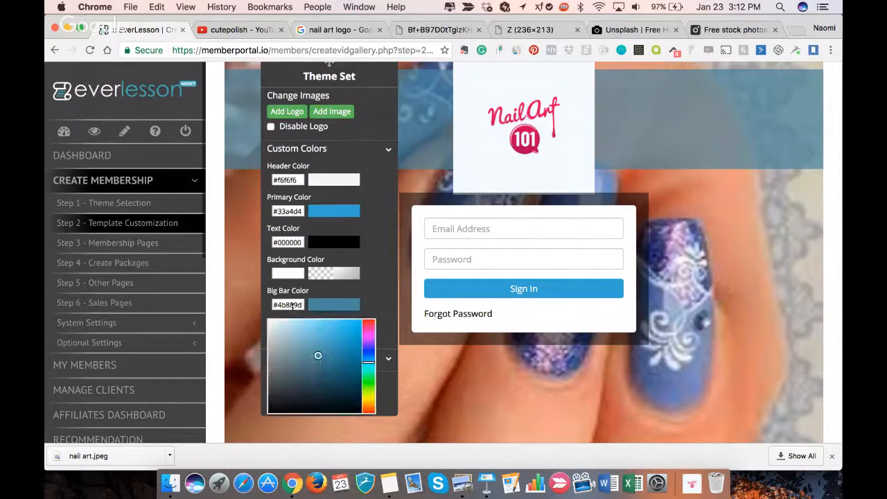
scroll(294, 306, up, 1)
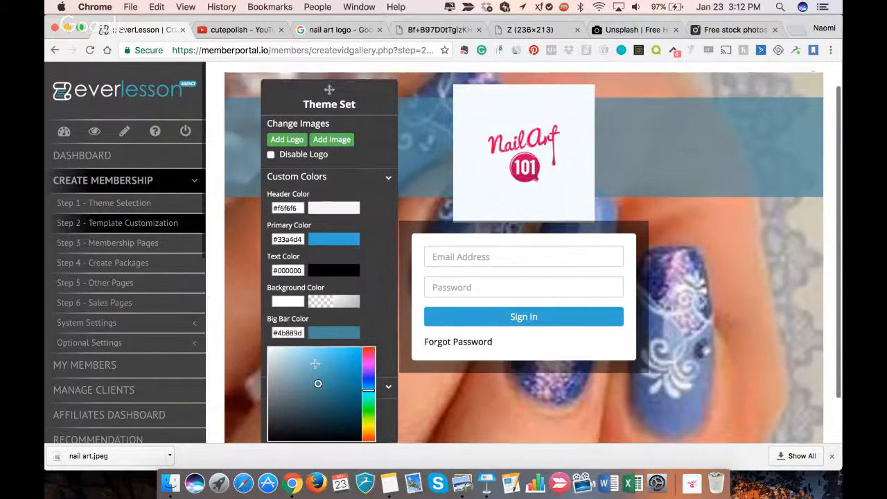
mouse_move(317, 384)
mouse_down()
mouse_move(311, 353)
mouse_move(281, 368)
mouse_move(307, 376)
mouse_move(317, 426)
mouse_move(320, 417)
mouse_move(335, 435)
mouse_up()
click(376, 289)
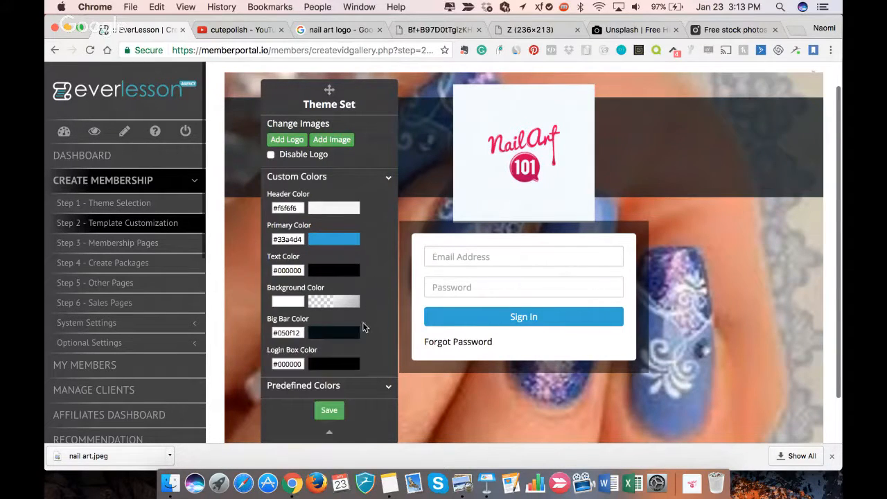
- Set the login box color of the sign-in page to red #ff0000
scroll(363, 327, down, 2)
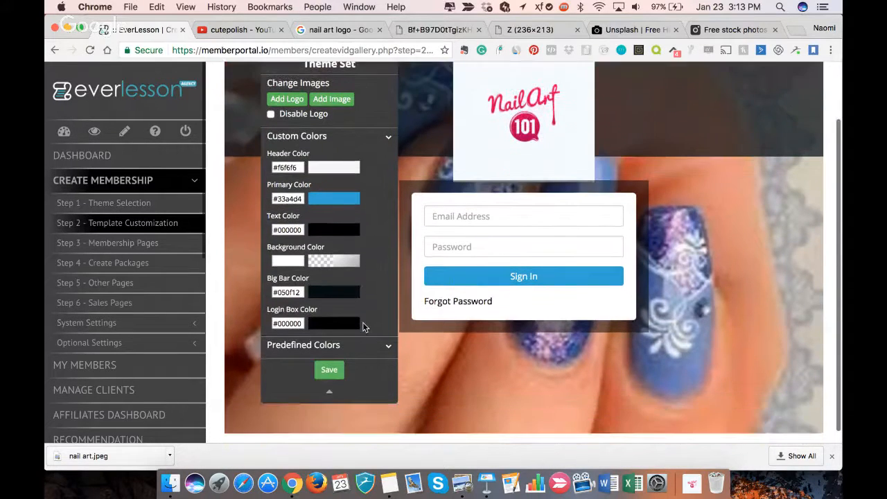
click(297, 322)
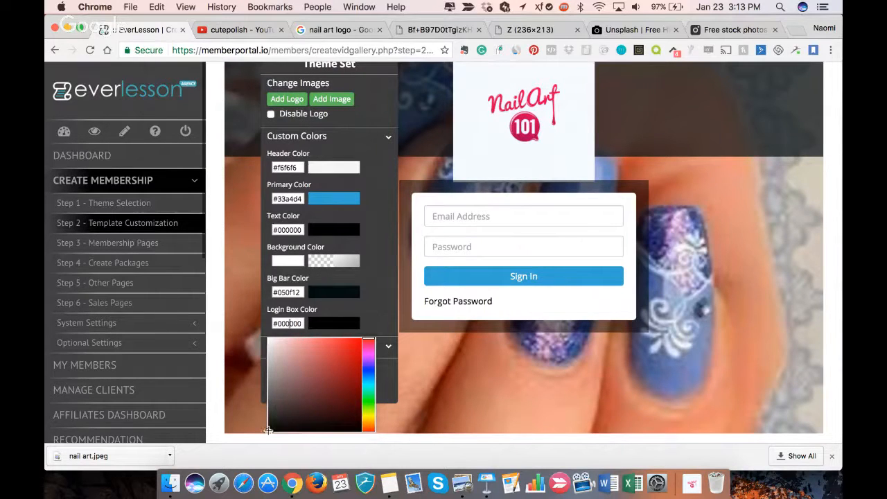
drag(268, 430, 383, 270)
click(384, 269)
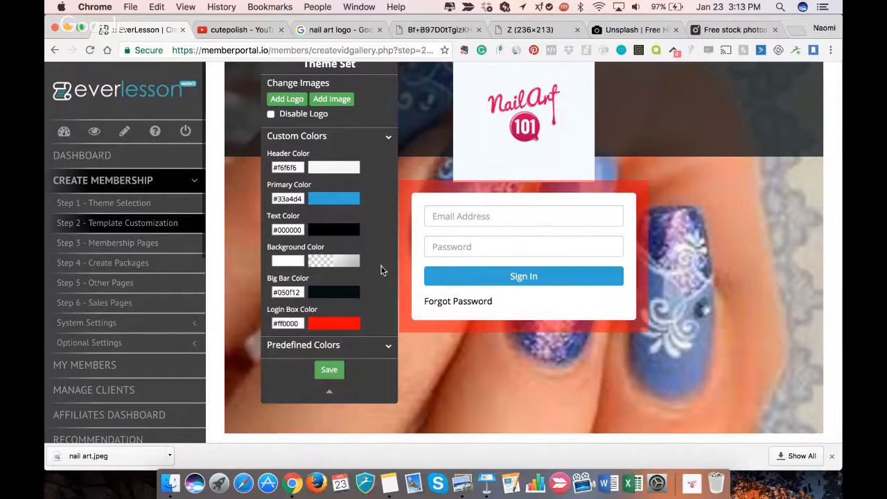
- Try the light orange and the grayish-blue predefined colors on the sign-in page
click(388, 346)
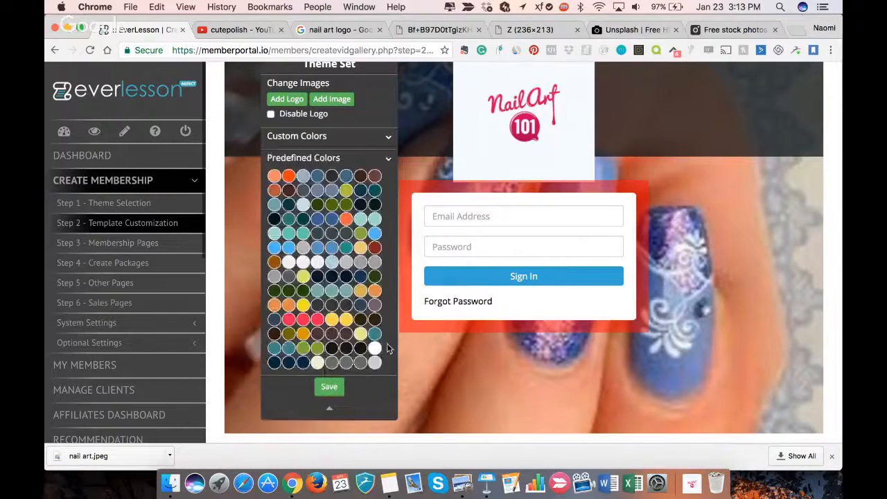
click(275, 178)
scroll(291, 222, up, 2)
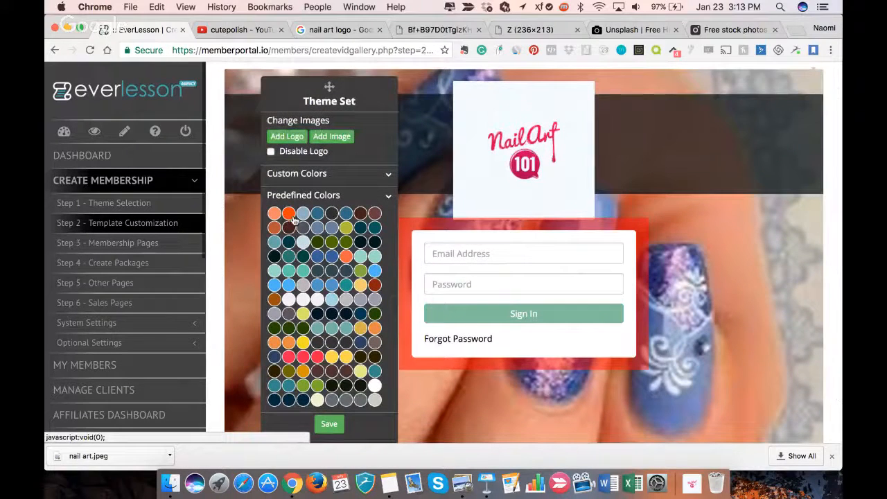
click(304, 218)
scroll(326, 312, down, 3)
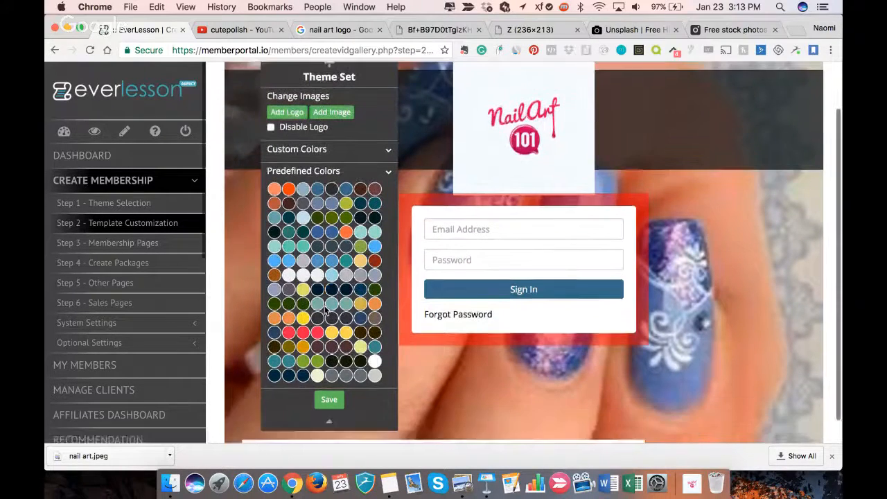
scroll(326, 310, up, 2)
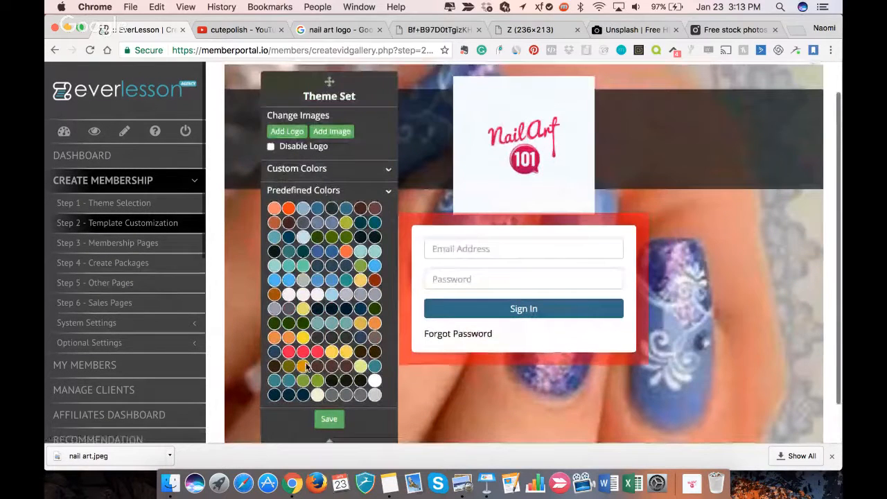
scroll(439, 182, down, 2)
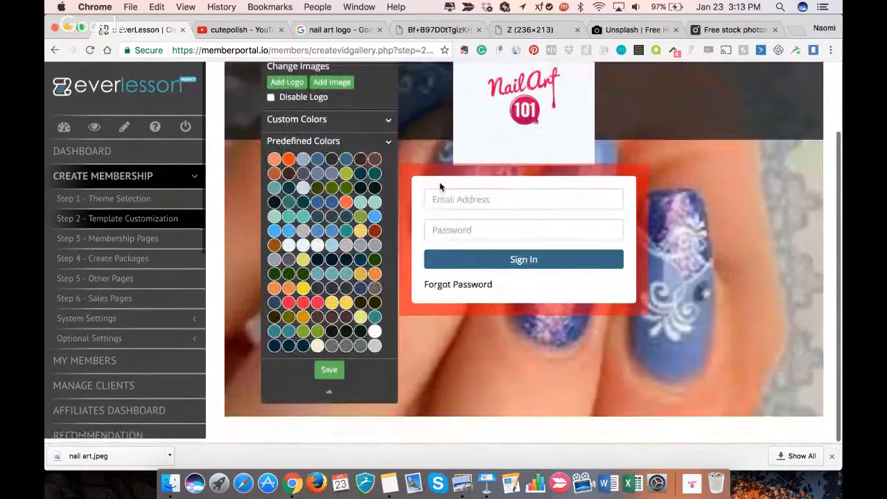
- Change the login page layout by applying Template 2, the version without the big bar
scroll(145, 324, down, 8)
scroll(132, 305, up, 6)
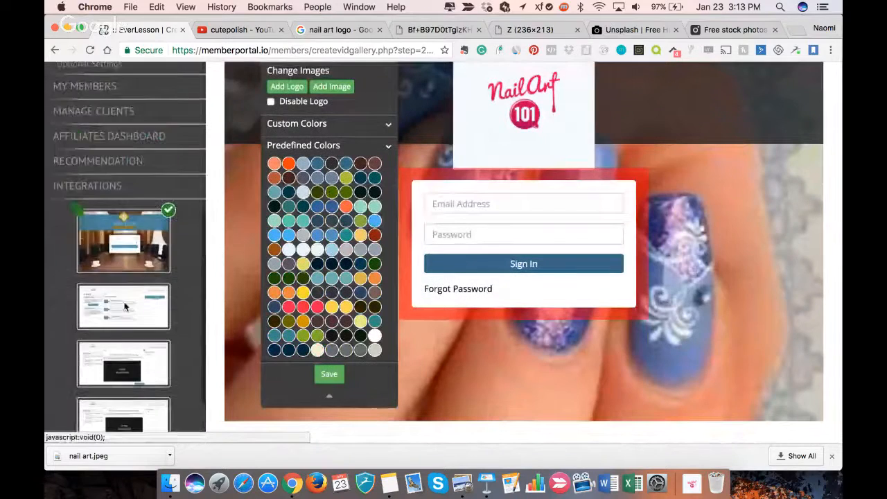
scroll(121, 281, down, 2)
scroll(119, 275, down, 5)
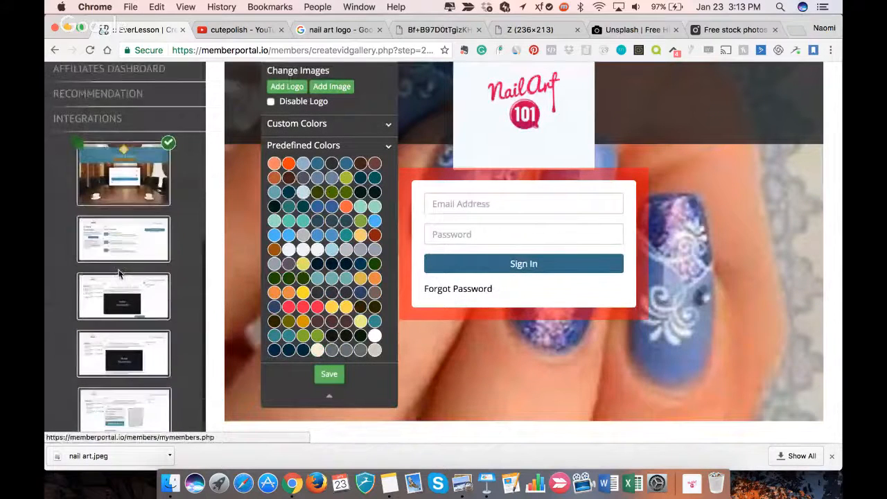
click(78, 147)
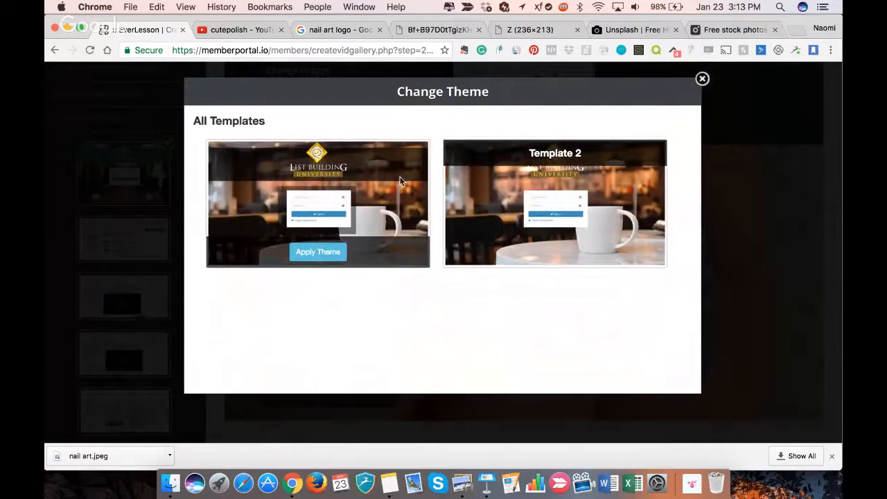
mouse_move(509, 200)
click(549, 254)
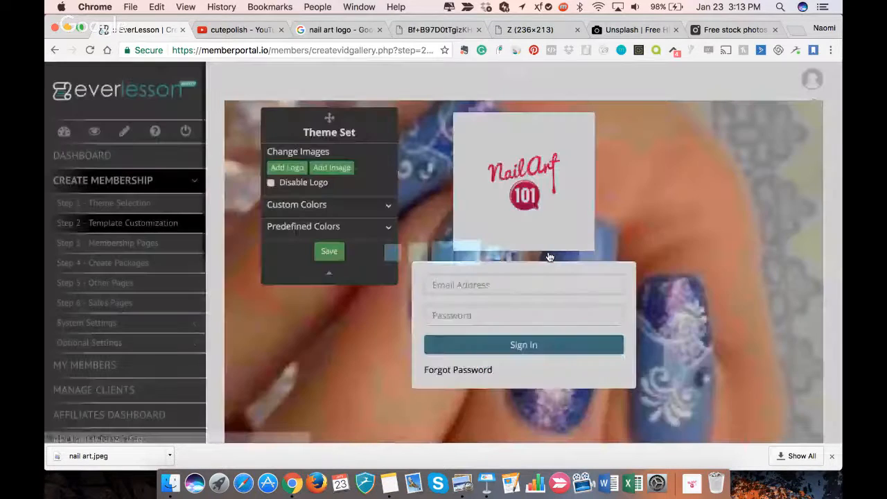
scroll(625, 284, down, 2)
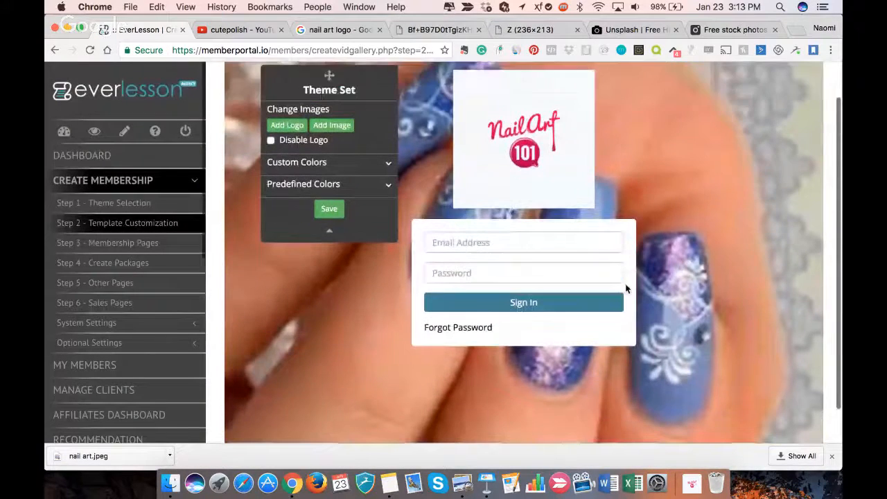
- Open the product page layout with the category list for customization
scroll(143, 293, down, 8)
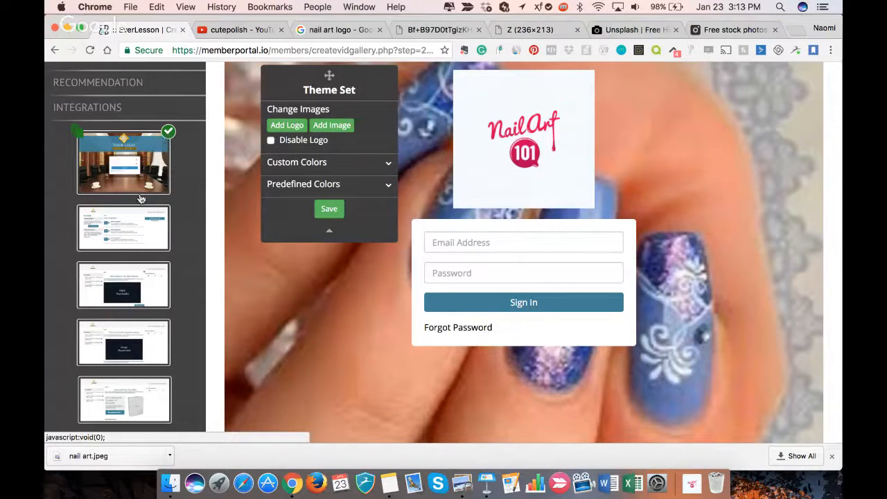
click(128, 225)
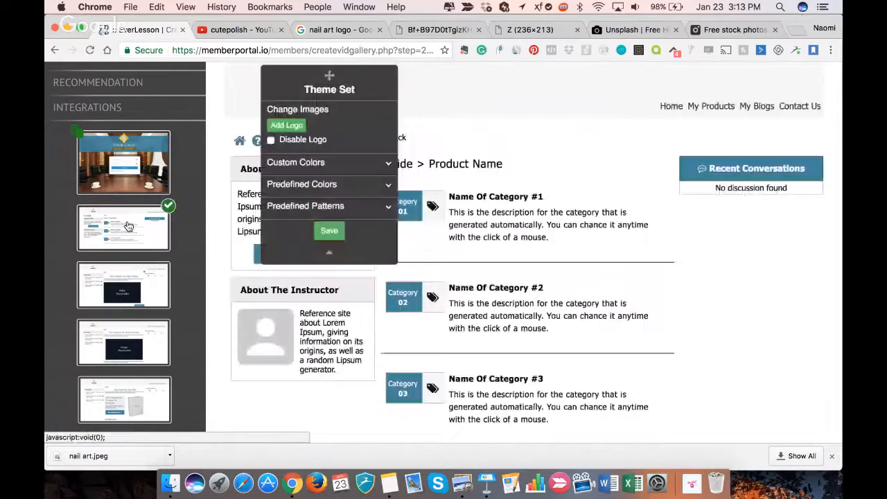
scroll(468, 212, up, 3)
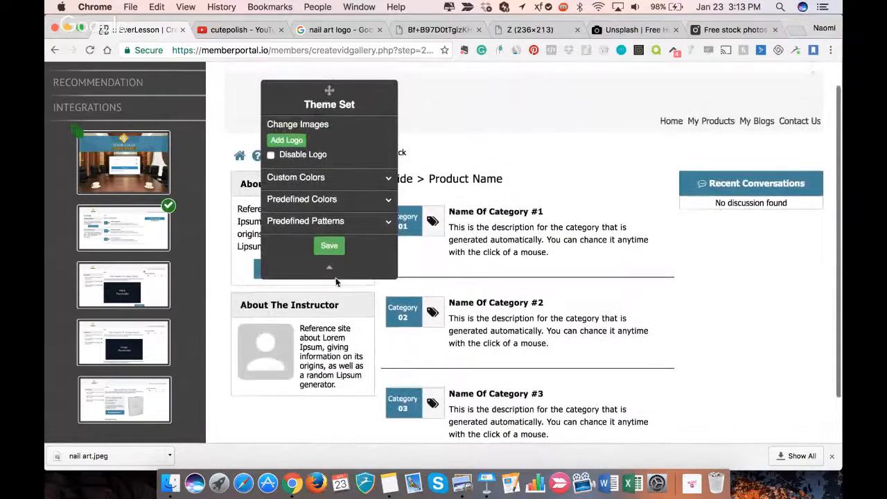
scroll(468, 212, down, 2)
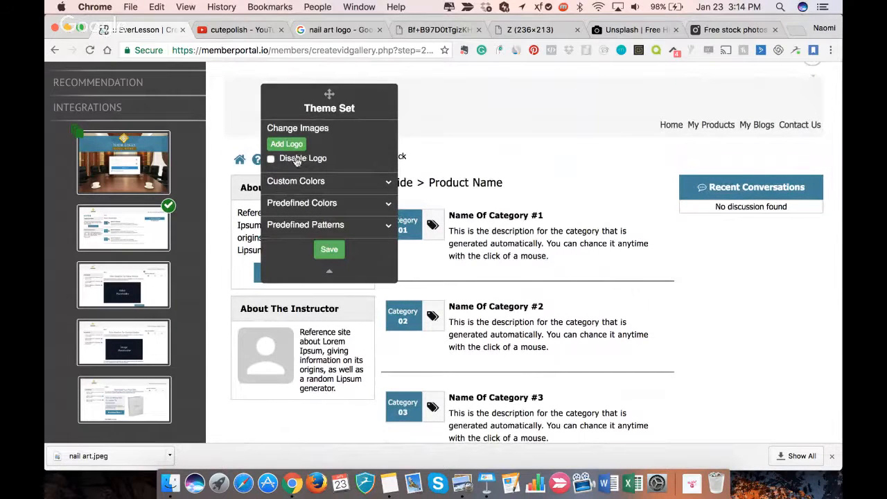
- Apply the light orange predefined color to the product page and move the Theme Set panel off the product and category text
click(316, 205)
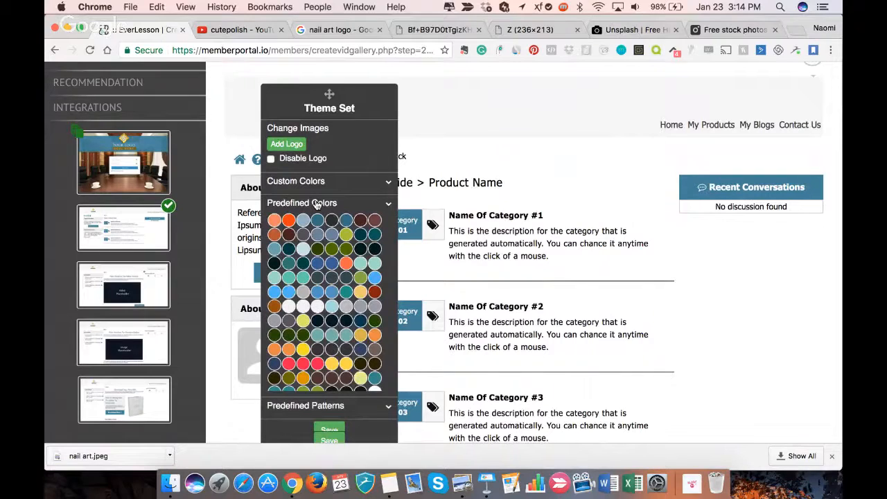
click(274, 223)
drag(328, 107, 414, 95)
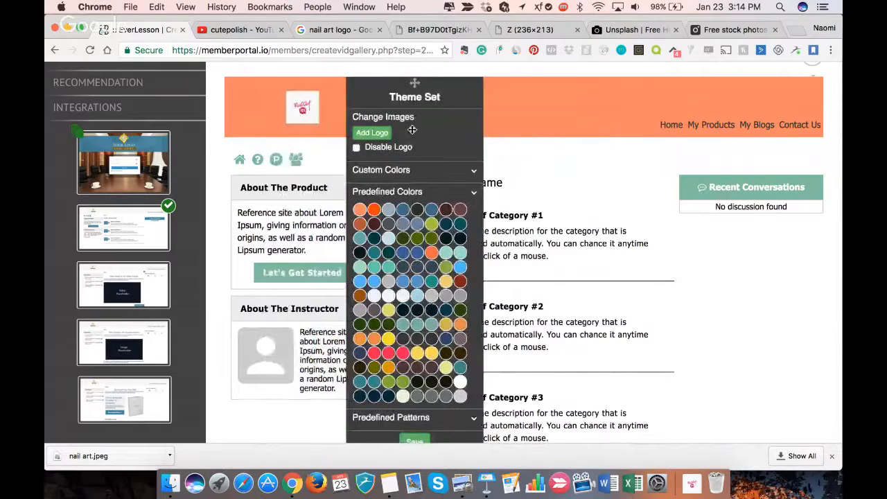
drag(411, 130, 601, 130)
drag(600, 260, 626, 260)
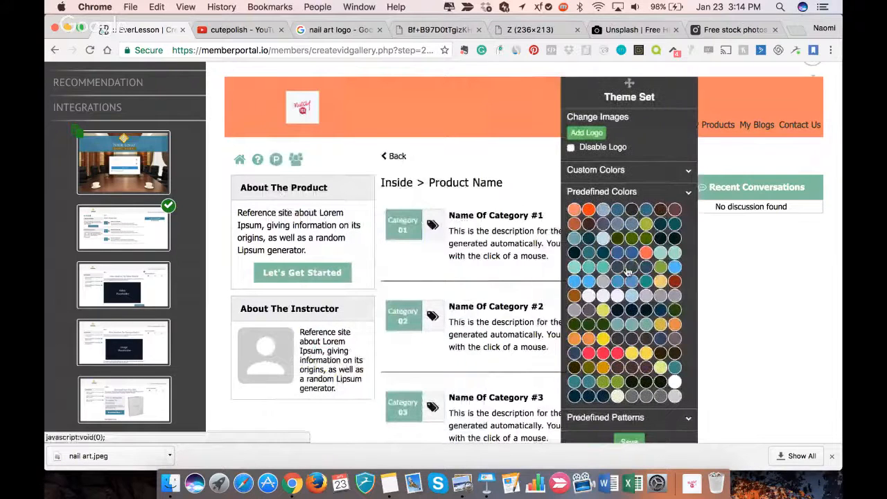
- Try a range of predefined color schemes on the product page, ending with the mint green header and yellow accents
click(589, 209)
click(603, 210)
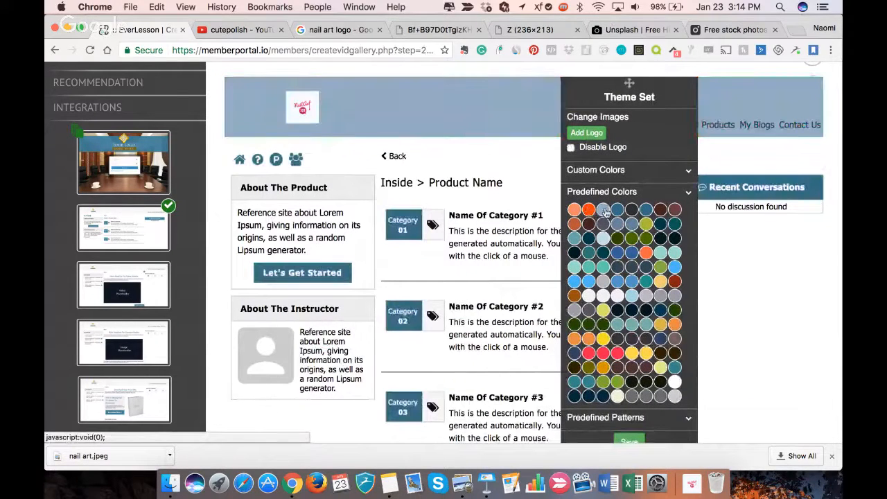
click(618, 211)
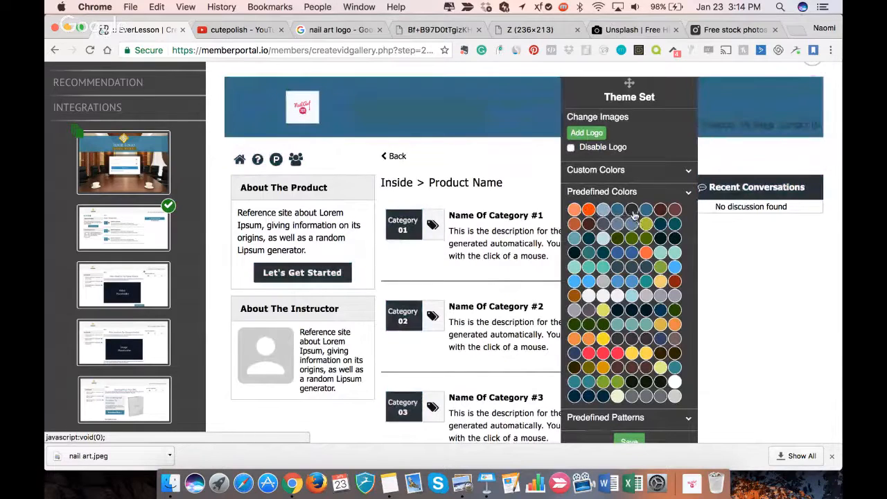
click(631, 212)
click(644, 213)
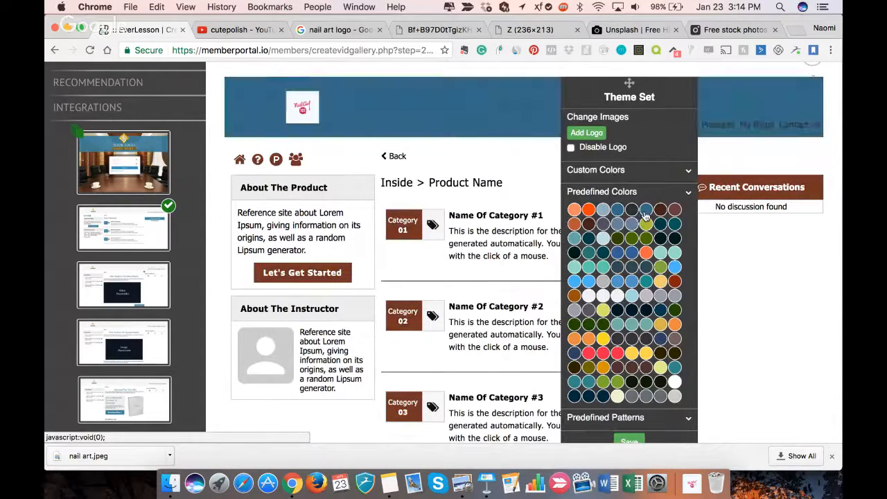
click(660, 212)
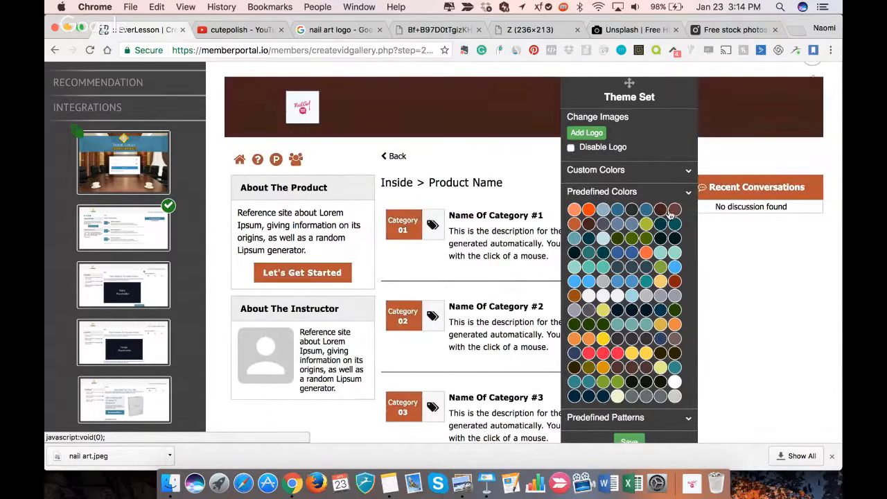
click(674, 211)
click(674, 225)
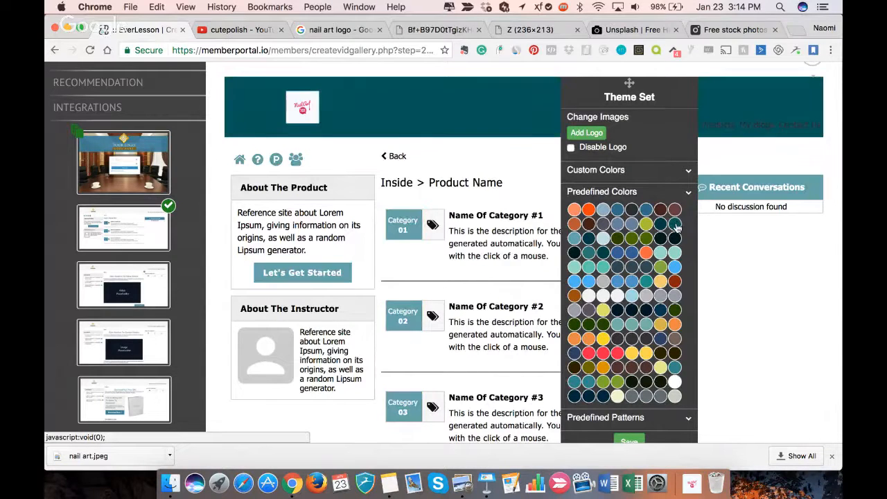
click(674, 239)
click(675, 253)
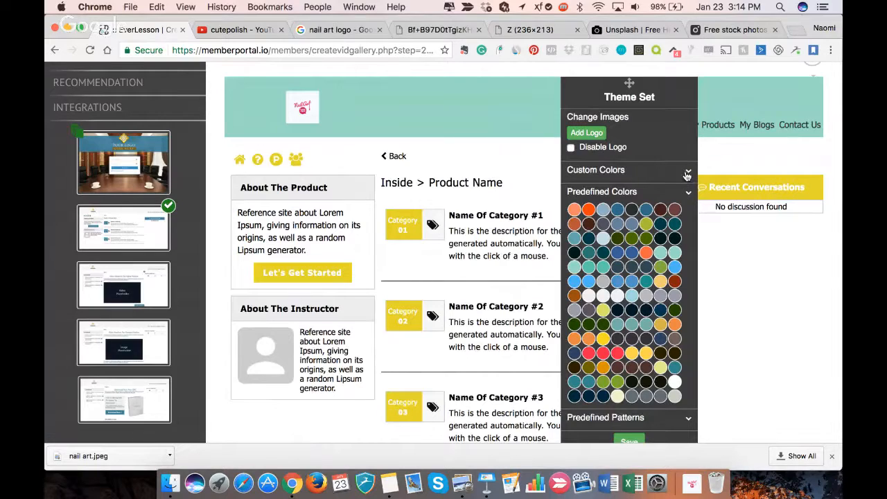
- Look over the product page's custom color settings for header, primary, background, menu and text
click(687, 174)
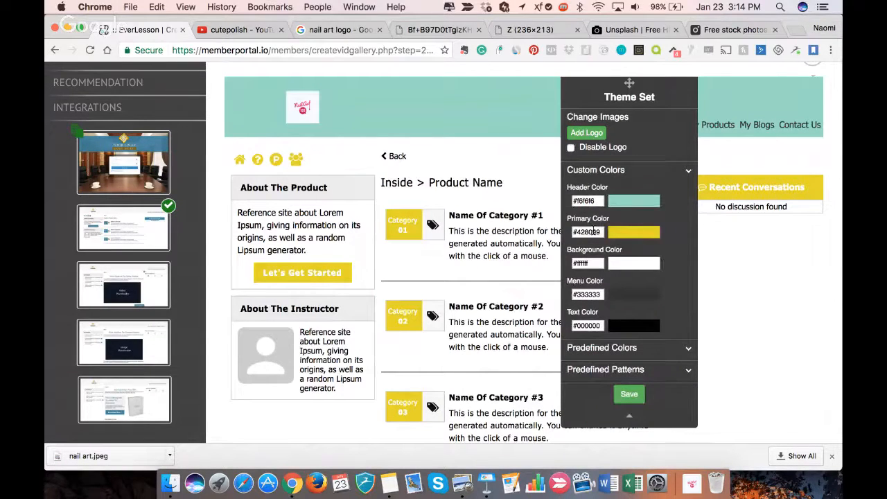
click(593, 232)
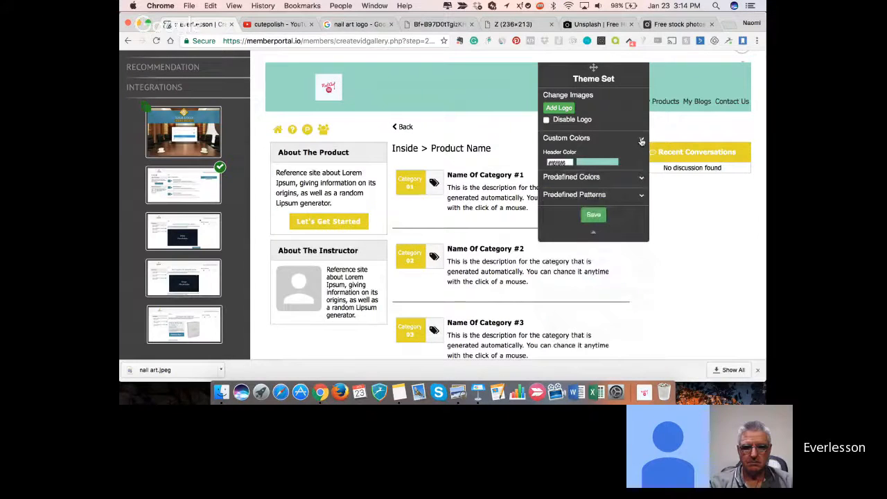
click(641, 142)
- Try several predefined color schemes on the product page, including ones with red, grey and dark navy headers
click(643, 156)
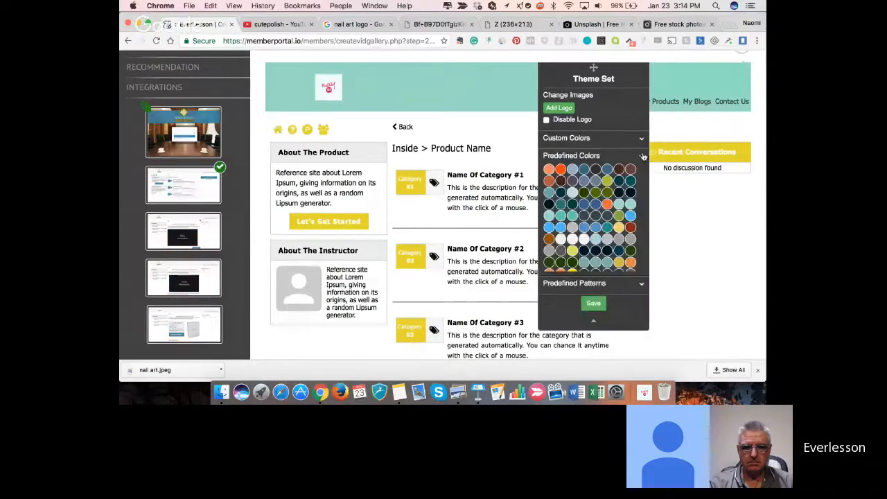
click(608, 297)
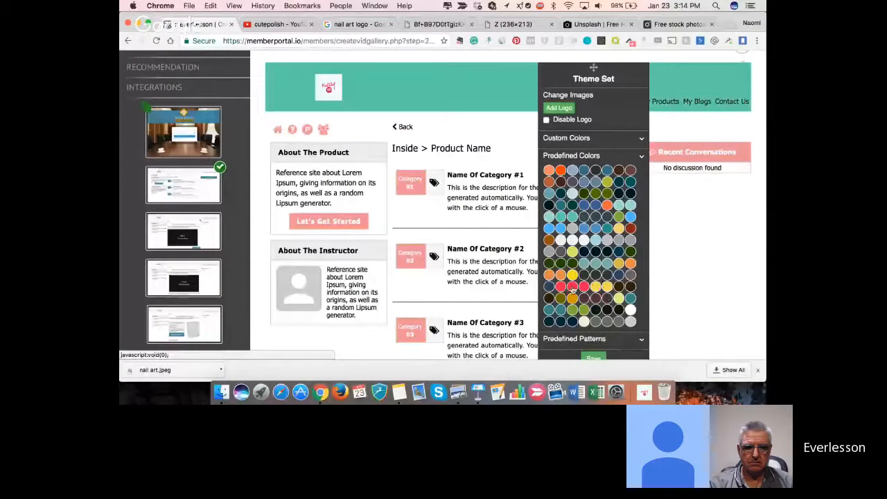
click(584, 287)
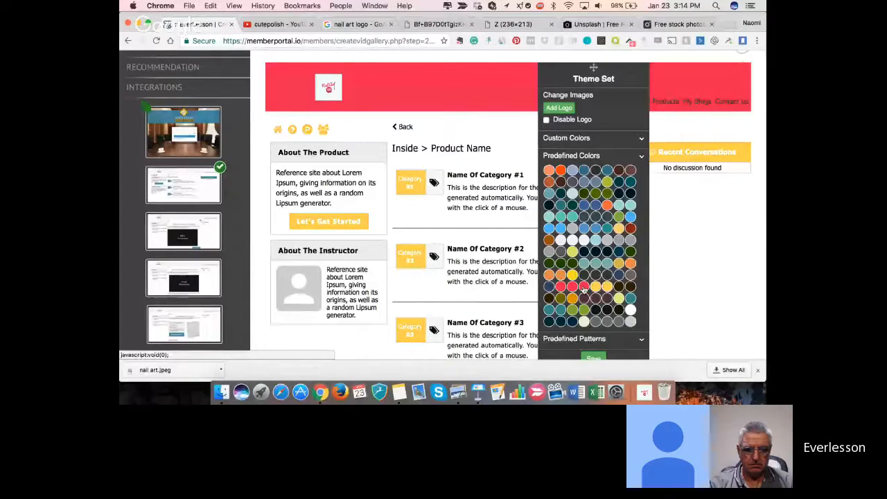
click(561, 287)
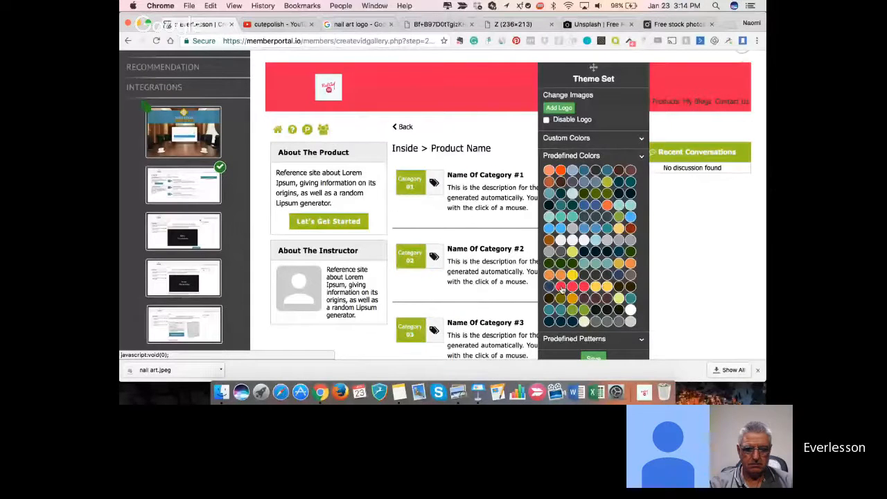
click(552, 240)
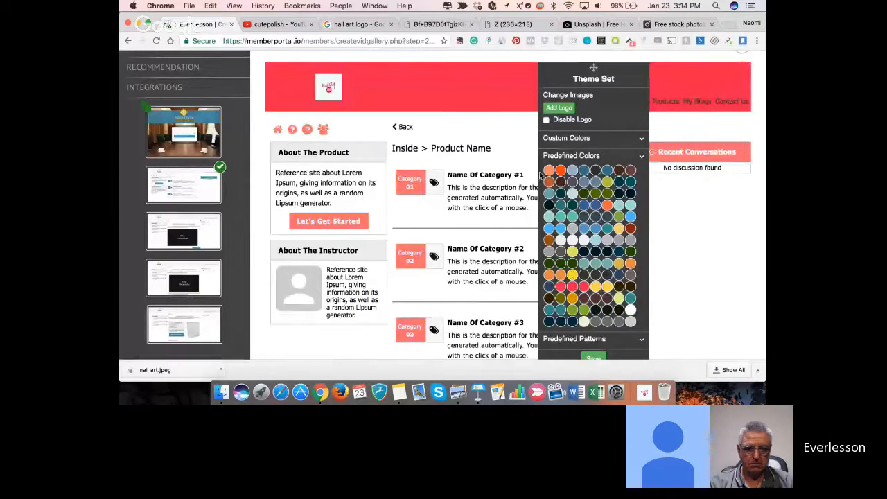
click(620, 323)
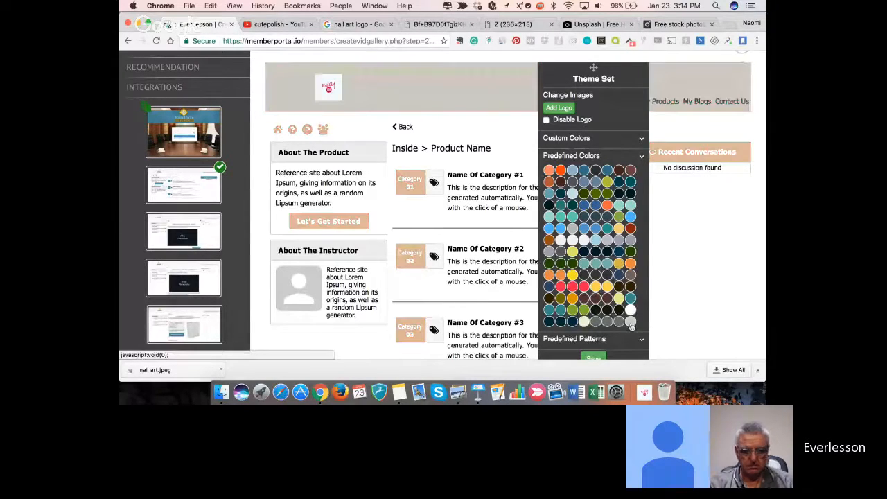
click(607, 323)
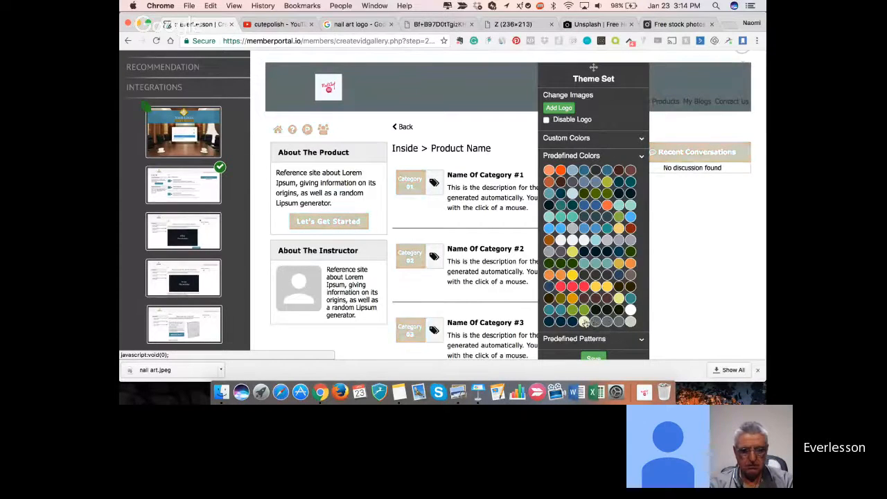
click(584, 323)
click(565, 323)
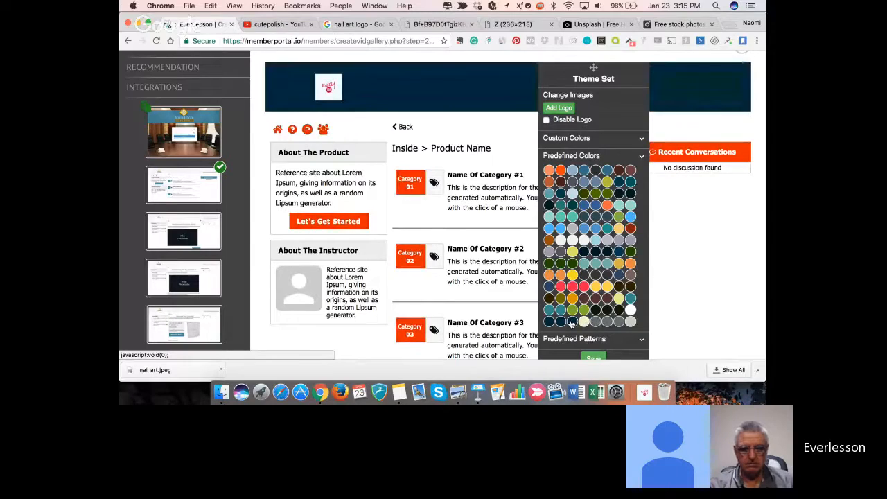
click(564, 323)
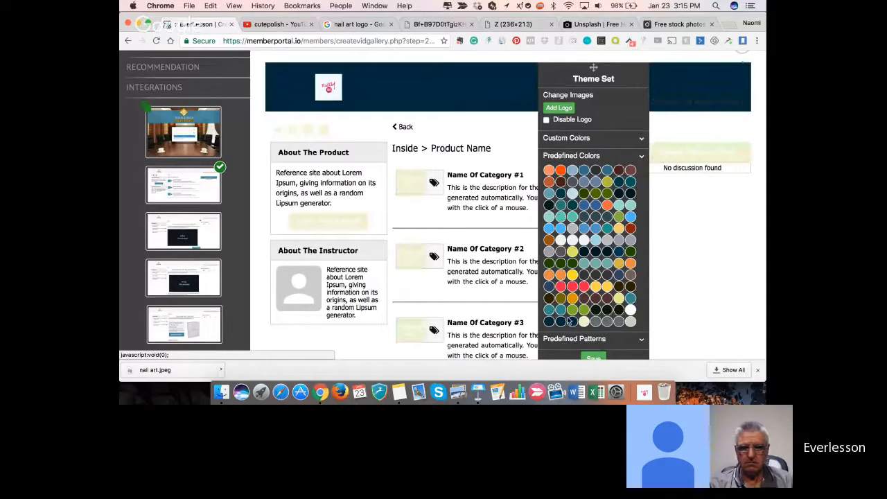
- Apply the predefined color scheme with a red header and salmon pink accents to the product page, and save the theme
click(586, 288)
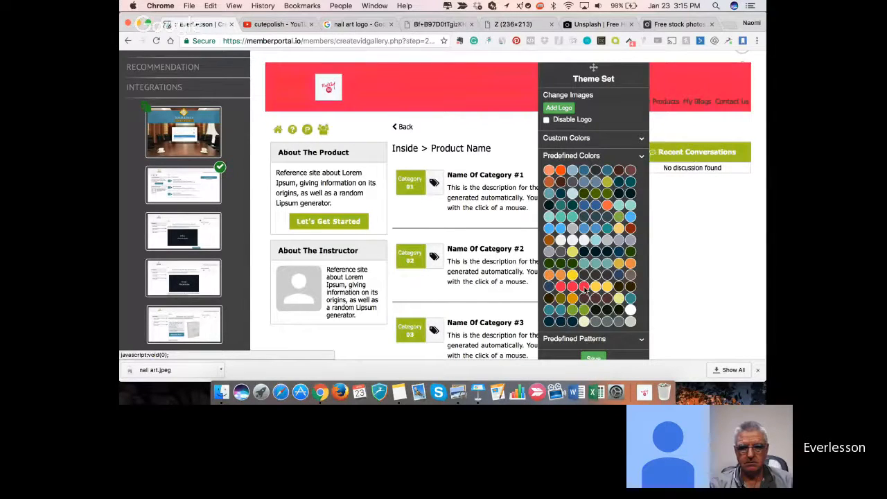
click(574, 288)
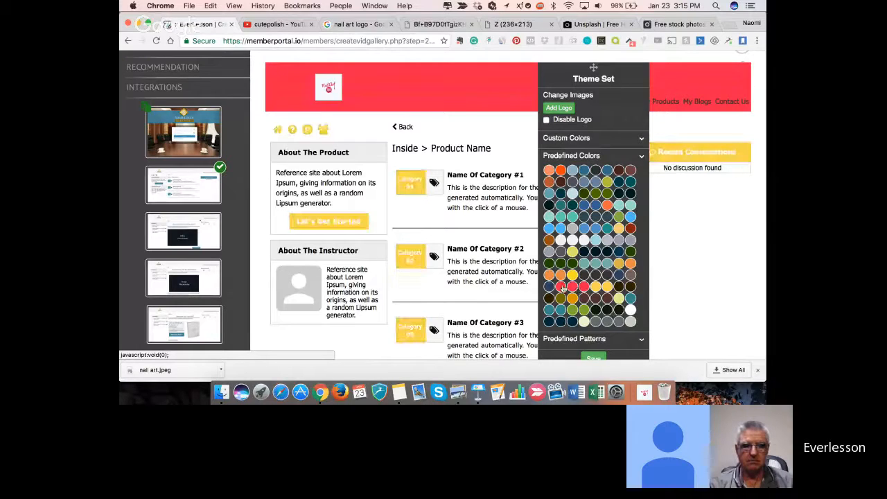
click(561, 286)
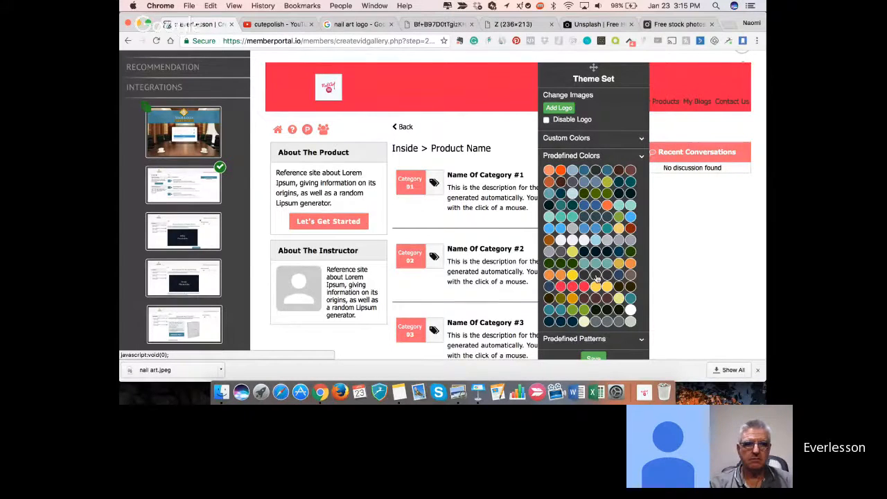
scroll(597, 277, down, 2)
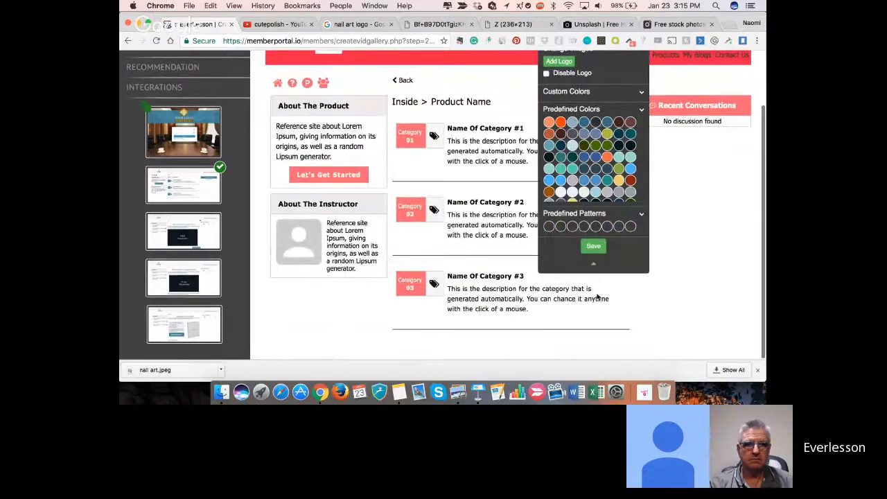
click(591, 247)
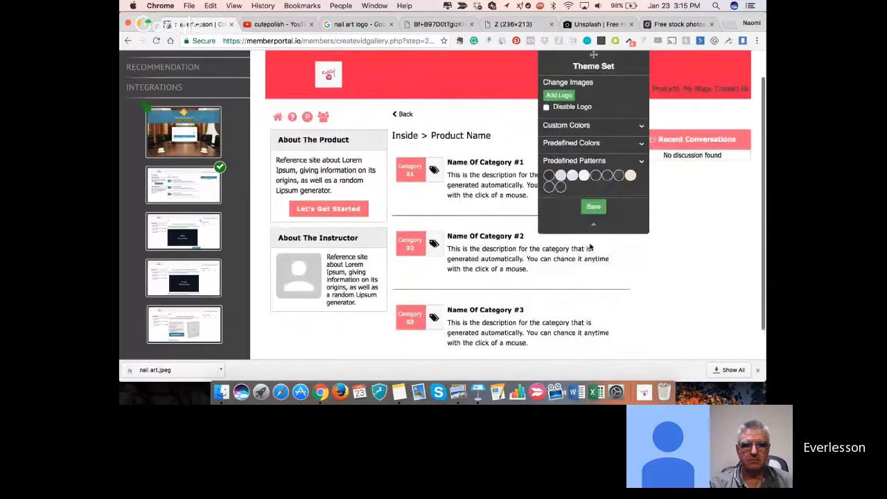
click(592, 226)
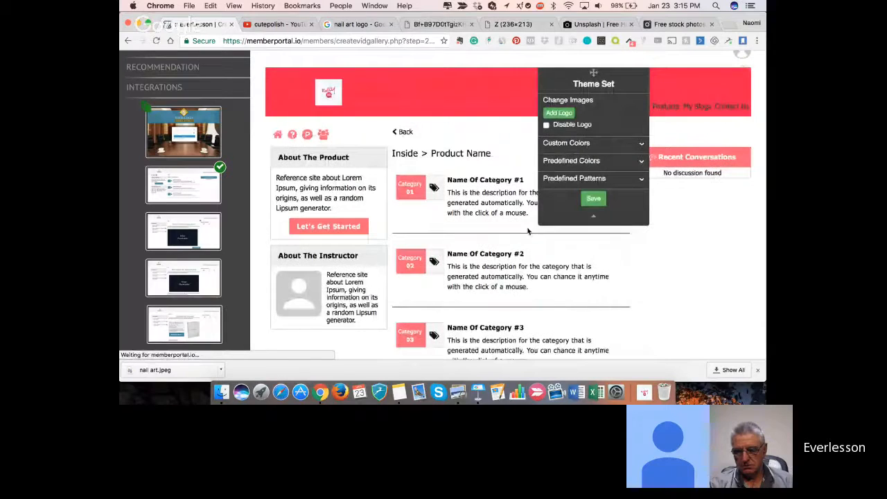
- Check the remaining lesson and download page layouts, and proceed to Step 3, Membership Pages
click(201, 228)
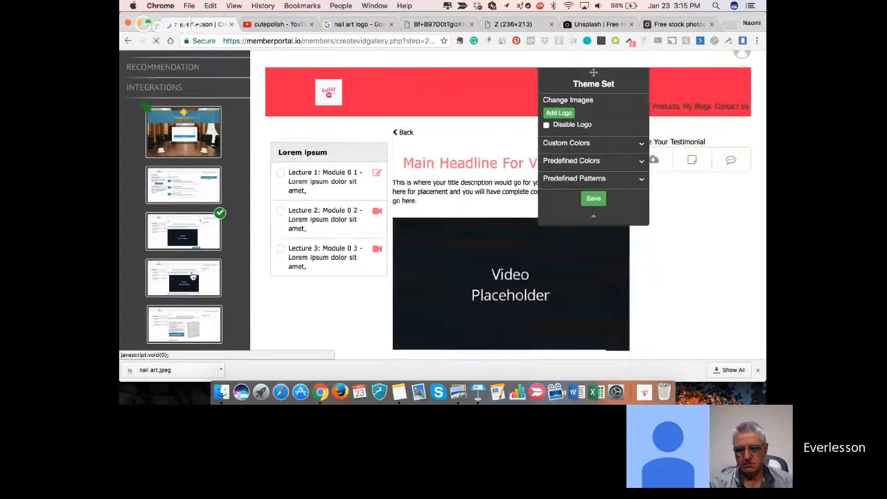
click(193, 275)
click(185, 317)
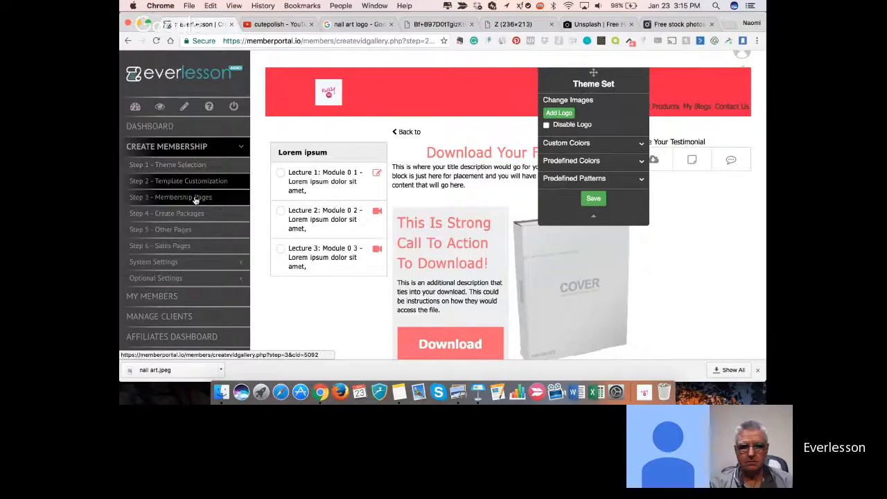
click(195, 197)
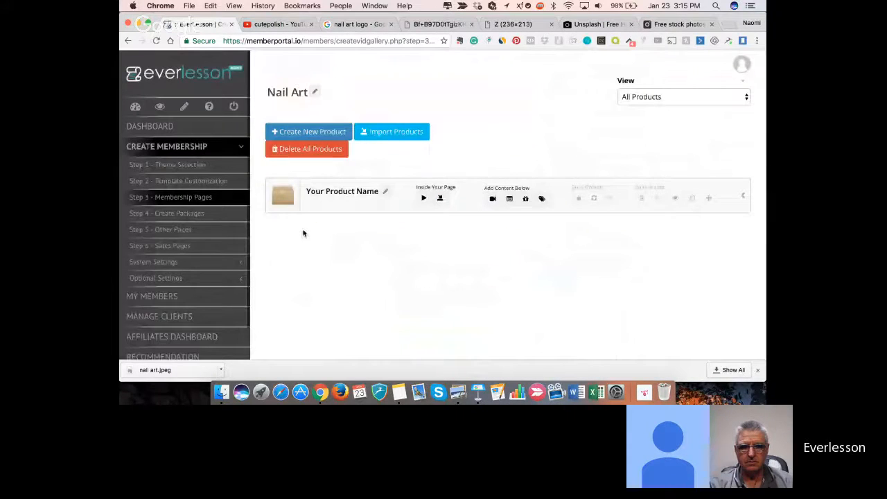
- Switch to YouTube to look through the cutepolish channel's uploaded nail art videos, and return to EverLesson
click(269, 26)
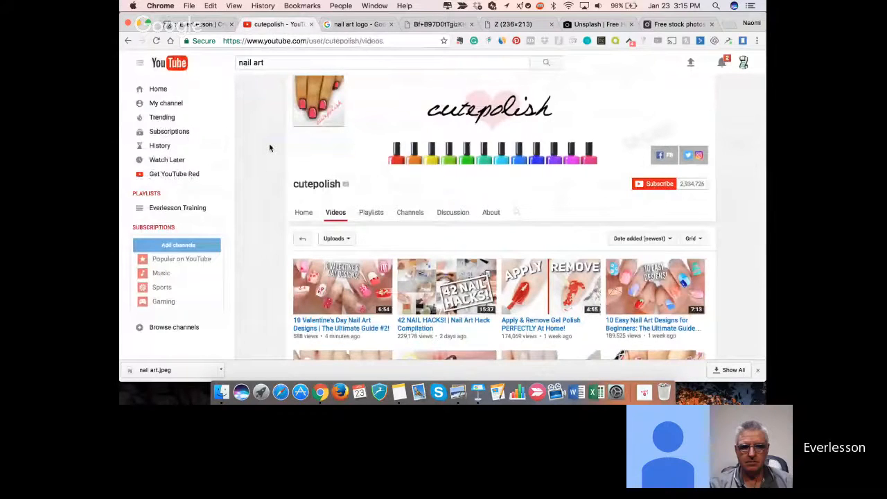
scroll(271, 287, down, 3)
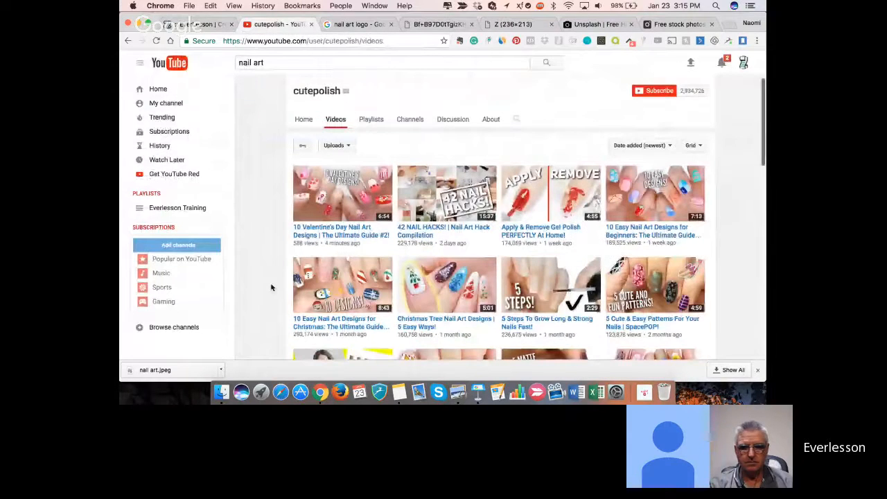
scroll(271, 287, down, 1)
click(200, 24)
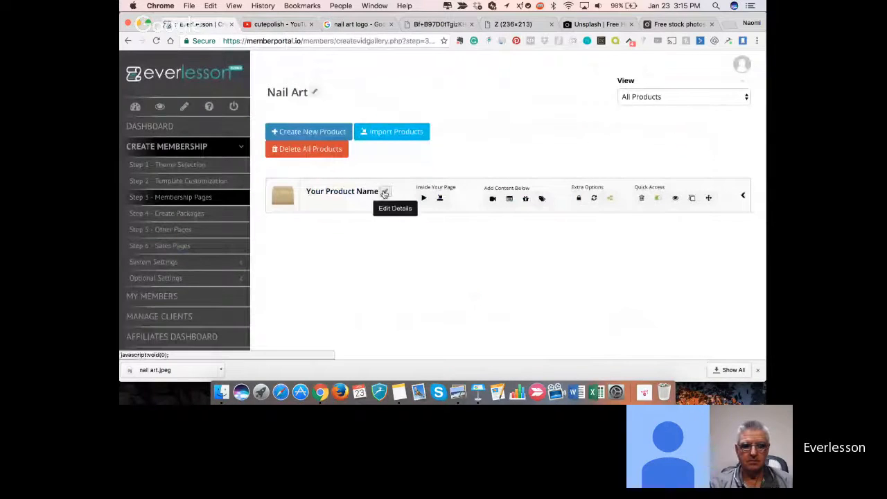
- Open the default product's details for editing and set its title to "DIY Nail Art 101"
click(385, 193)
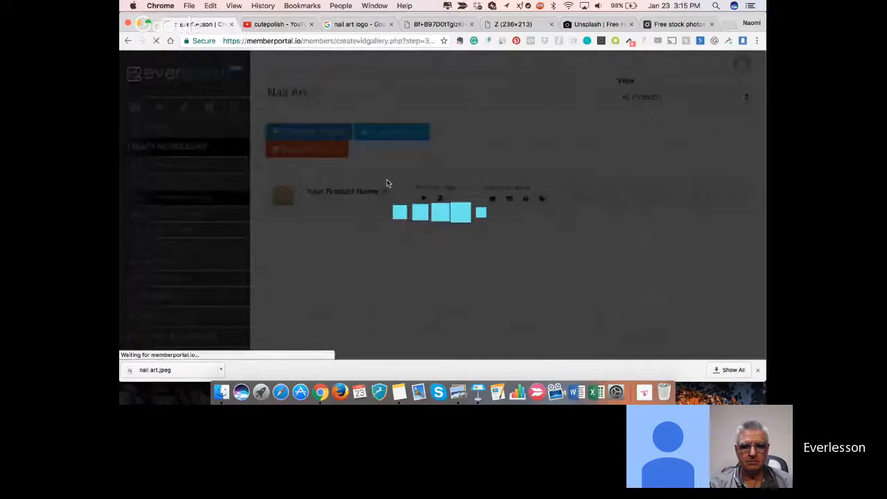
text(D)
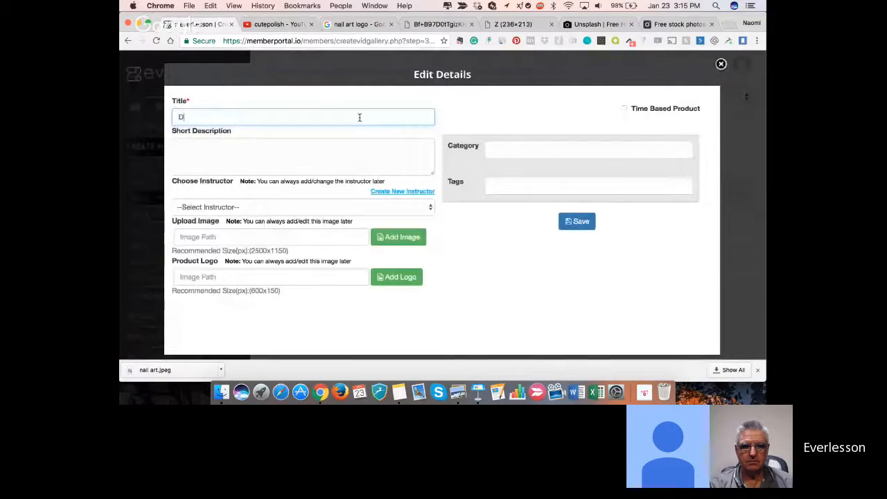
text(IY Nail Ar)
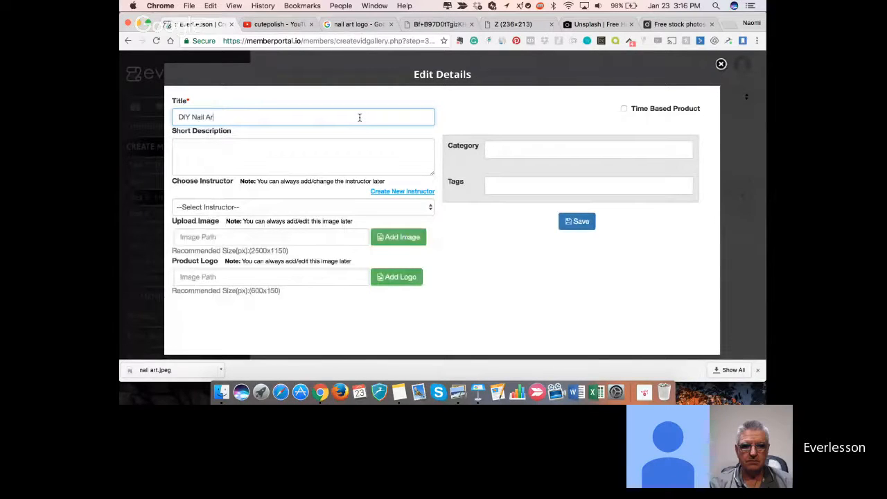
text(t 101)
- Enter the product's short description "Learn to design your nails at home." and dismiss the browser's downloads bar
click(339, 153)
text(Learn to design your )
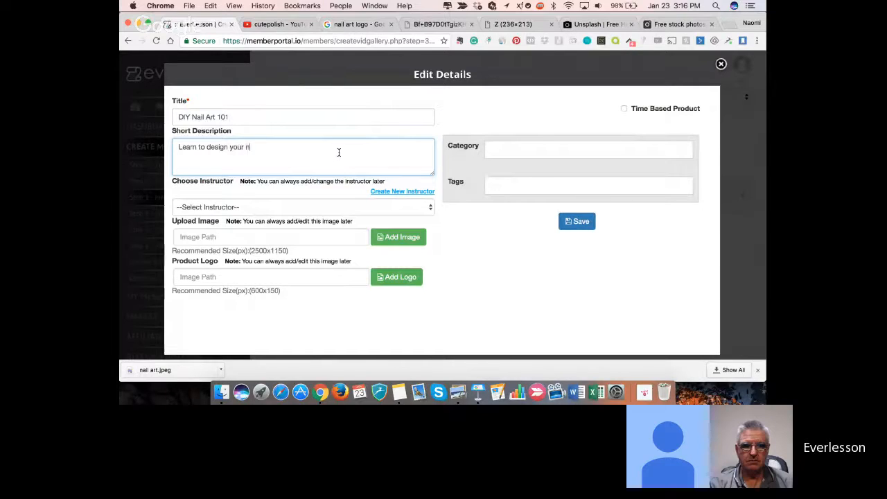
text(n)
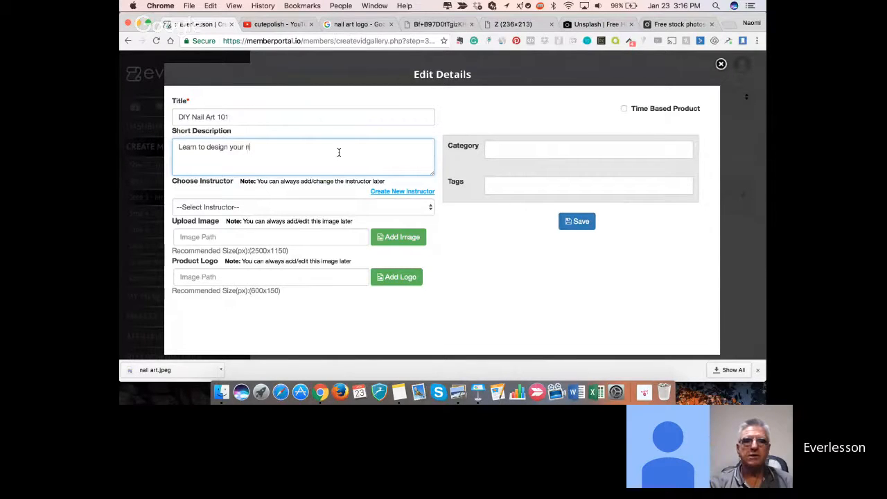
text(ails at home.)
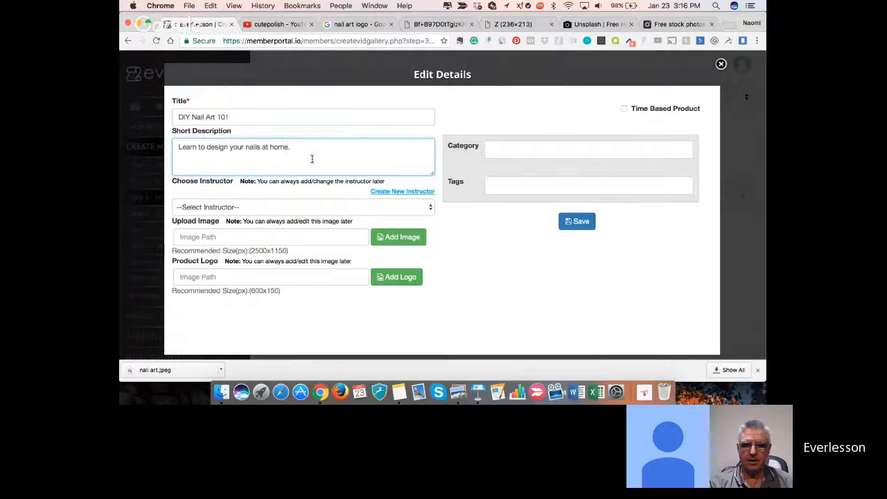
key(super+Tab)
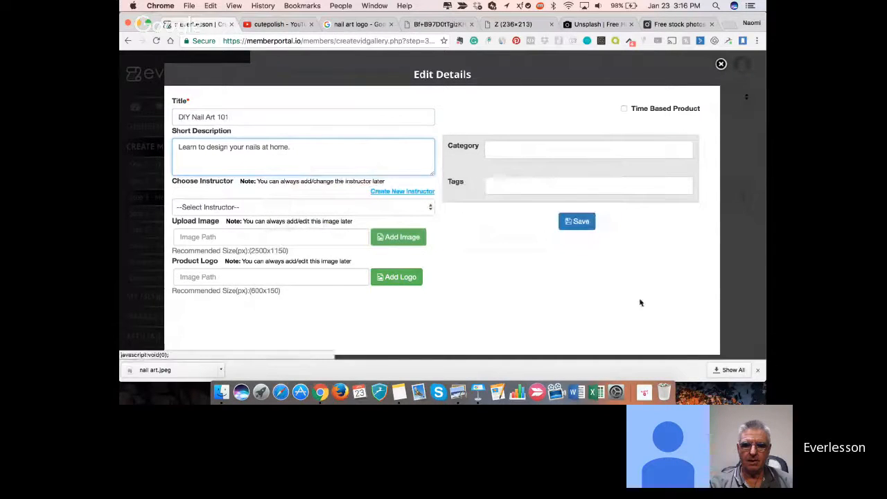
click(757, 369)
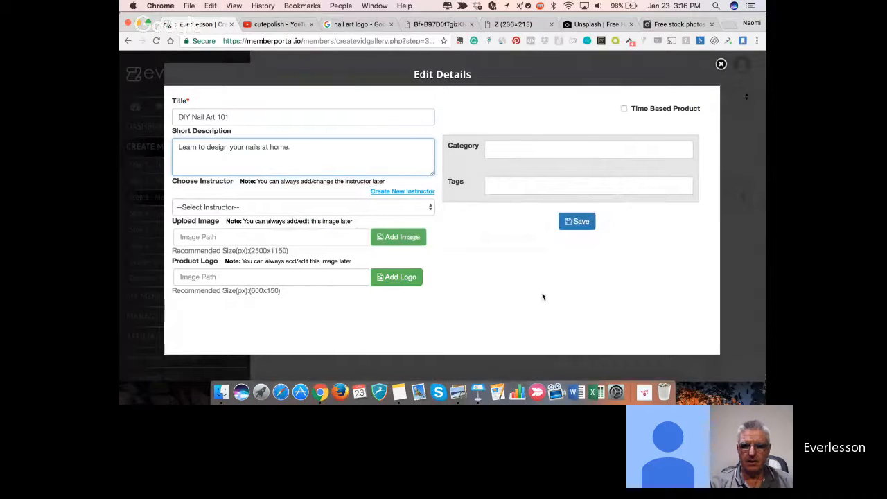
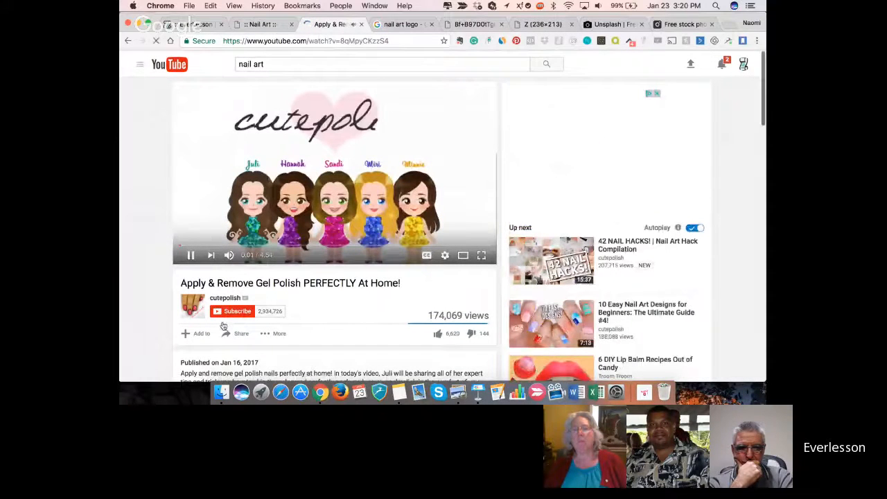
- Pause the YouTube video "Apply & Remove Gel Polish PERFECTLY At Home!" and copy its share link
click(192, 254)
scroll(291, 329, down, 1)
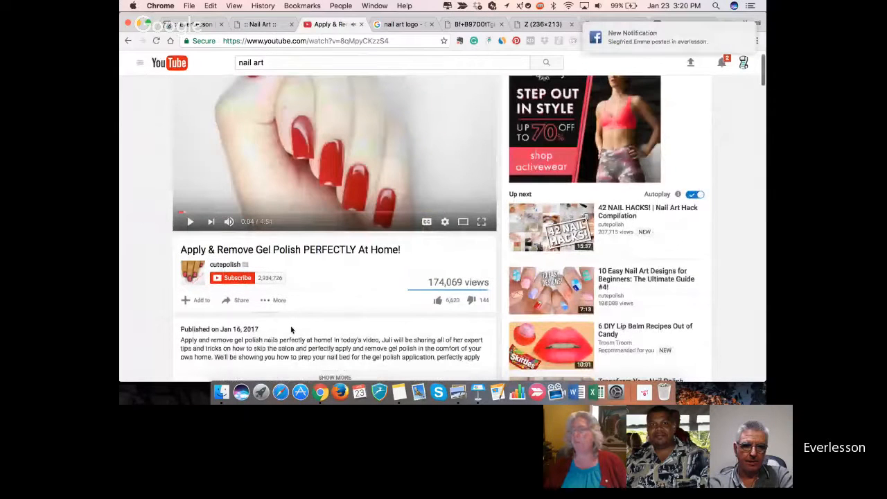
scroll(291, 329, down, 3)
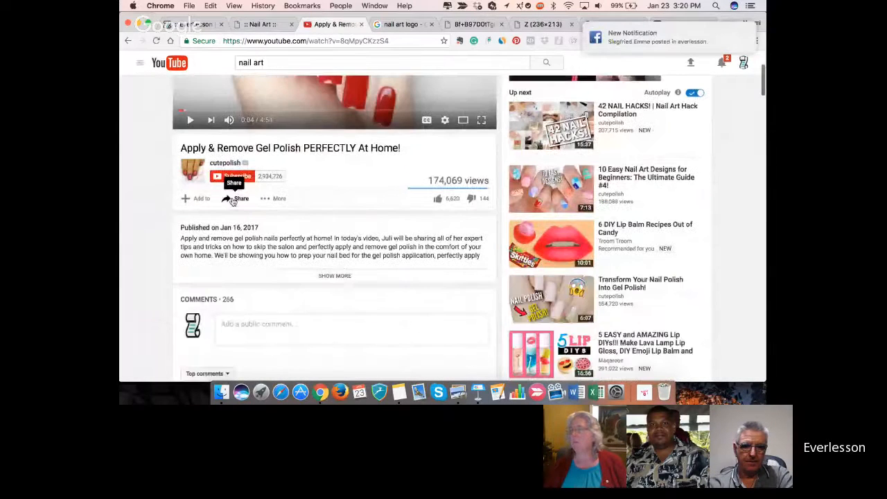
click(233, 198)
key(super+c)
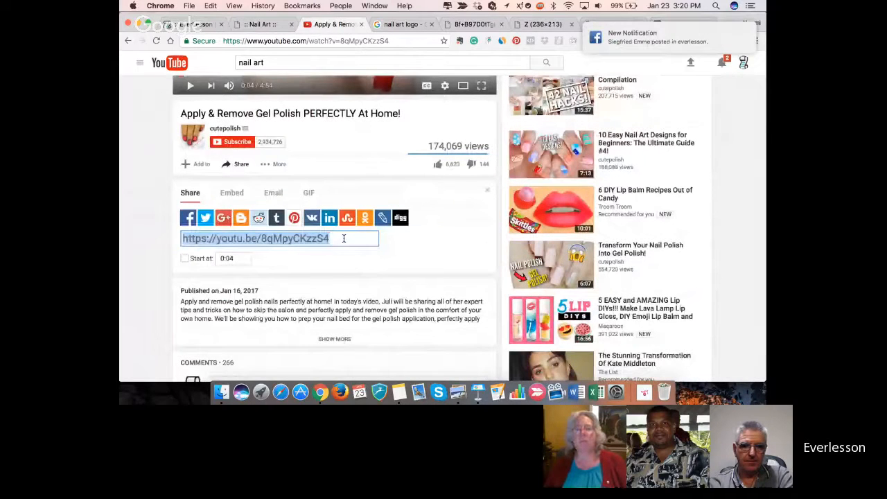
- Switch back to EverLesson and title the new video "Apply & Remove Gel Polish", checking the wording against YouTube
click(203, 25)
click(347, 160)
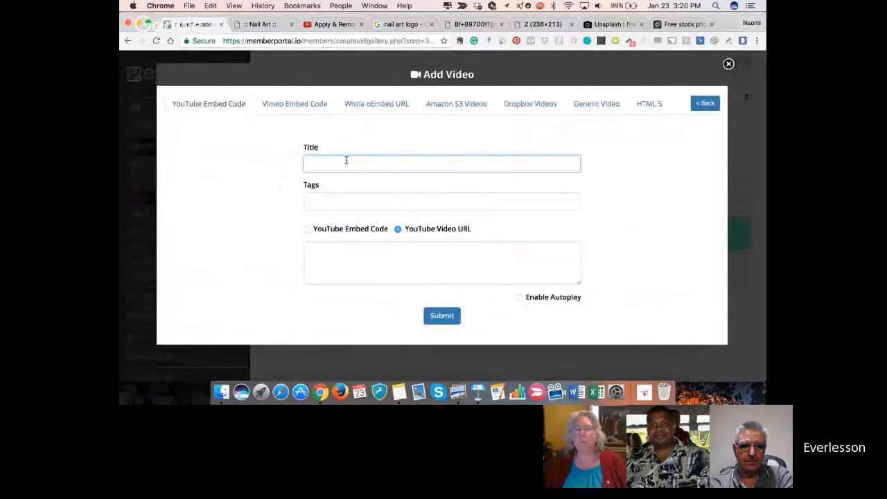
click(336, 25)
click(196, 25)
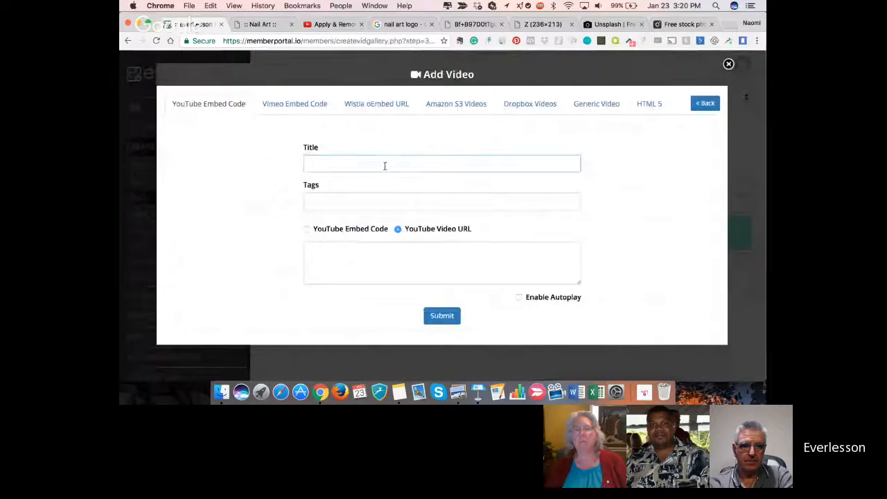
text(Applyy)
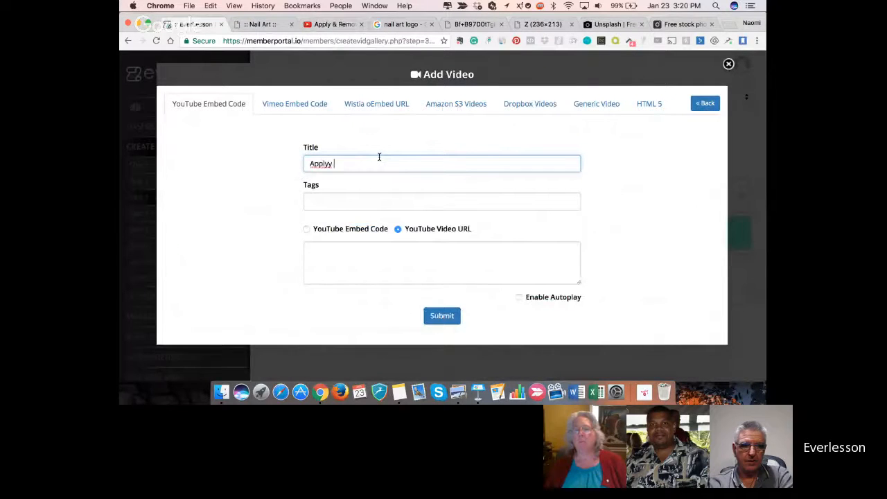
key(BackSpace)
text(& )
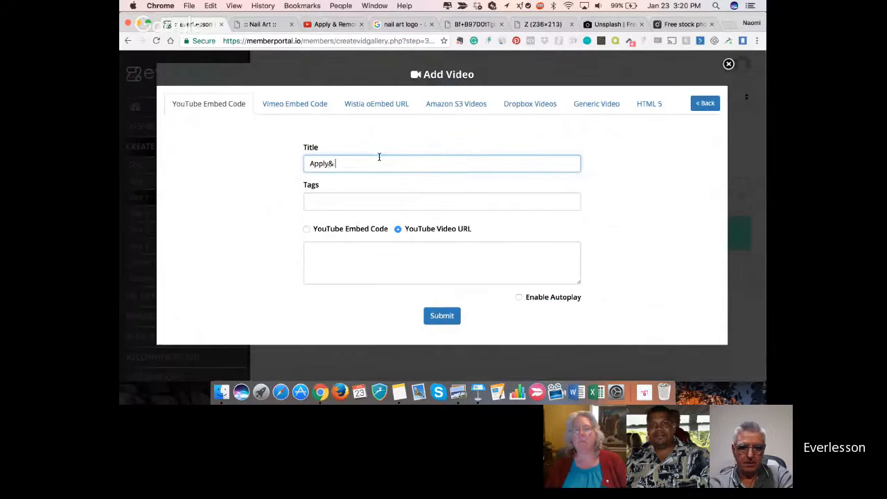
text(Reove)
text(ove G)
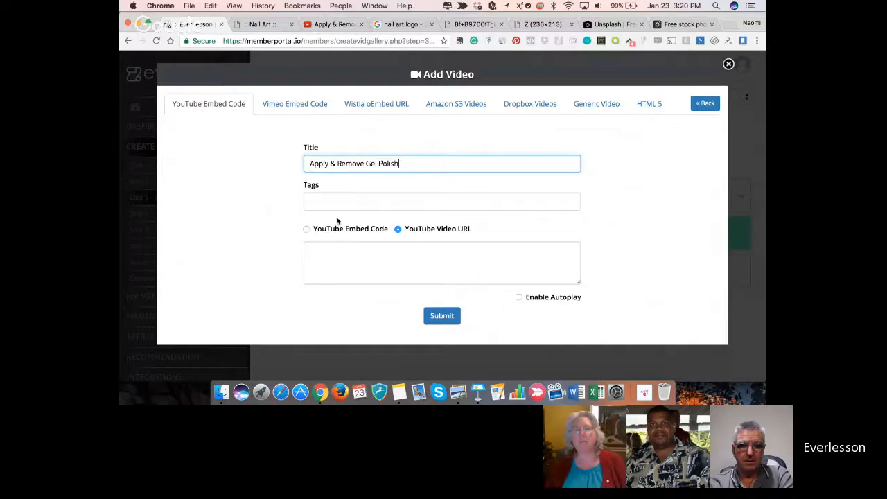
click(348, 201)
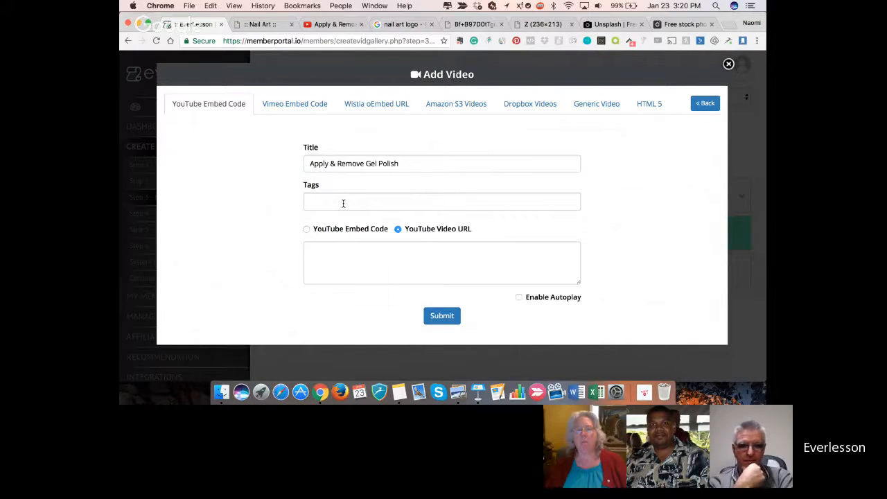
click(340, 266)
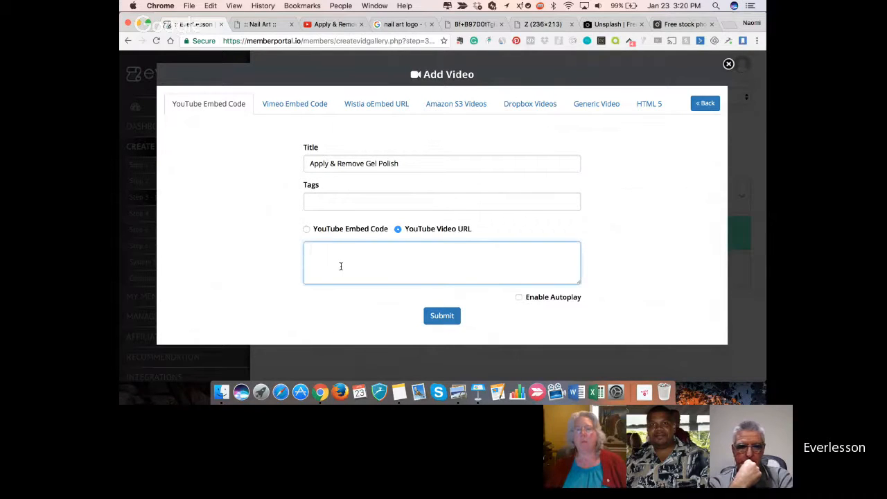
key(super+v)
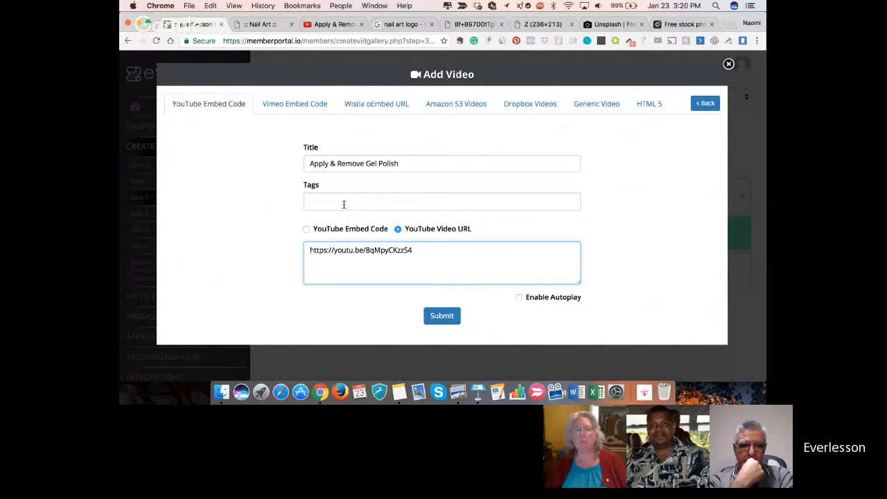
- Tag the video "Gel Polish", and submit and insert it into the membership page
click(344, 202)
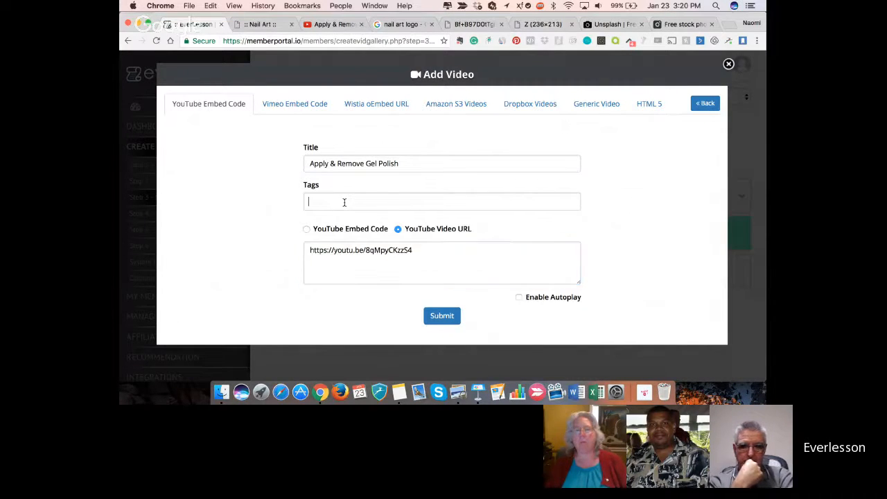
text(Ge)
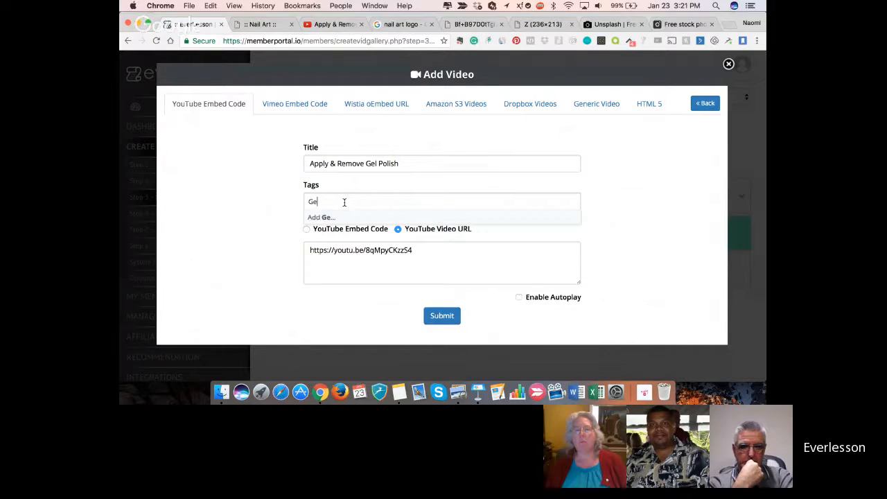
text(l Polish)
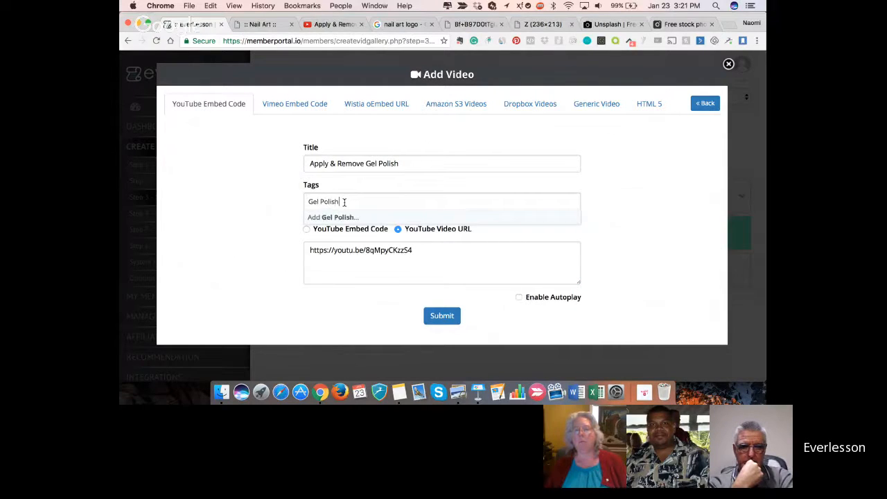
key(Return)
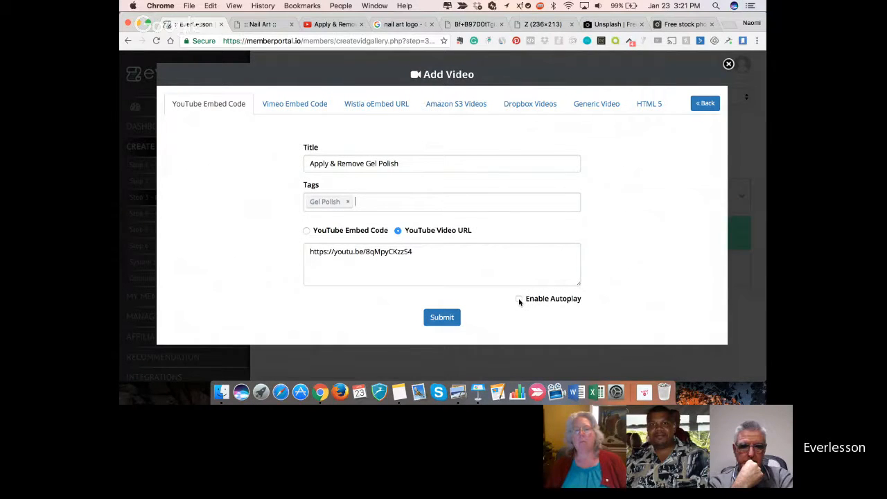
click(441, 317)
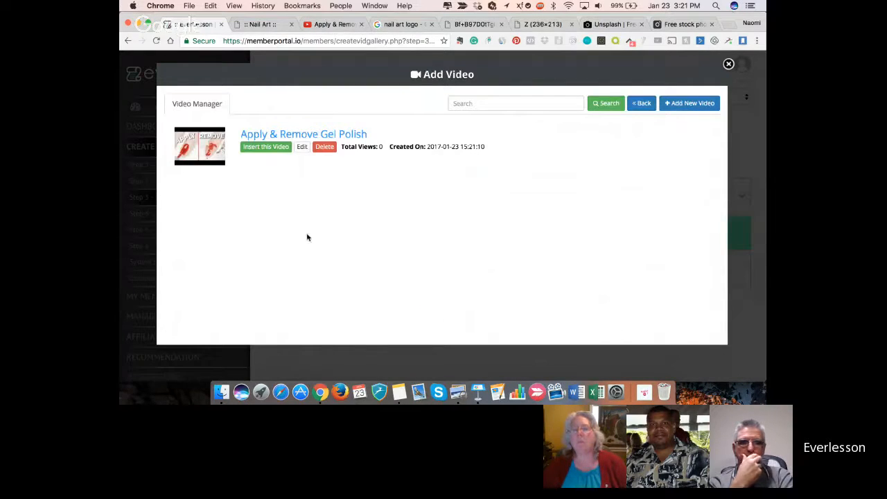
click(267, 147)
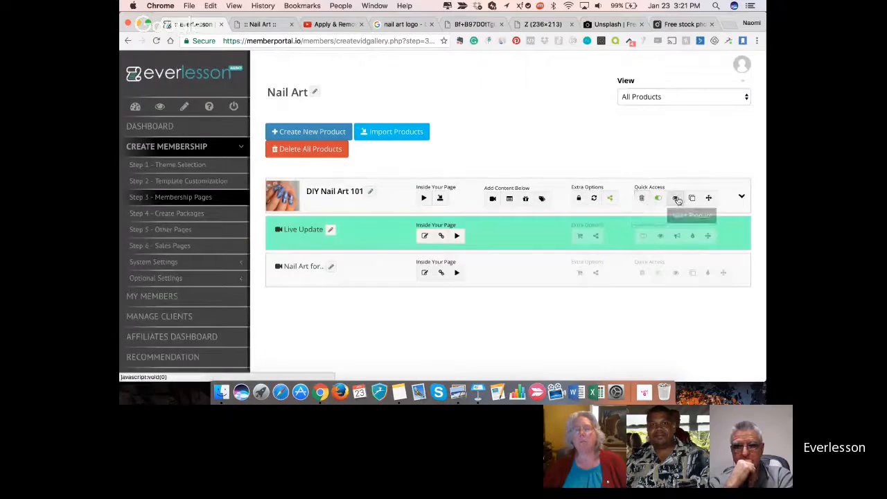
- Preview the DIY Nail Art 101 product and add two video pages below it
click(678, 199)
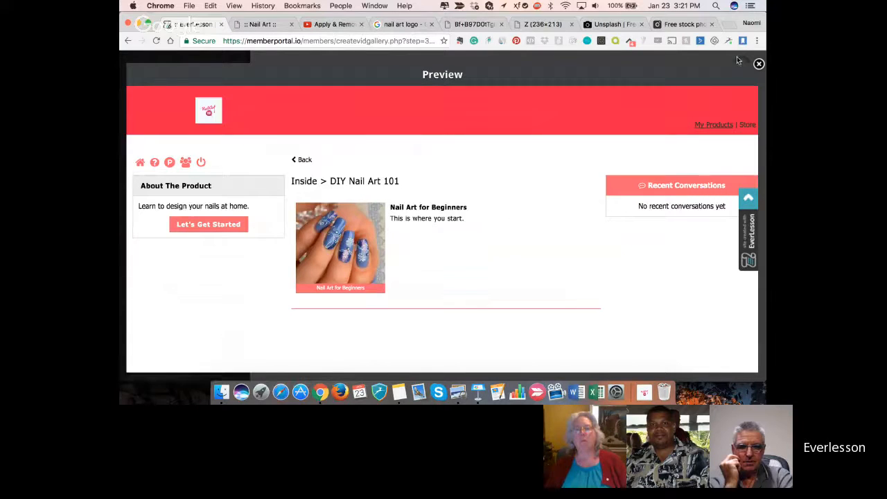
click(758, 65)
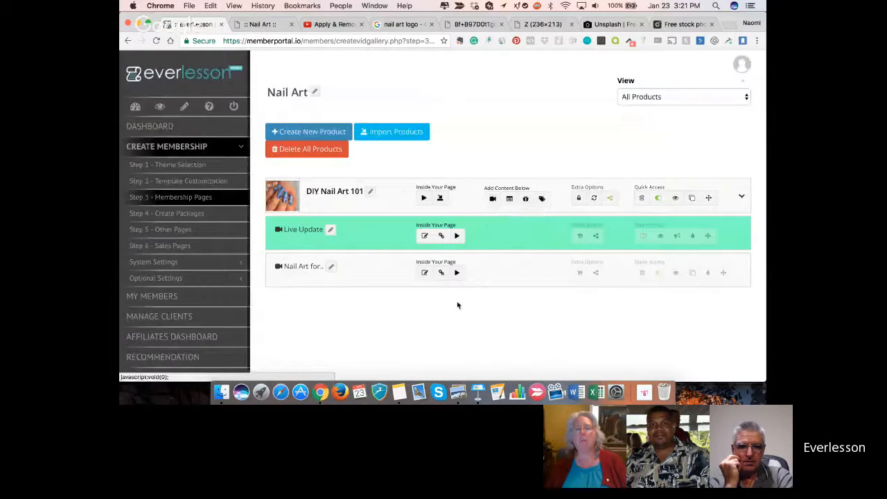
click(493, 199)
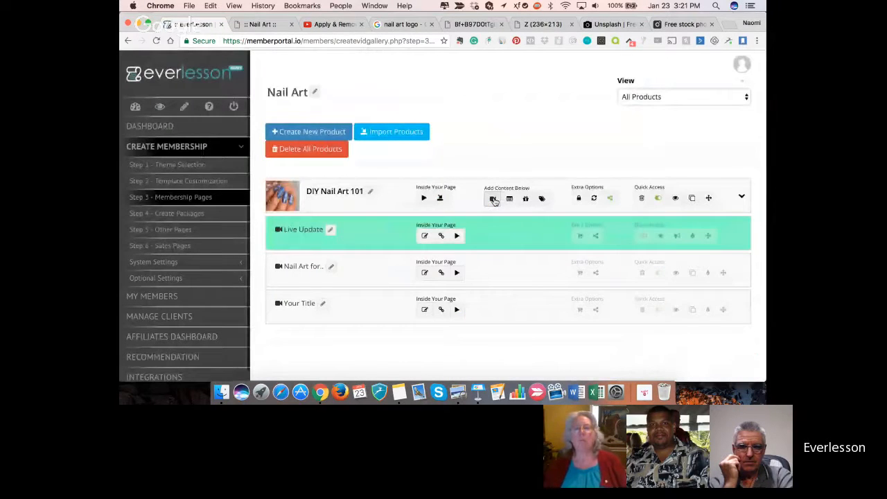
click(493, 199)
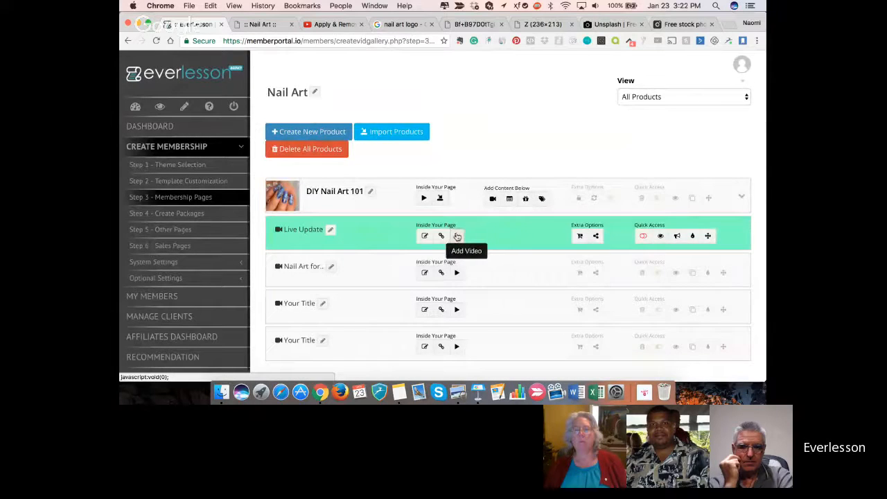
- Open the product's video manager, and on YouTube copy the share link of cutepolish's "42 NAIL HACKS! | Nail Art Hack Compilation"
click(422, 198)
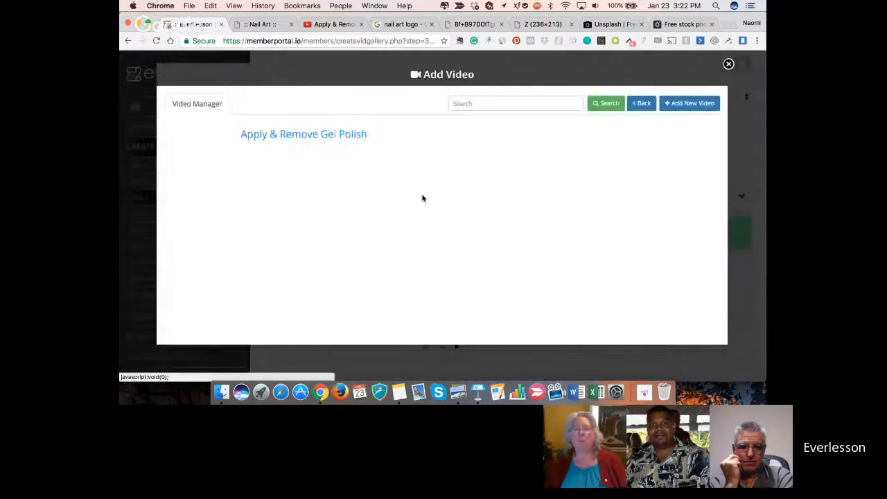
click(328, 25)
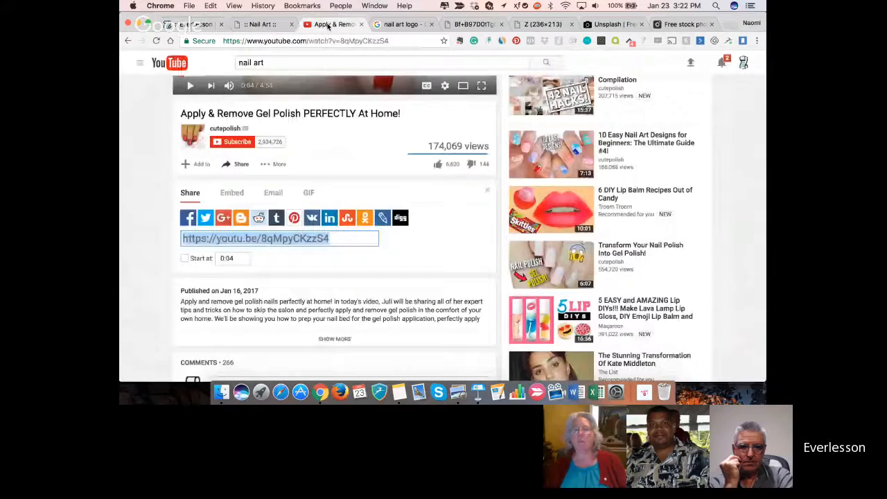
click(129, 41)
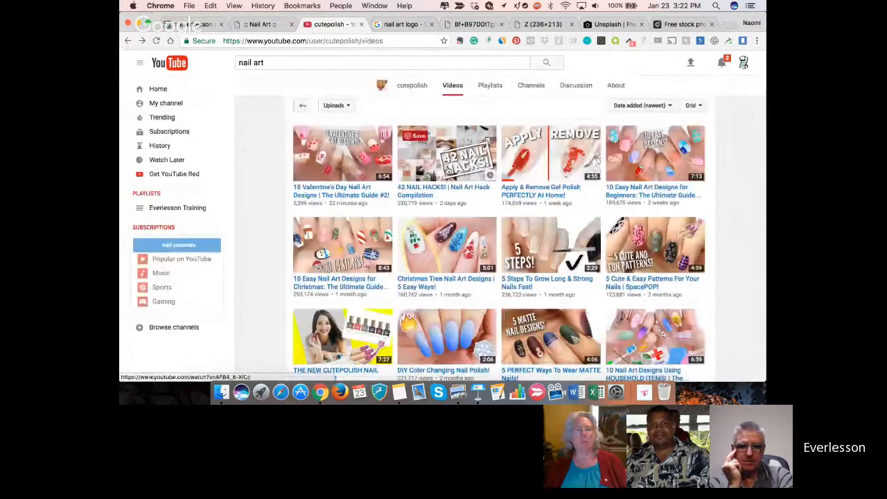
click(448, 171)
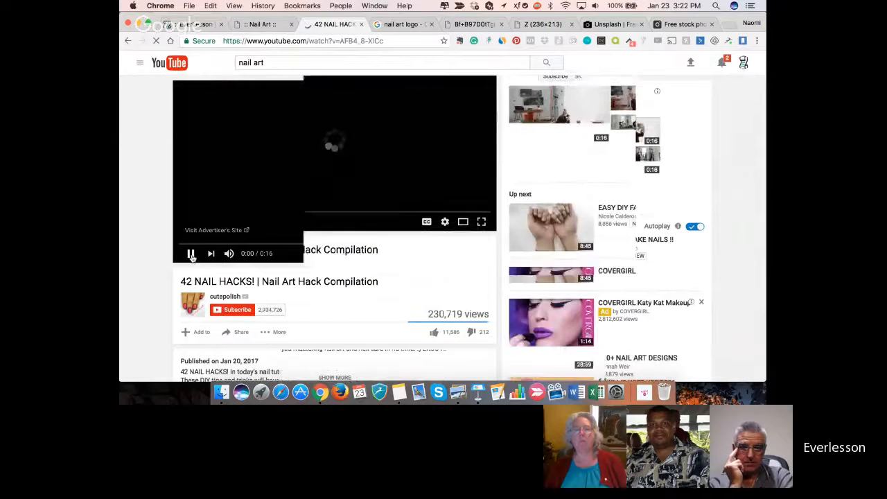
scroll(193, 258, down, 3)
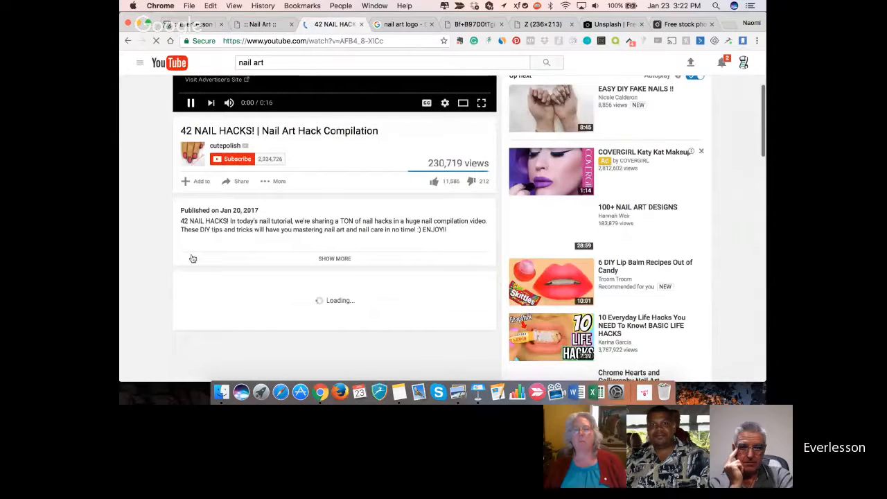
click(239, 145)
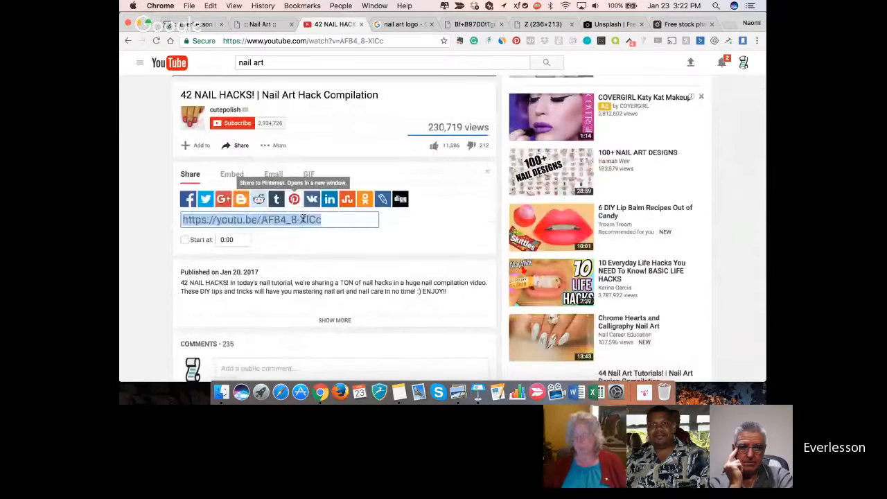
scroll(298, 194, up, 2)
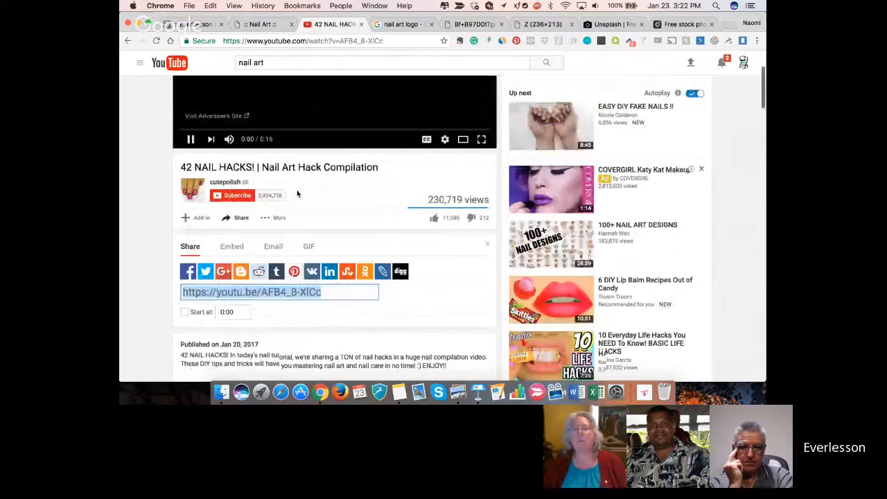
scroll(298, 194, up, 3)
- Start a new video in EverLesson's video manager with the copied share link as its YouTube video URL
click(200, 24)
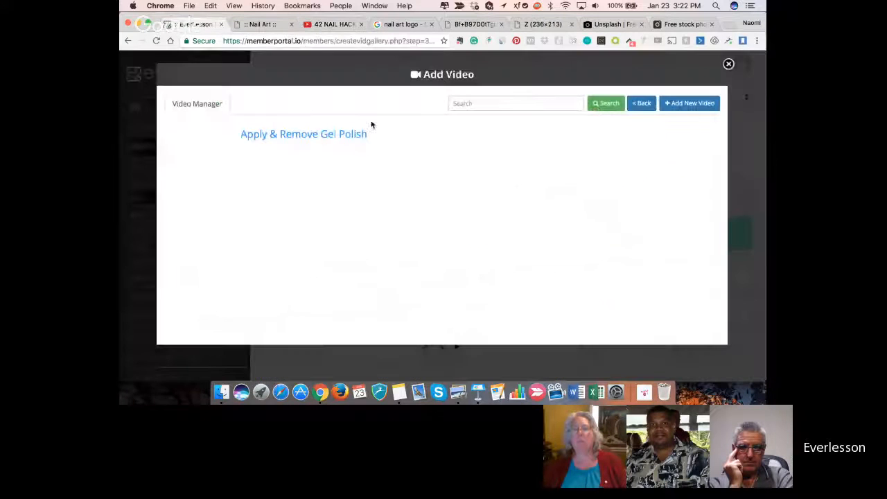
click(675, 104)
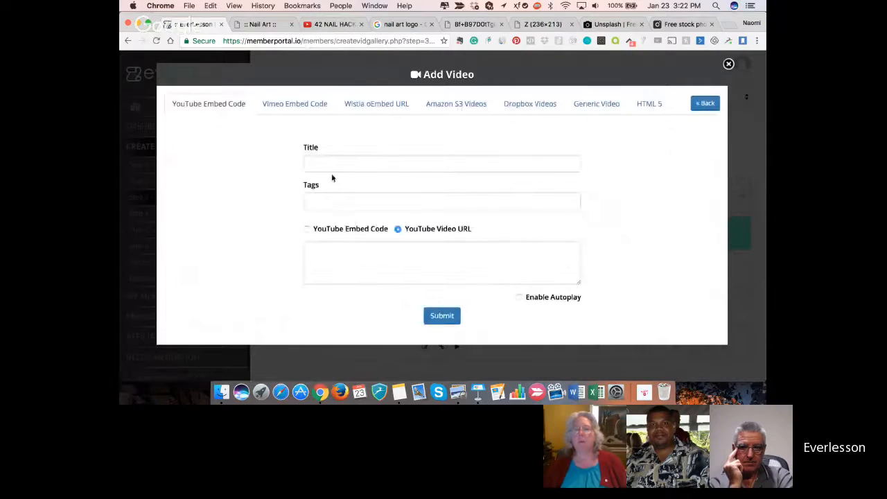
click(354, 252)
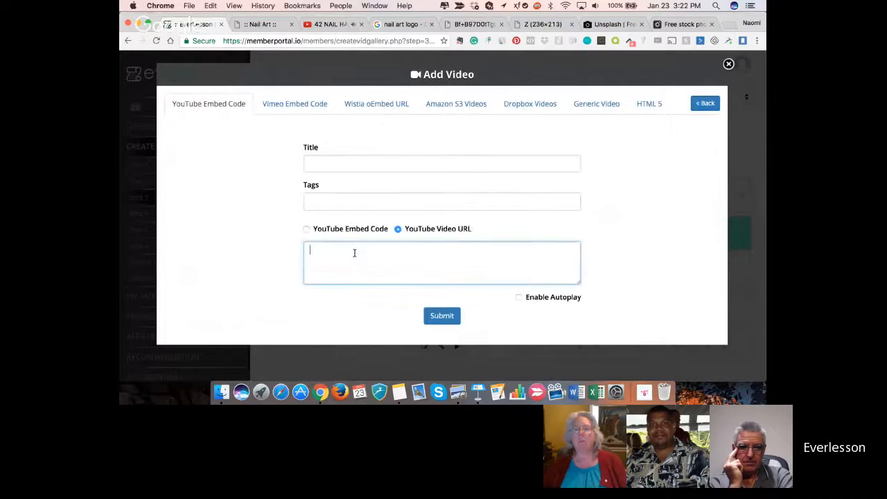
text(https://youtu.be/AFB4_8-XlCc)
- Check the video's name on YouTube and title the new EverLesson video "42 Nail Hacks"
click(322, 27)
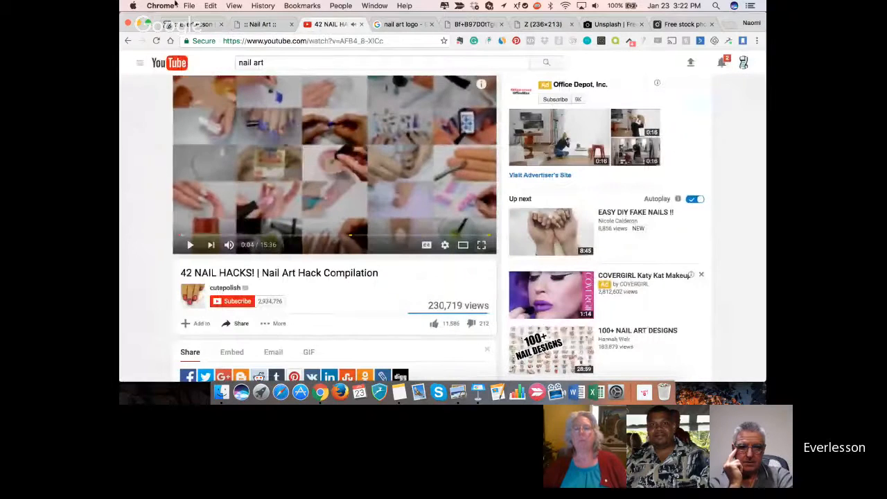
click(191, 25)
click(343, 161)
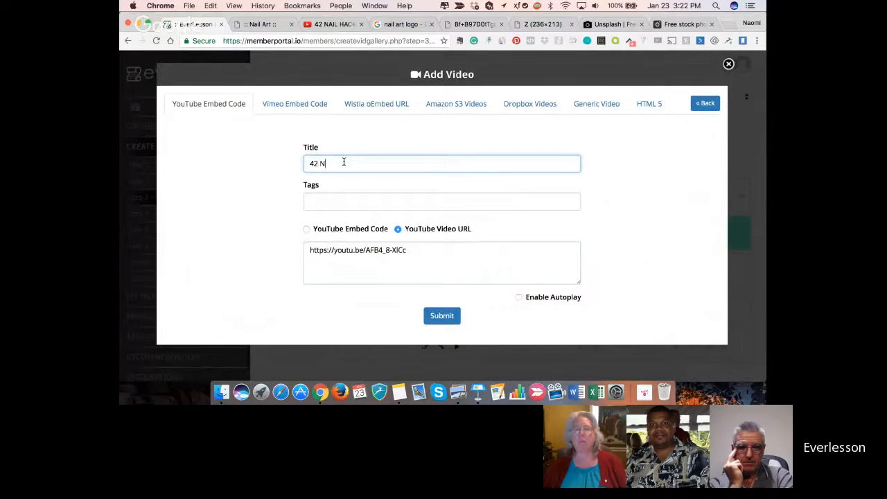
text(42 Nail Hacks)
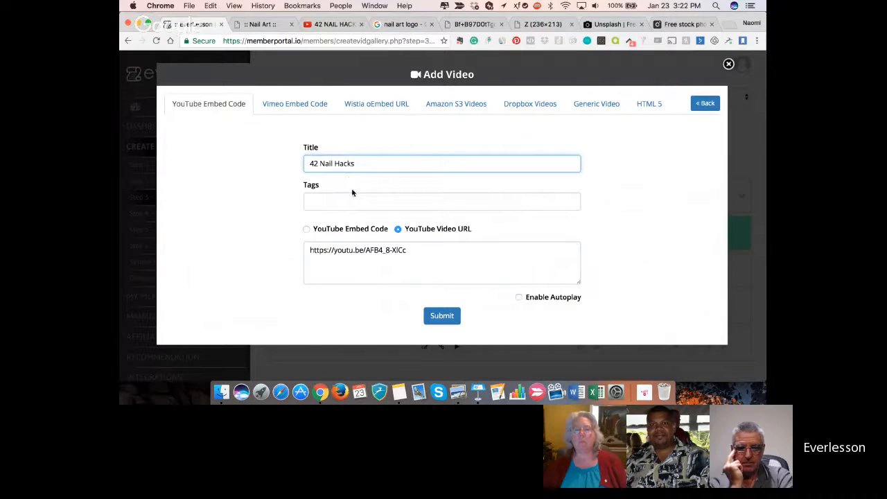
double_click(351, 188)
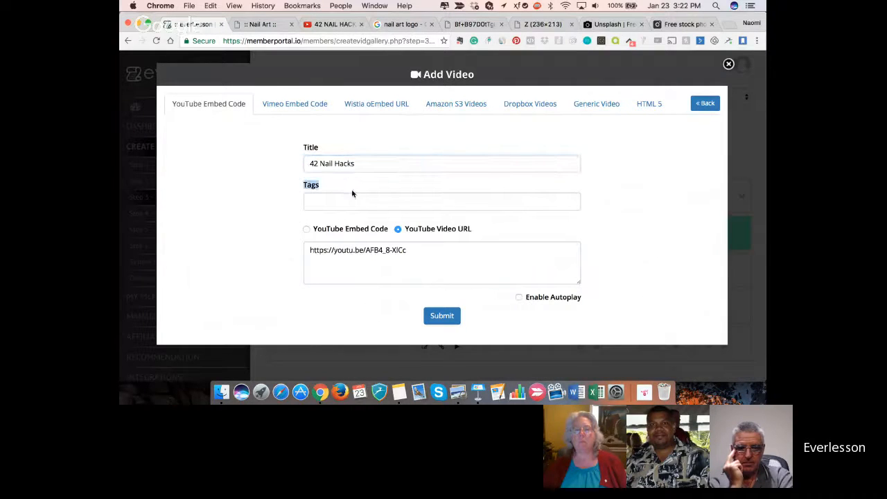
- Tag the 42 Nail Hacks video with "Nail Hacks", submit it and insert it into the DIY Nail Art 101 product
click(352, 199)
text(Nail)
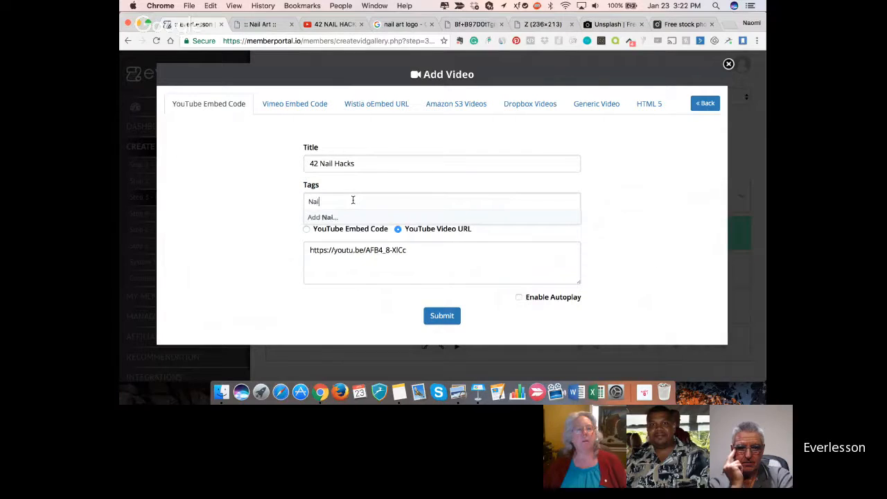
text( Hacks)
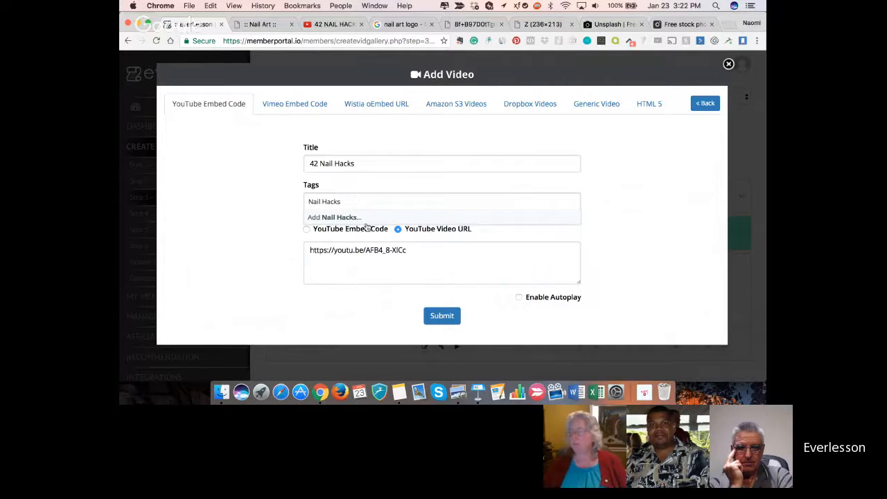
key(Return)
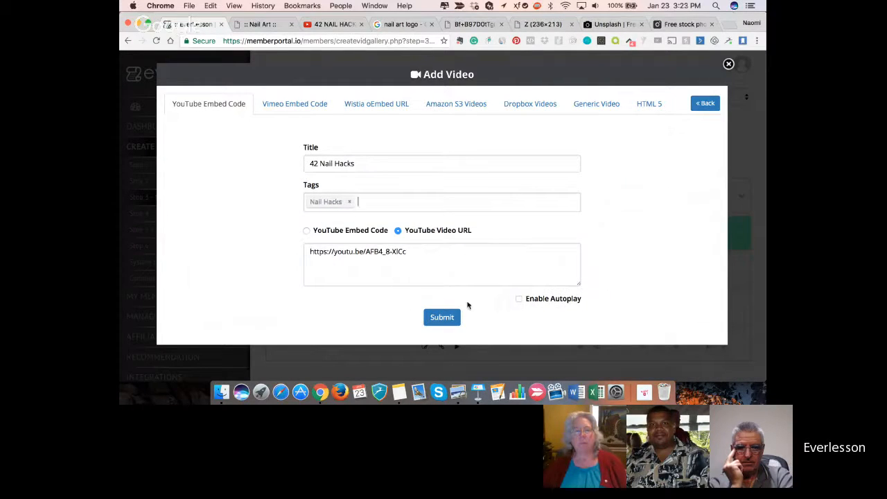
click(444, 318)
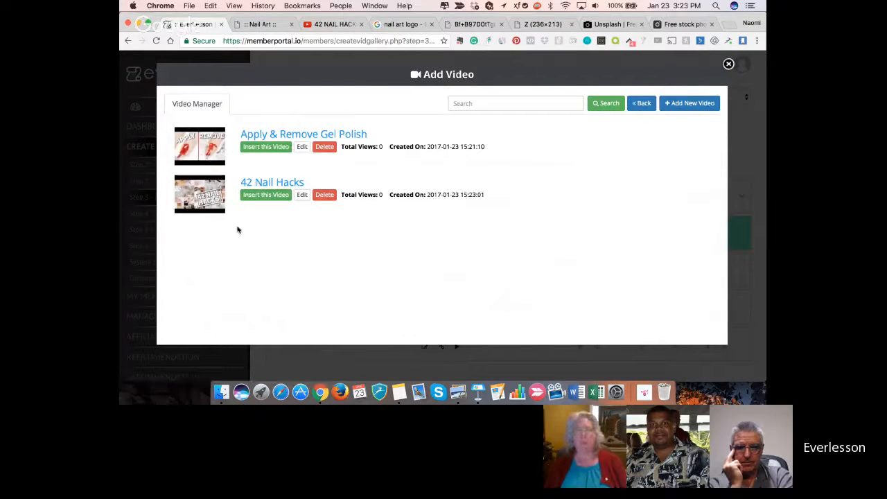
click(256, 195)
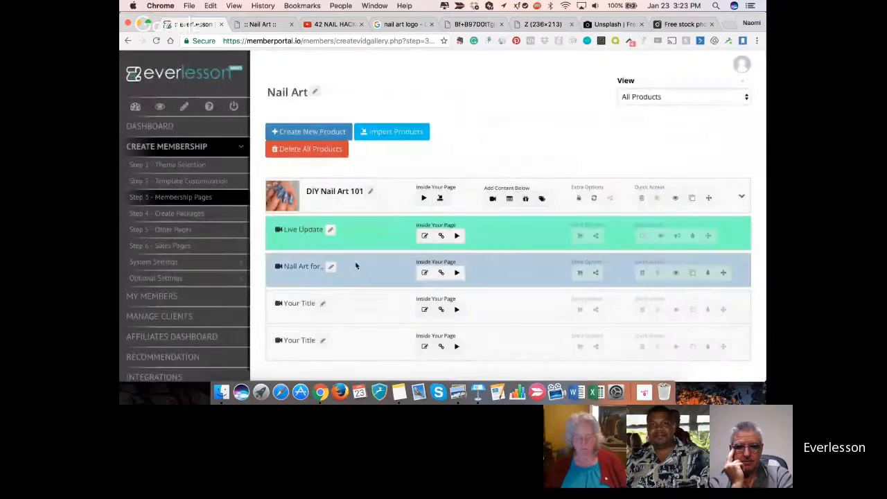
- On YouTube, return to cutepolish's videos and copy the share link of "5 Steps To Grow Long & Strong Nails Fast!"
click(325, 26)
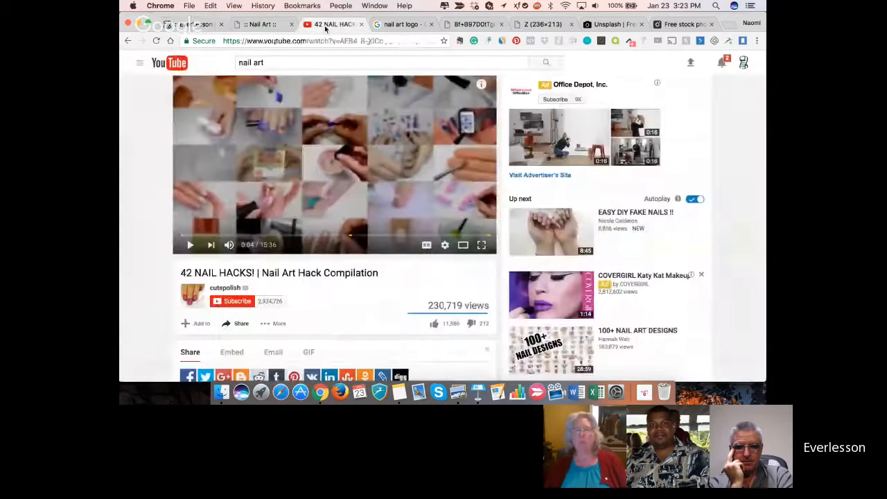
click(127, 41)
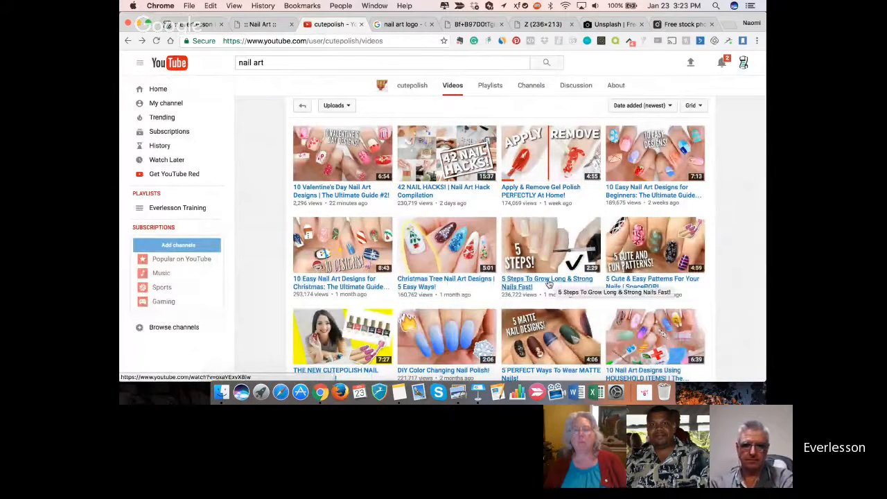
click(548, 284)
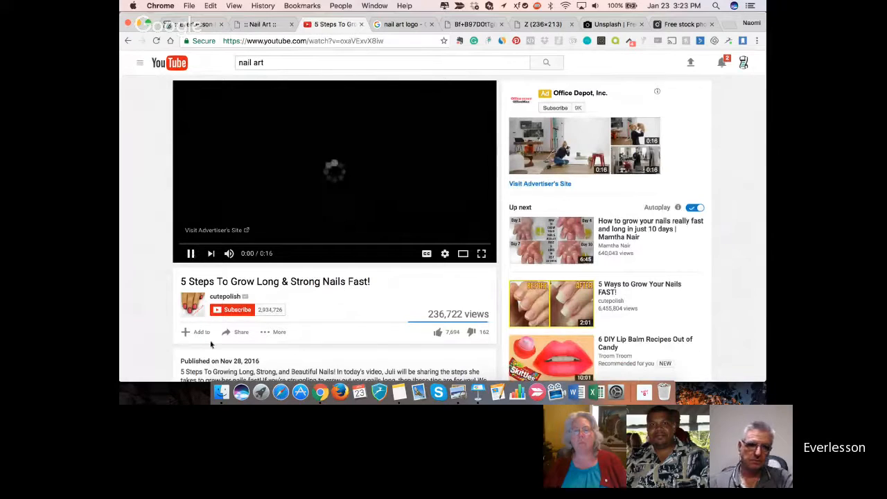
click(232, 334)
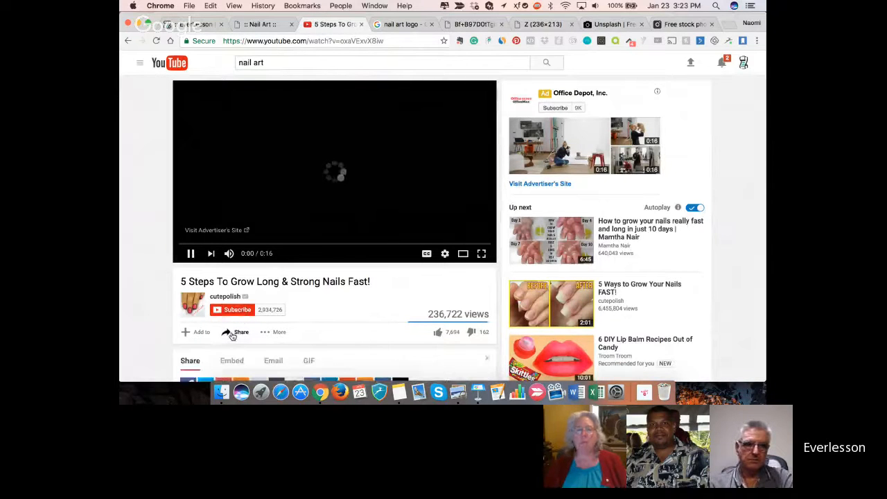
scroll(232, 335, down, 5)
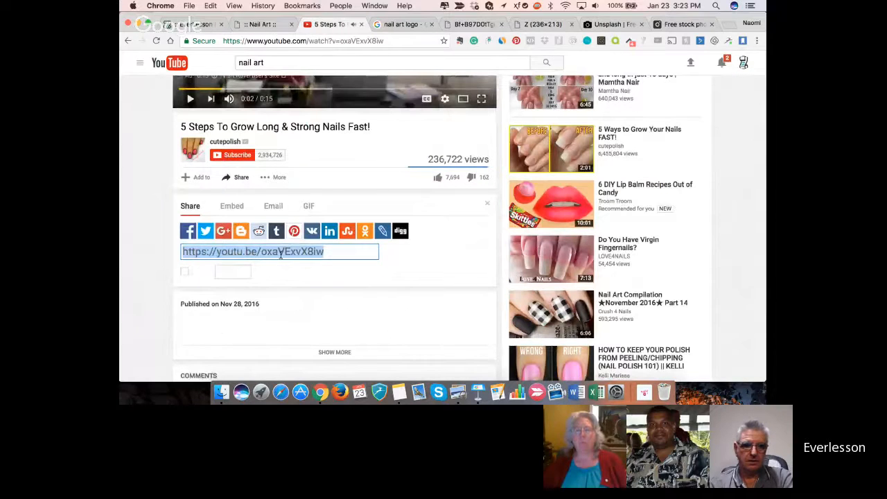
- Back in EverLesson, title the first untitled video page below Nail Art for Beginners "Grow Long and Stong Nails" and save it
click(207, 24)
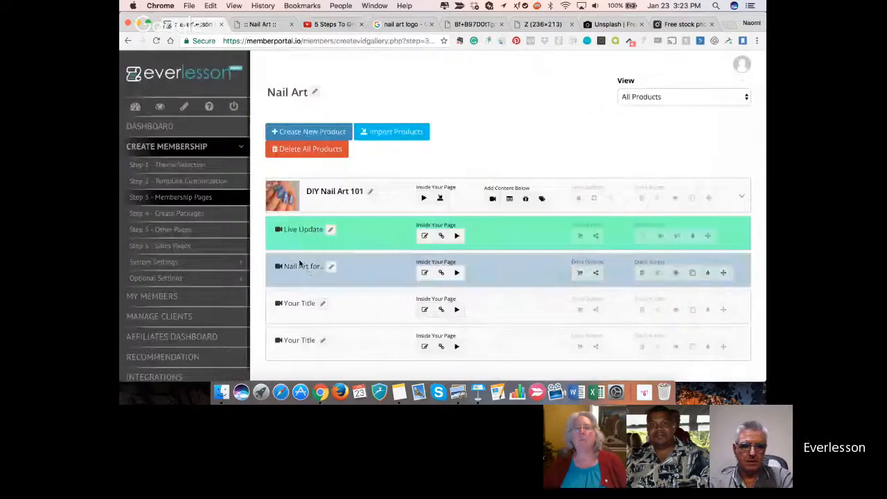
click(323, 304)
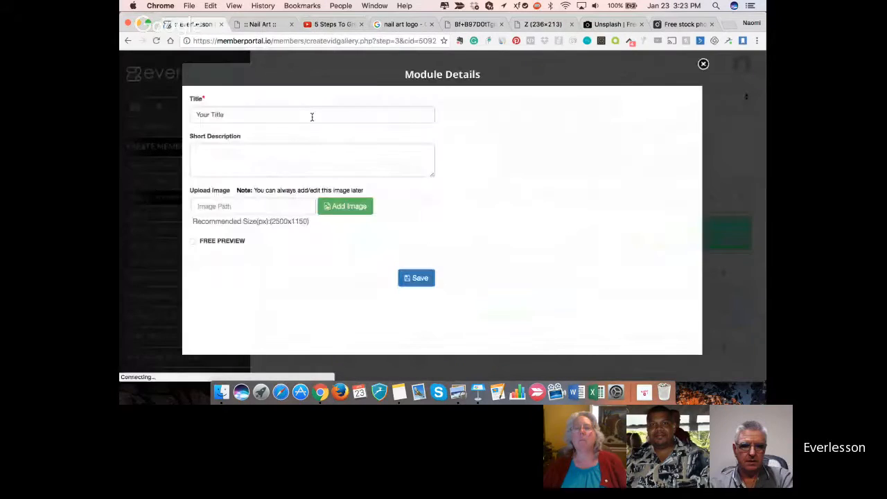
triple_click(312, 118)
text(Gi)
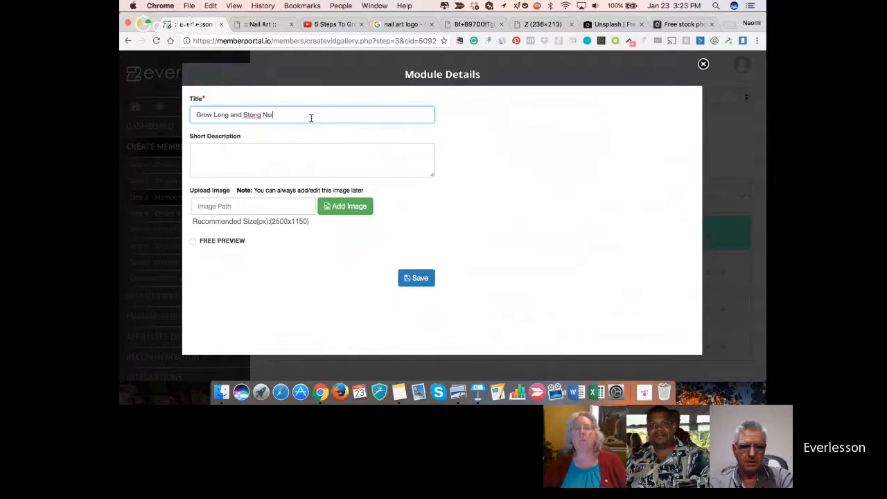
click(415, 278)
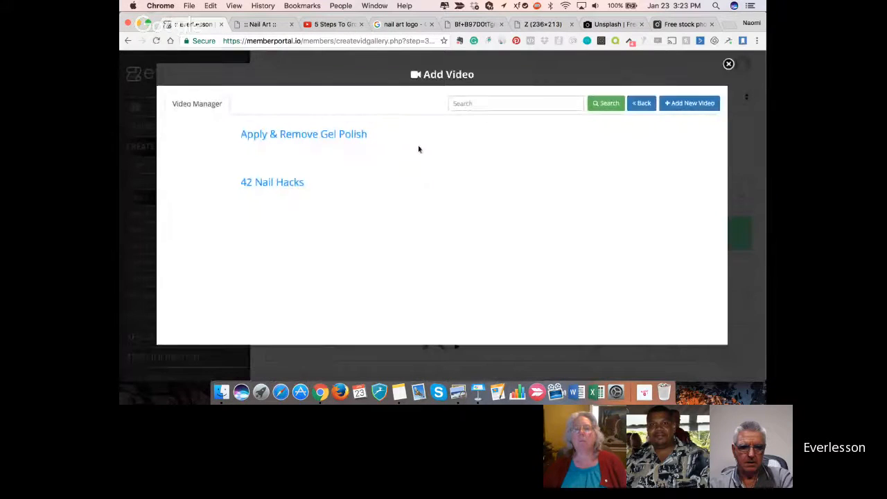
- Add a new video titled "Grow Your Nails" with the copied share link as its YouTube video URL, and insert it
click(684, 104)
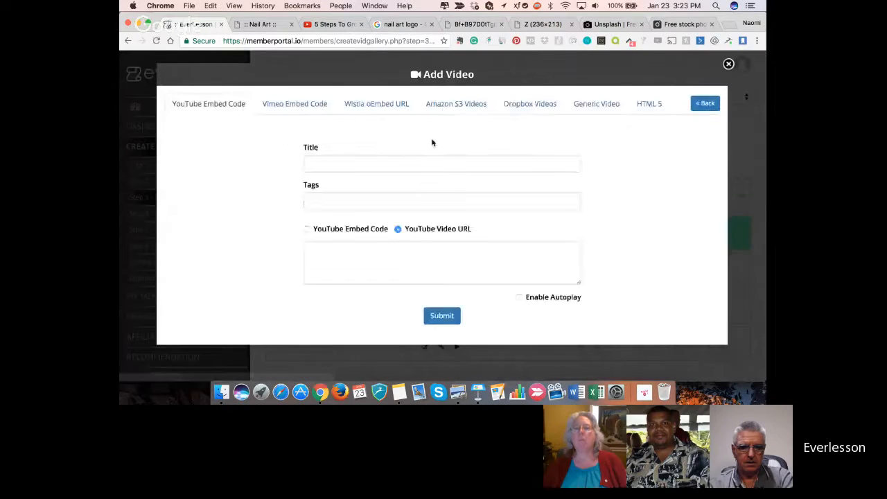
click(320, 158)
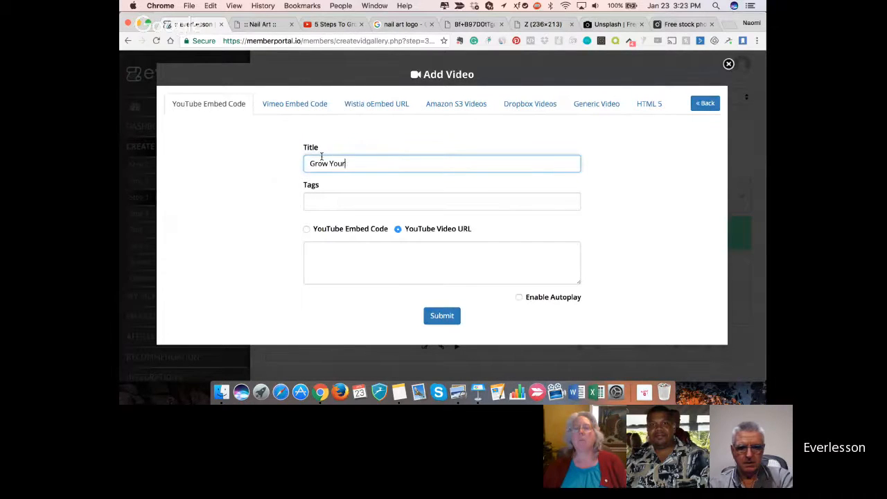
text(Grow Your Nails)
click(354, 259)
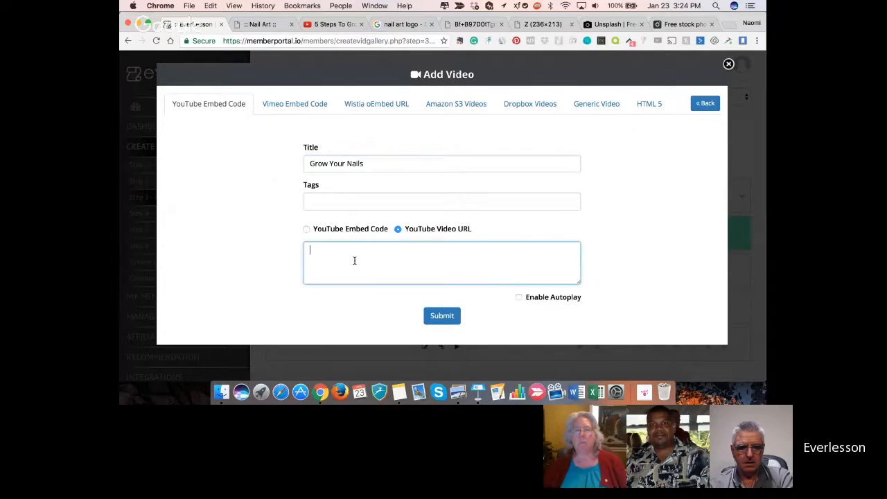
text(https://youtu.be/oxaVExvX8iw)
click(437, 315)
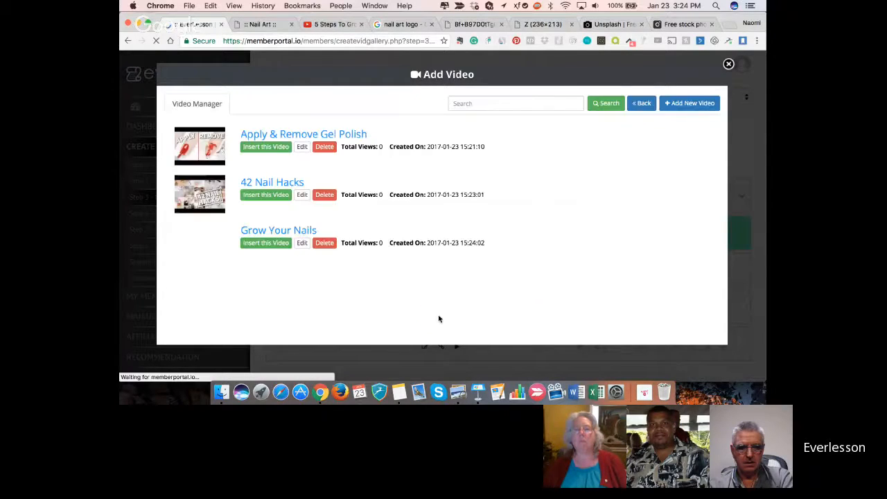
click(265, 244)
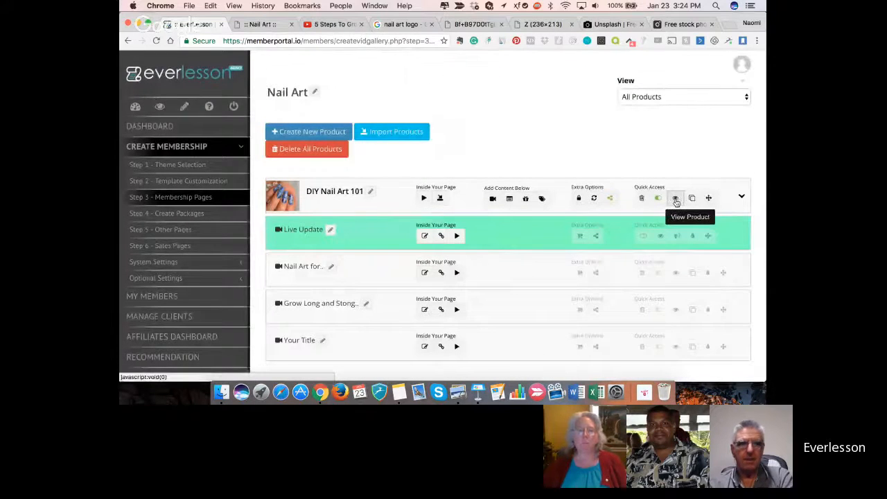
- Preview the DIY Nail Art 101 product and examine its main video and the list of video pages below it
click(677, 199)
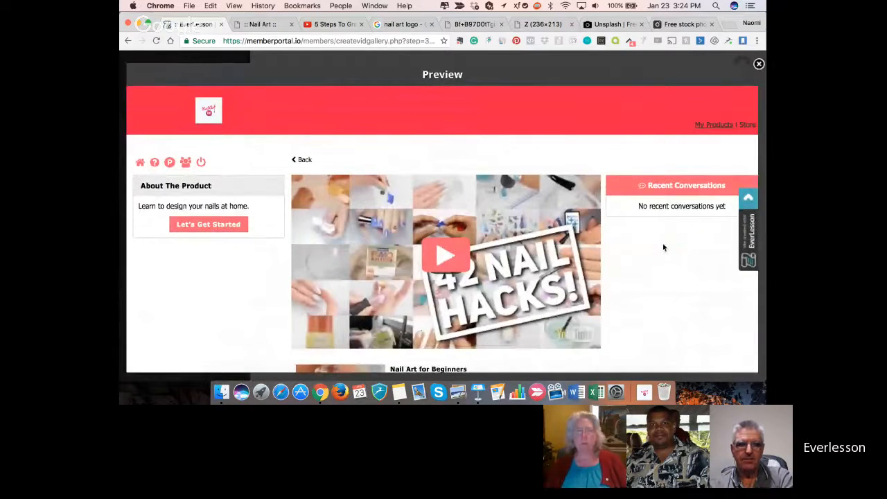
scroll(663, 247, down, 1)
scroll(662, 247, up, 1)
scroll(663, 247, down, 2)
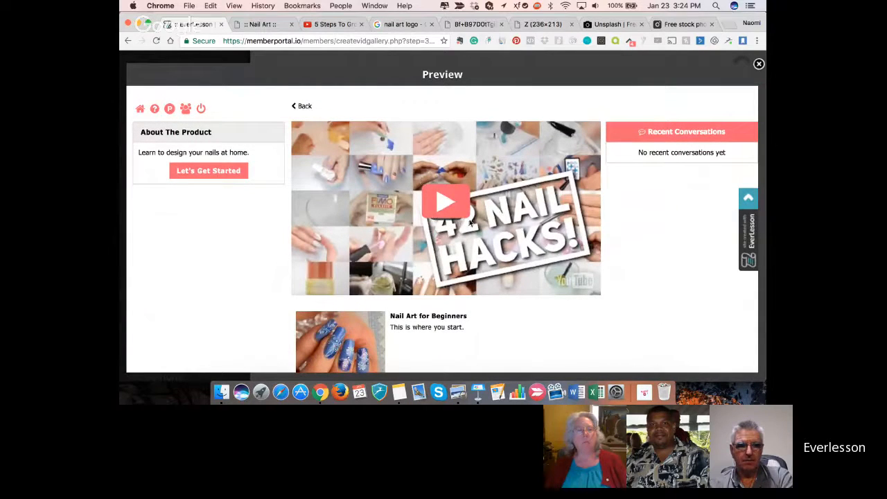
scroll(420, 182, down, 1)
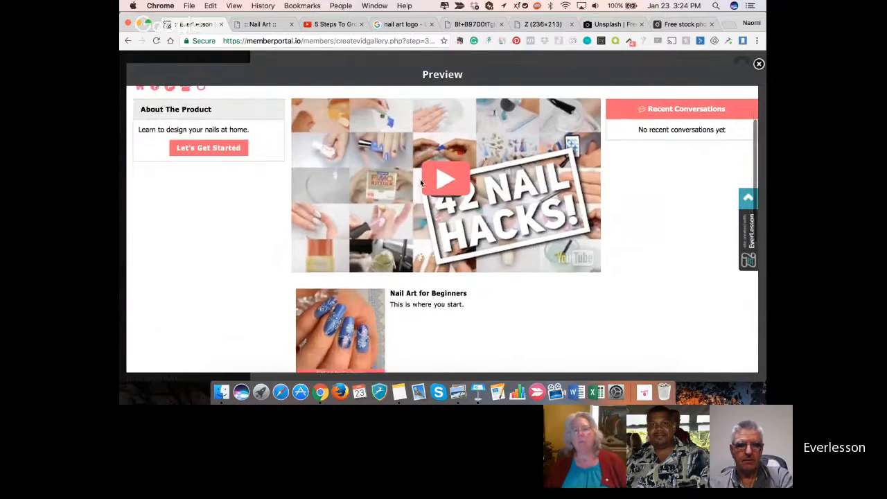
scroll(420, 182, up, 3)
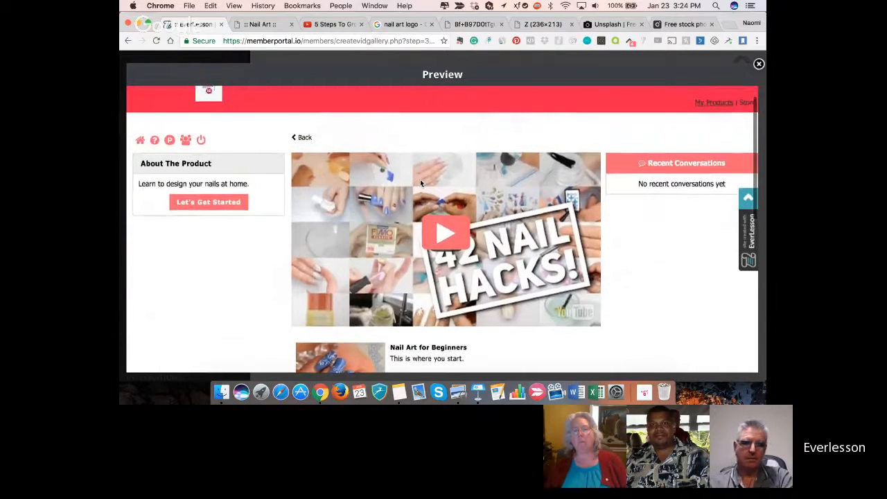
scroll(420, 182, down, 1)
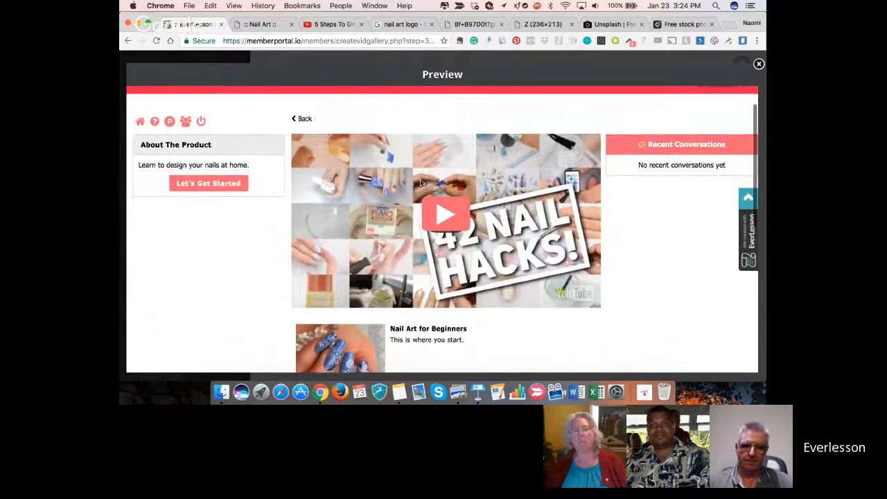
scroll(420, 183, down, 3)
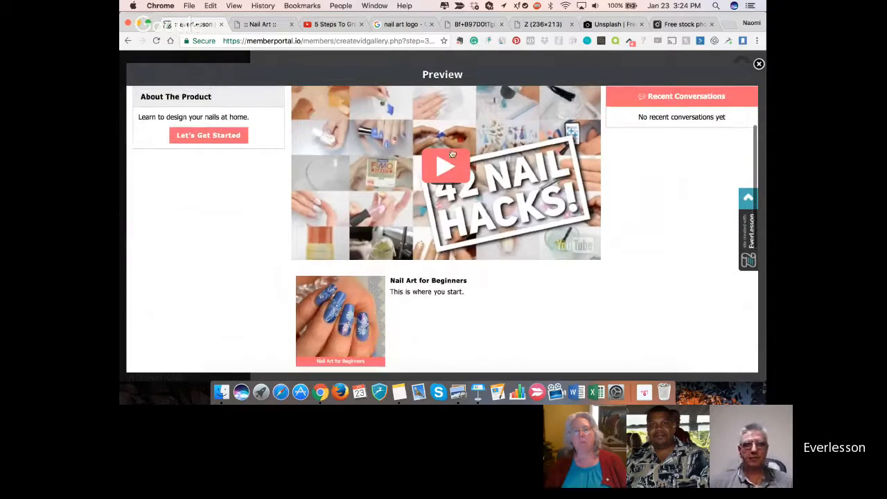
scroll(441, 156, down, 7)
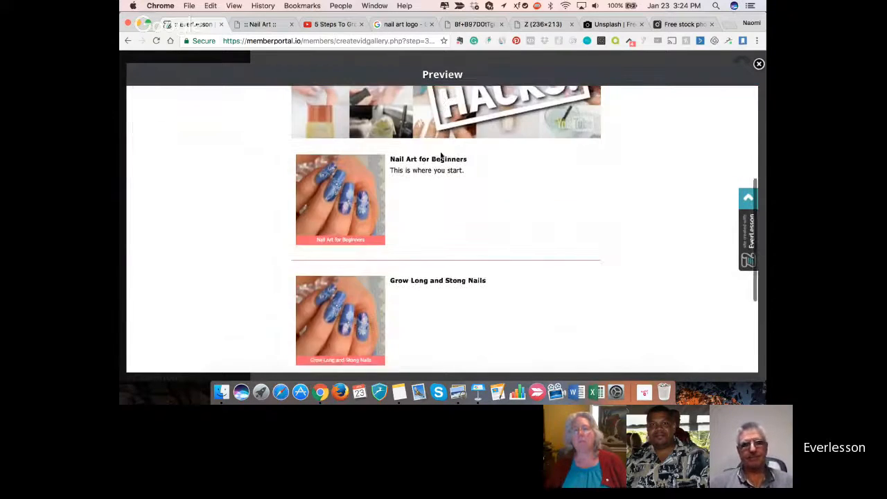
scroll(440, 156, up, 2)
scroll(441, 156, down, 10)
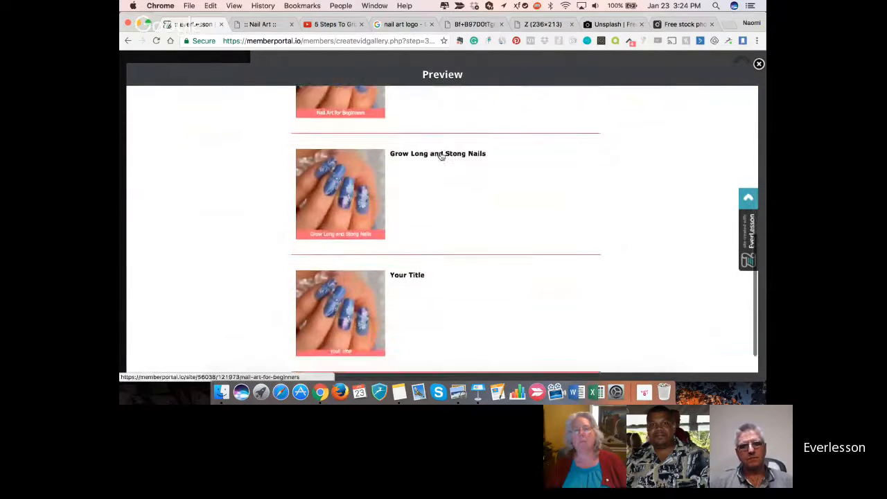
scroll(441, 156, up, 6)
scroll(440, 156, up, 10)
scroll(441, 155, down, 8)
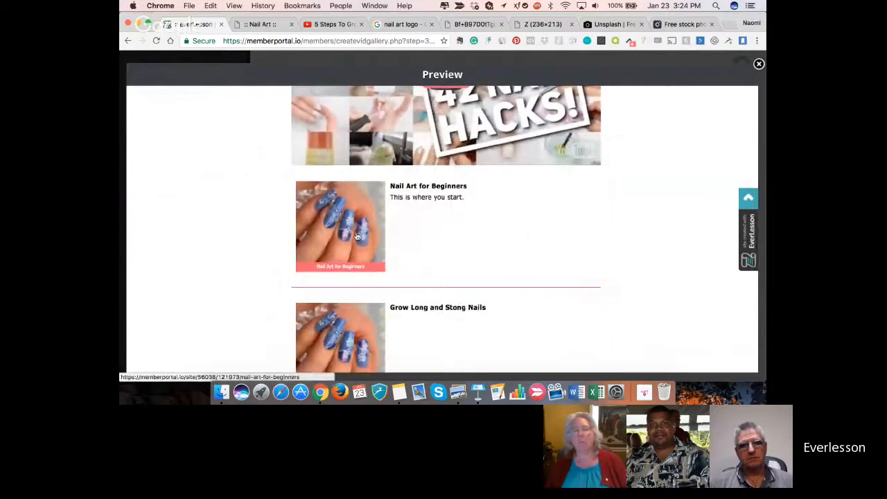
scroll(356, 237, down, 5)
scroll(356, 237, down, 7)
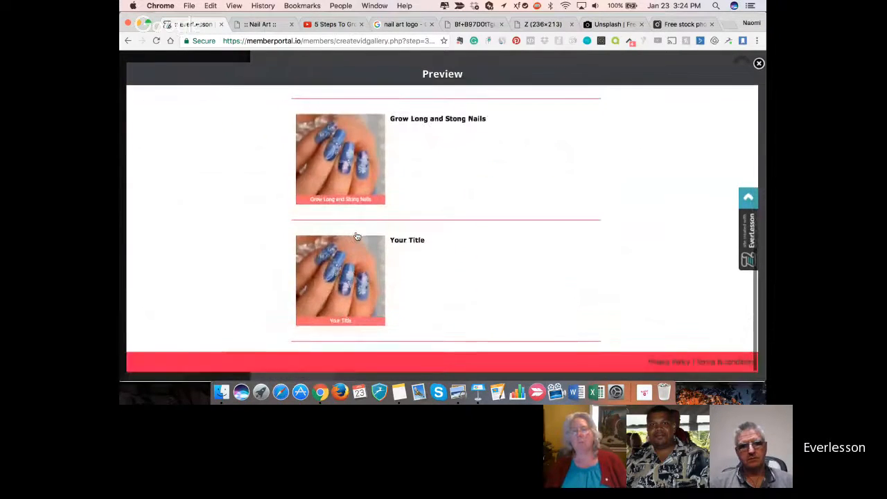
scroll(356, 237, up, 9)
scroll(356, 237, up, 12)
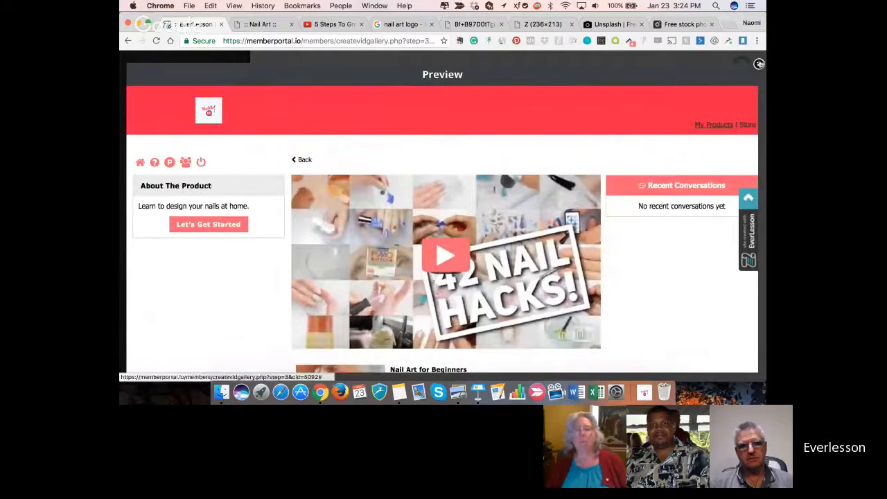
- In the Google image results for nail art logos, find the pink "Nail Obsessed" logo and open its image in a new tab
click(395, 26)
scroll(656, 137, down, 1)
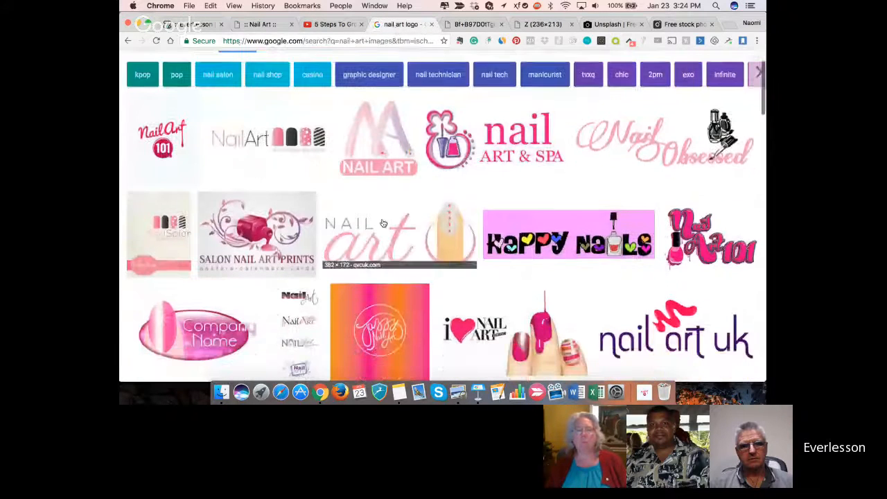
click(657, 137)
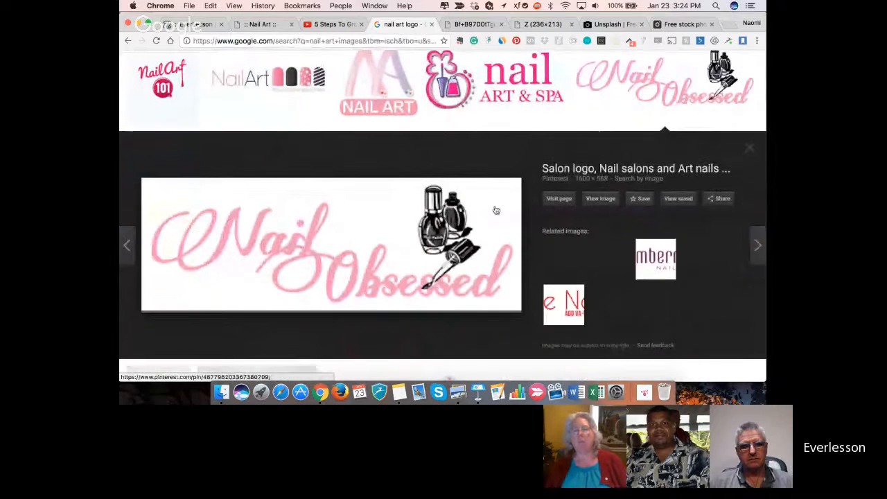
right_click(407, 214)
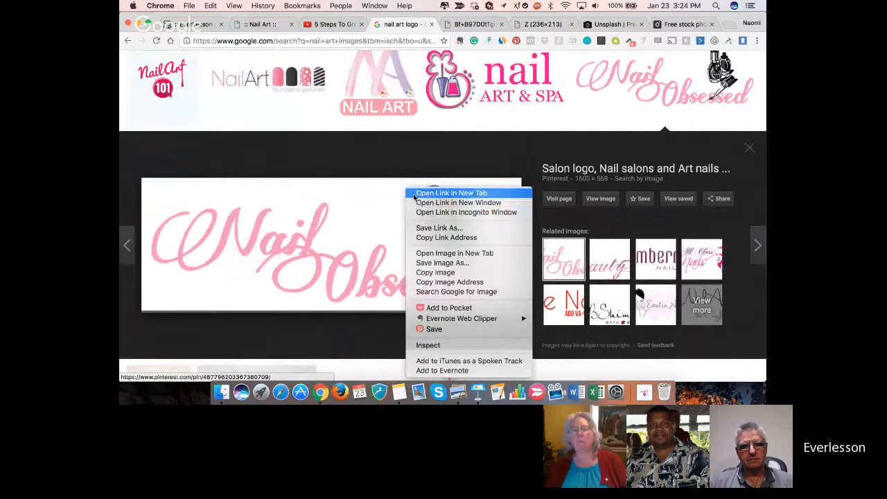
click(414, 197)
right_click(361, 244)
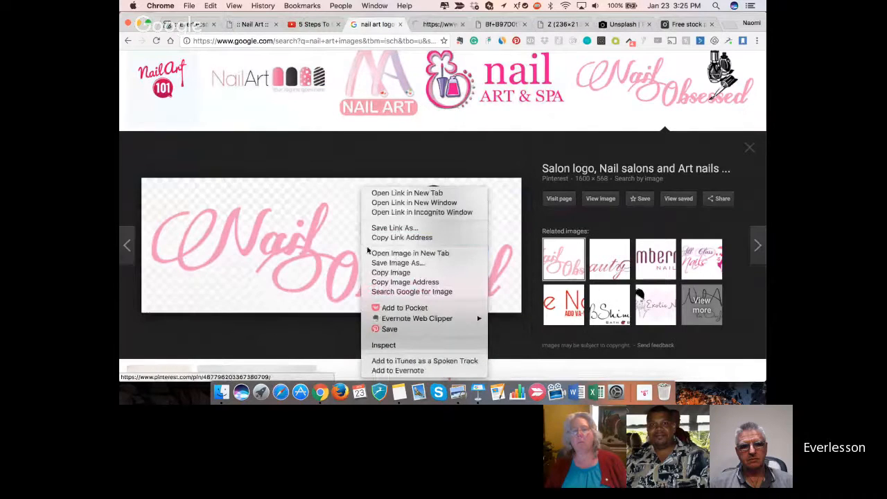
click(374, 254)
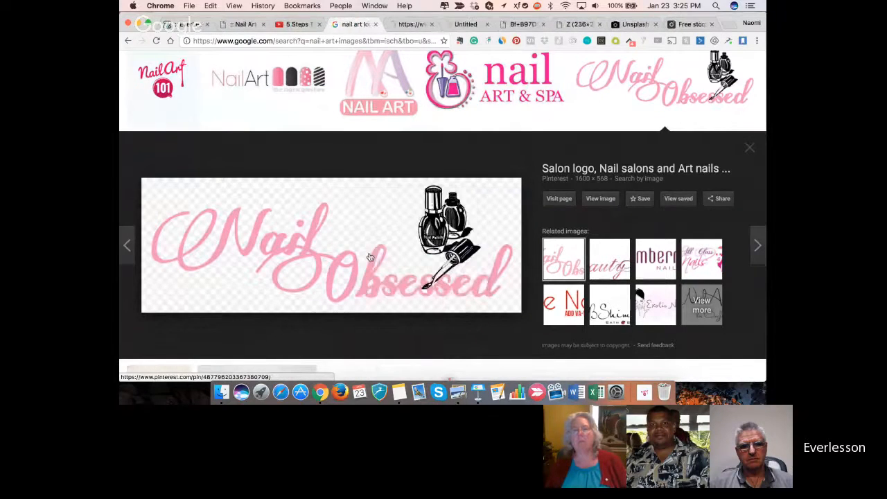
- Save the opened pink "Nail Obsessed" logo image to Downloads as "nail banner.png"
click(462, 25)
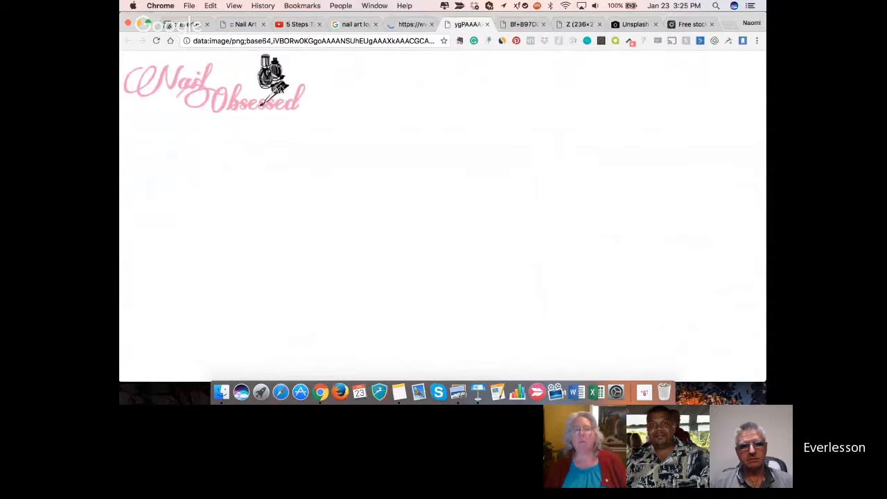
right_click(280, 88)
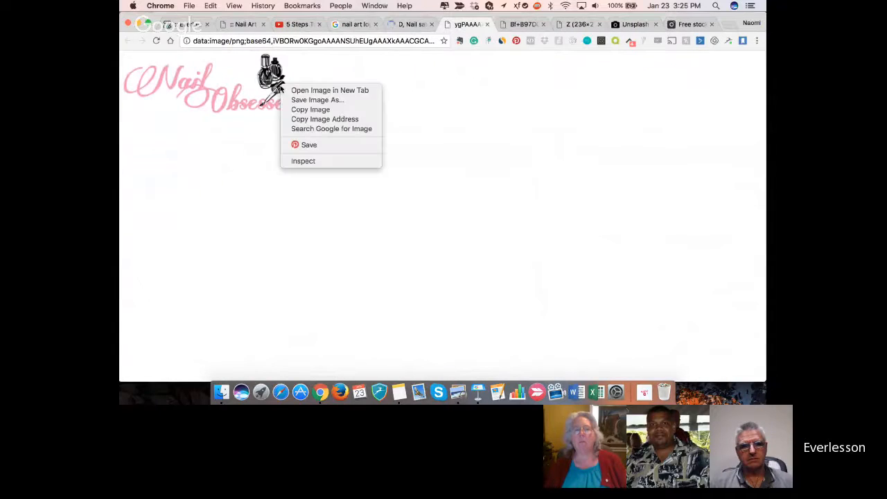
click(289, 101)
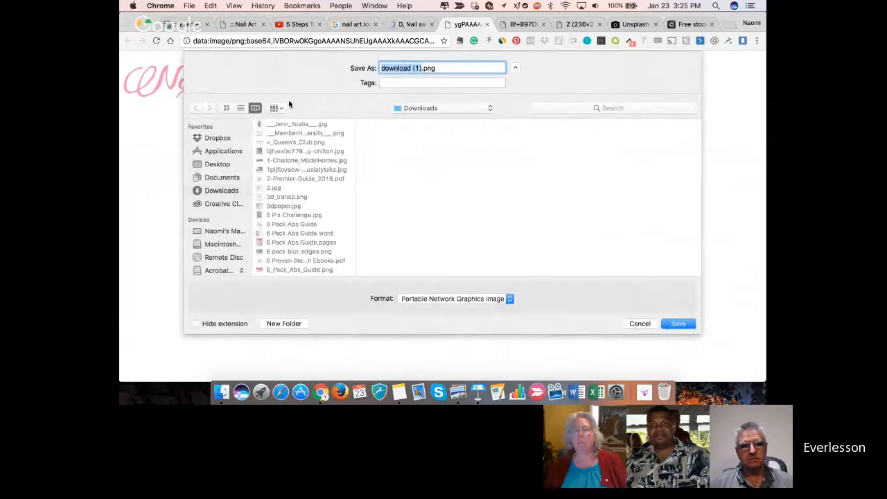
text(nail )
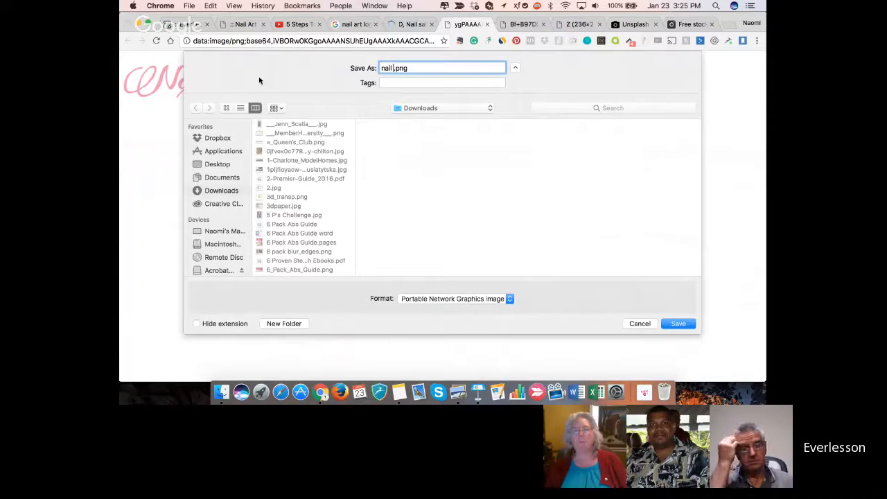
text(banner)
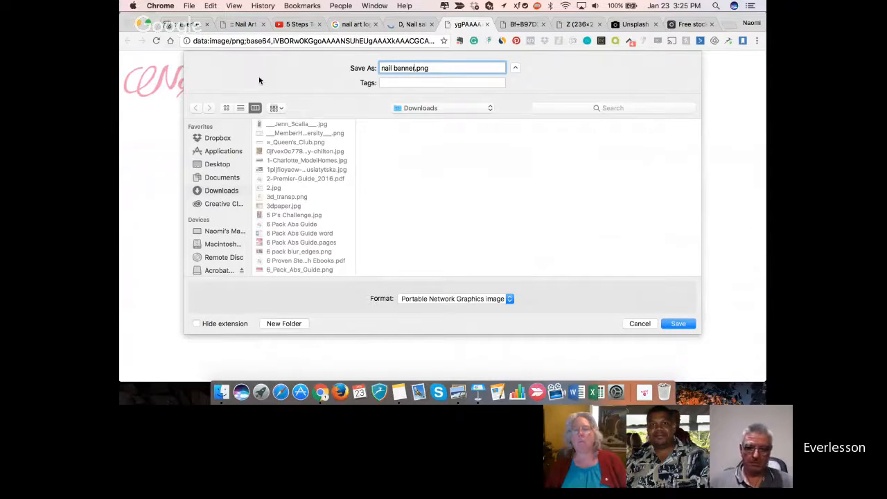
key(Return)
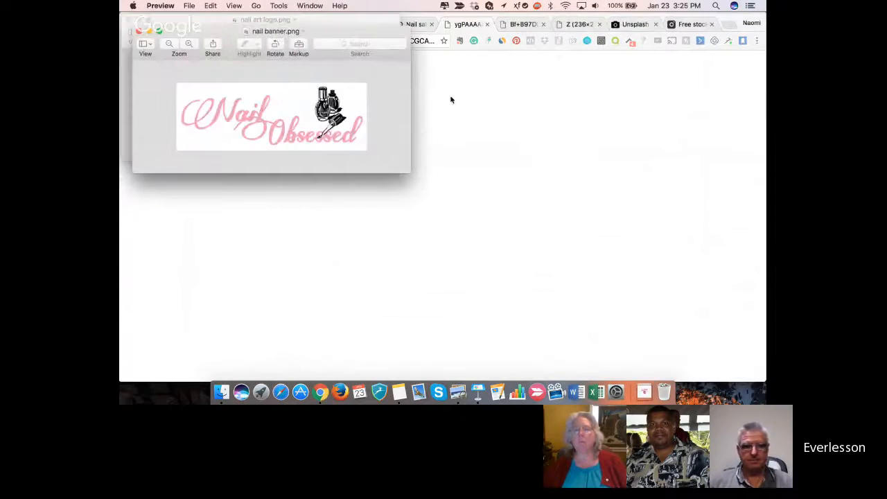
click(484, 100)
- Back in EverLesson, close the product preview and examine the current theme's page templates in Template Customization
click(182, 25)
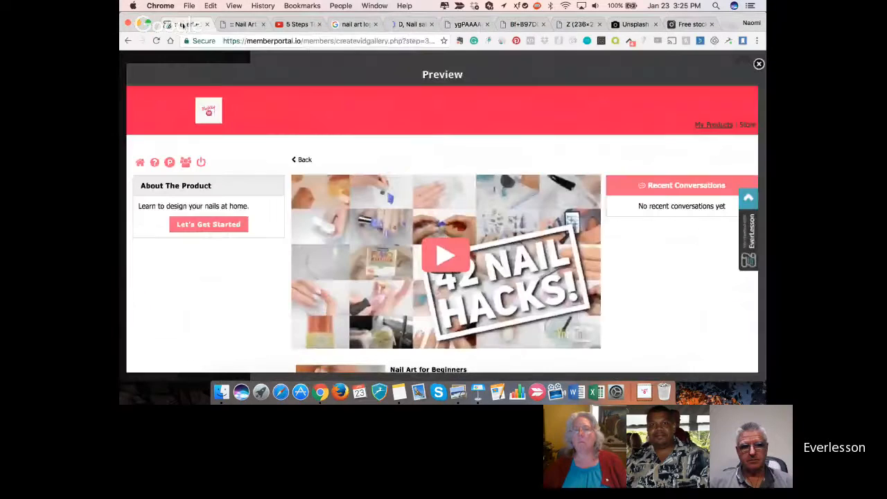
click(758, 65)
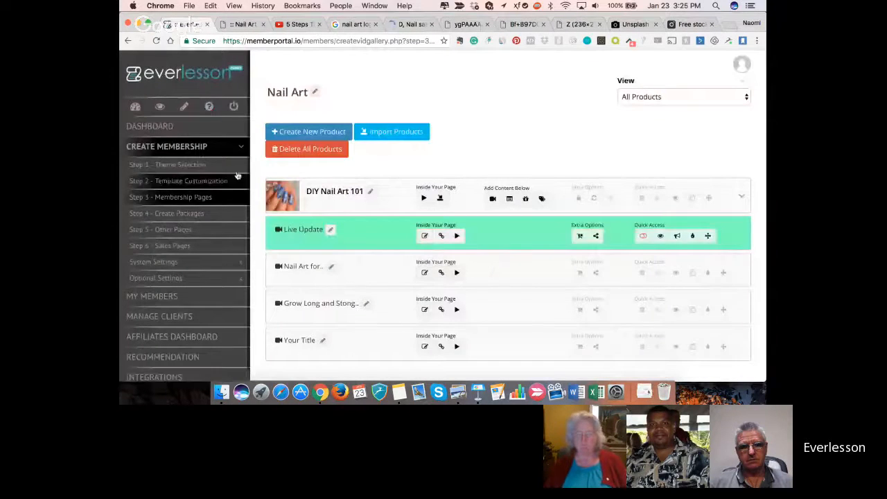
click(196, 183)
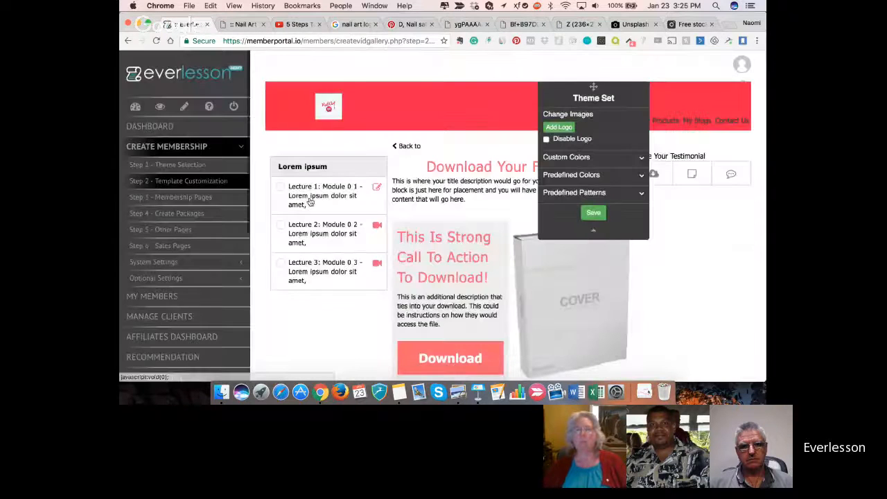
scroll(309, 201, down, 1)
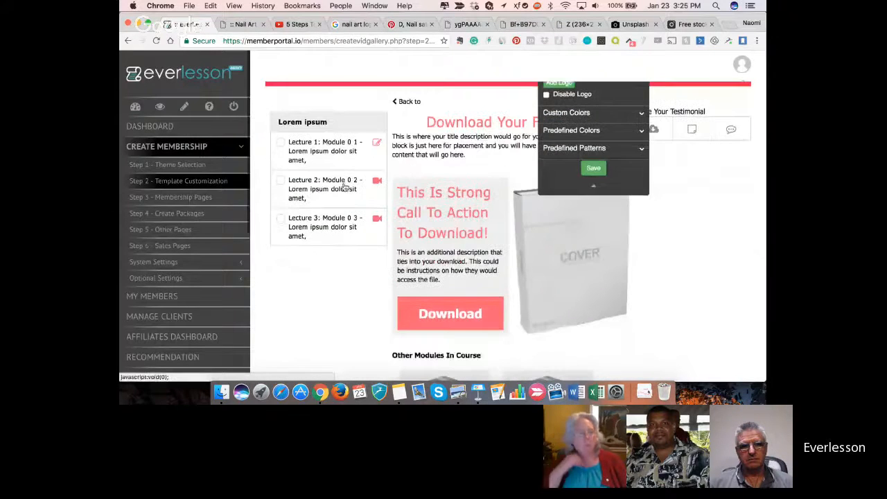
scroll(226, 253, down, 5)
click(194, 208)
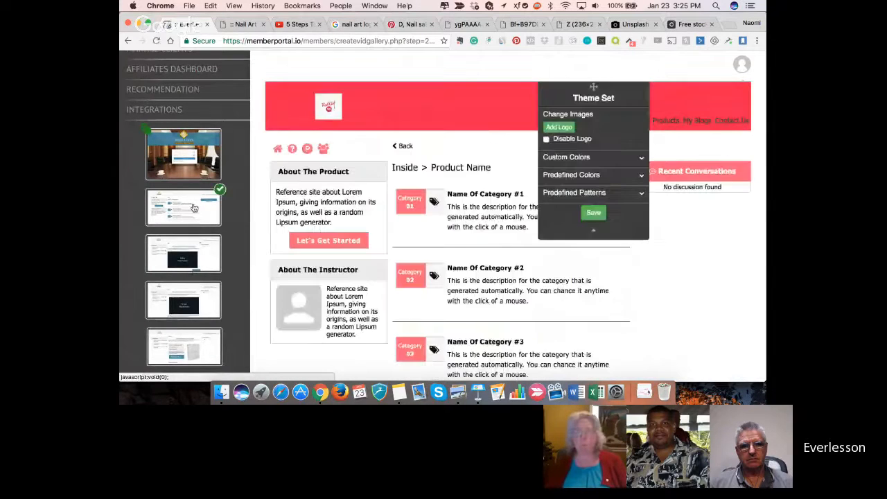
scroll(181, 180, up, 6)
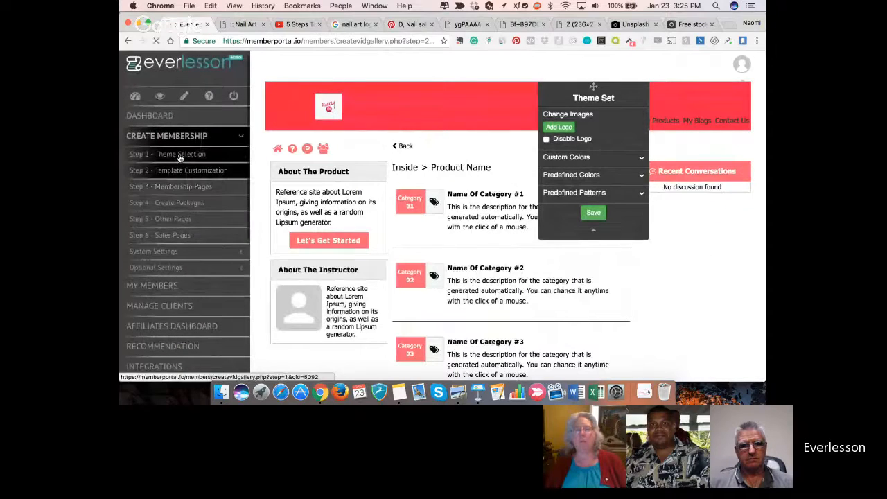
- Change the membership site's theme to the basic template Theme 3
click(178, 158)
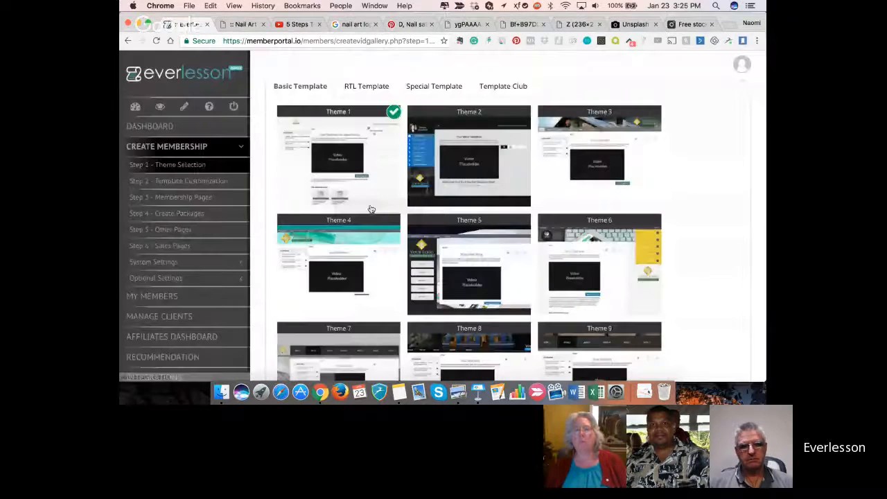
scroll(373, 204, down, 1)
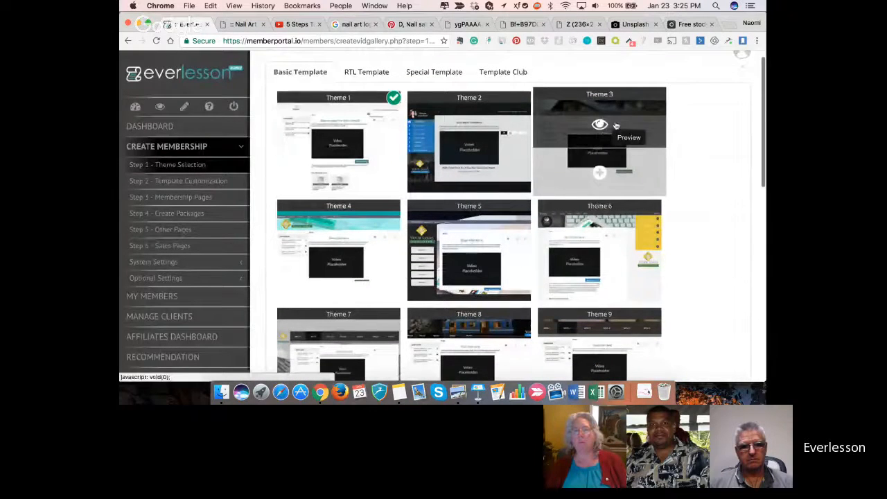
click(599, 173)
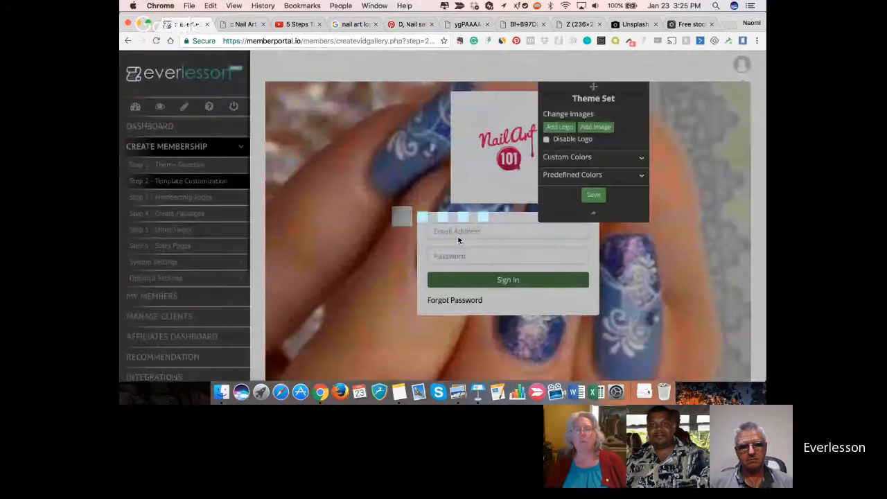
- Apply a coral-pink predefined color to the sign-in page and save the theme settings
scroll(413, 278, down, 1)
click(640, 161)
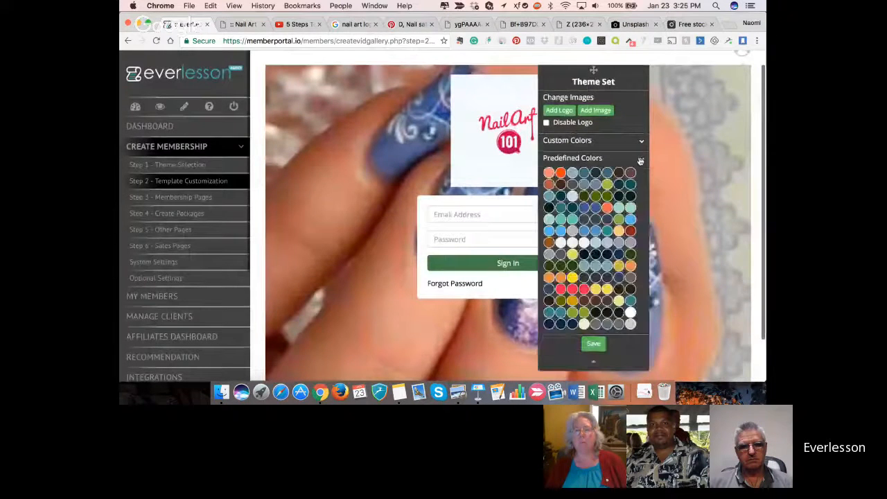
click(595, 291)
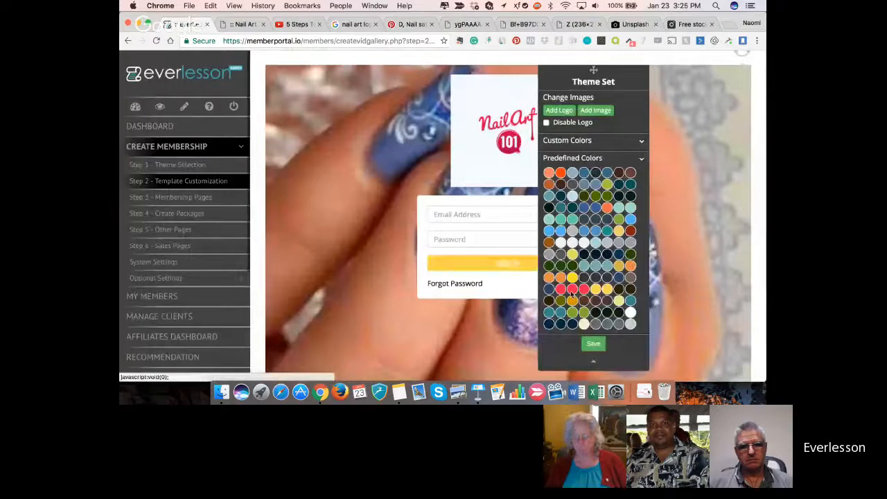
click(585, 291)
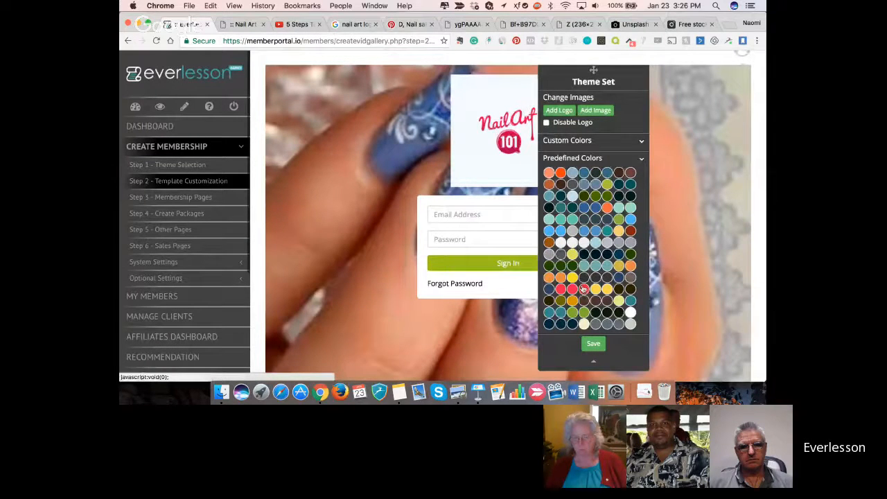
click(561, 290)
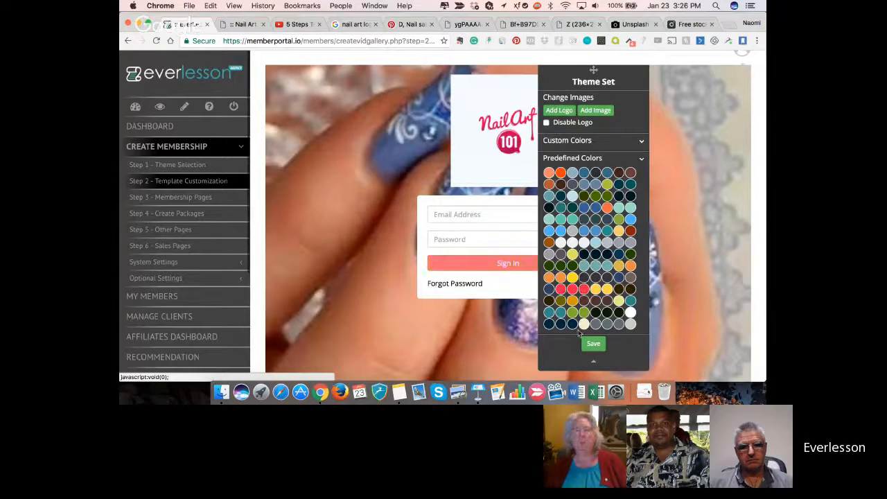
click(588, 344)
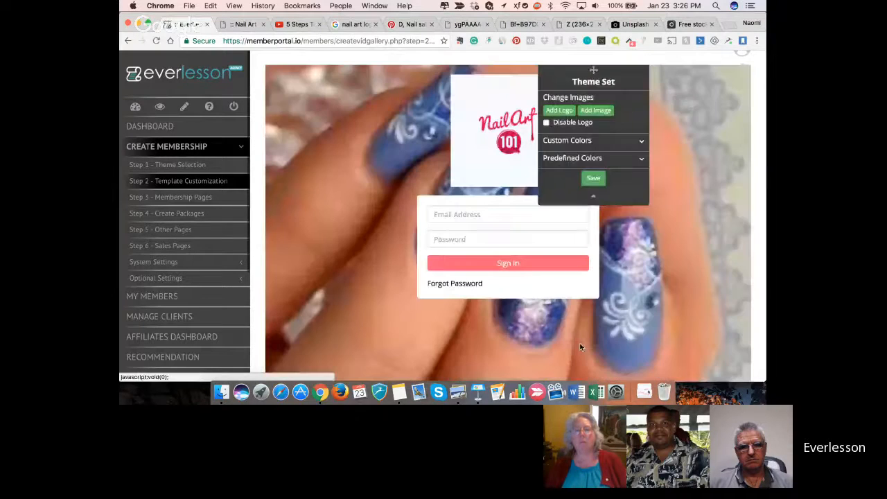
- On the product category page template, upload "nail banner.png" and insert it as the header's back-drop image
scroll(510, 304, down, 2)
scroll(180, 291, down, 5)
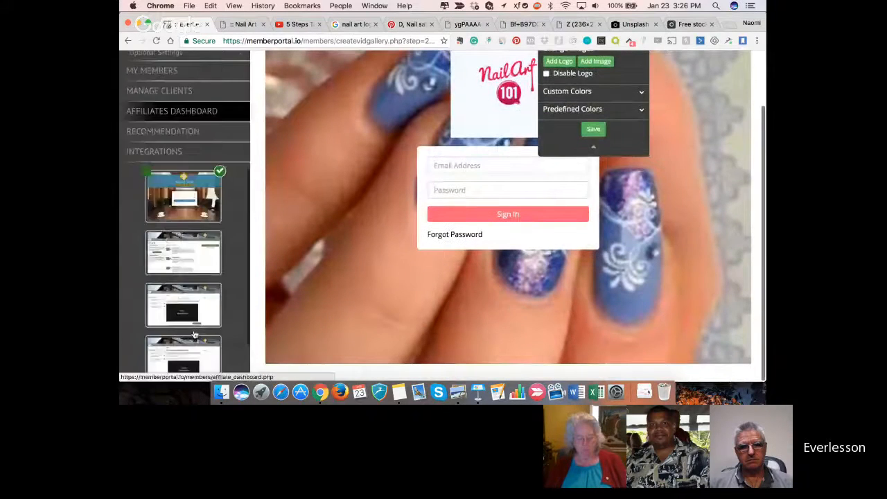
click(163, 194)
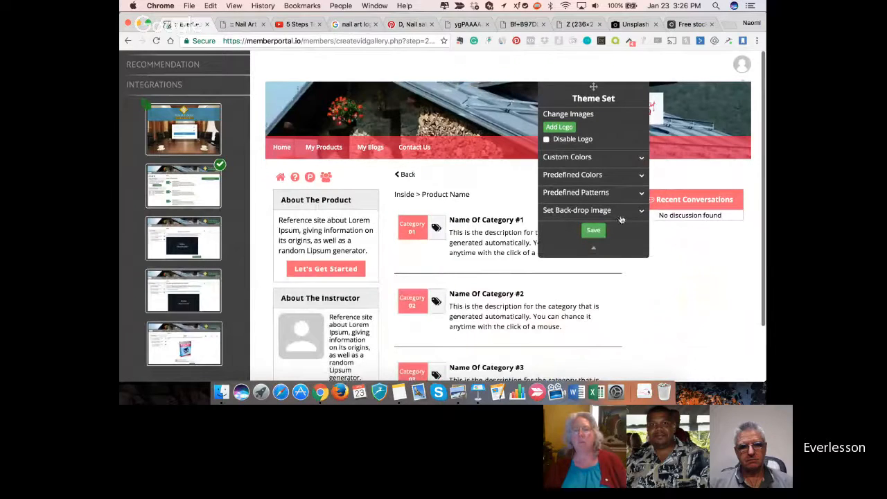
click(641, 211)
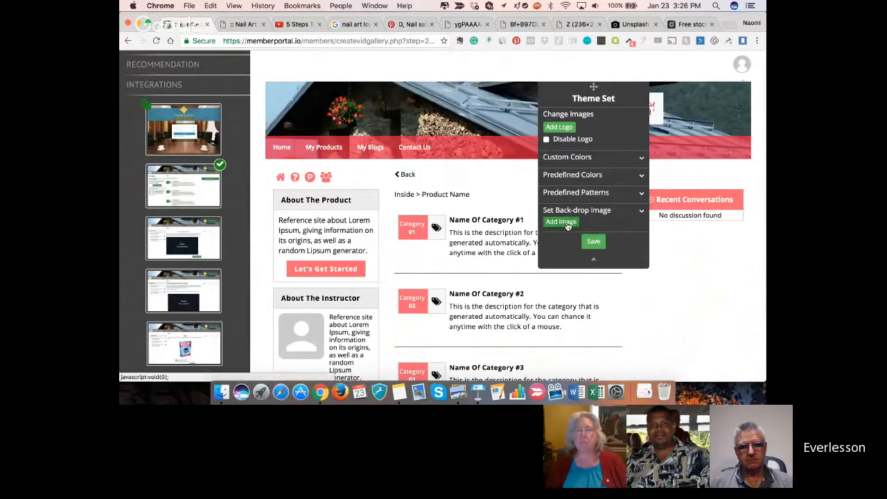
click(567, 225)
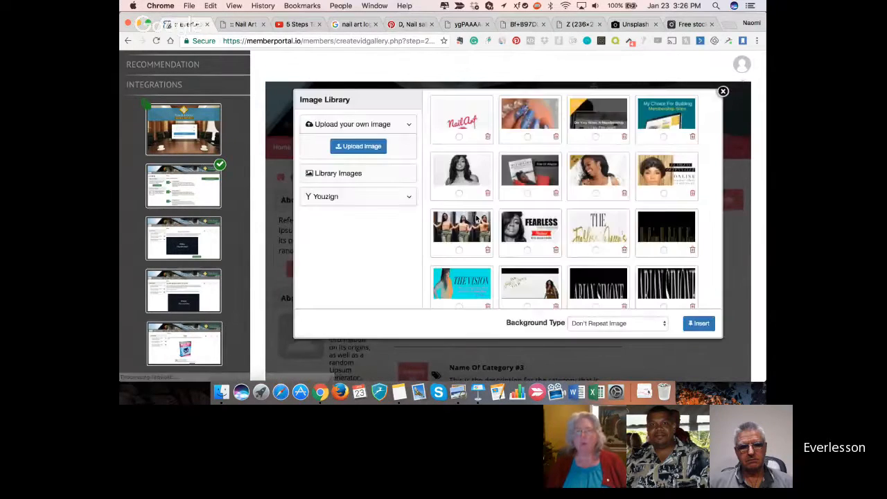
click(356, 148)
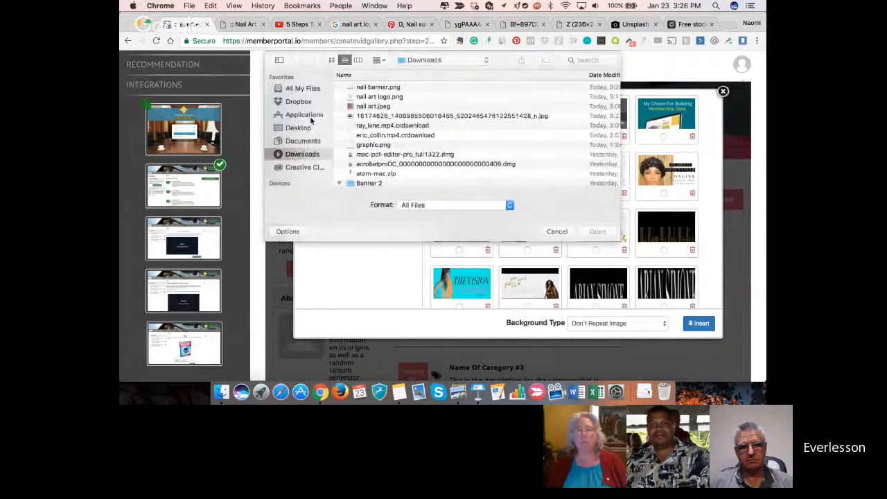
click(369, 88)
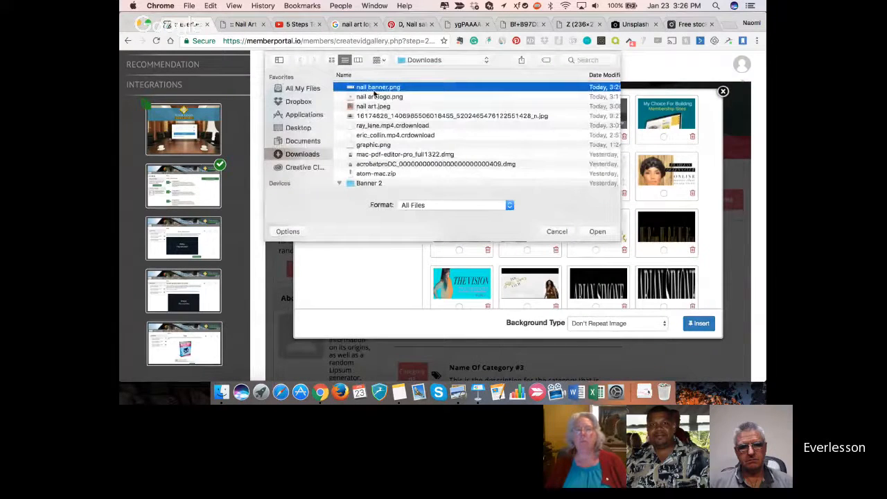
click(597, 231)
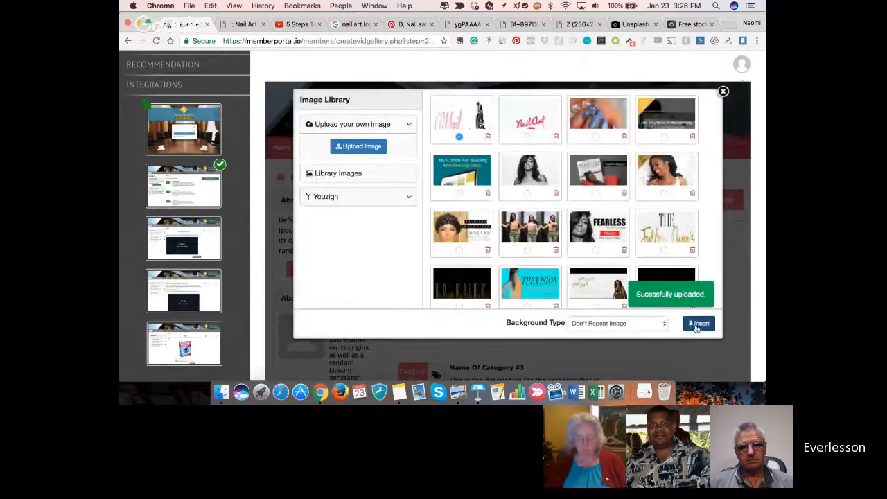
click(697, 326)
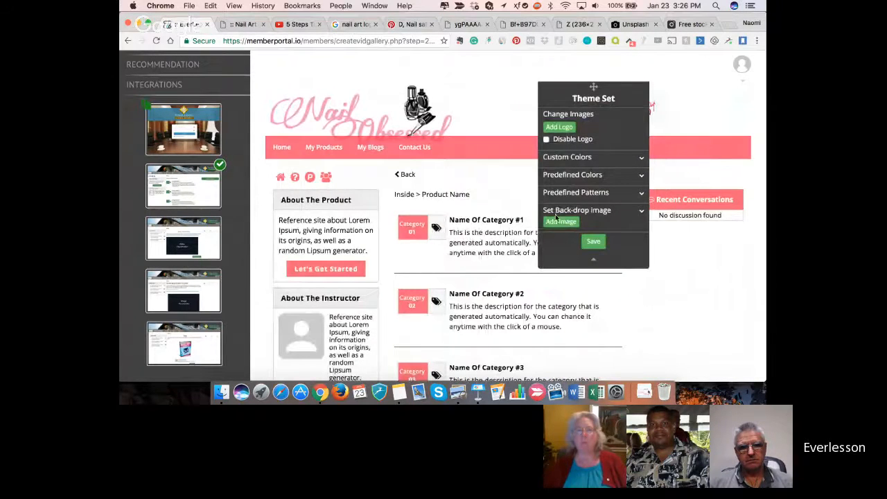
- Reinsert the nail banner back-drop with the background type Cover/Stretch
click(559, 223)
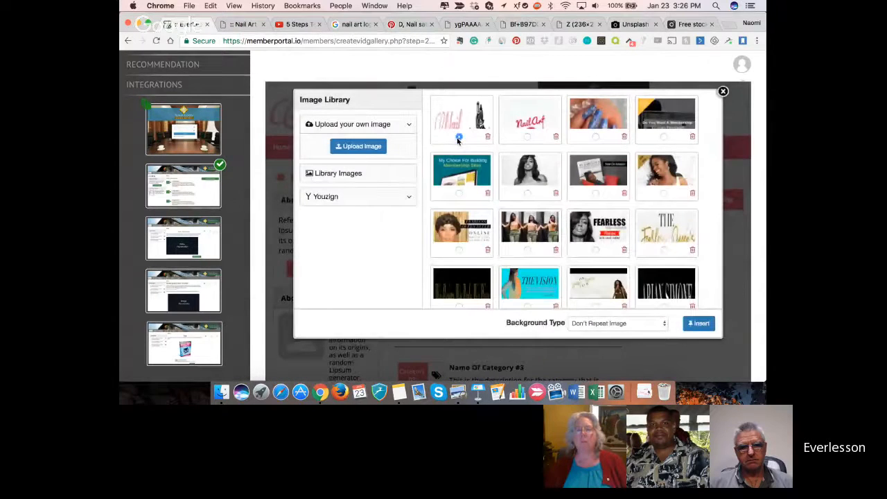
click(580, 325)
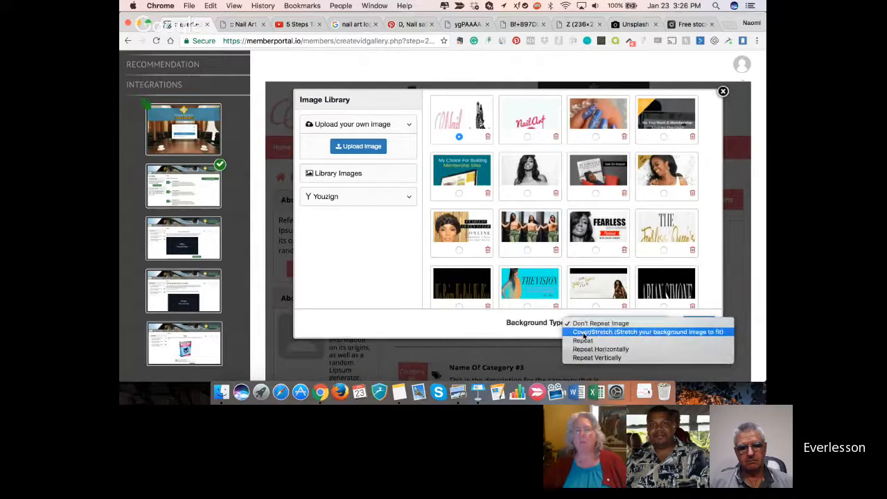
click(583, 332)
click(698, 324)
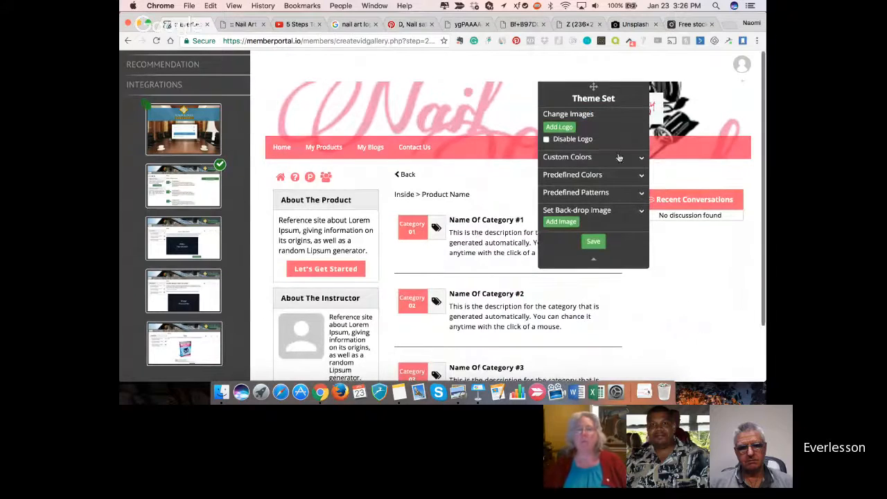
- Move the Theme Set box down off the header banner and reinsert the nail banner back-drop with Don't Repeat Image
drag(593, 87, 620, 203)
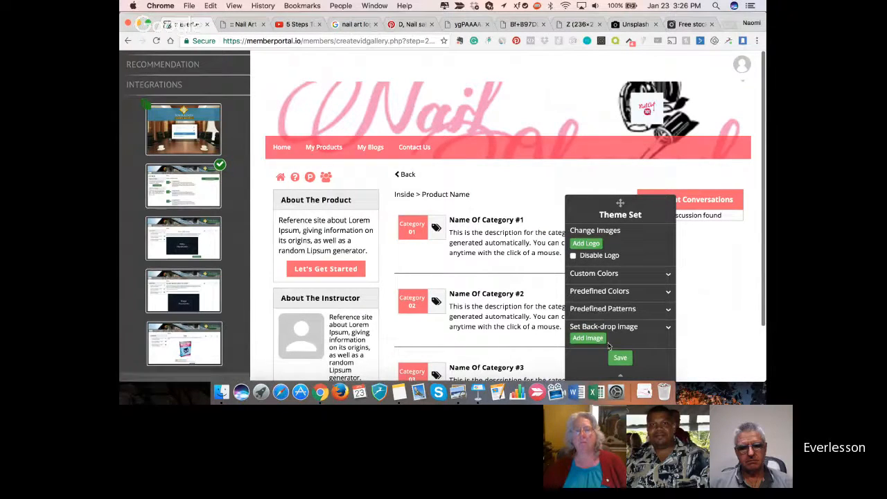
scroll(615, 356, down, 2)
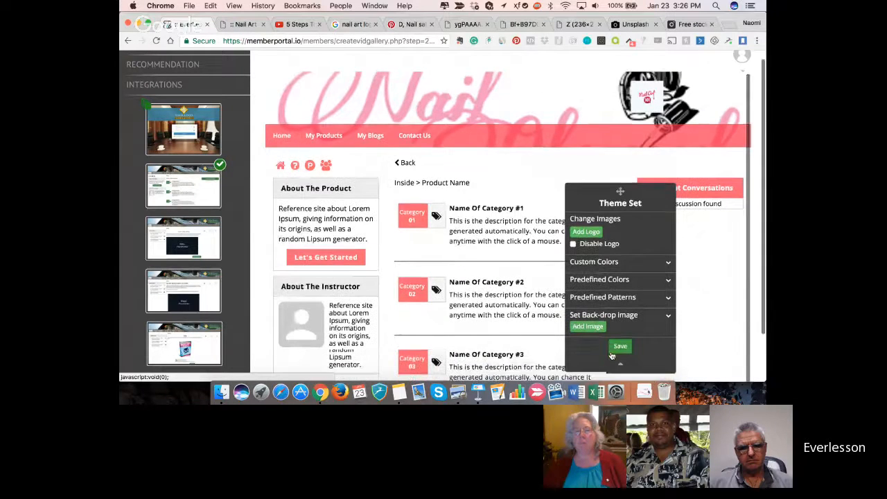
click(589, 305)
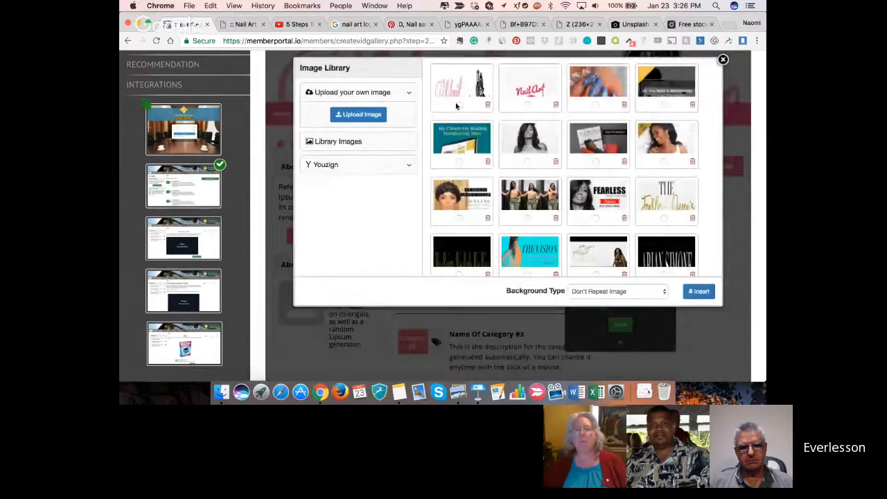
click(458, 104)
click(700, 294)
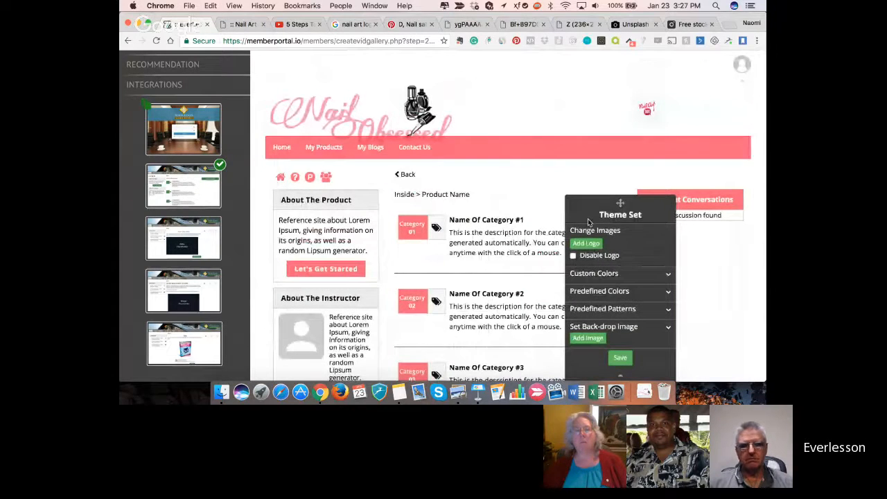
- Save the theme settings of the product category page with its nail banner header
scroll(527, 222, down, 1)
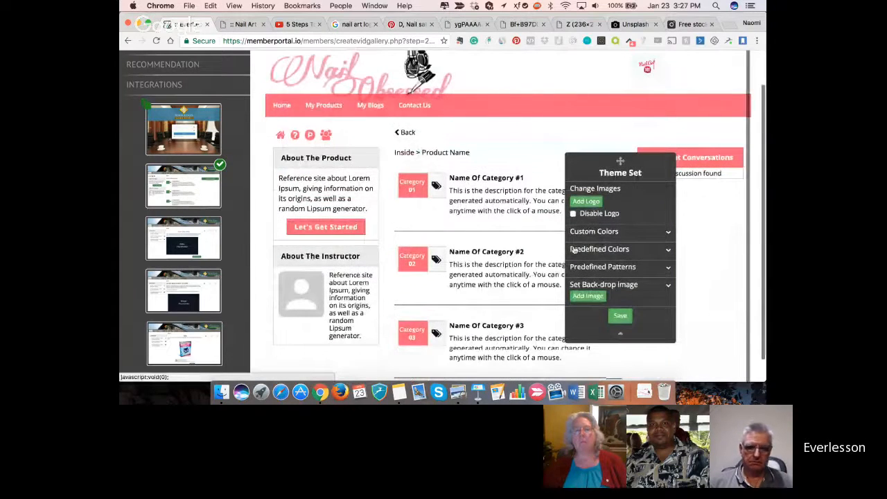
scroll(575, 250, down, 1)
click(624, 304)
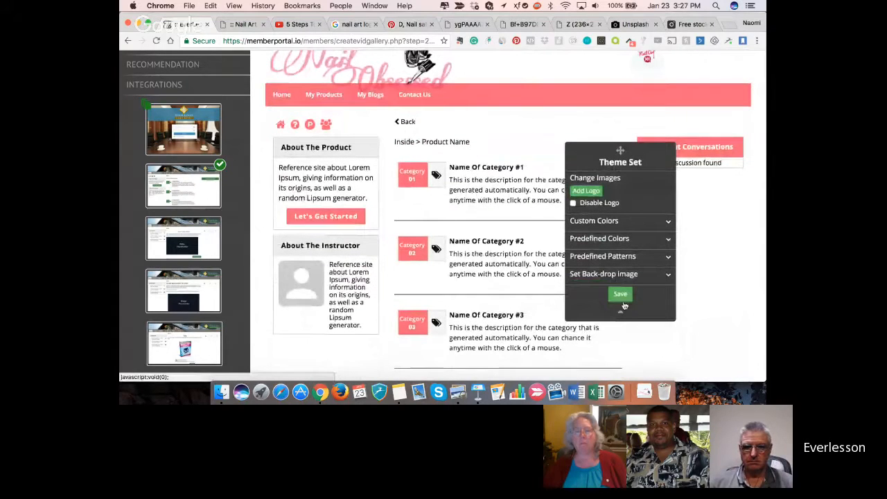
- Preview the DIY Nail Art 101 product from the Membership Pages step, check its header, video and lesson list, and close the preview
scroll(212, 260, up, 5)
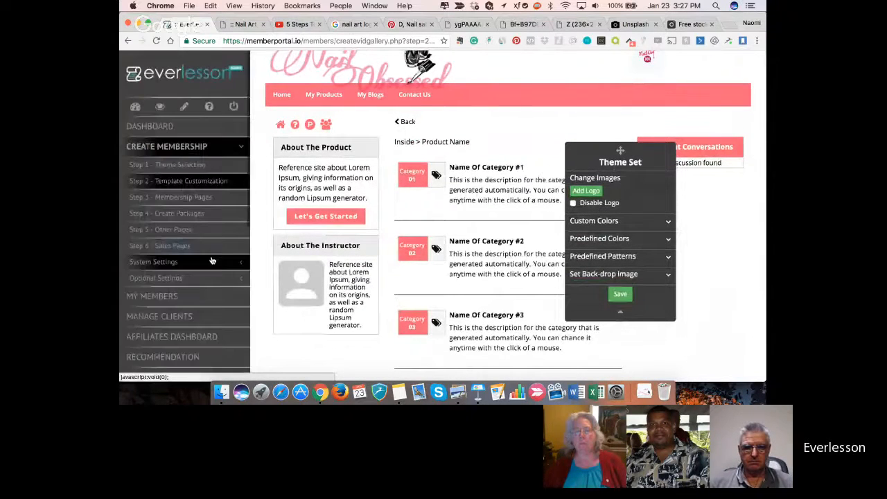
click(201, 198)
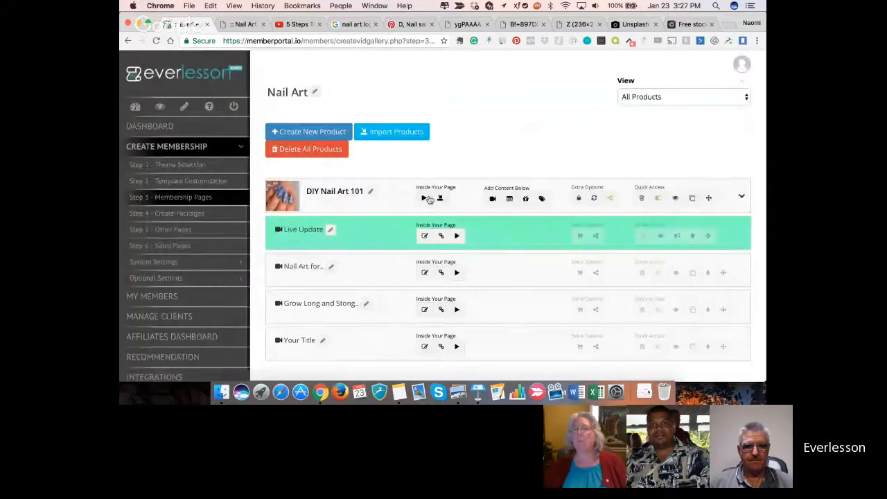
click(675, 200)
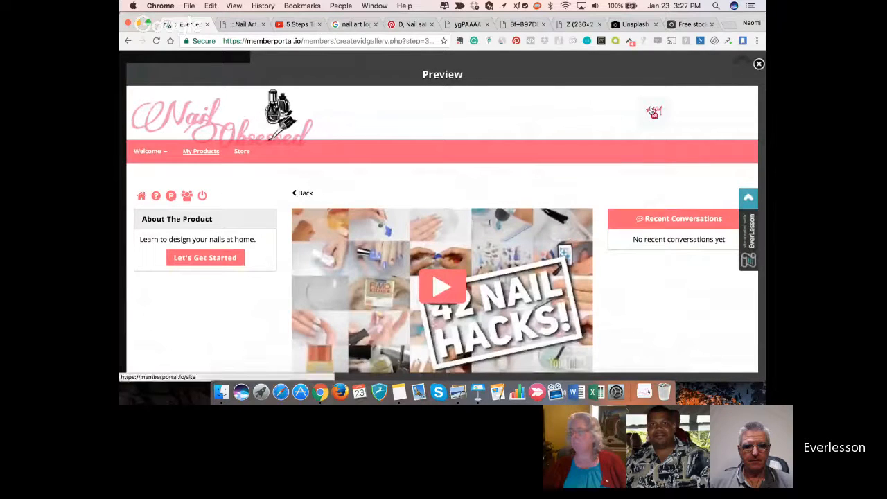
scroll(553, 191, down, 1)
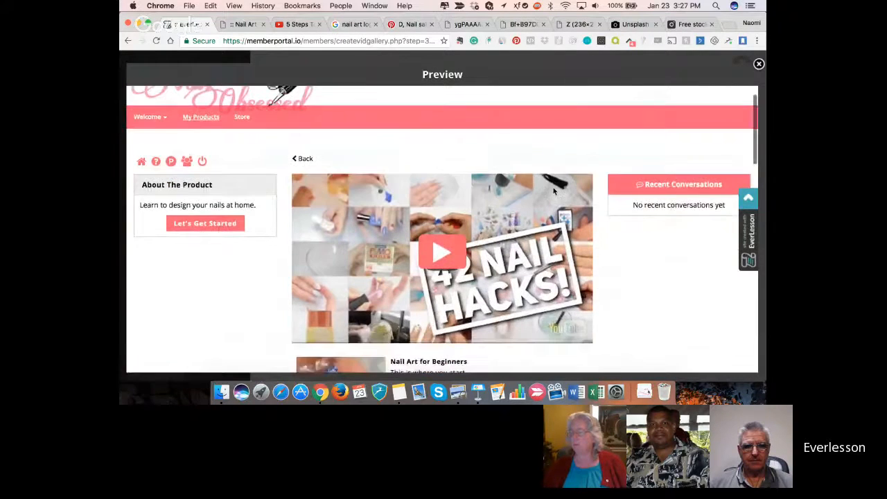
scroll(554, 191, down, 5)
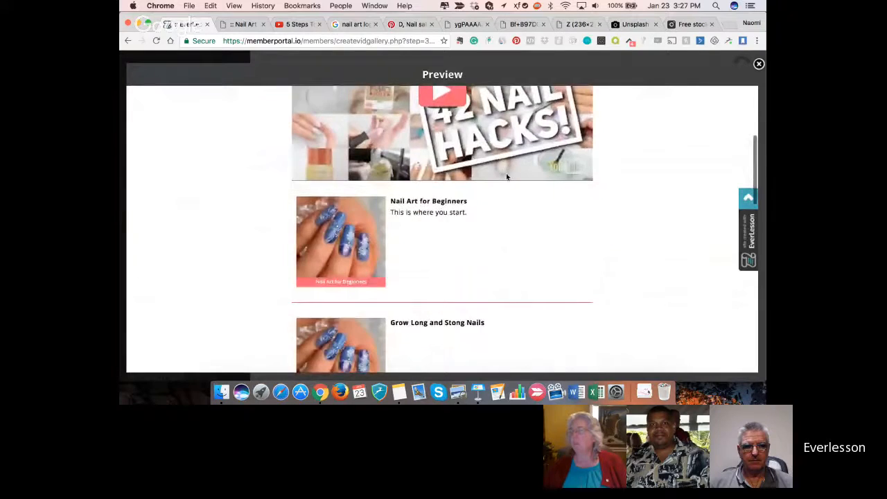
scroll(507, 177, down, 9)
scroll(507, 177, up, 9)
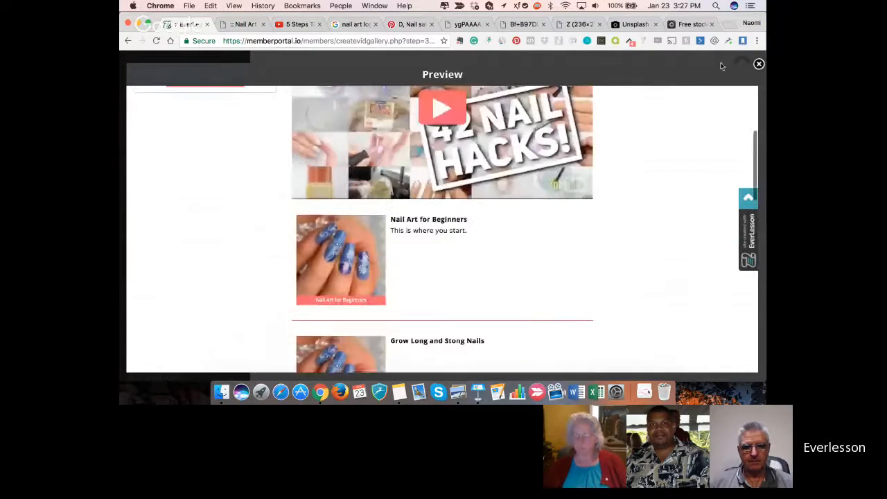
click(760, 64)
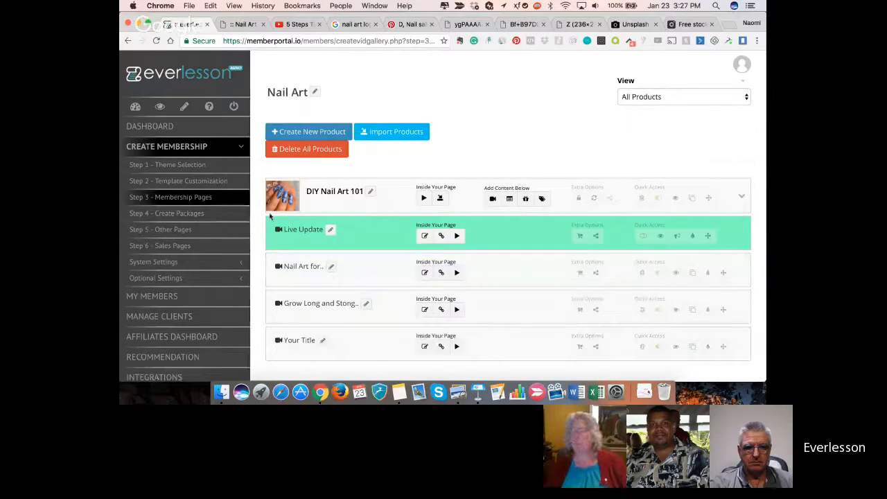
- View the existing packages for the DIY Nail Art 101 product in the Create Packages step
click(197, 217)
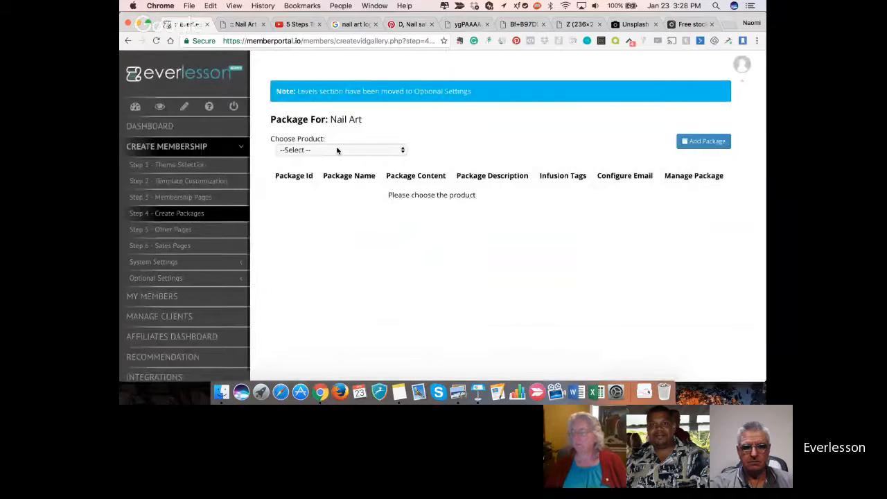
click(339, 150)
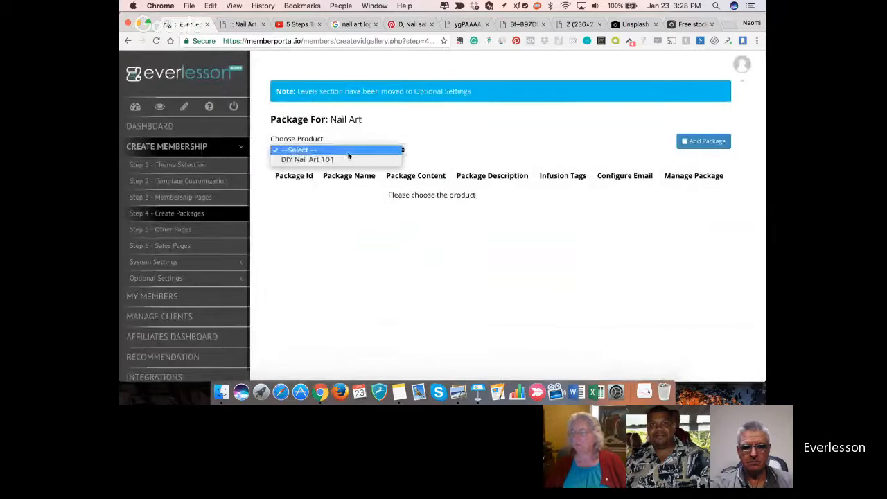
click(349, 161)
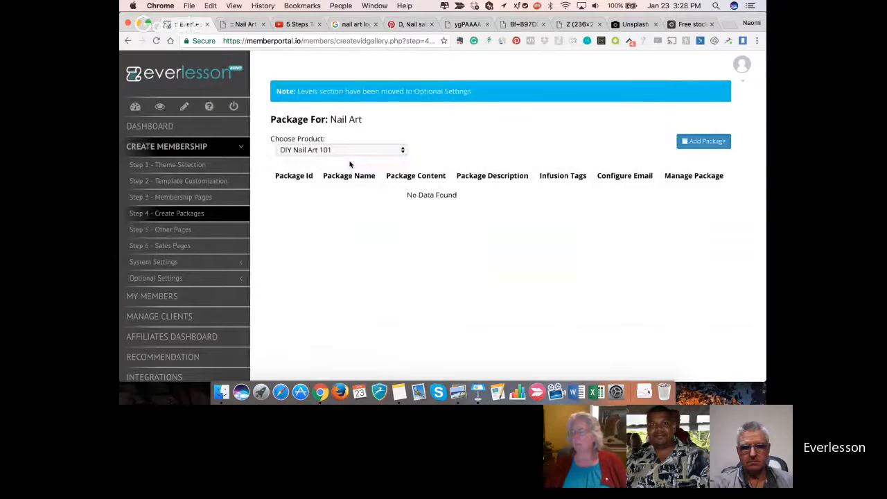
- Review the available integrations for autoresponders, payment gateways, webinars, file hosting, SMTP and other services, ending on the payment gateways
scroll(333, 233, down, 1)
scroll(196, 314, down, 1)
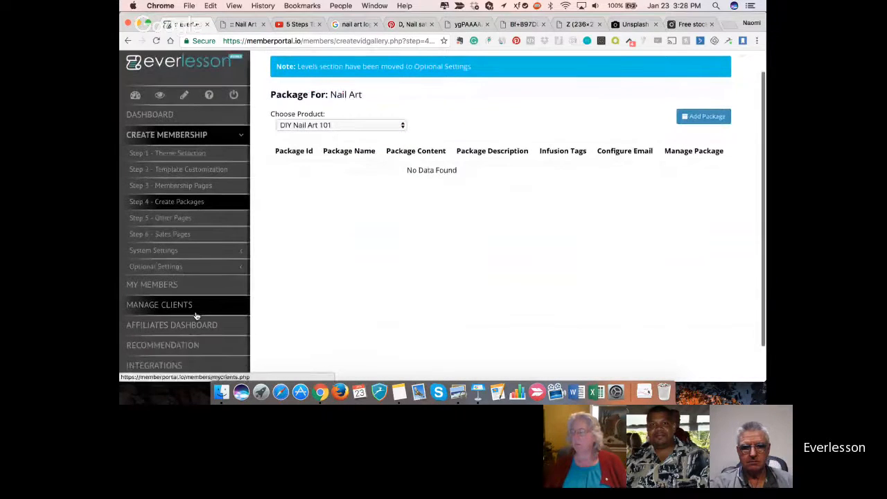
click(160, 368)
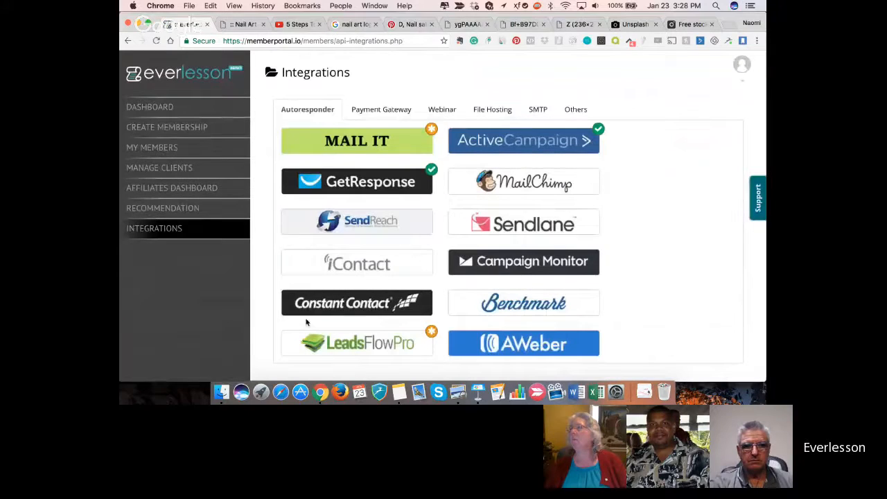
scroll(306, 320, down, 1)
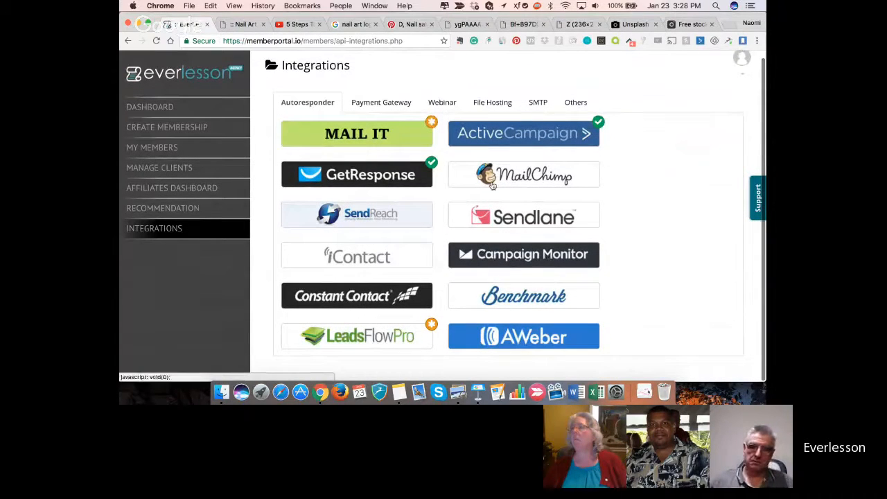
click(382, 105)
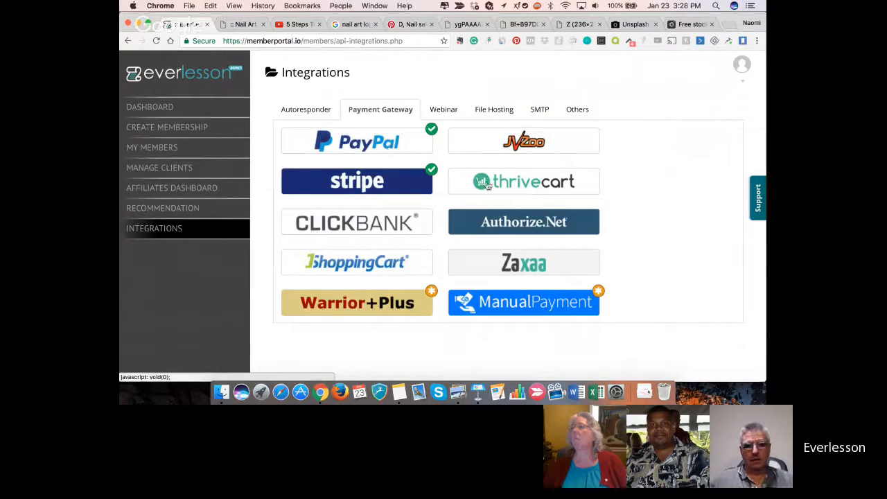
click(451, 110)
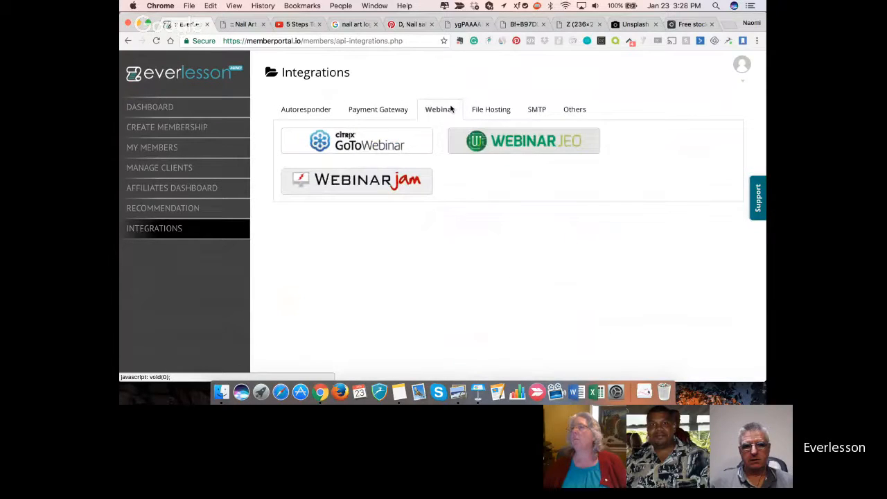
click(481, 116)
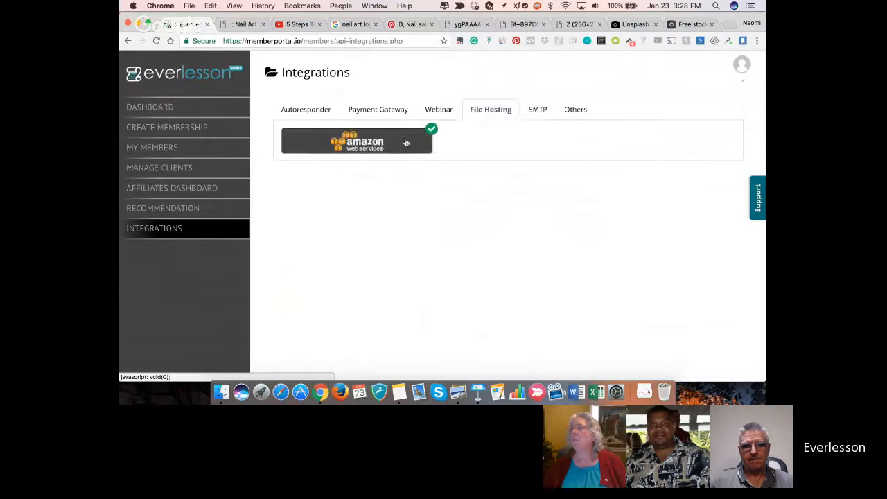
click(541, 110)
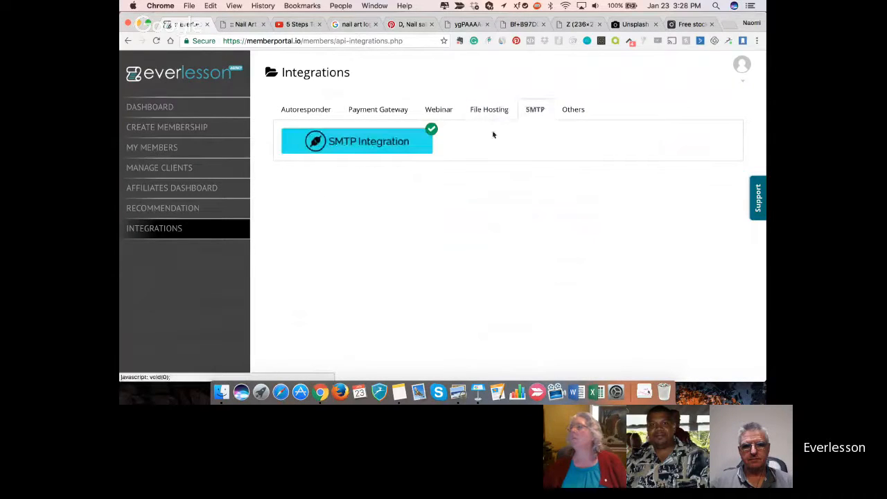
click(573, 110)
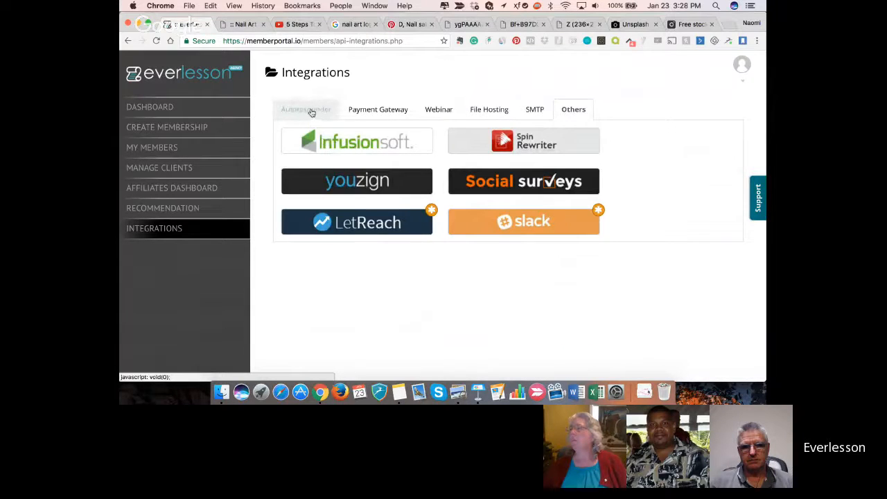
click(369, 110)
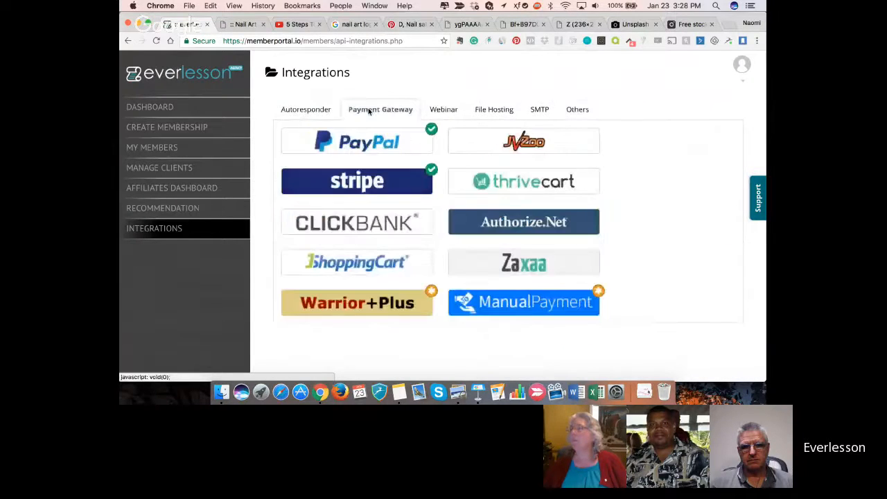
- Reopen the Nail Art membership from the dashboard and start a new package with DIY Nail Art 101 chosen in Create Packages
click(154, 104)
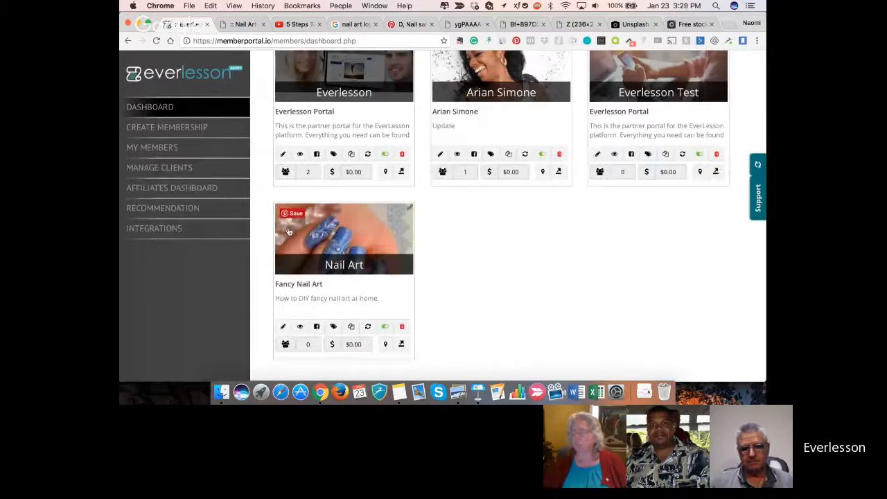
click(283, 326)
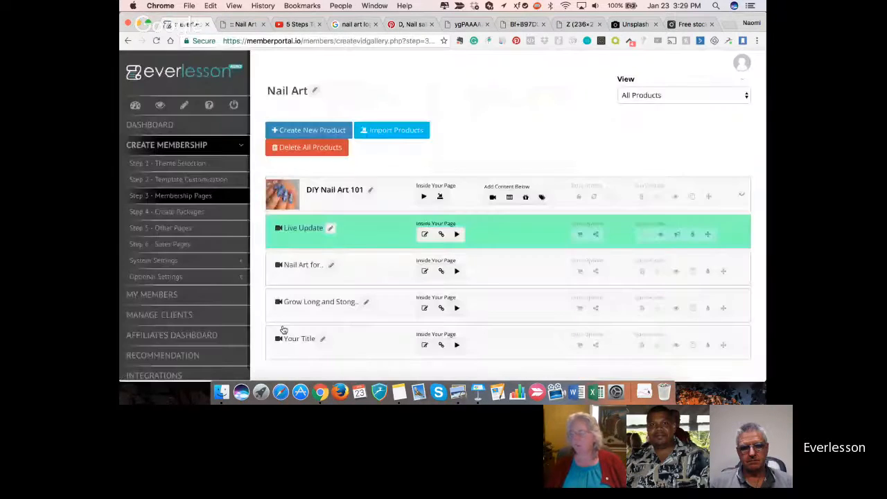
click(183, 216)
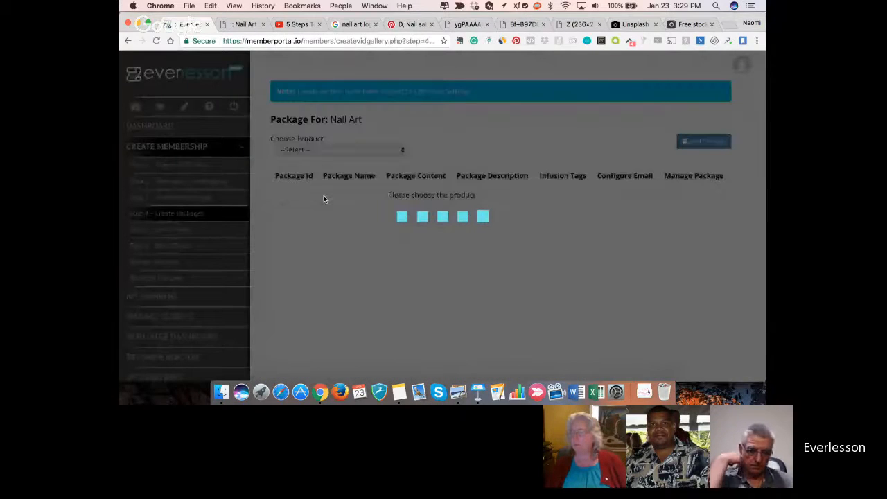
click(359, 152)
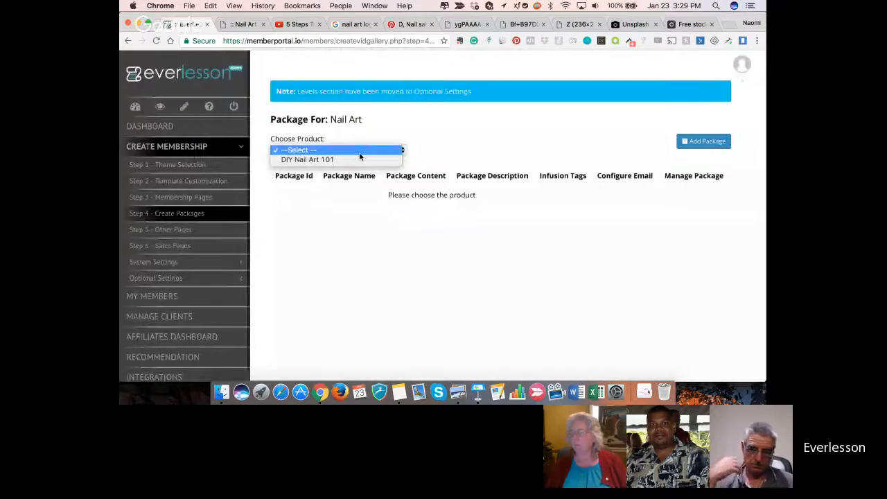
click(359, 159)
click(703, 143)
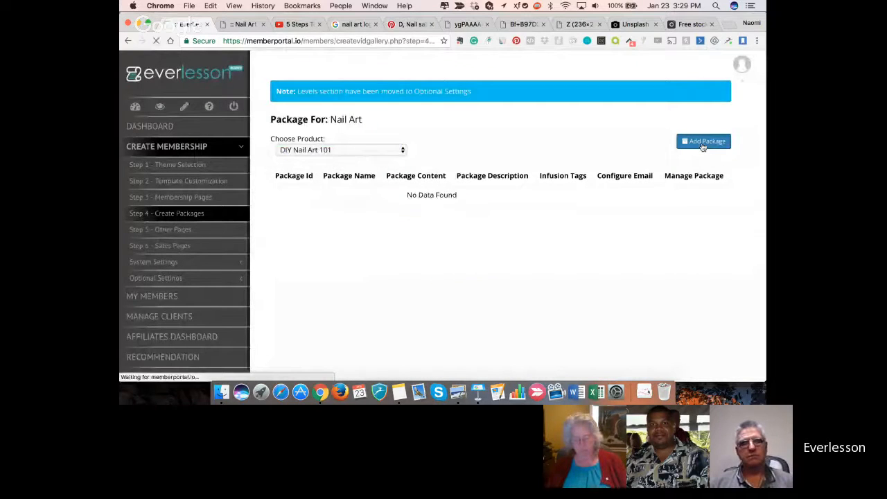
- Name the package "DIY Nail Art" and assign it to the DIY Nail Art 101 product
triple_click(450, 159)
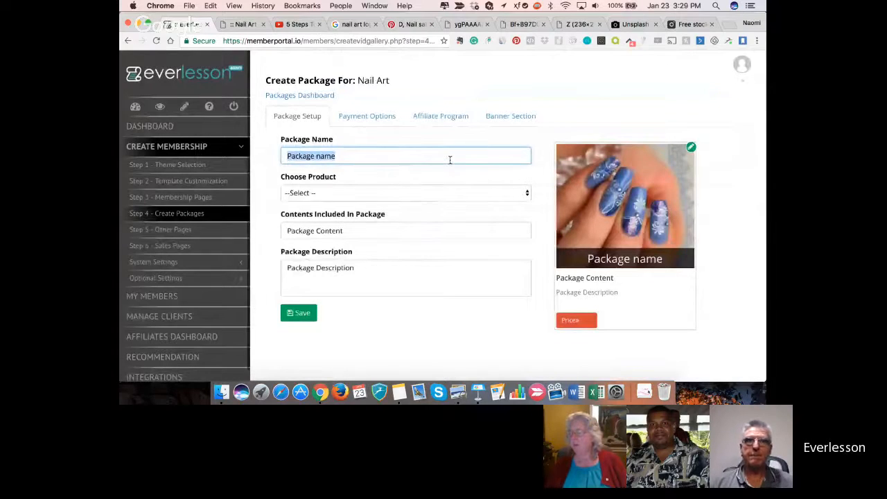
text(Nail AR)
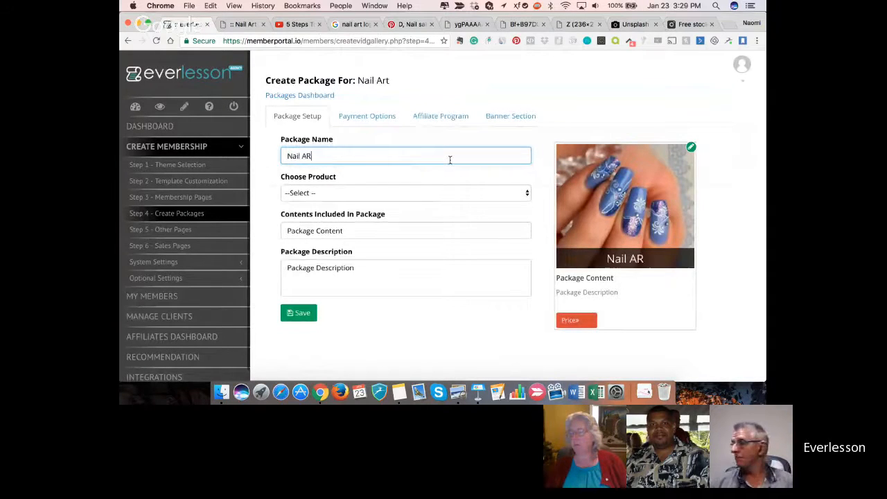
key(BackSpace)
text(rt)
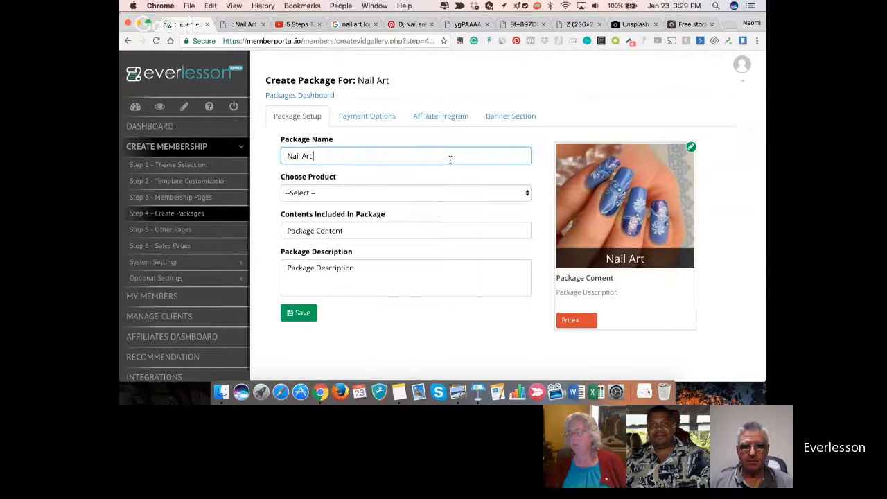
text(DIY)
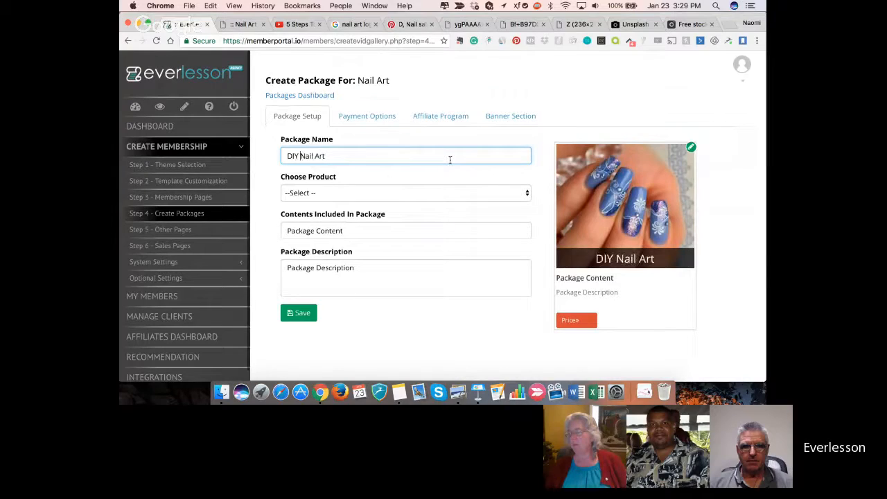
click(496, 192)
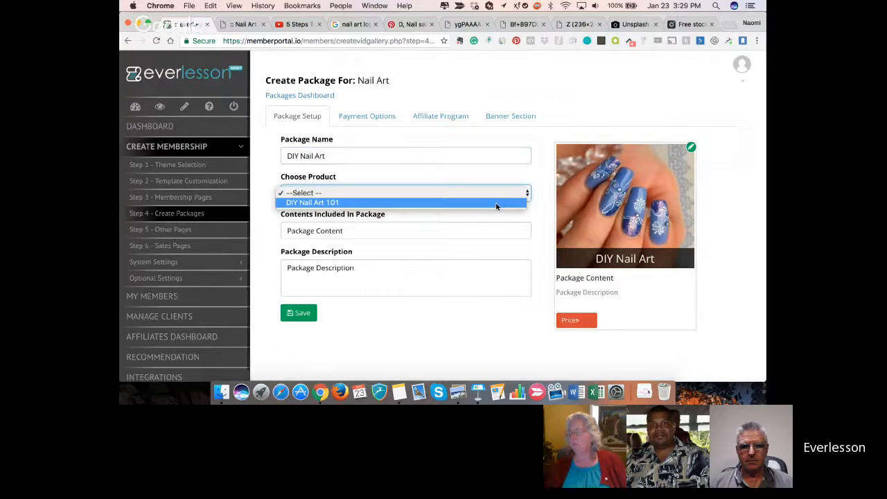
click(496, 202)
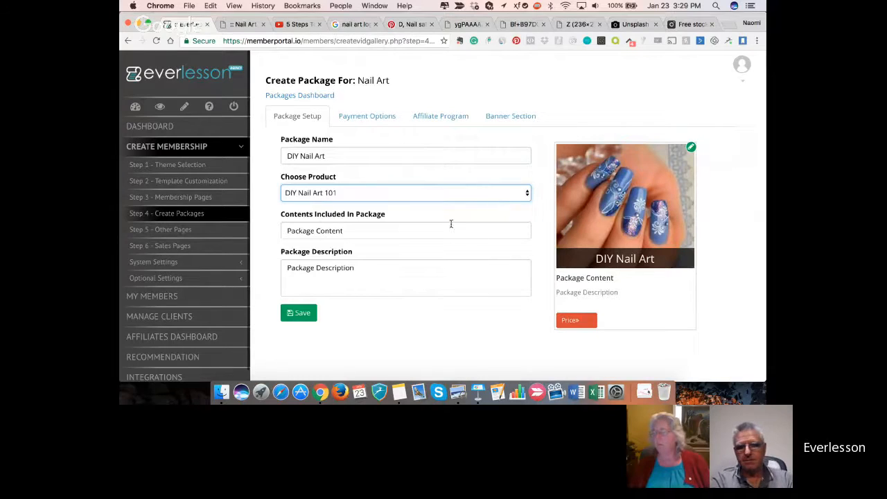
- Set the contents included in the package to "DIY Nail Art"
triple_click(357, 232)
text(DIY )
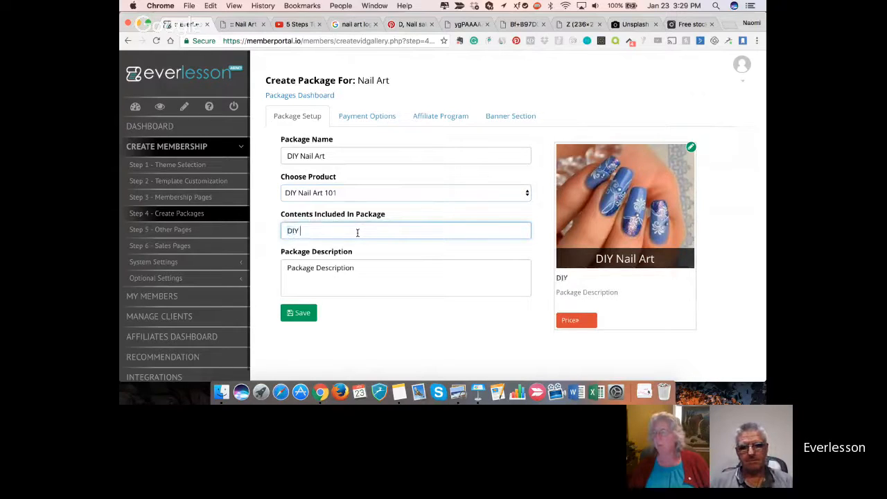
text(Nail ART)
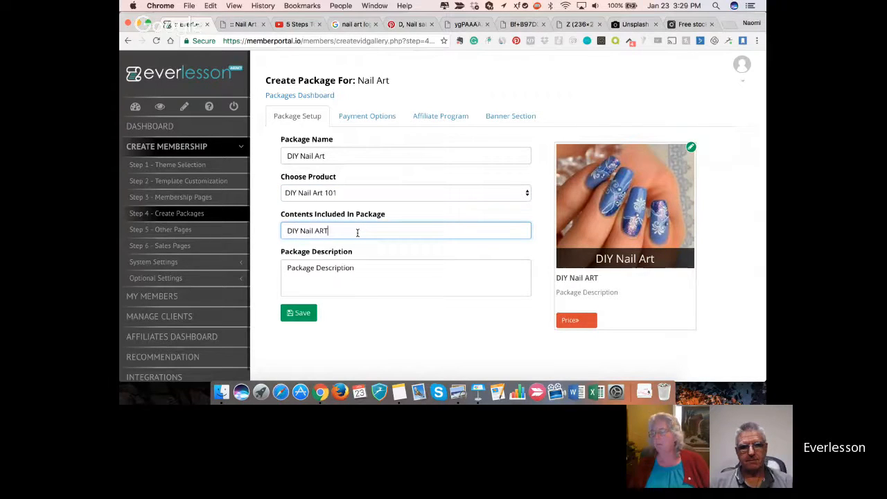
key(BackSpace)
key(BackSpace)
text(rt)
- Set the package description to "Learn nail art at home" and save the package setup
click(352, 267)
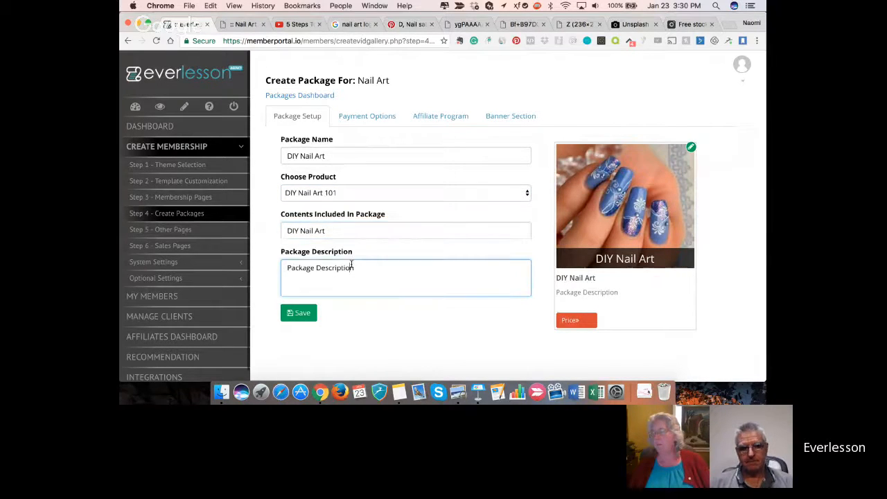
triple_click(352, 266)
key(BackSpace)
text(L)
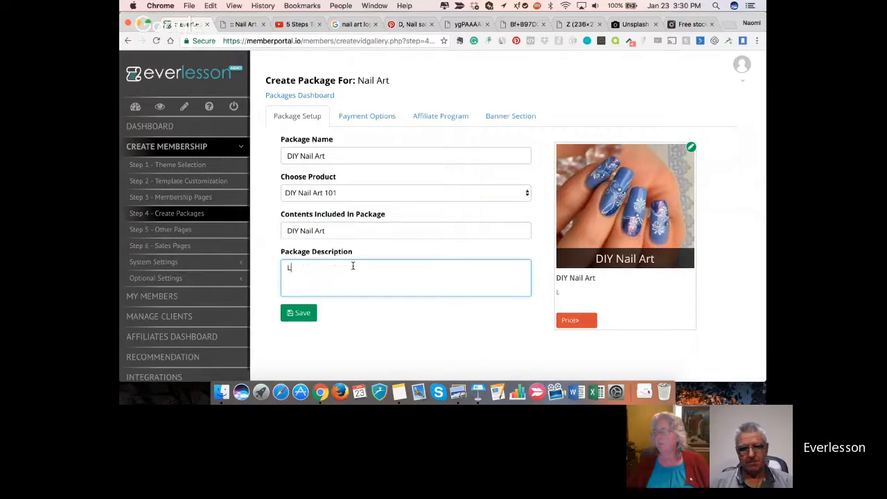
text(earn Nail a)
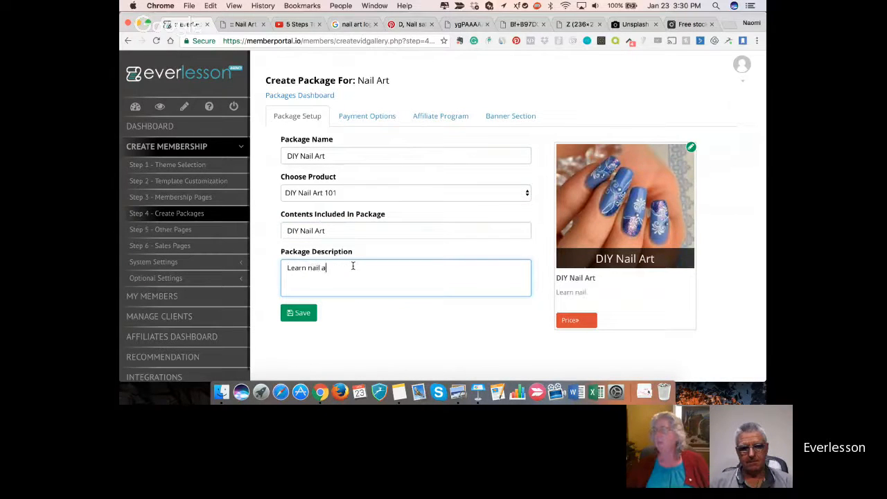
text(rt at home)
scroll(340, 313, down, 1)
scroll(341, 310, up, 1)
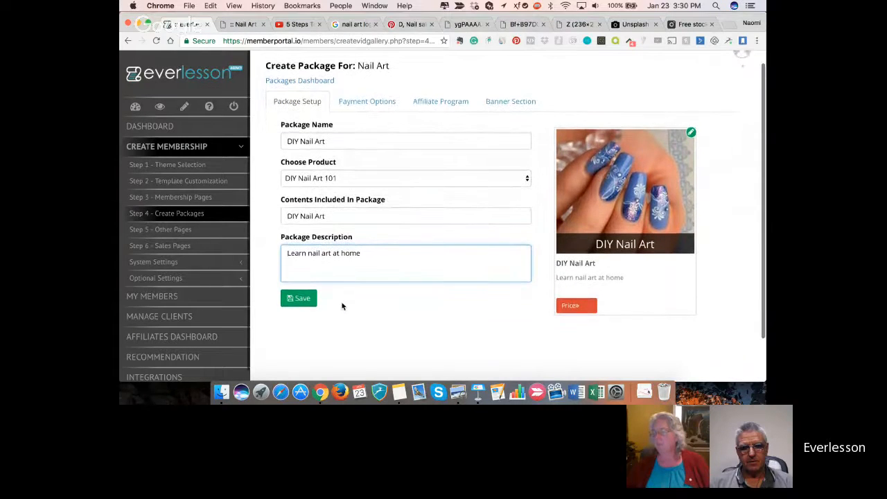
click(303, 298)
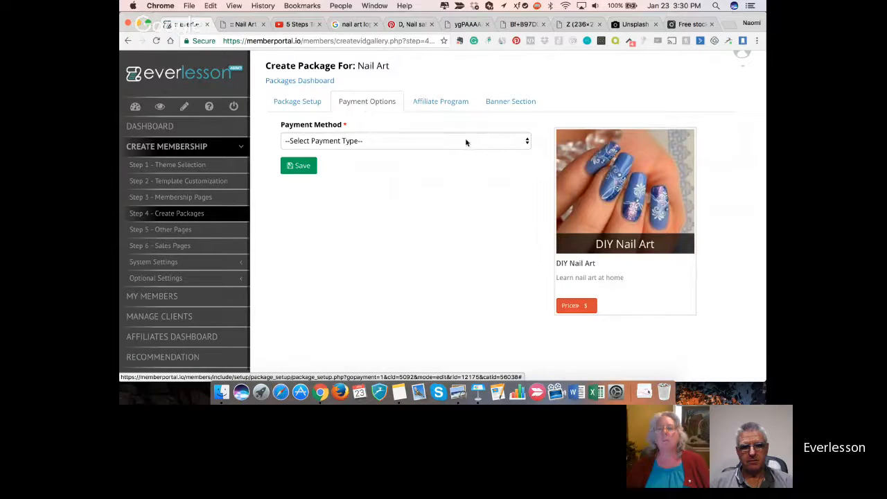
- Choose Paypal as the package's payment method and set its price to 7 USD
click(527, 142)
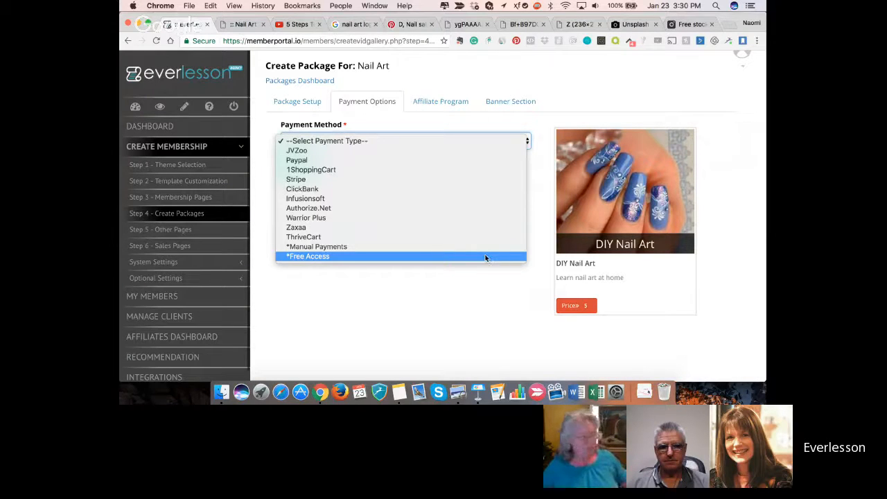
click(458, 161)
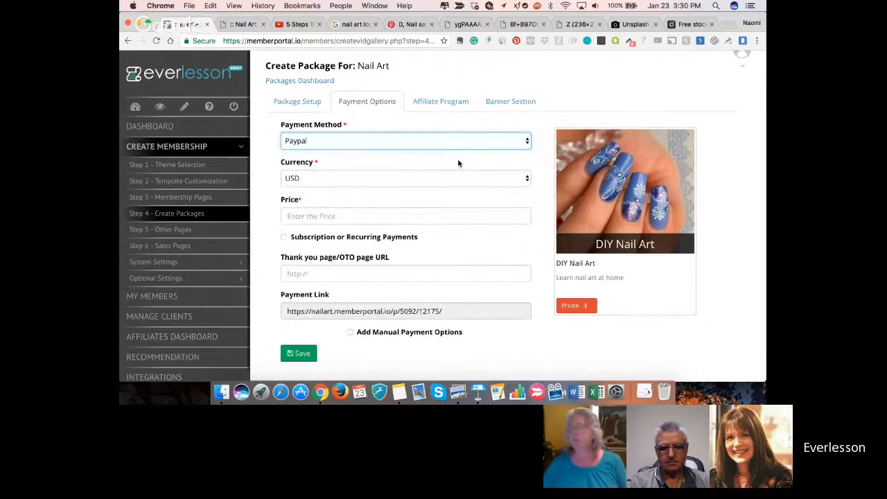
click(411, 217)
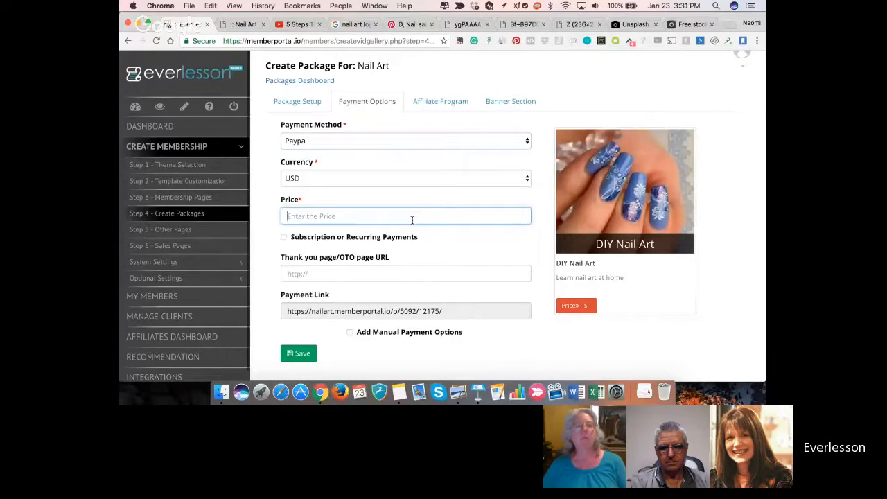
text(7)
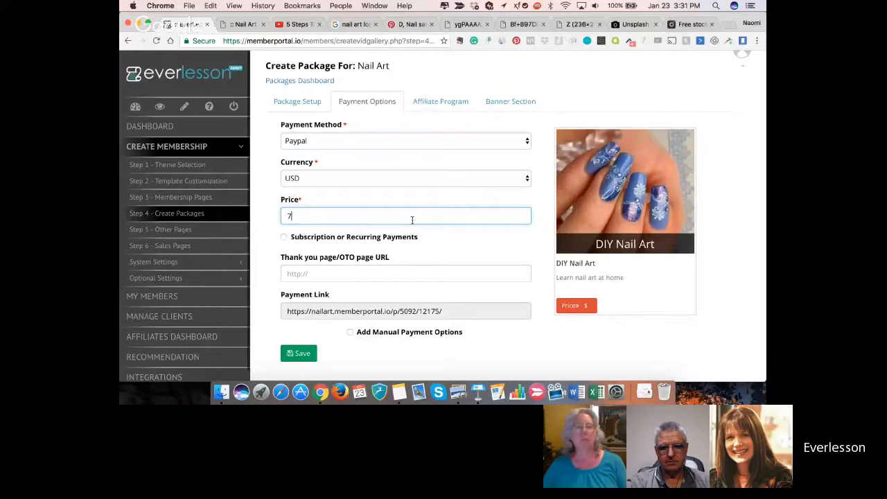
- Enable subscription or recurring payments for the package with a payment period of 1 month
click(284, 237)
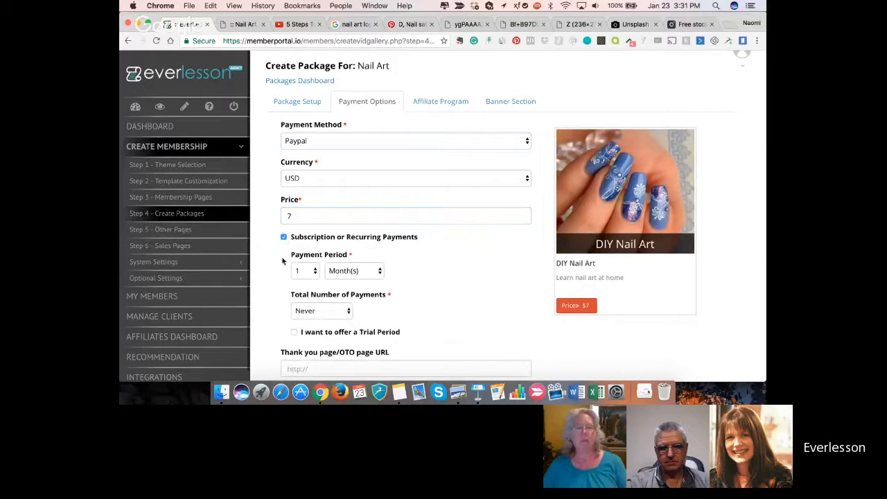
click(284, 238)
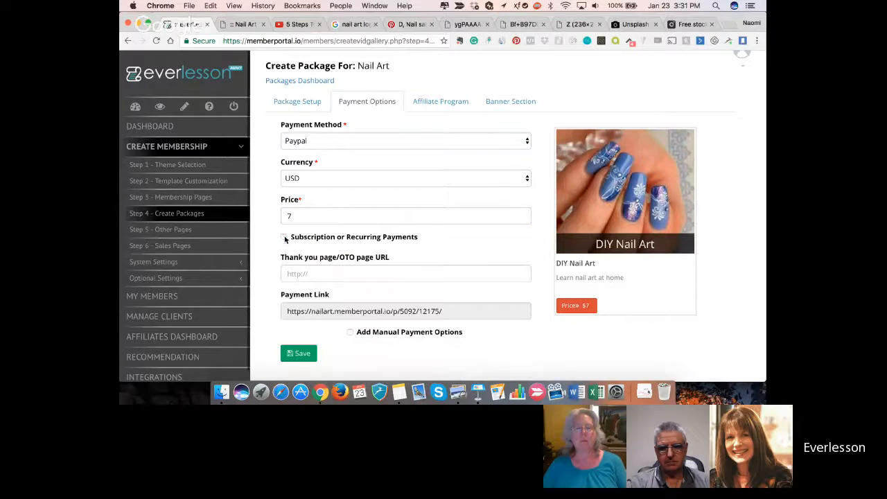
scroll(277, 320, down, 2)
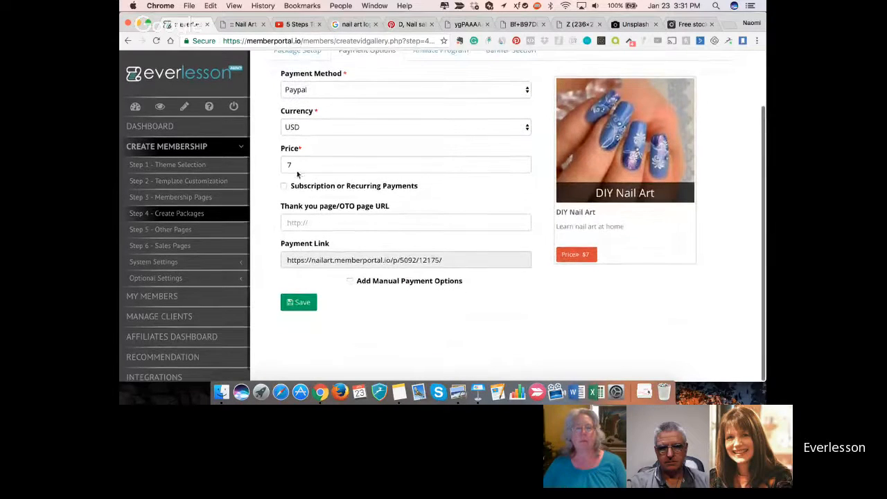
click(283, 186)
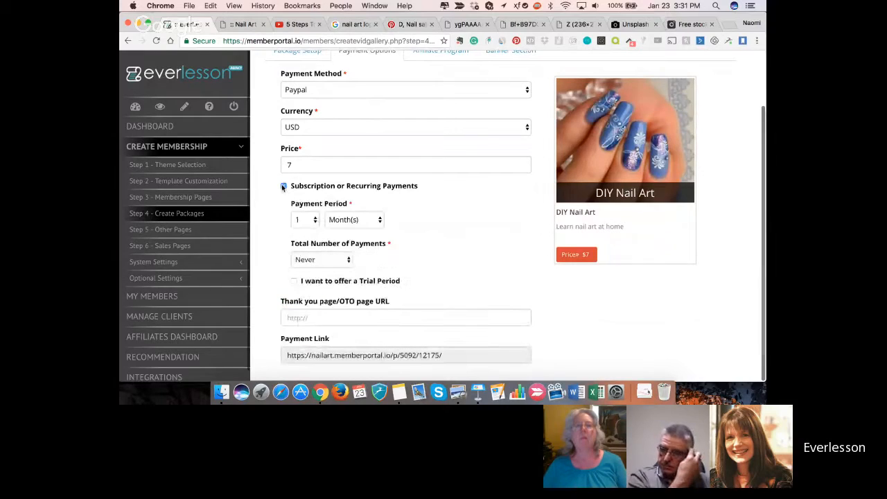
click(316, 222)
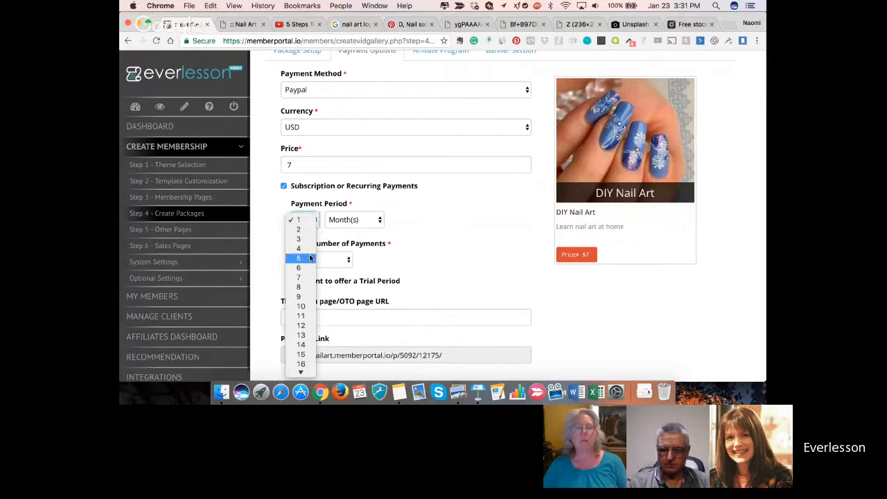
click(361, 220)
click(362, 220)
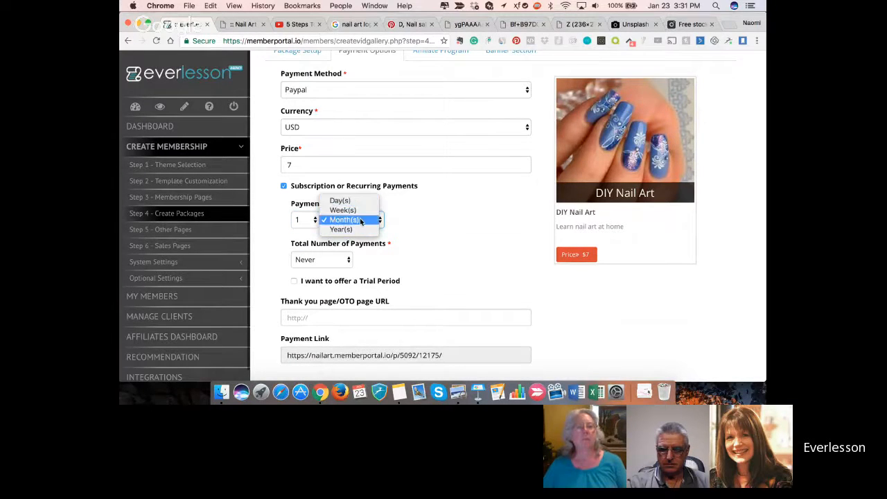
click(360, 220)
- Try 3 as the total number of payments and return the setting to Never
click(349, 261)
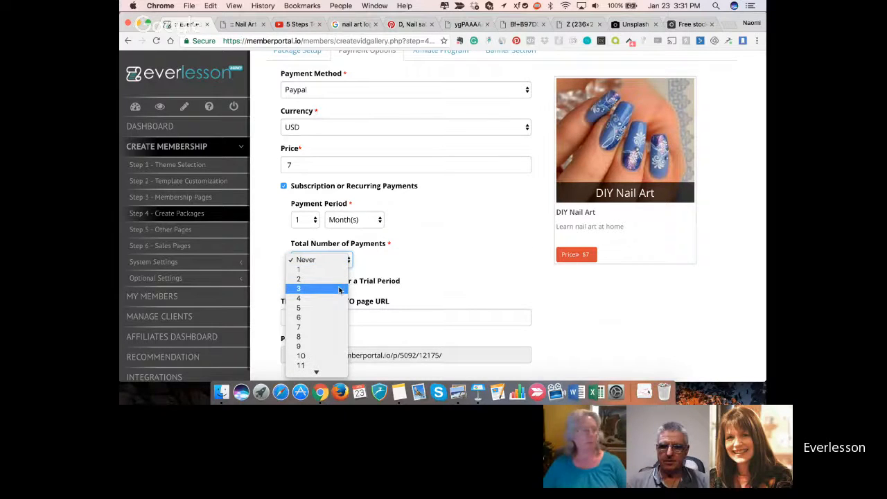
click(339, 290)
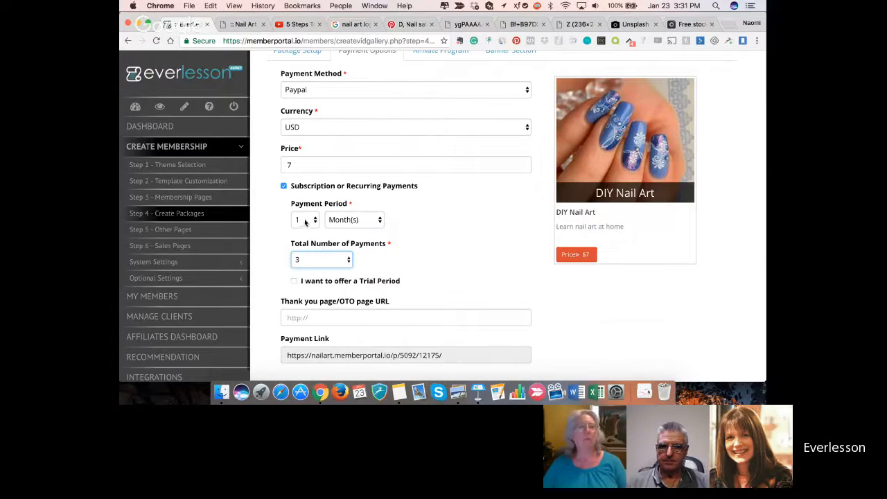
click(349, 260)
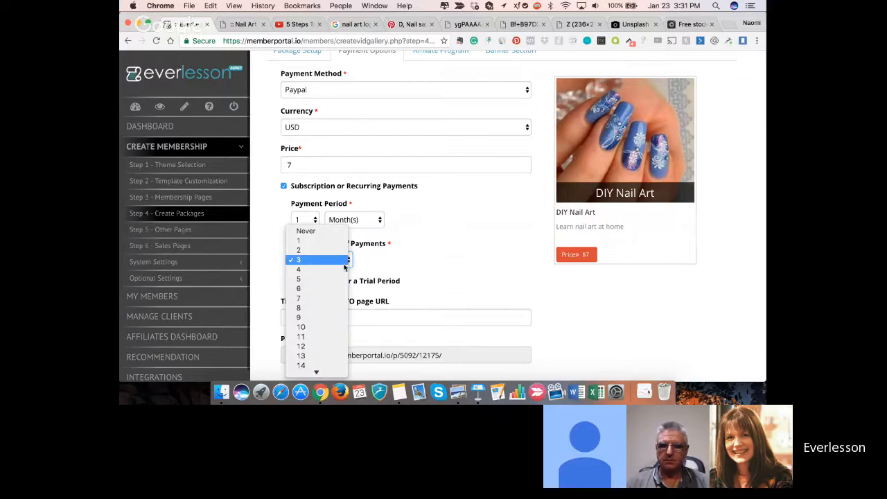
click(338, 233)
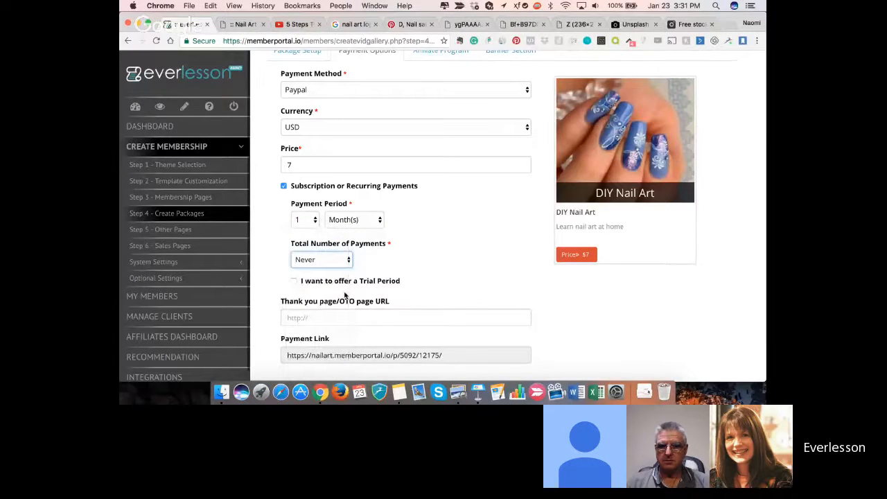
- Offer a trial period for the subscription, billed at 1 USD and lasting 7 days
scroll(344, 296, down, 3)
click(294, 234)
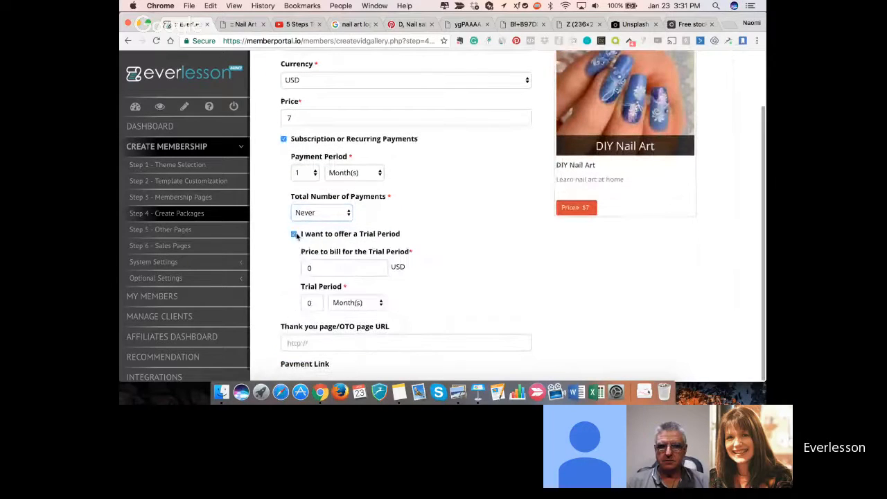
scroll(291, 305, down, 2)
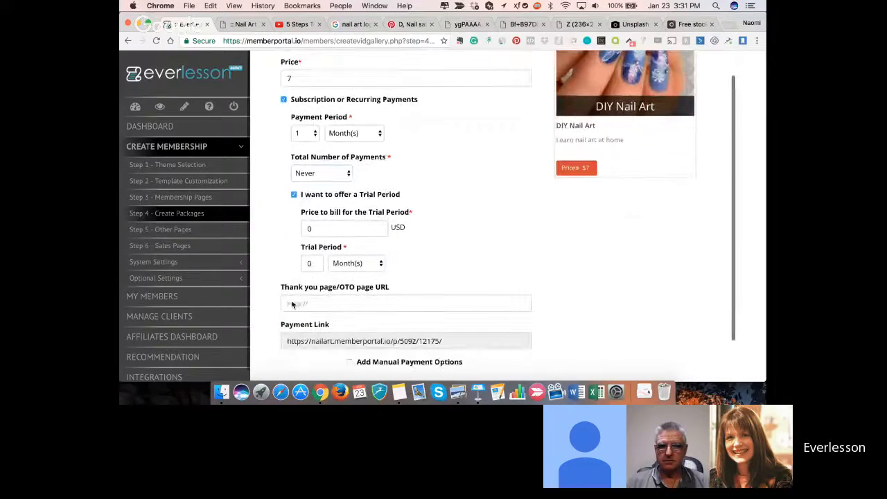
click(309, 228)
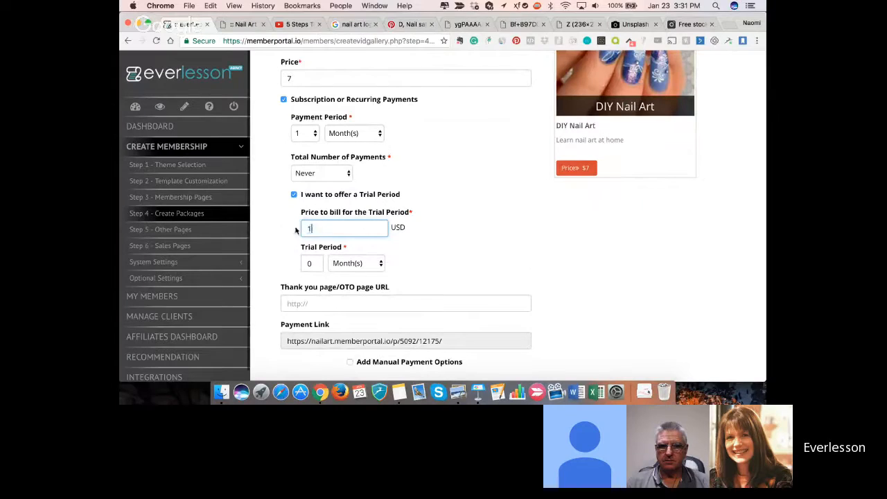
text(1)
key(Tab)
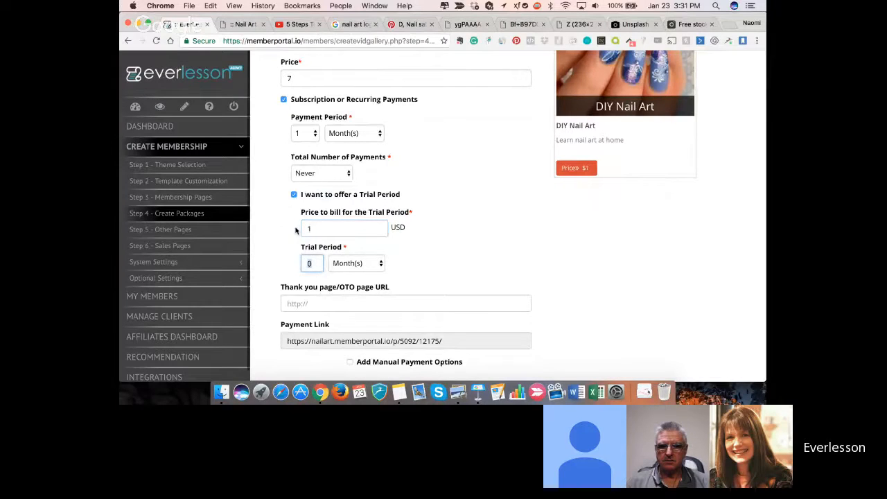
click(367, 266)
click(344, 245)
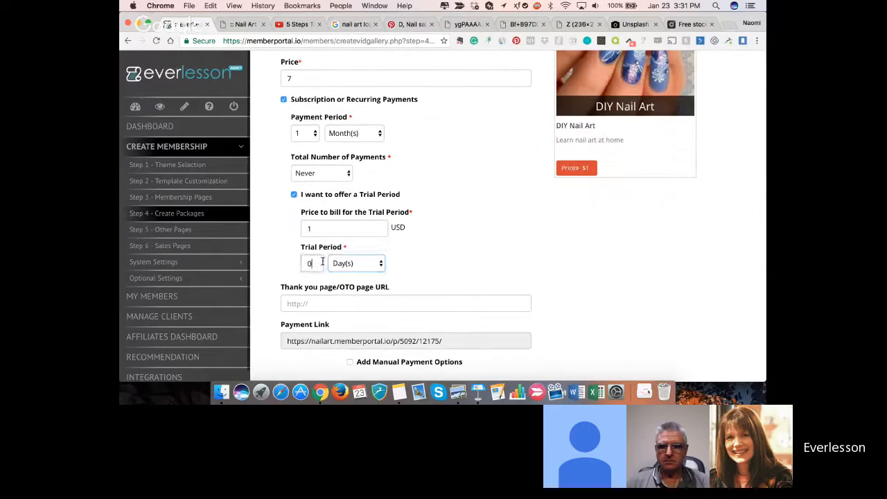
click(310, 263)
key(Tab)
scroll(303, 213, down, 1)
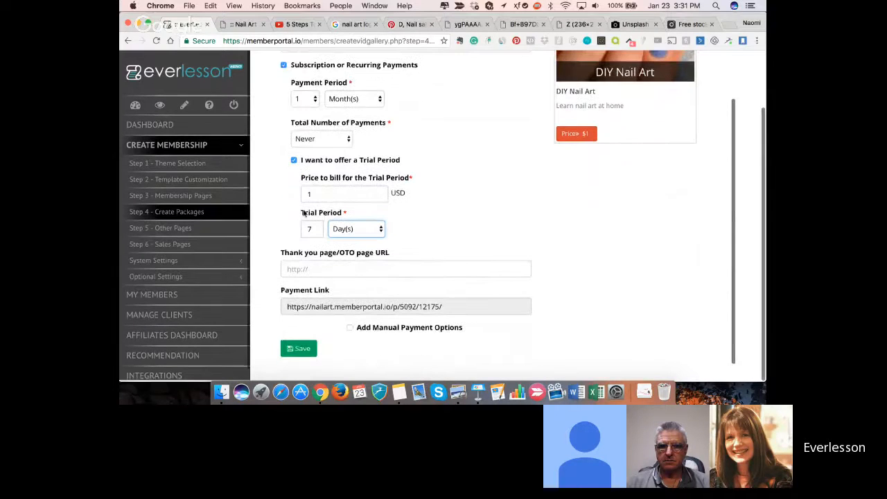
- Select the package's payment link and save the payment options, leaving the thank you page/OTO page URL blank
click(333, 269)
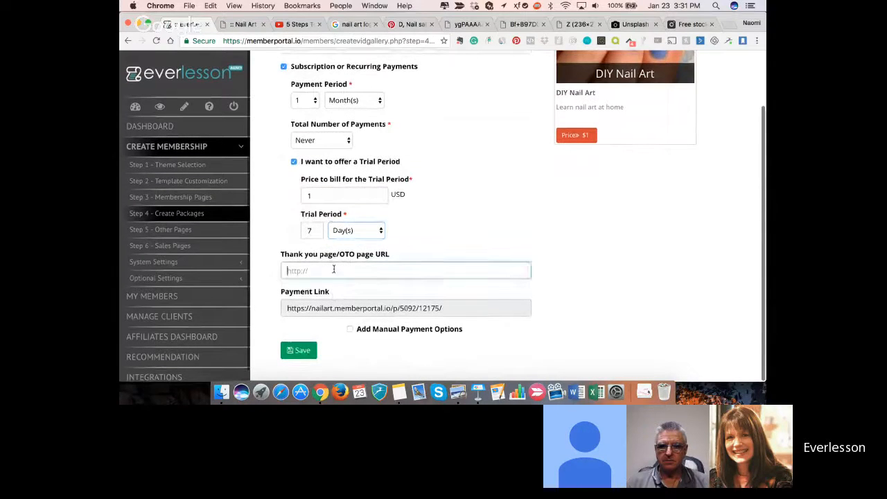
scroll(333, 270, up, 5)
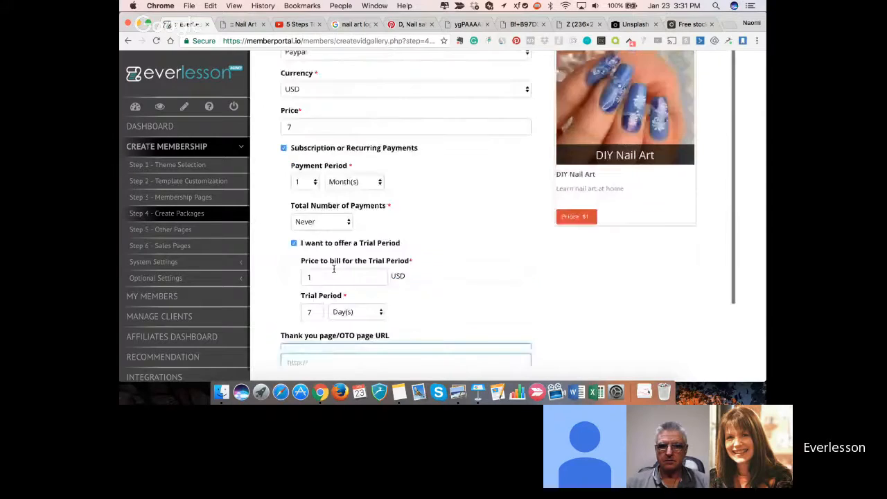
scroll(334, 213, down, 3)
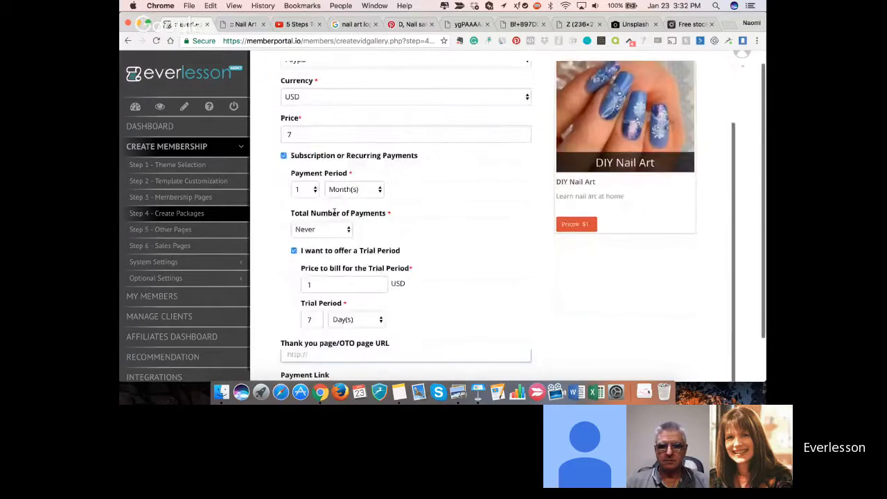
scroll(334, 212, down, 2)
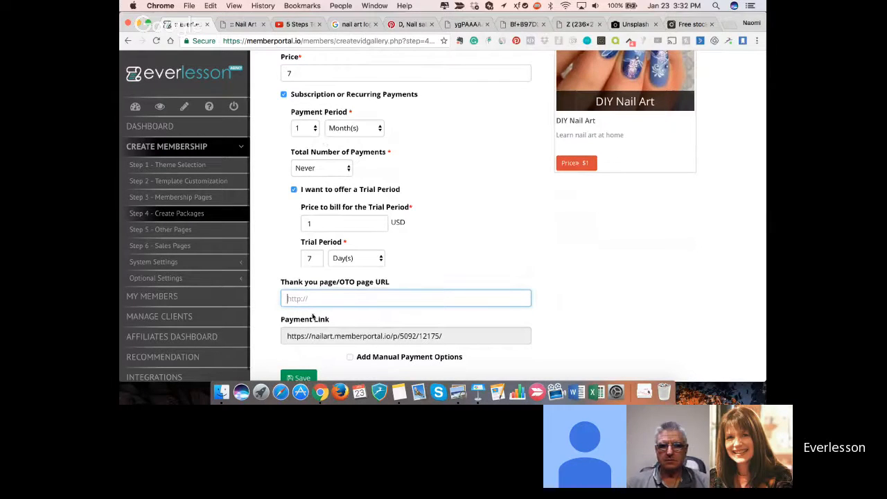
scroll(323, 296, down, 1)
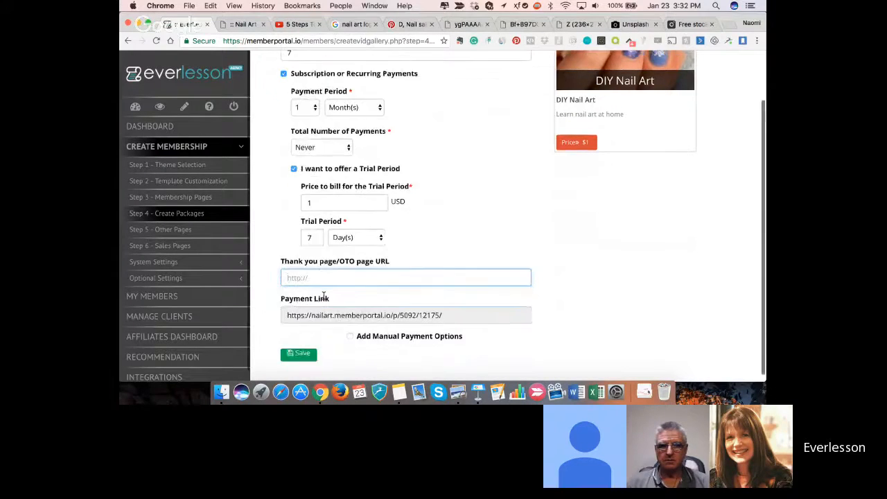
triple_click(343, 307)
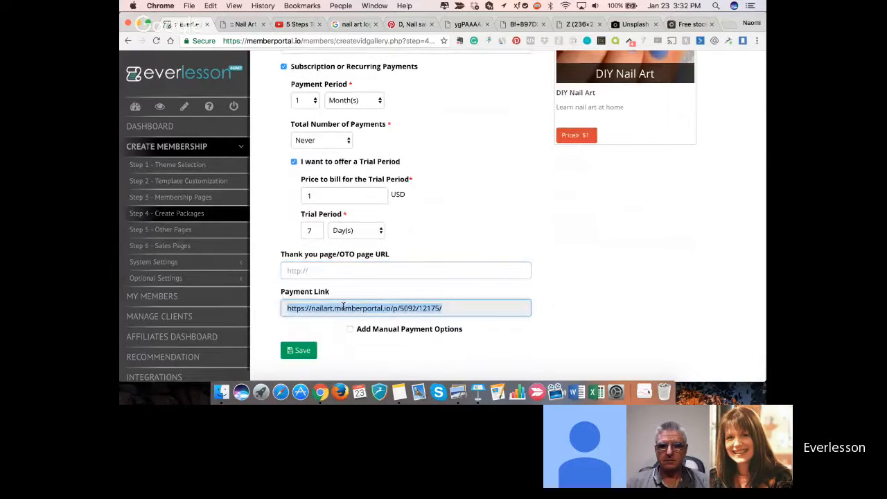
click(301, 350)
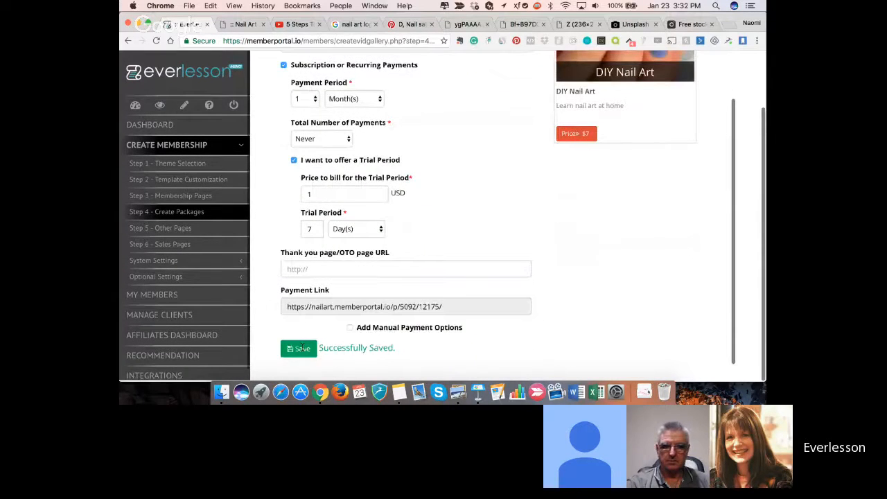
scroll(298, 306, up, 5)
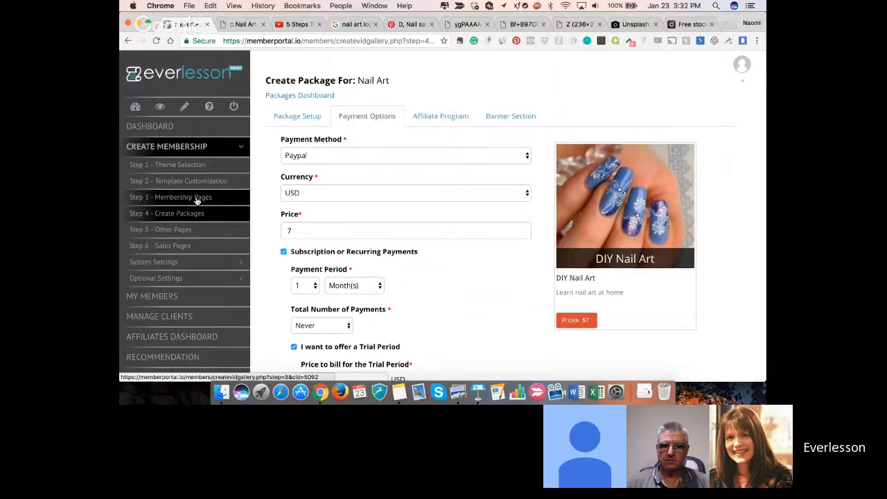
- Assign the DIY Nail Art package to the Nail Art, Grow Long and Strong and Your Title video pages under DIY Nail Art 101
click(197, 198)
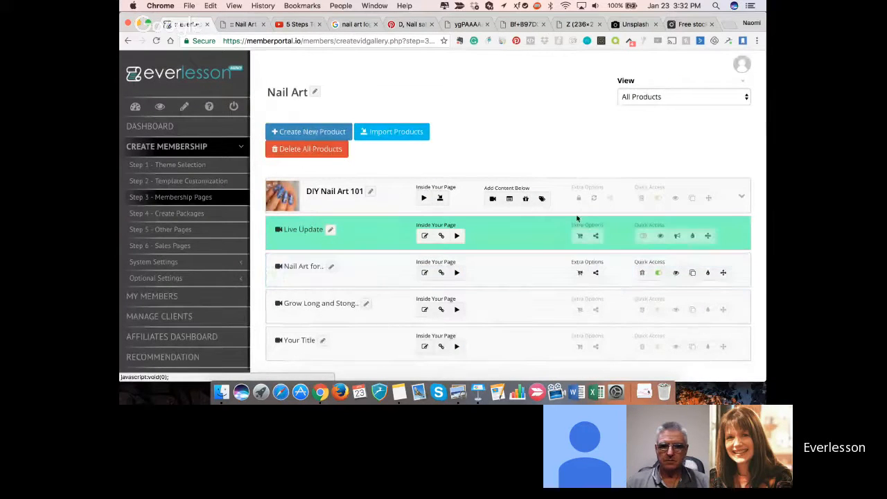
click(579, 272)
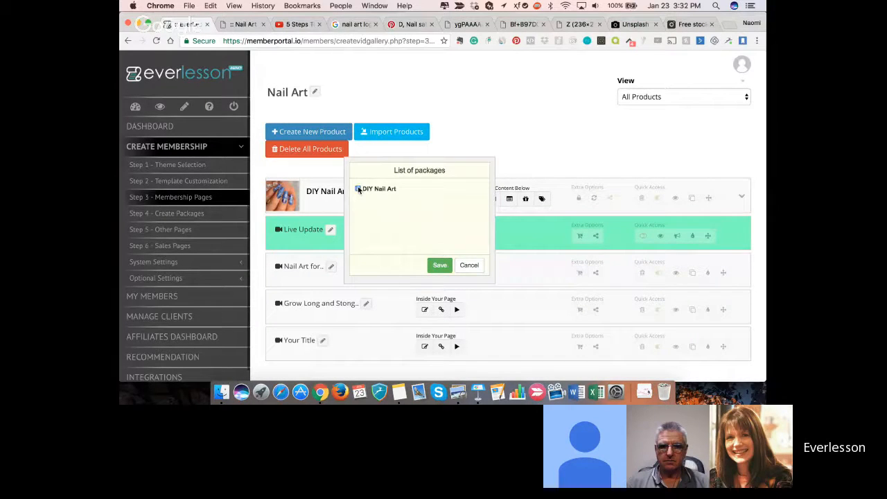
click(440, 265)
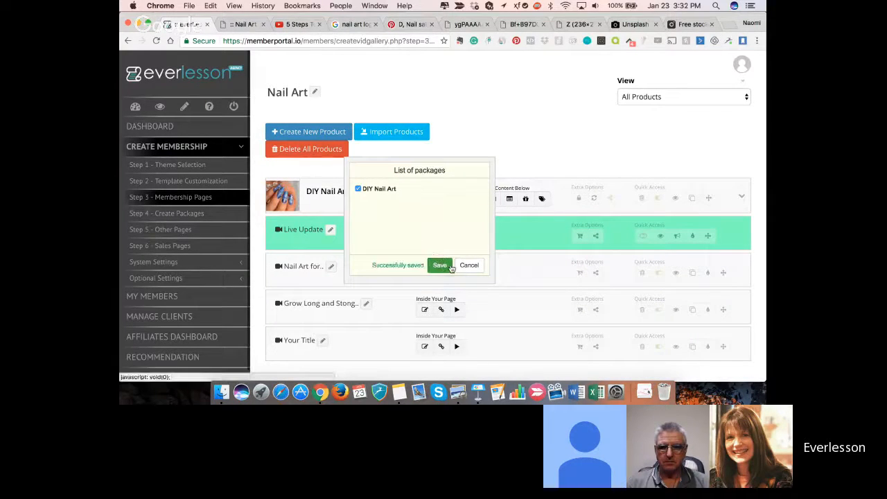
click(579, 309)
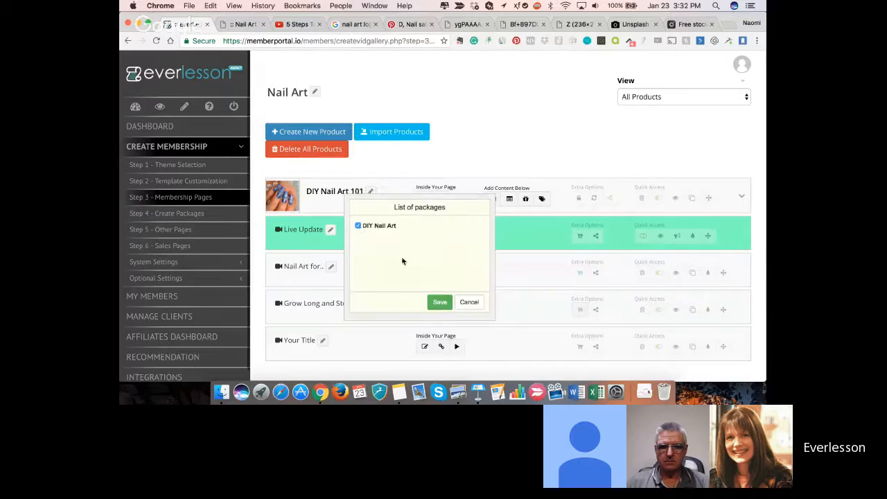
click(440, 303)
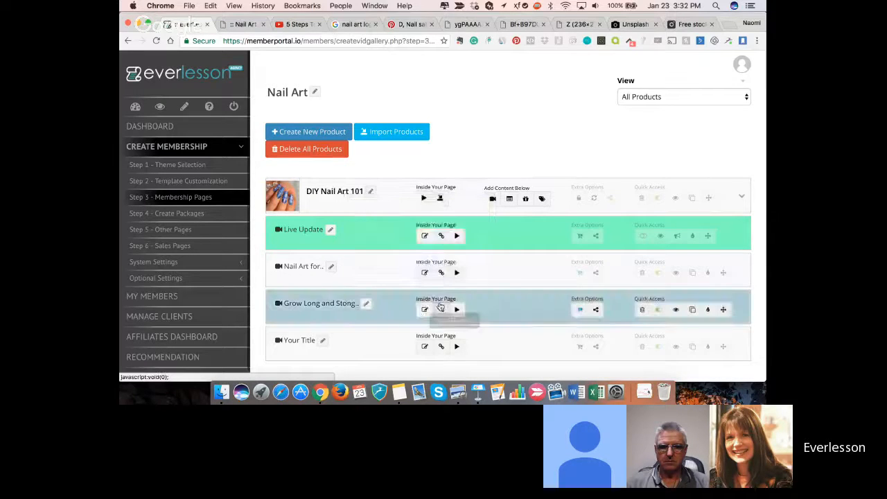
click(579, 343)
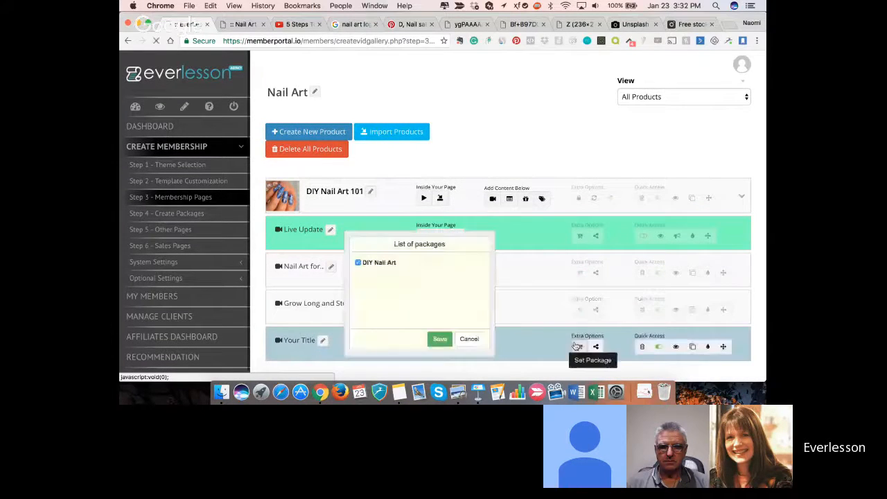
click(357, 263)
click(444, 340)
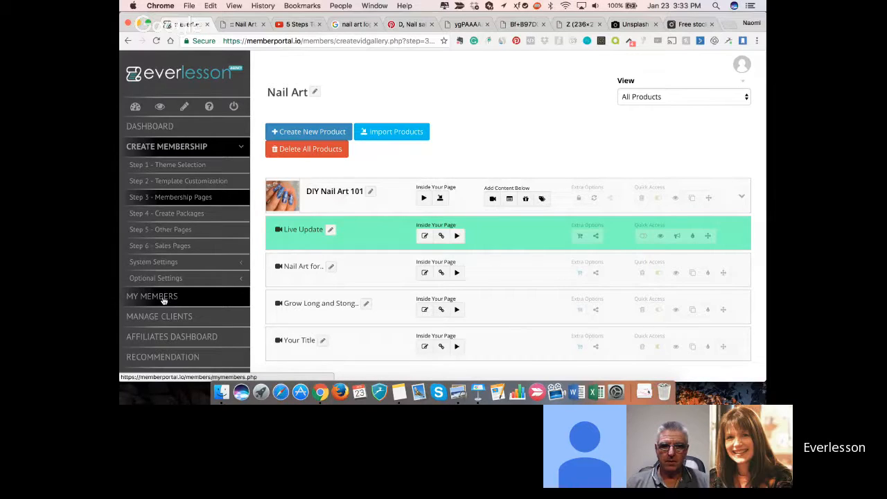
- Open the signup form of DIY Nail Art 101's package, disable captcha for its Sign Up URL and copy that URL
click(178, 216)
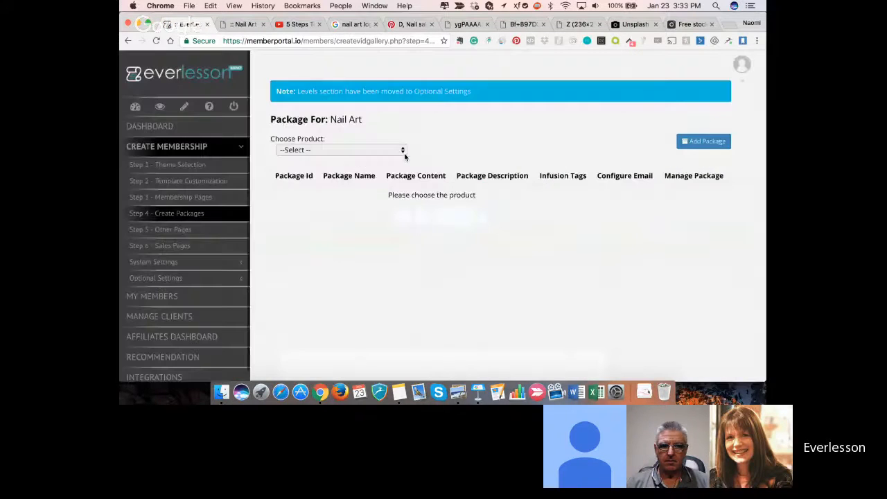
click(402, 152)
click(387, 159)
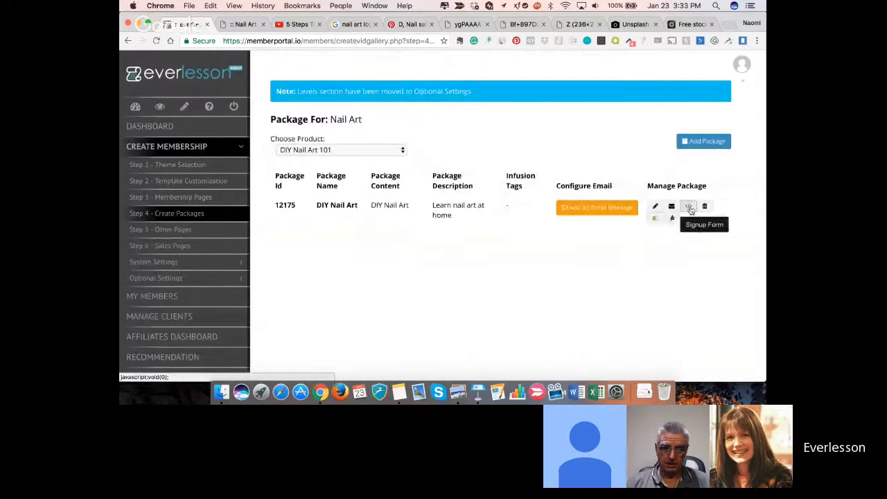
click(688, 208)
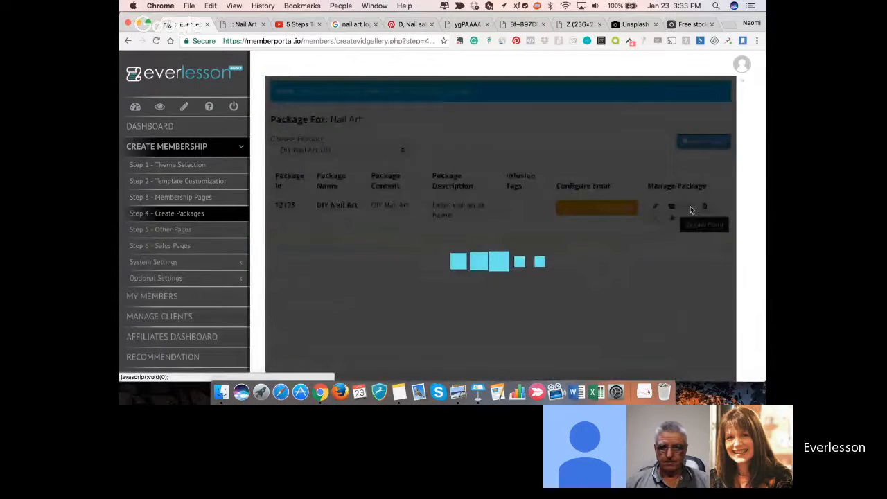
click(669, 158)
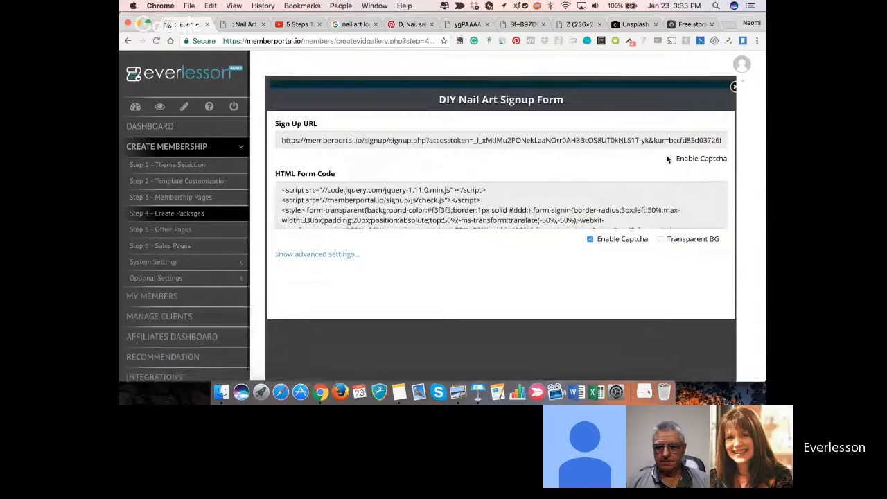
click(652, 140)
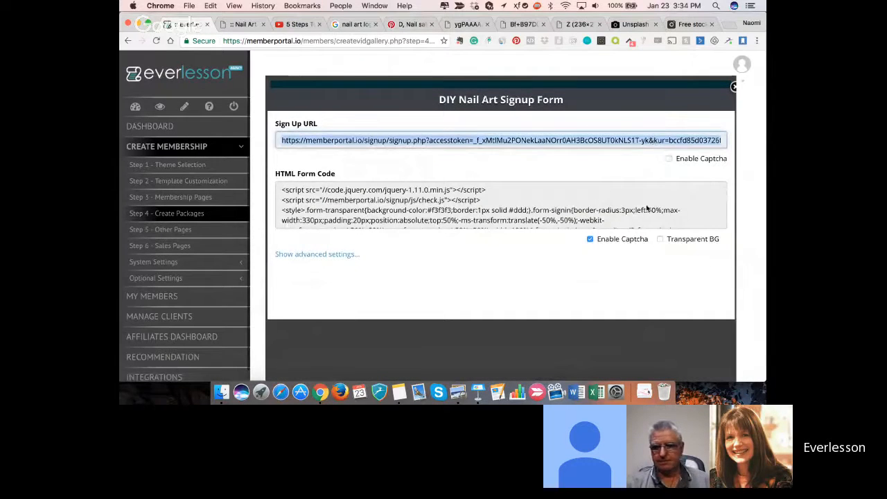
click(740, 65)
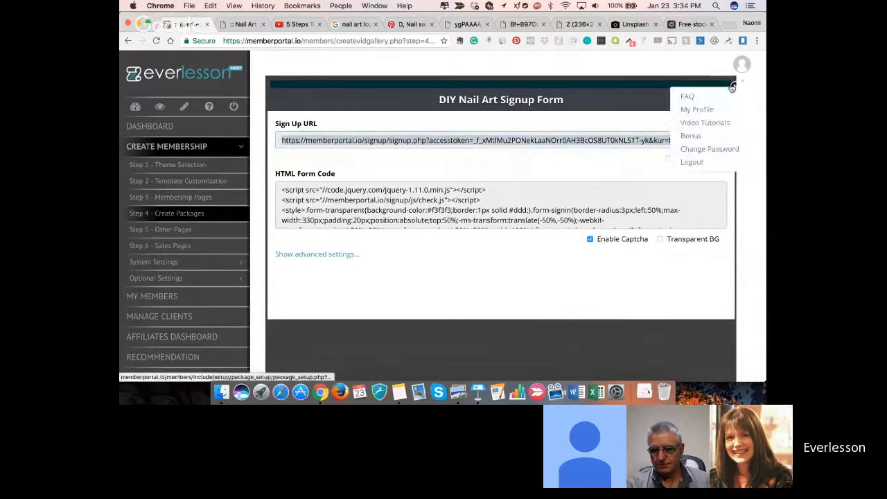
click(684, 96)
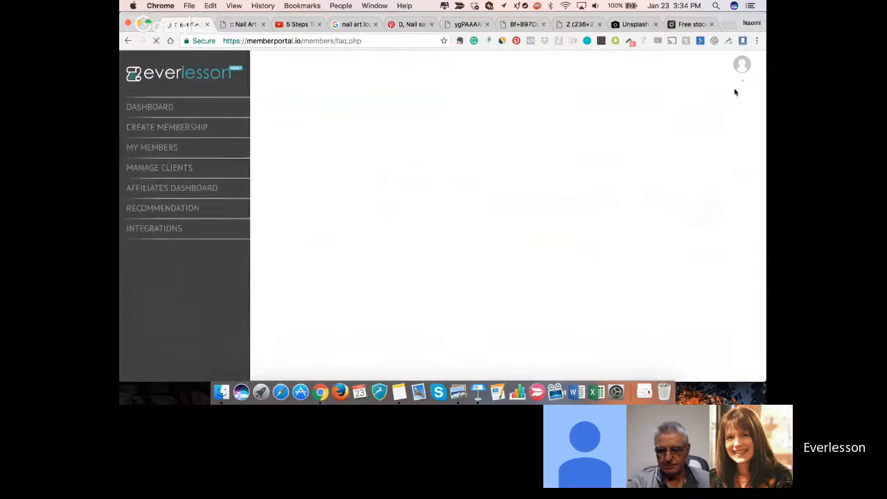
- Load the copied sign-up URL in place of the Nail Art login page and view the sign-up form
click(239, 25)
click(267, 41)
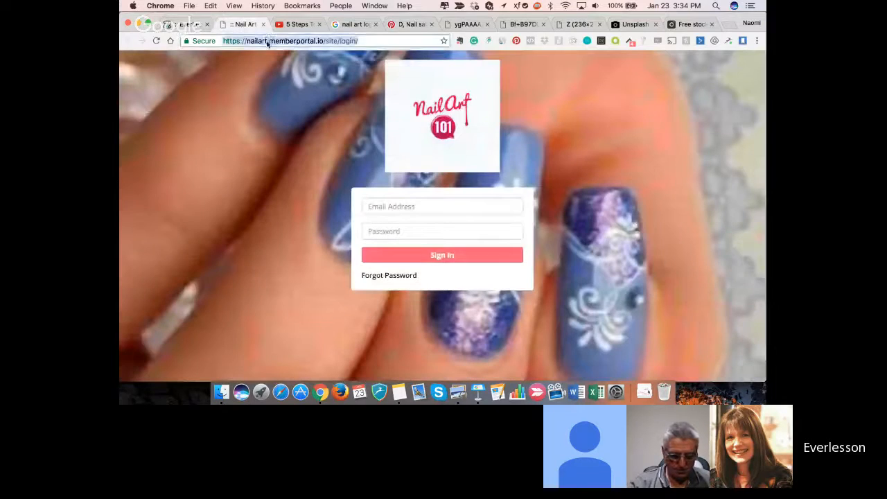
key(super+v)
key(Return)
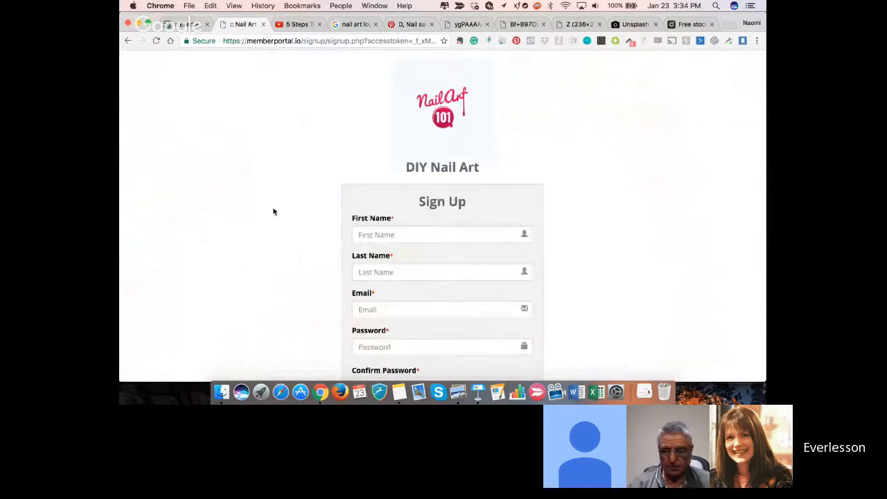
scroll(273, 211, down, 2)
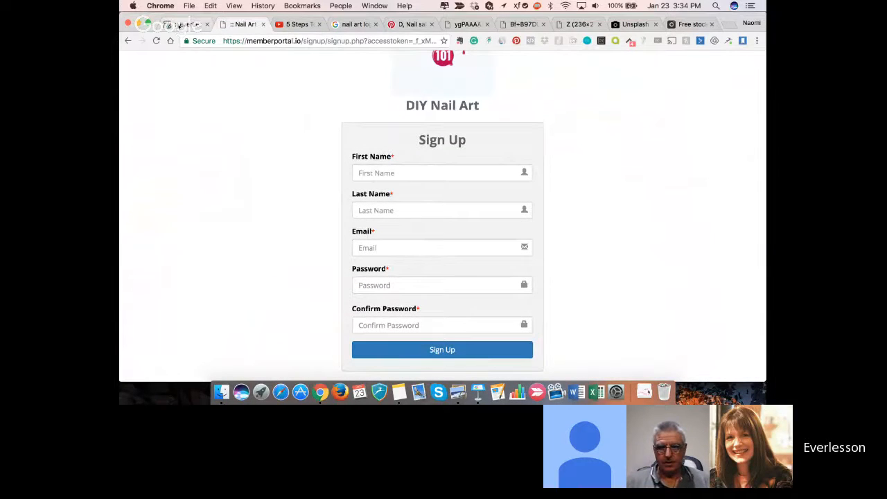
- Find the Nail Art membership on the EverLesson dashboard
click(178, 25)
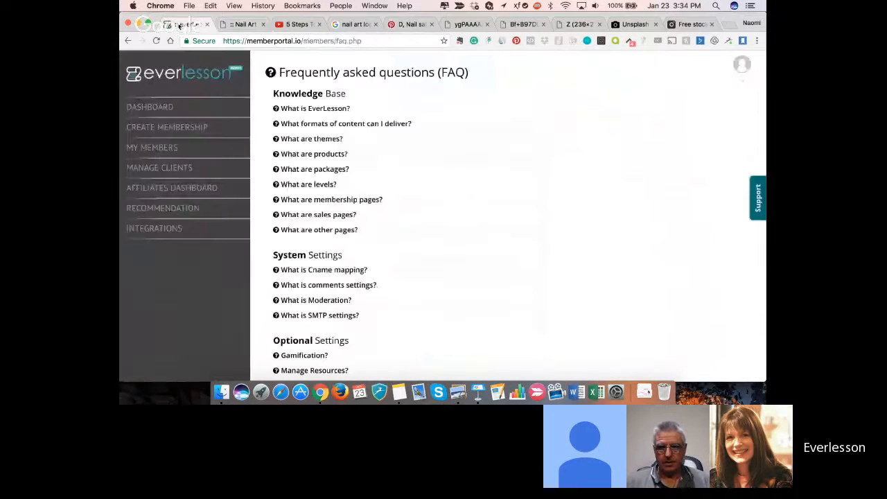
click(158, 108)
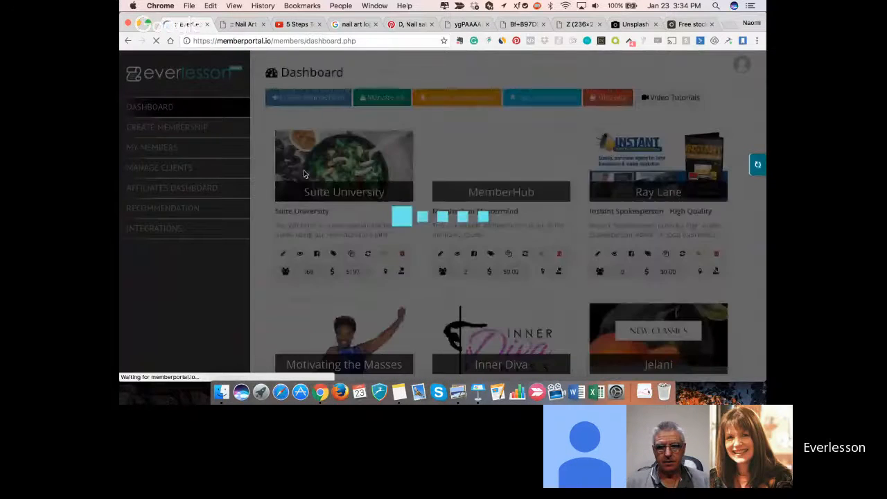
scroll(293, 283, down, 5)
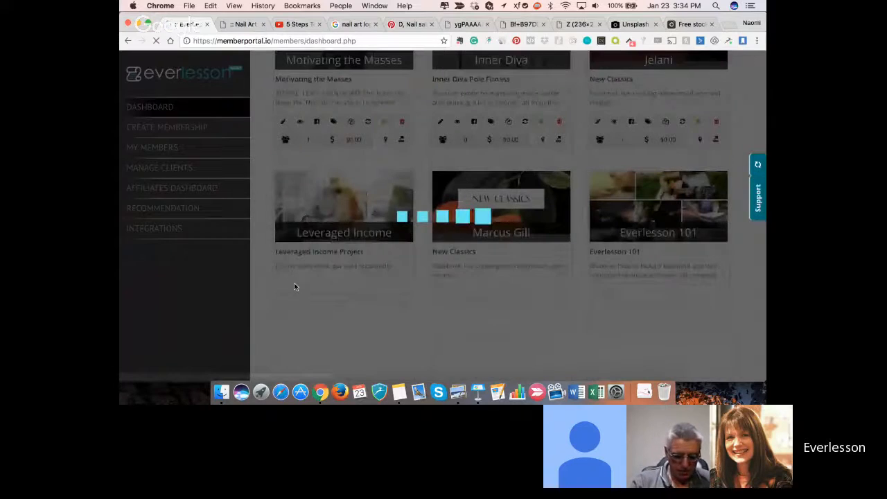
scroll(294, 287, down, 5)
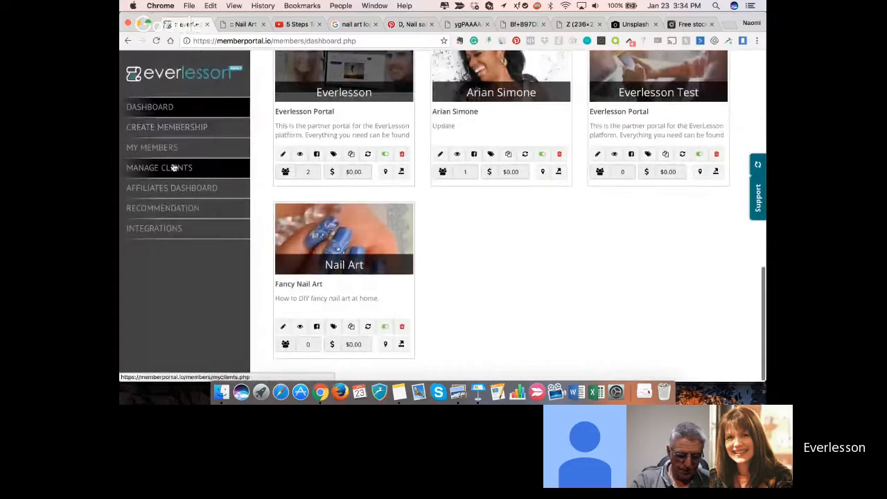
- Fill in the member's first name, last name and e-mail on the DIY Nail Art sign-up form
click(243, 23)
click(403, 172)
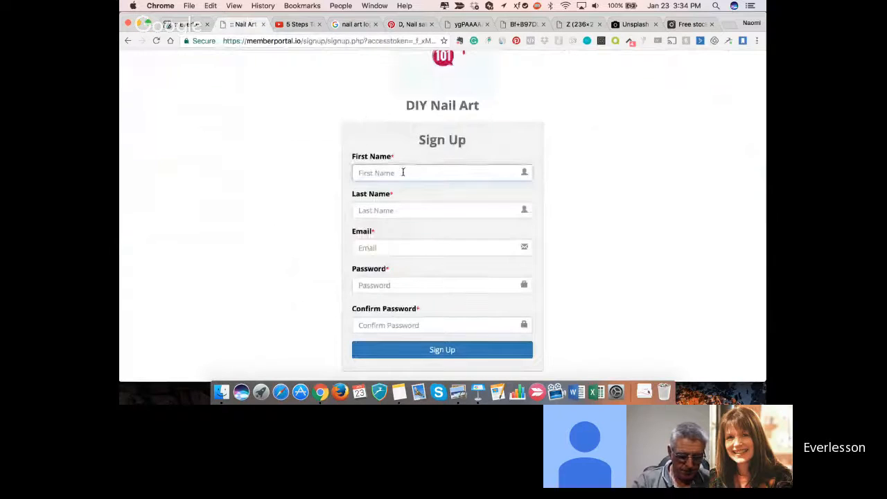
key(Tab)
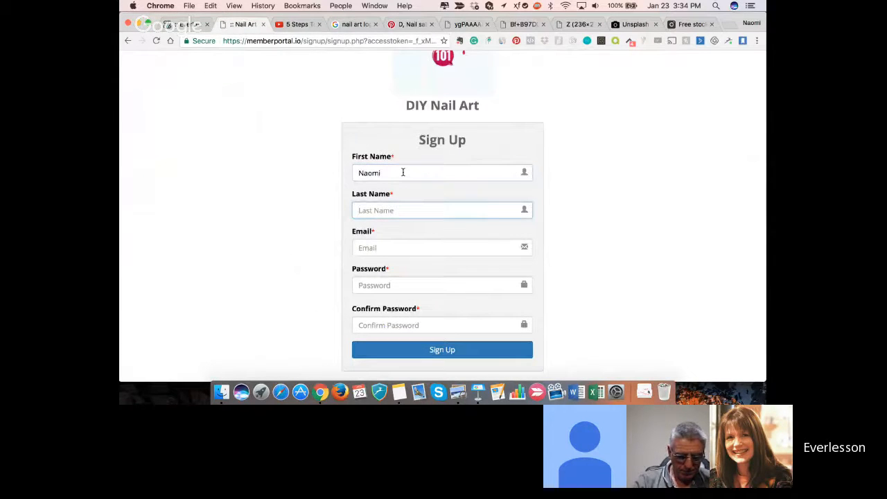
key(Tab)
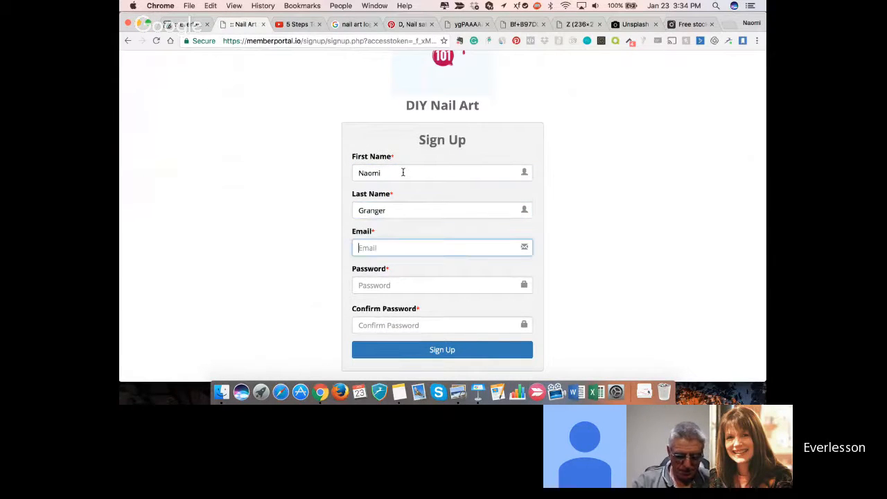
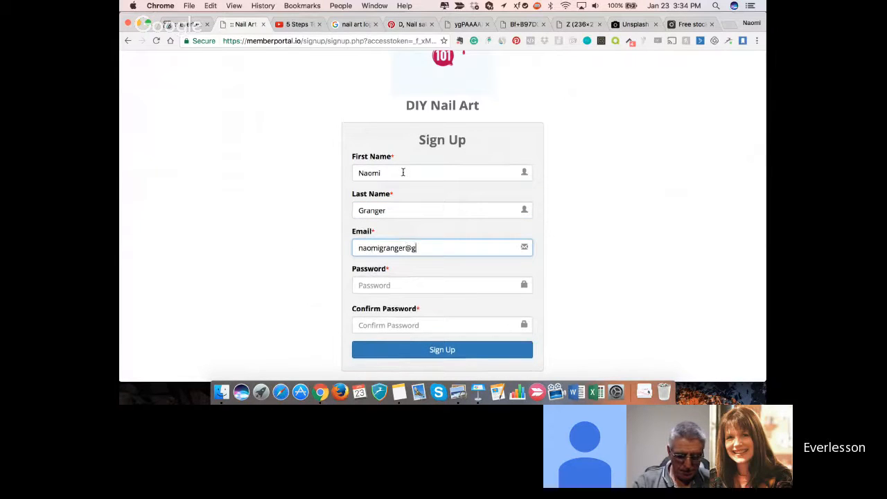
- Enter and confirm the account password, and submit the DIY Nail Art sign-up
key(Tab)
text(••)
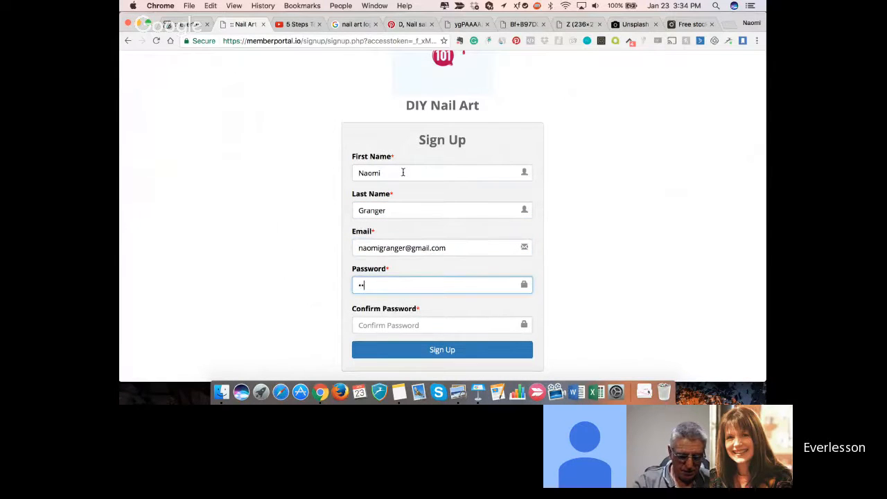
text(•••••)
key(Tab)
text(•)
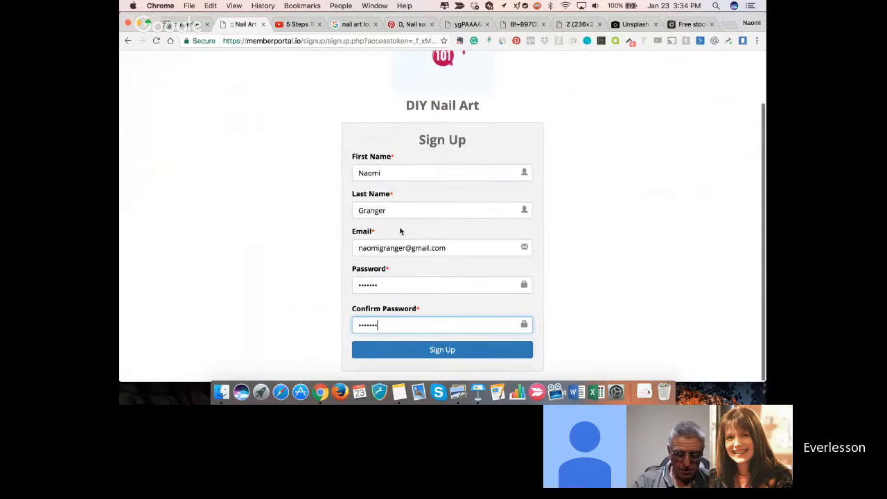
click(408, 354)
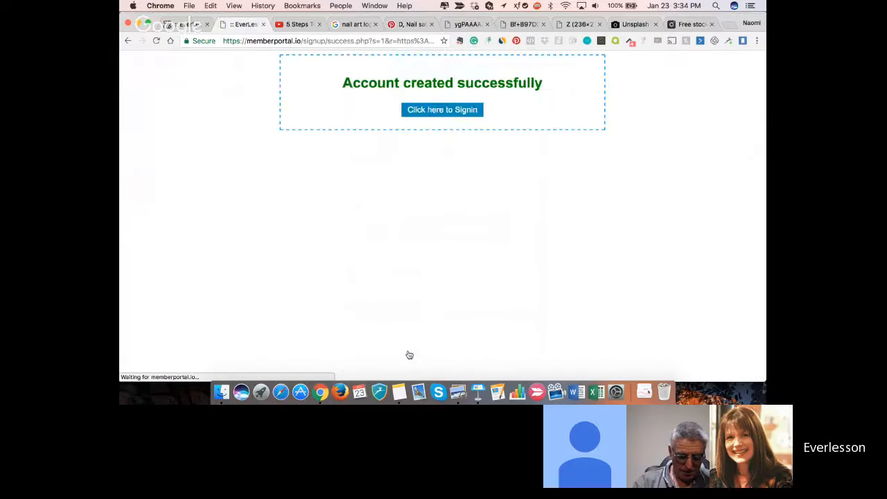
- Sign in to the Nail Art site with the new member's e-mail and account password, and view the accessible products
click(440, 111)
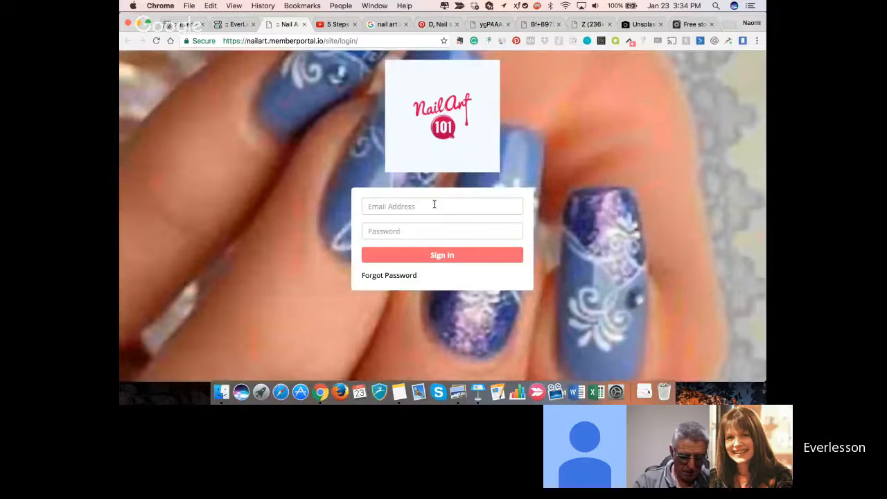
click(434, 205)
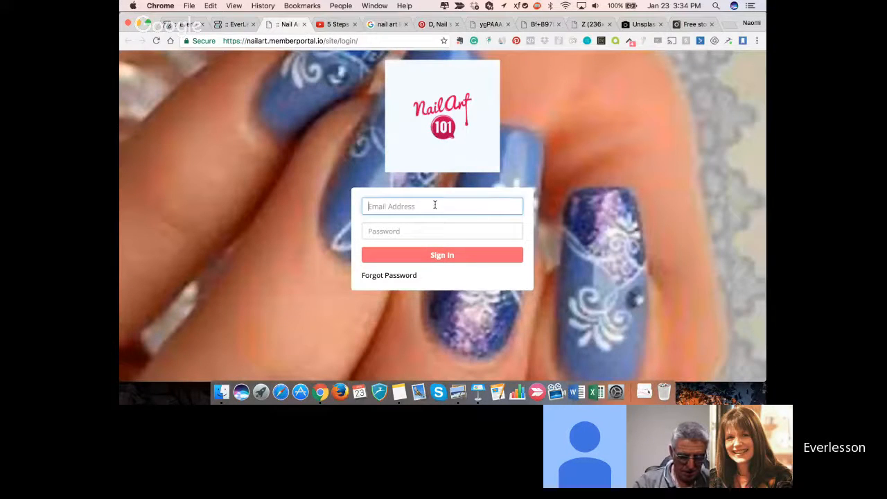
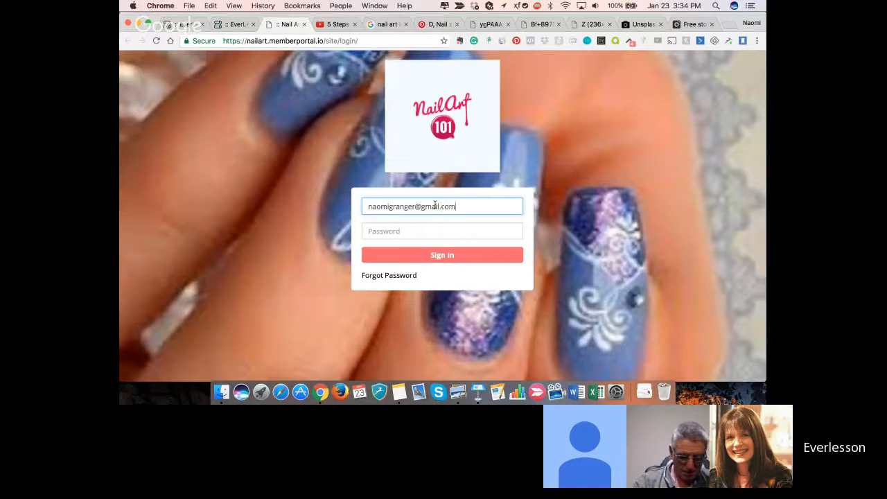
key(Tab)
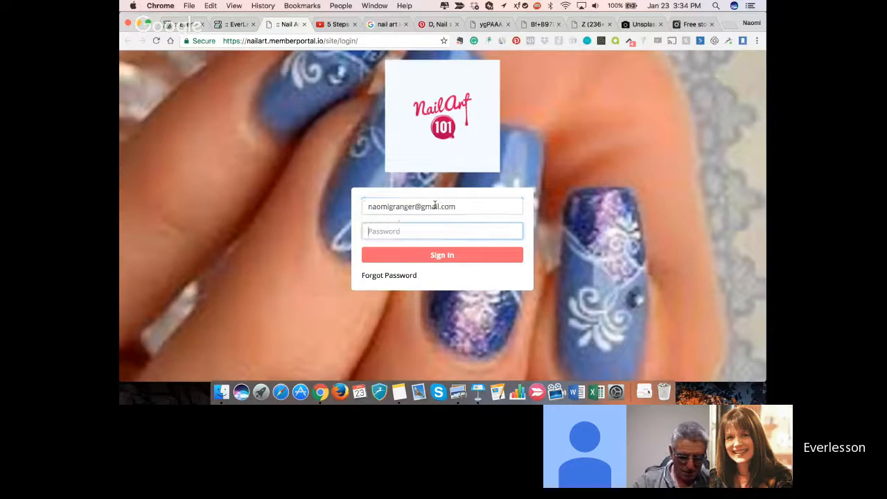
text(n)
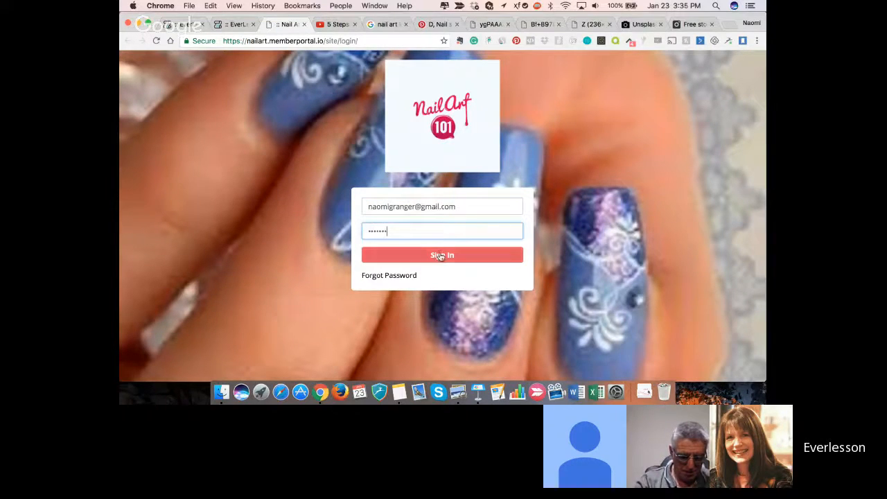
click(441, 256)
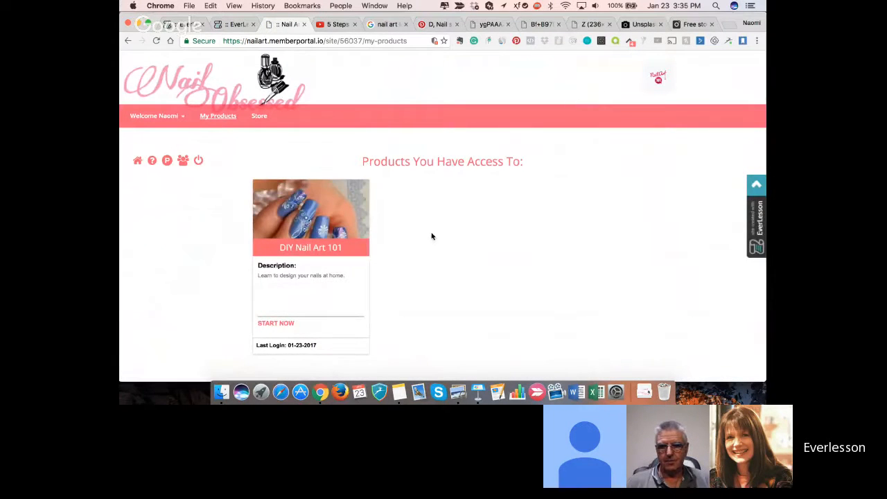
scroll(431, 236, down, 2)
scroll(431, 237, up, 2)
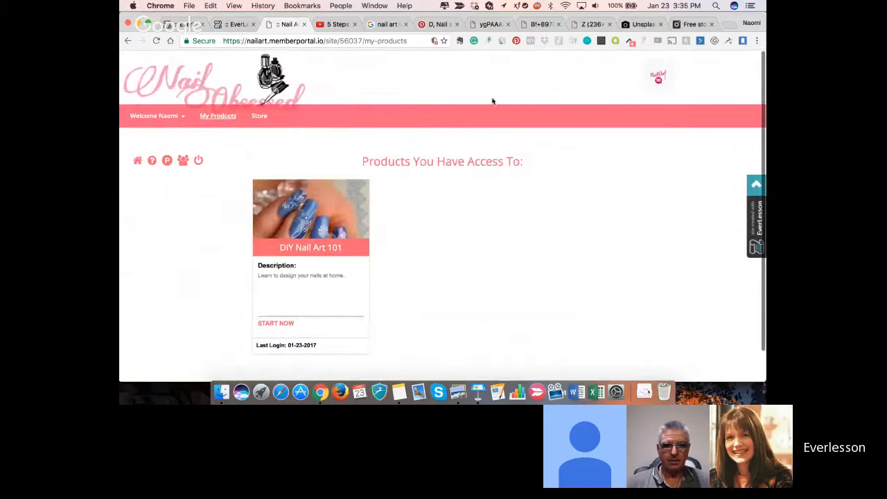
- Open the DIY Nail Art 101 product and look through its Nail Art for Beginners lesson
click(301, 240)
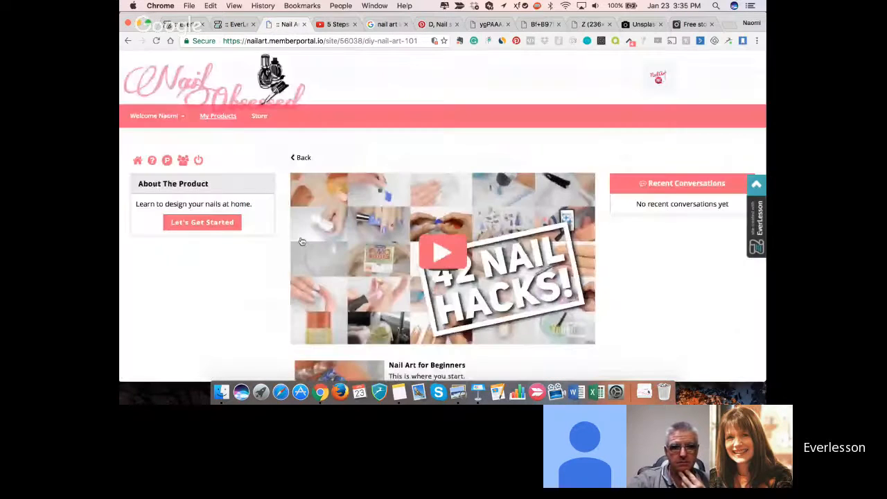
scroll(301, 241, down, 3)
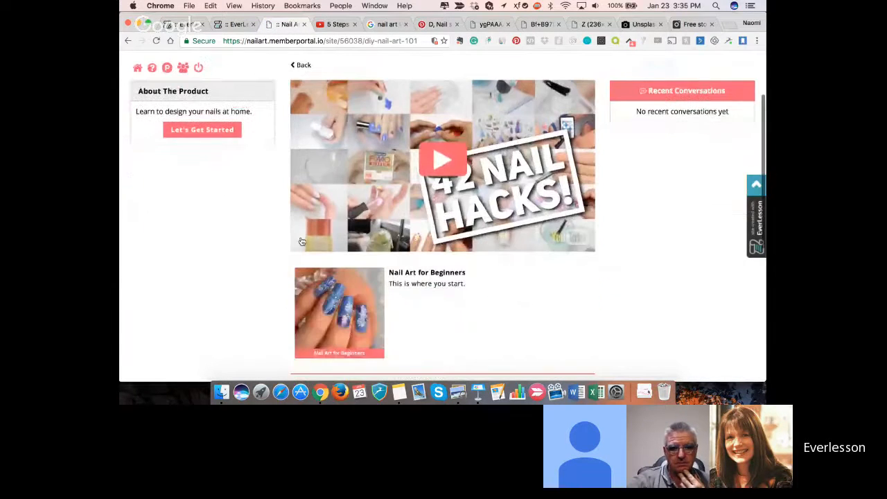
scroll(302, 241, down, 5)
click(423, 91)
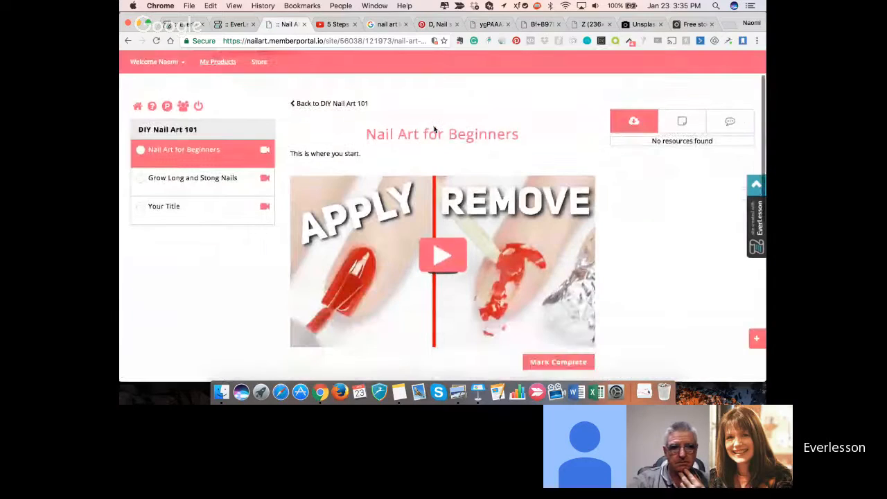
scroll(434, 197, down, 2)
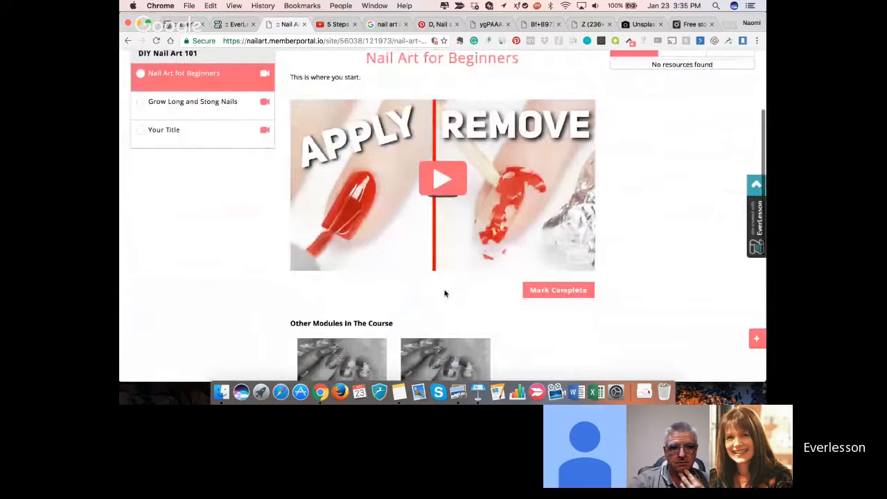
scroll(439, 300, up, 2)
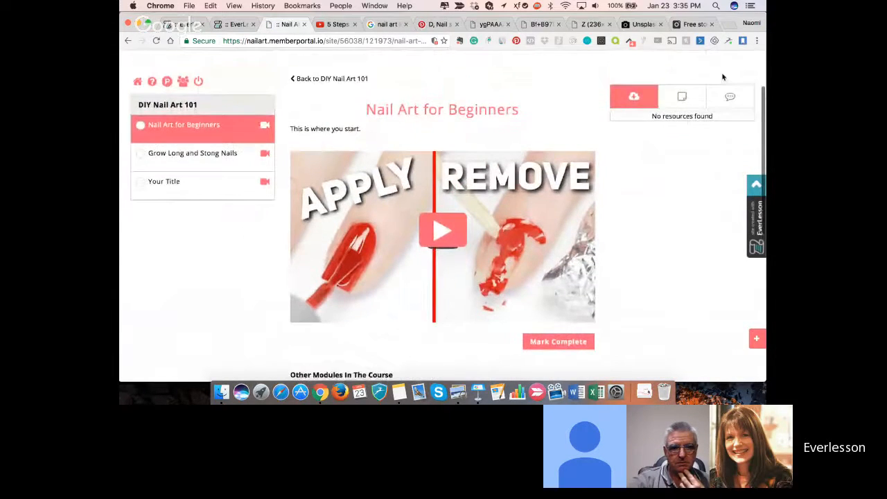
- Post the comment "This video was awesome" on the Nail Art for Beginners lesson
scroll(641, 192, down, 6)
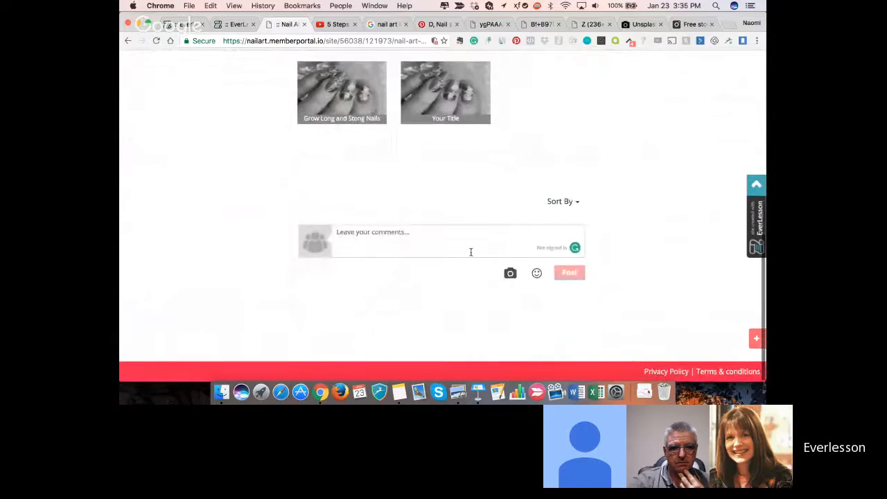
click(470, 249)
text(This )
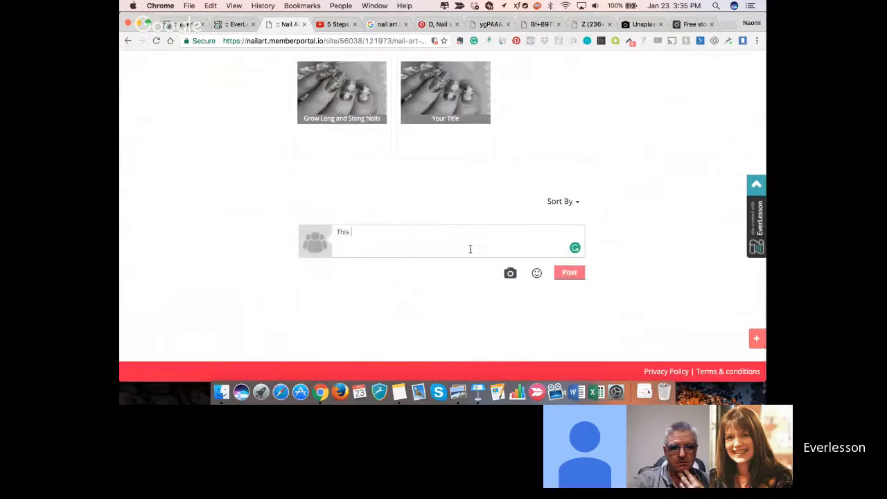
text(video was awesome)
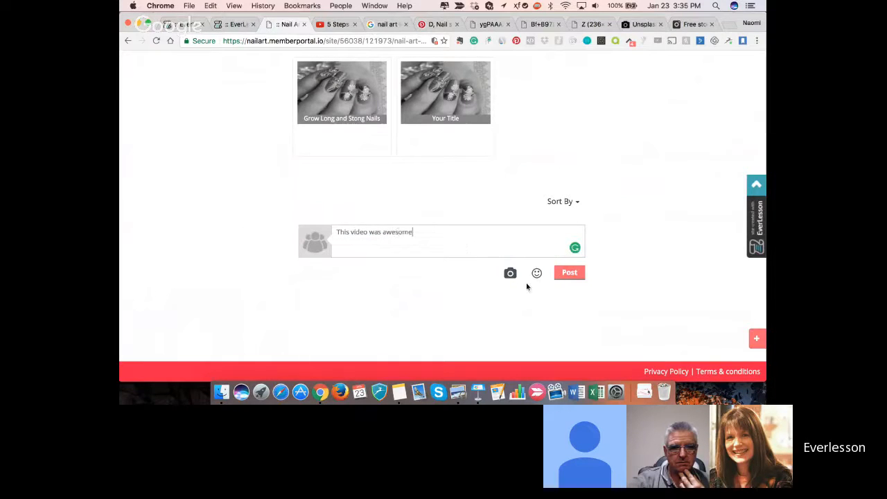
click(574, 273)
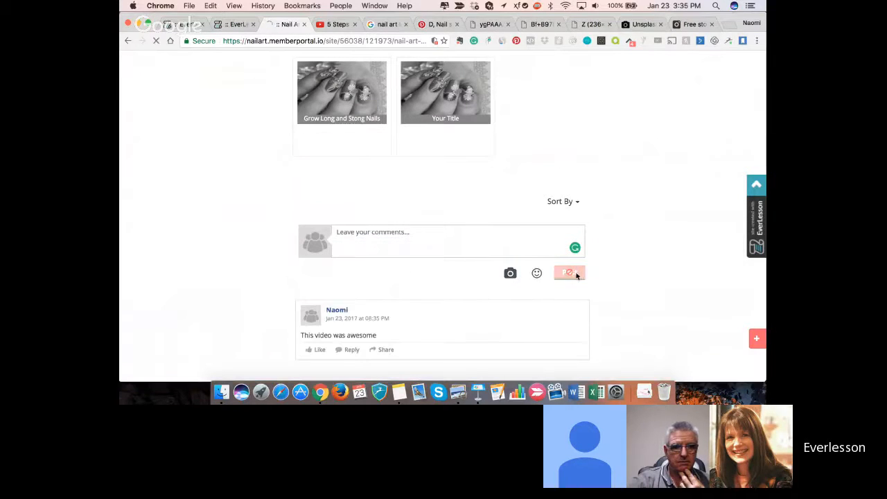
- Like the posted comment and reply to it with "I loved it also"
scroll(460, 286, up, 2)
scroll(461, 286, down, 3)
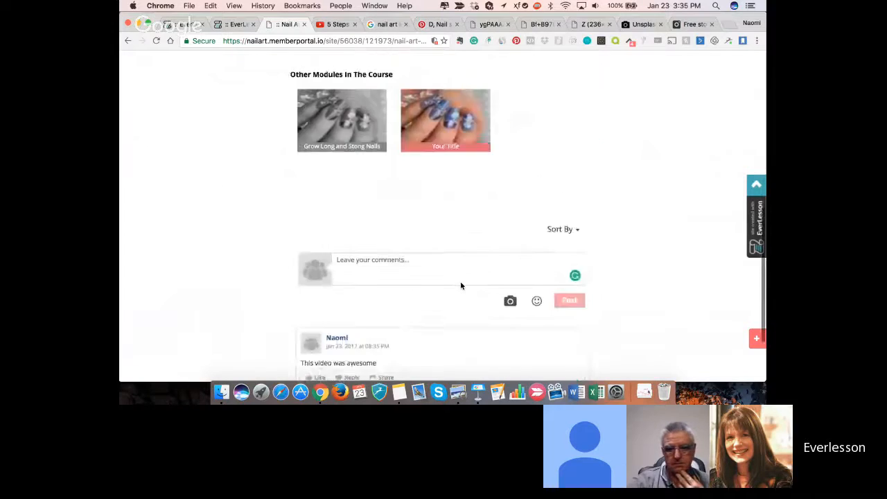
click(315, 284)
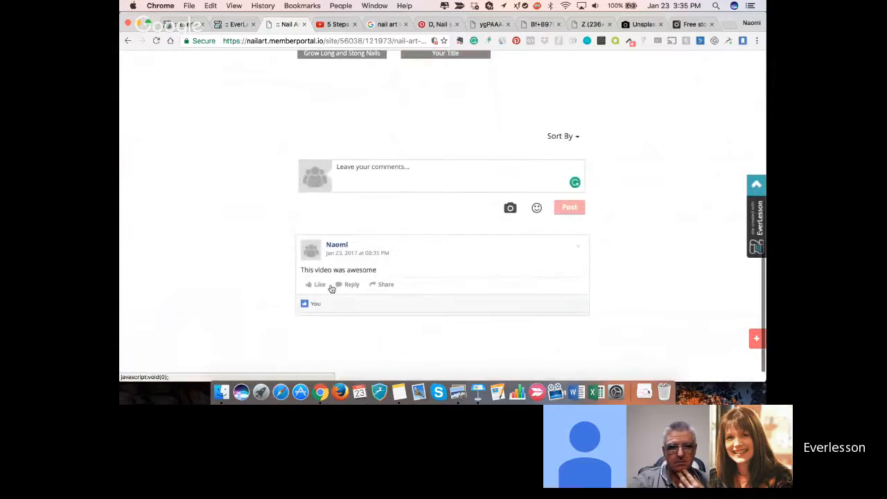
click(348, 285)
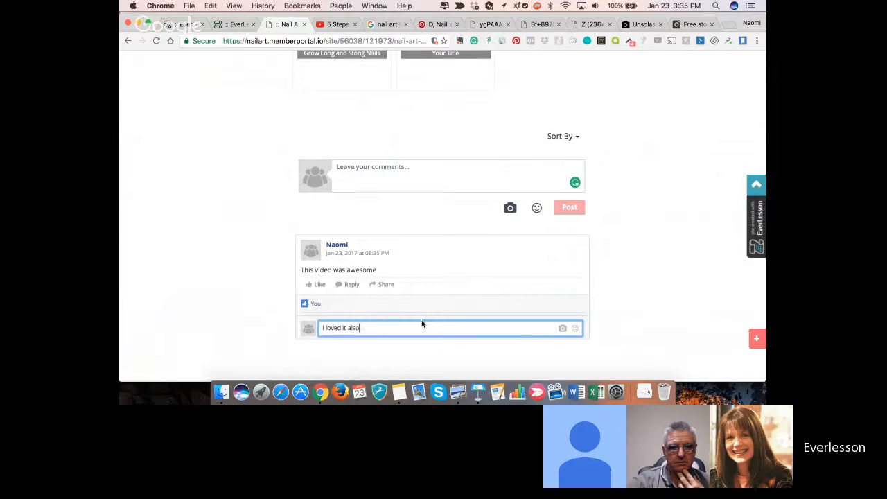
text(I loved it also)
key(Return)
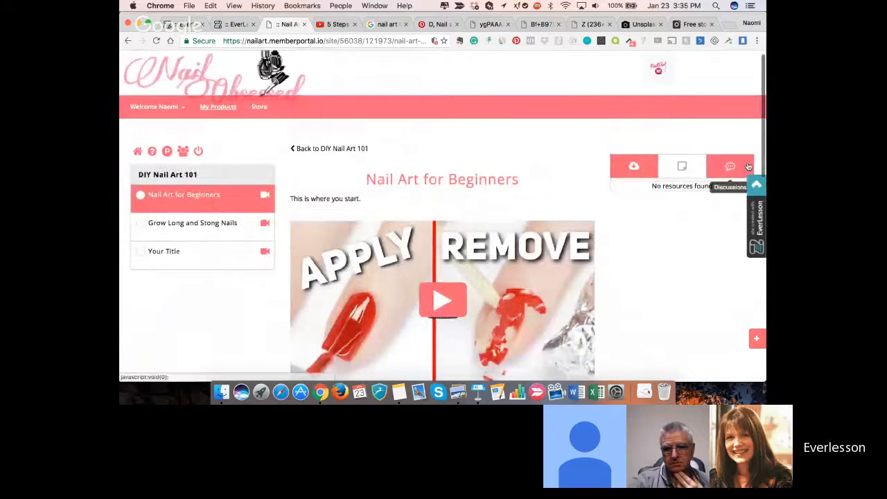
- Reload the lesson page and view its recent discussions and its resources
click(731, 169)
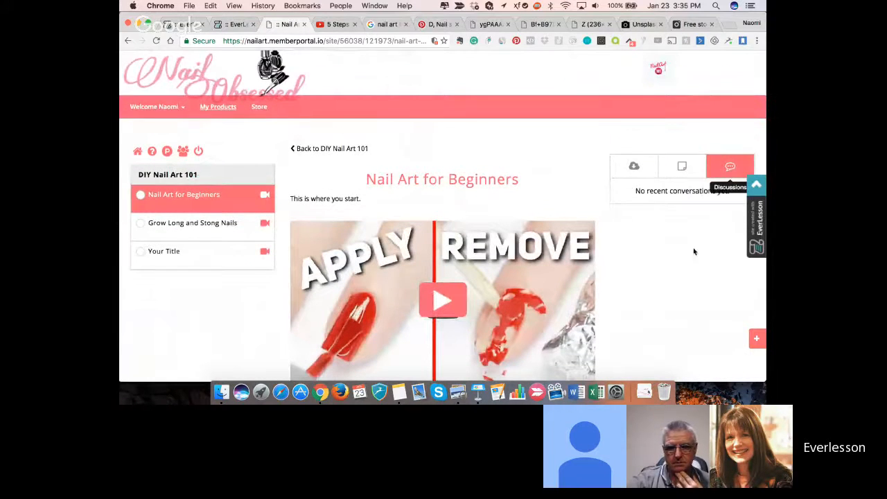
scroll(693, 250, down, 2)
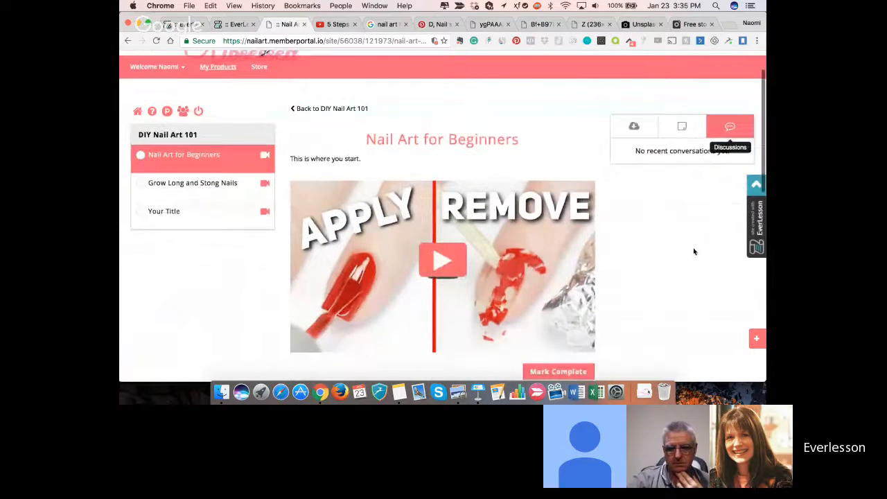
click(156, 40)
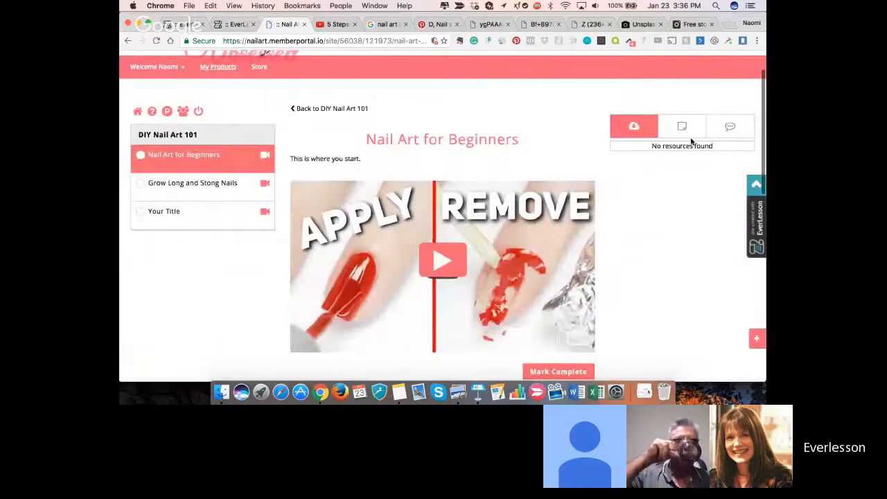
click(729, 126)
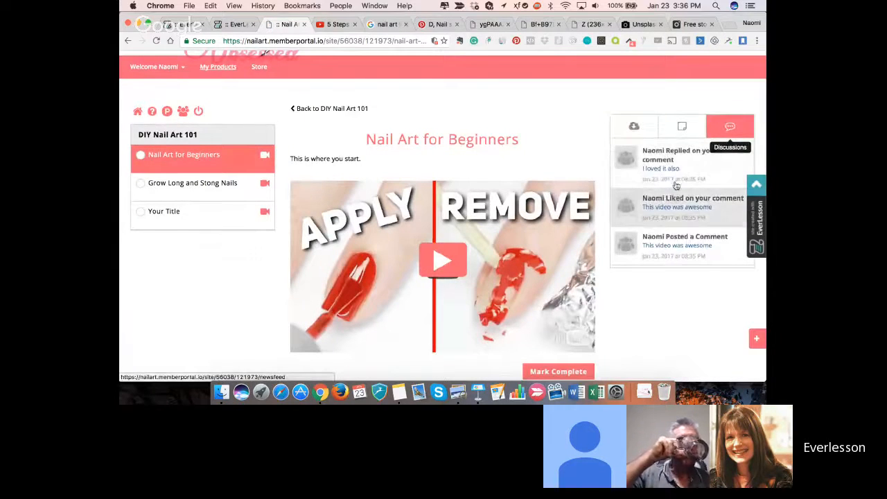
click(630, 131)
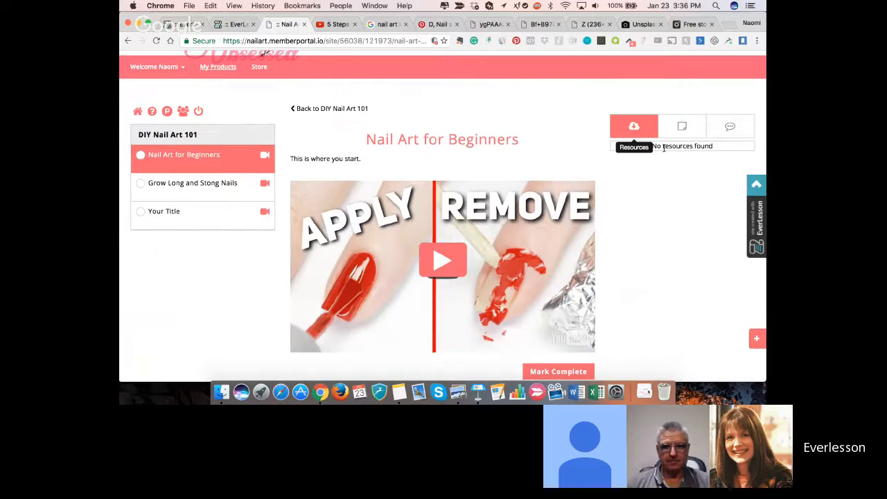
scroll(582, 249, down, 2)
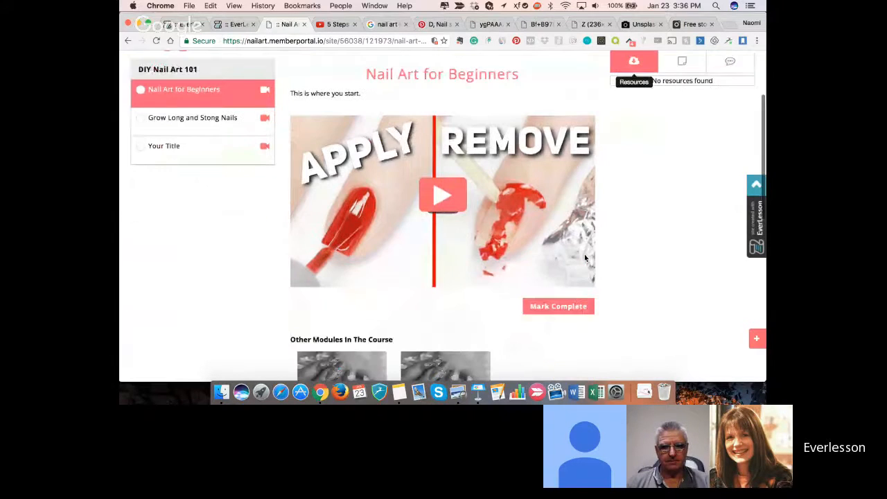
scroll(609, 135, up, 1)
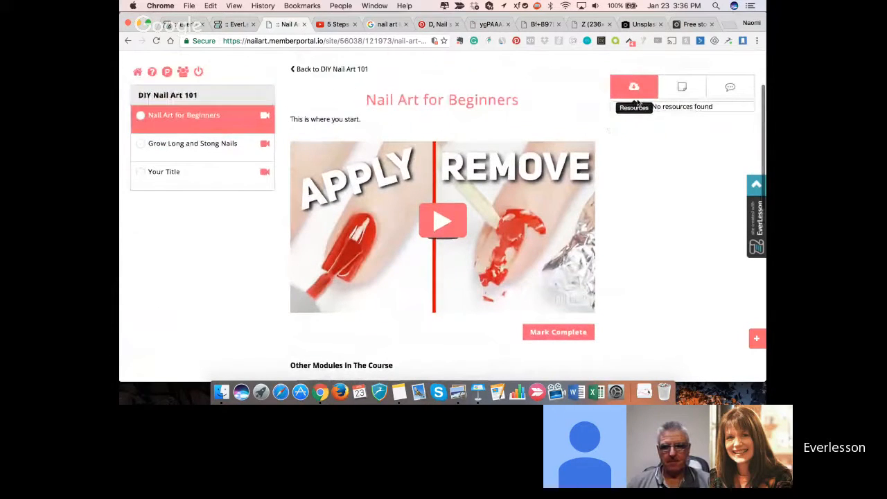
- Show the lesson's notes, play the video, skip ahead to about 1:55 and pause it at 2:13
click(679, 91)
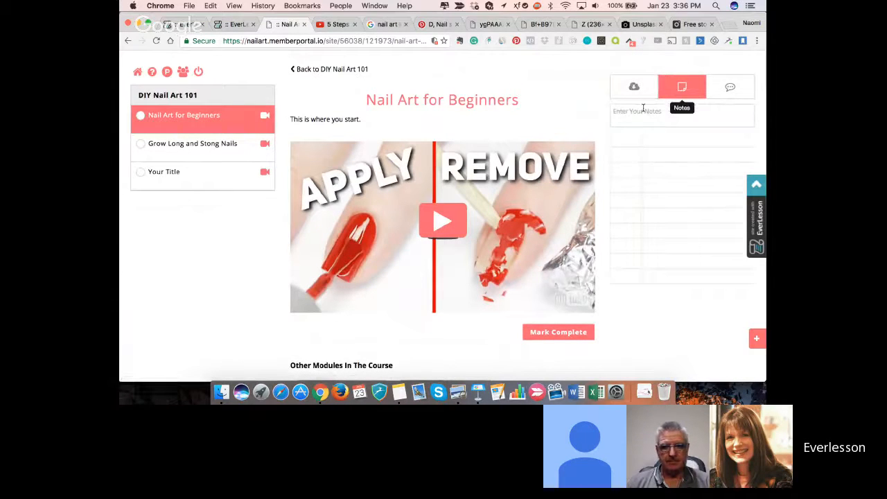
click(444, 225)
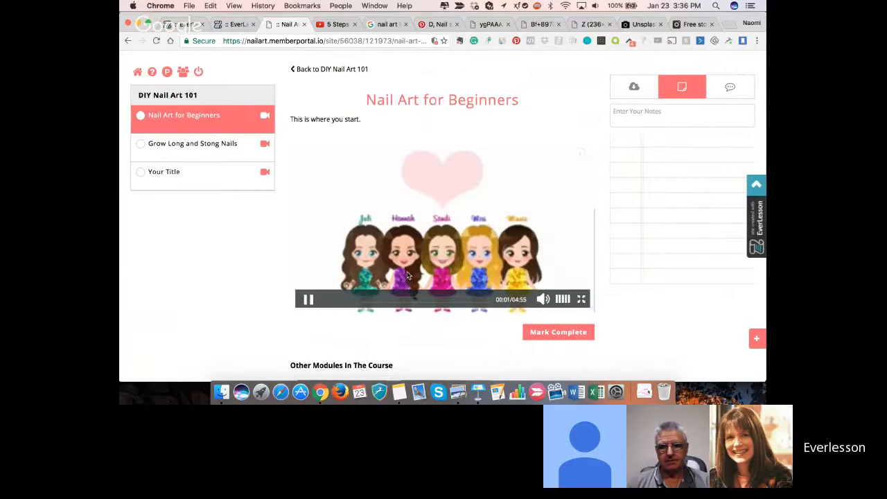
click(388, 300)
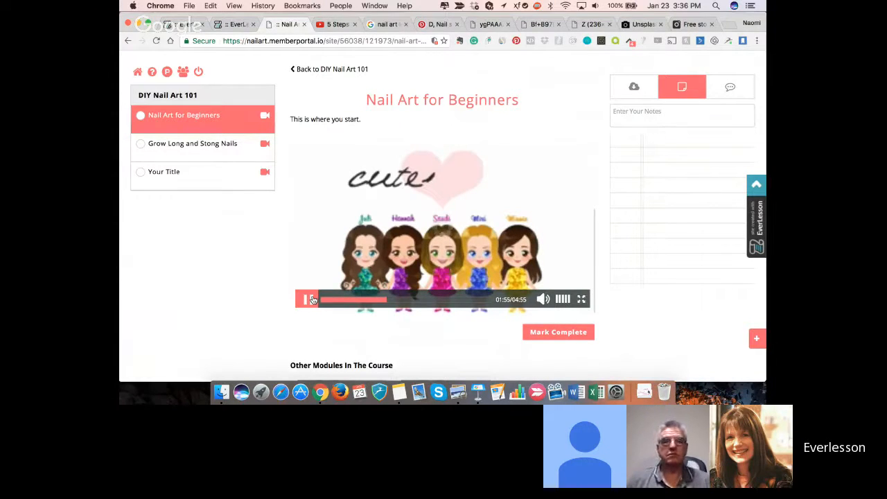
key(super+r)
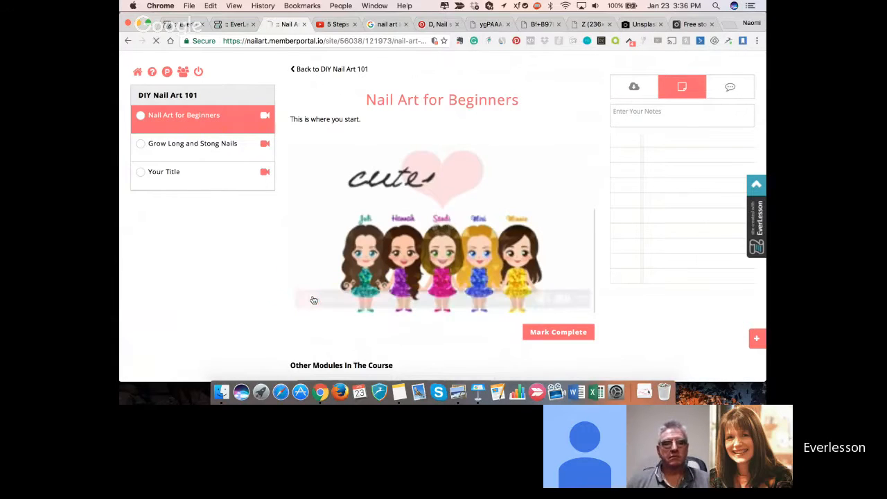
click(308, 300)
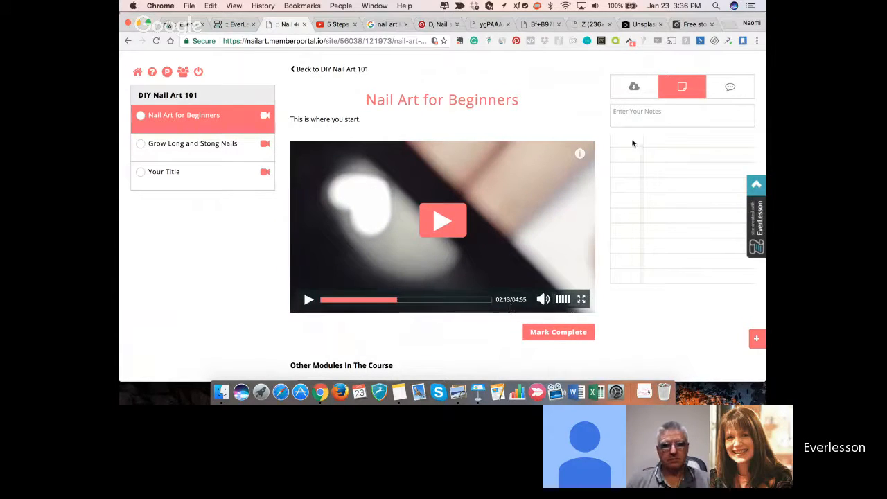
- Add the note "This is how to remove polish" at the video's paused position
click(660, 117)
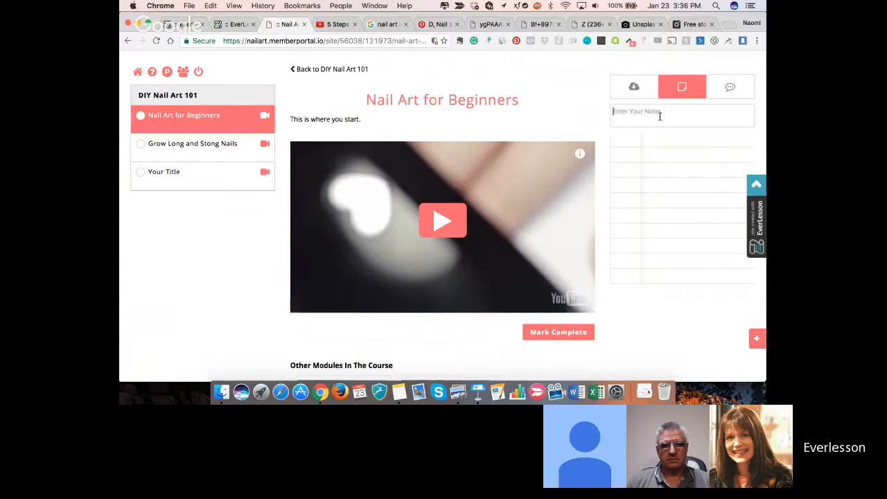
text(This is ho)
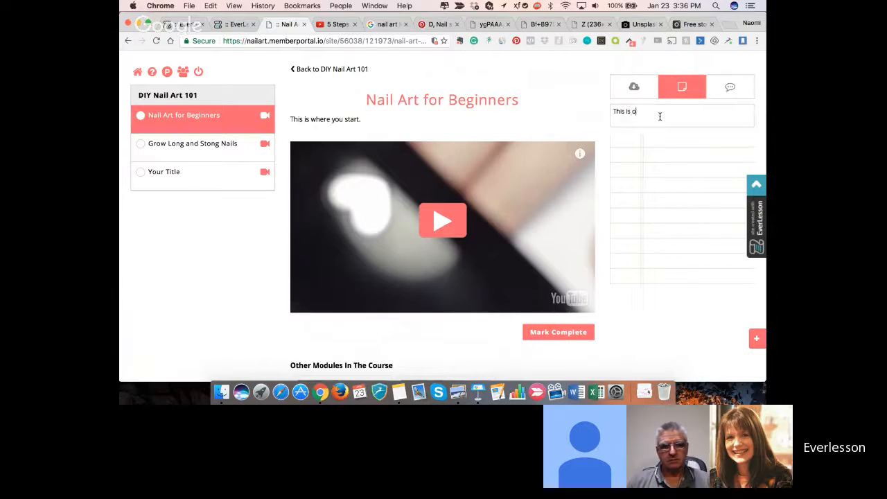
key(BackSpace)
text(how to remove)
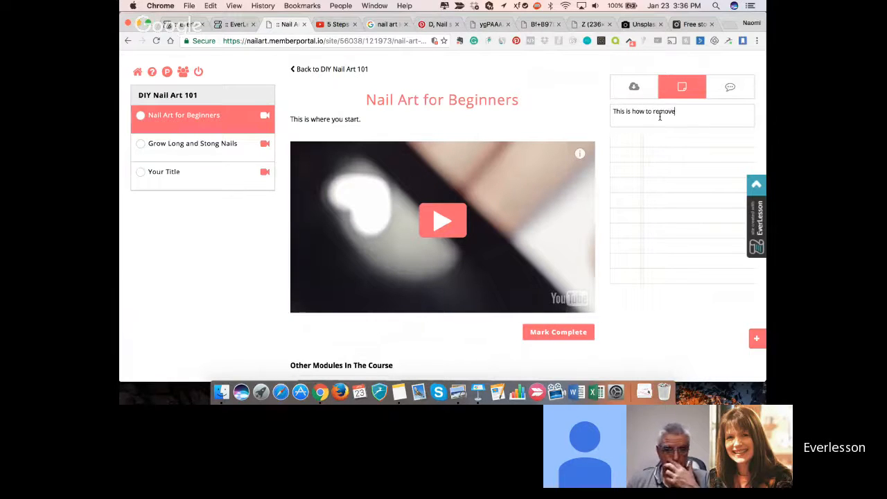
text( polish)
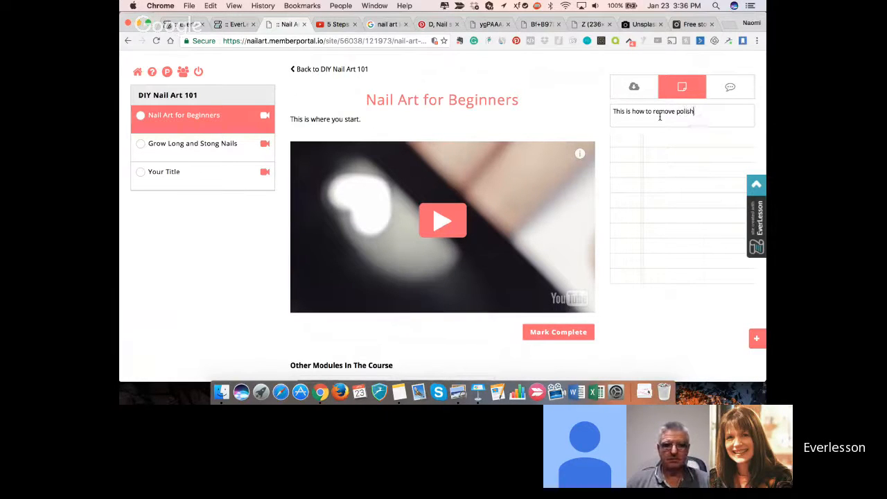
key(Return)
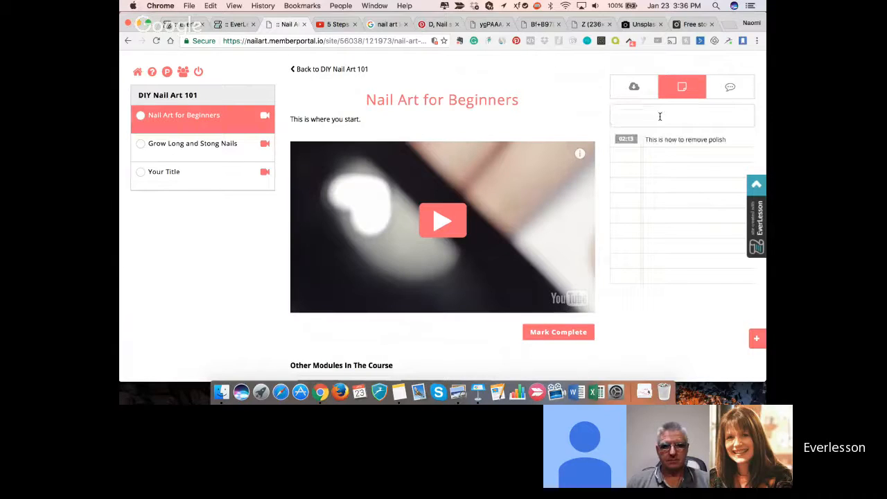
- Test the note's timestamp link by playing the video from near its start and jumping to the 02:13 note
click(625, 140)
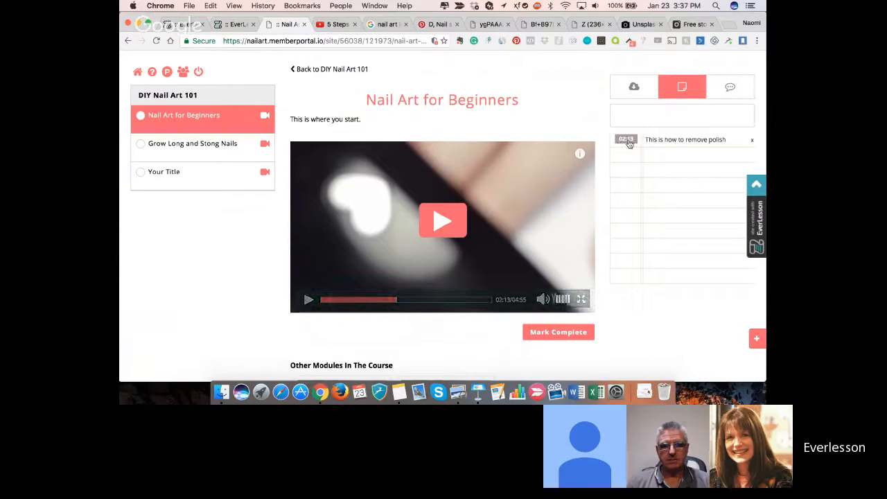
click(323, 299)
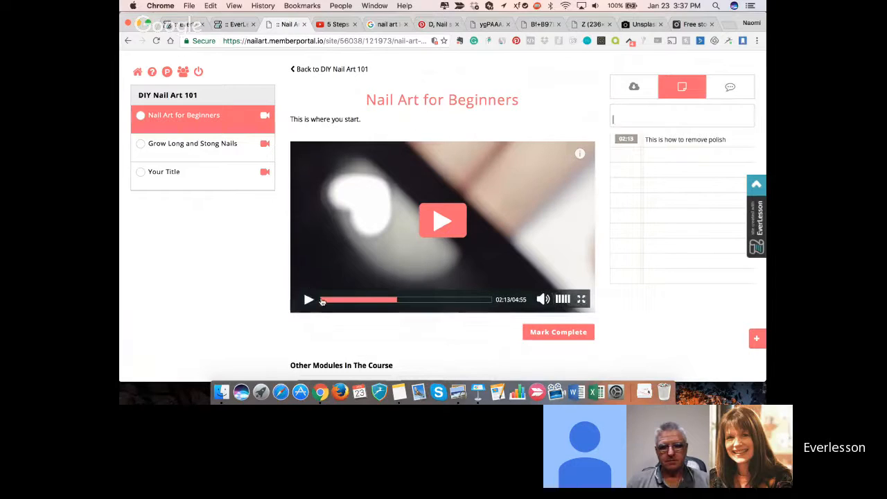
click(308, 299)
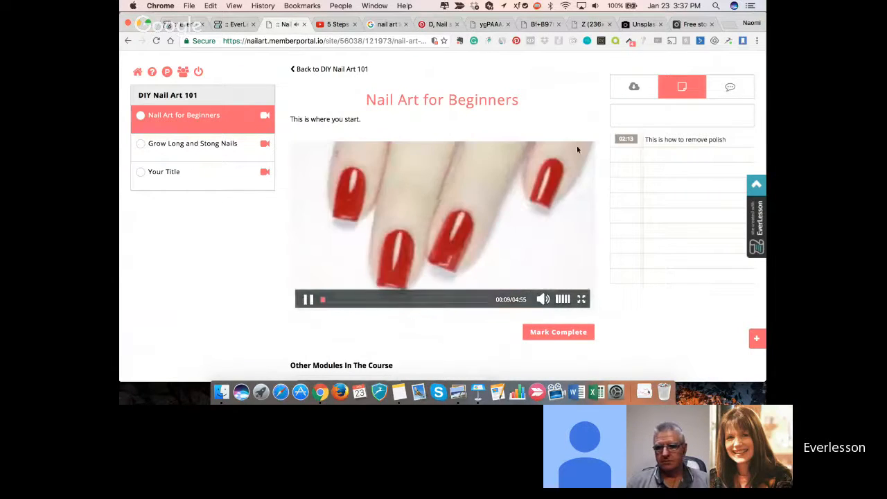
click(622, 140)
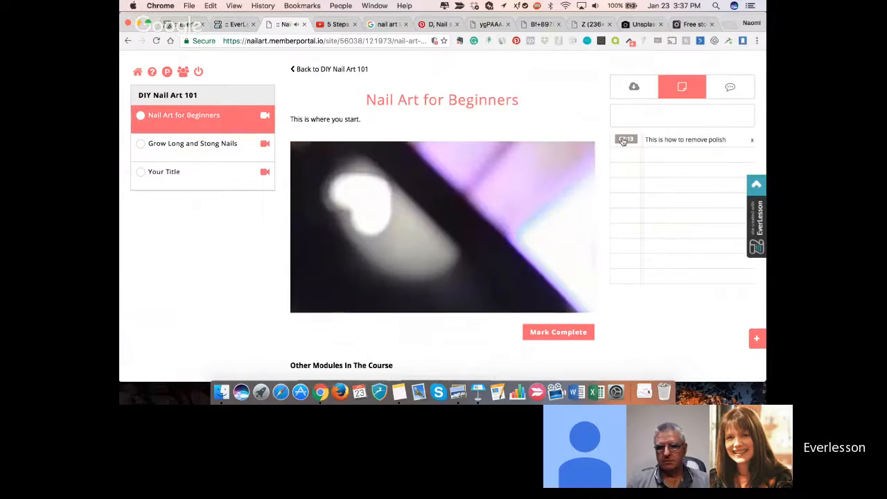
click(630, 143)
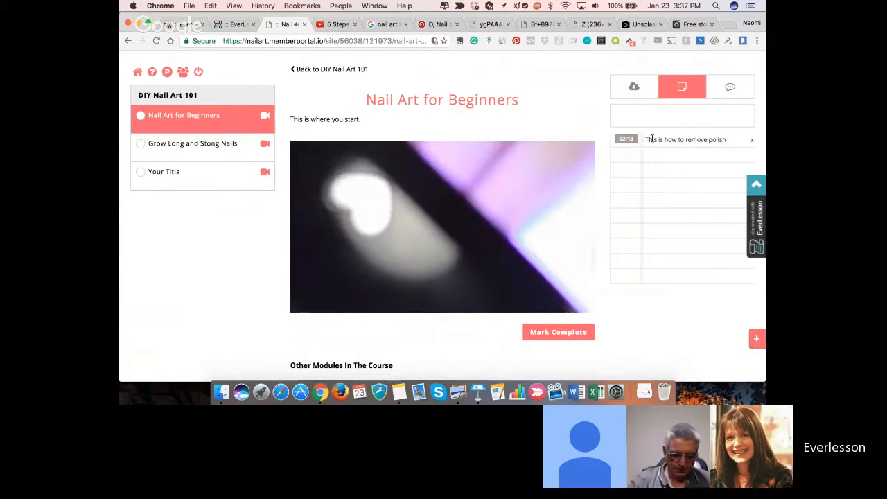
- Retest the 02:13 note's timestamp link from the start of the video, and mute and pause the playback
mouse_move(568, 197)
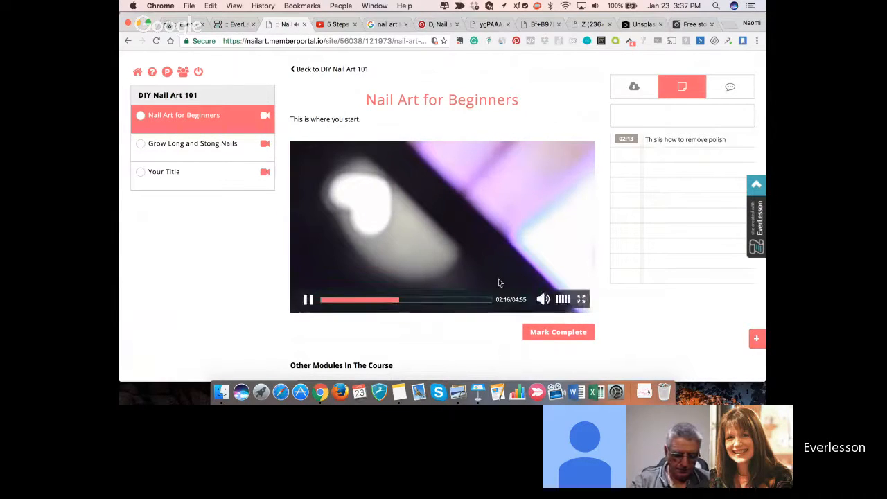
click(322, 300)
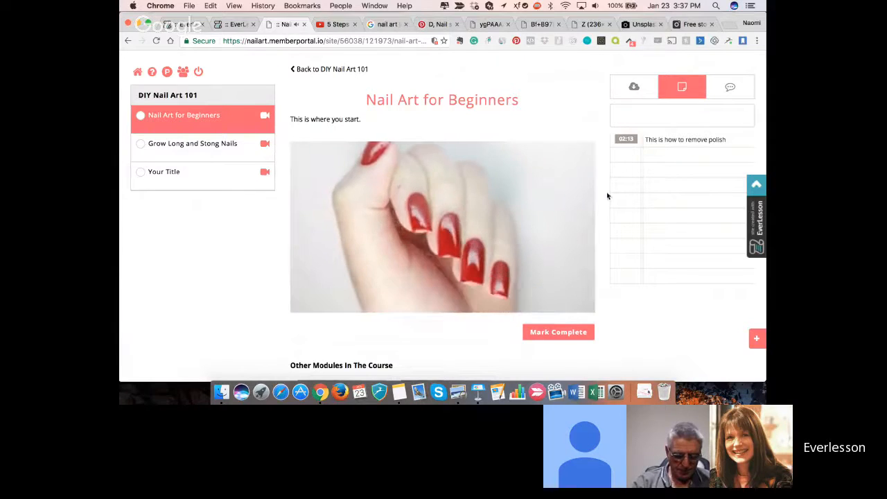
click(625, 139)
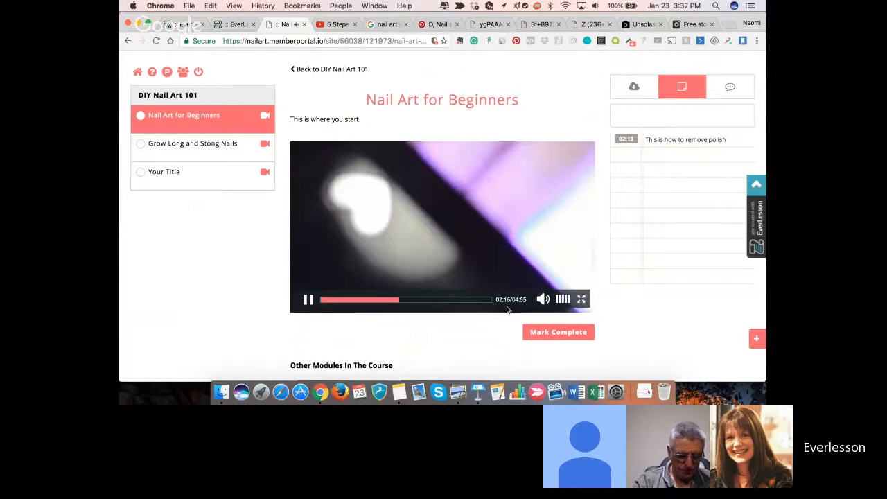
click(542, 299)
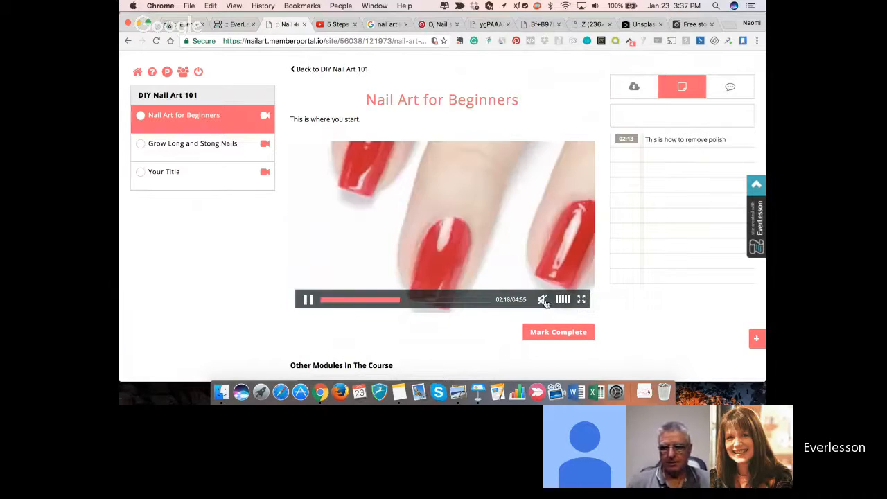
click(308, 300)
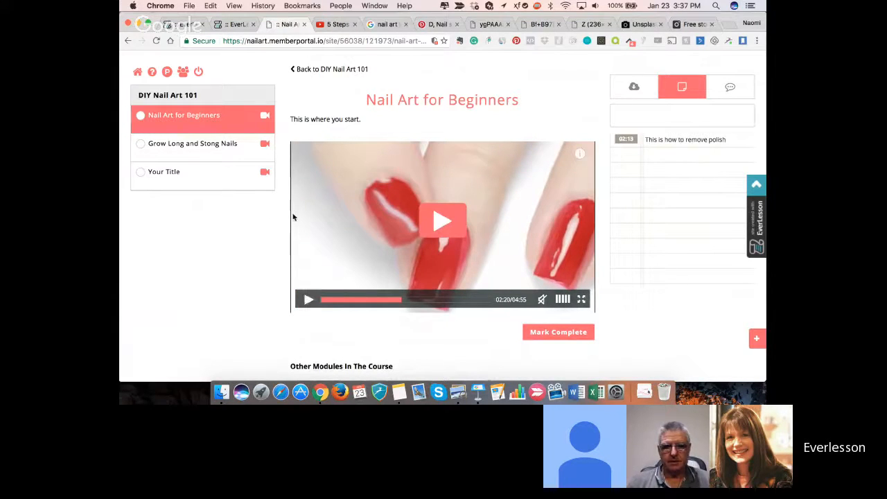
scroll(294, 214, up, 3)
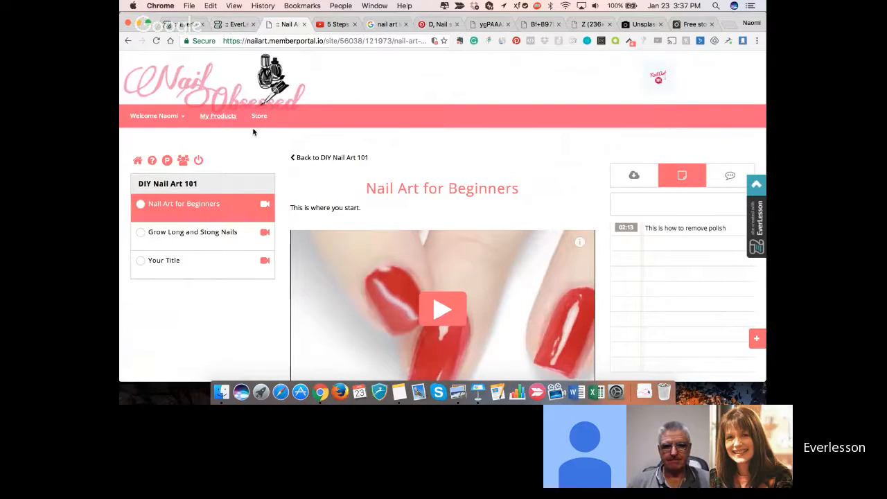
scroll(254, 132, down, 4)
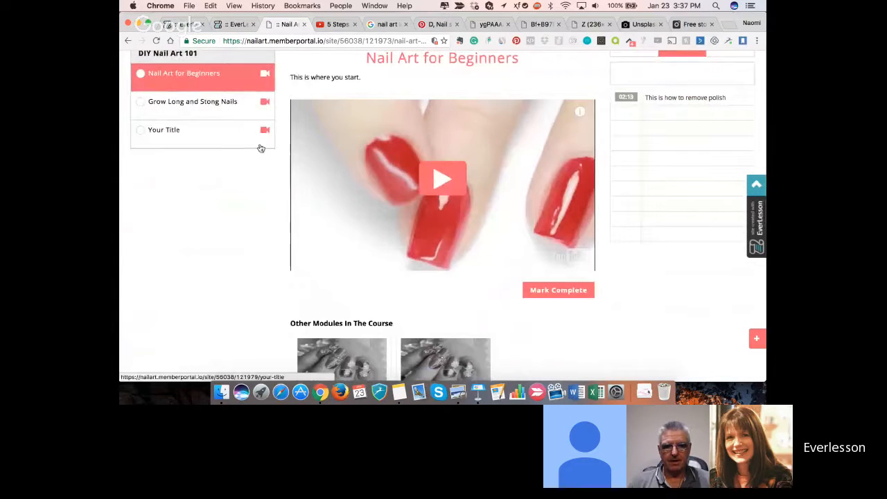
scroll(269, 169, up, 3)
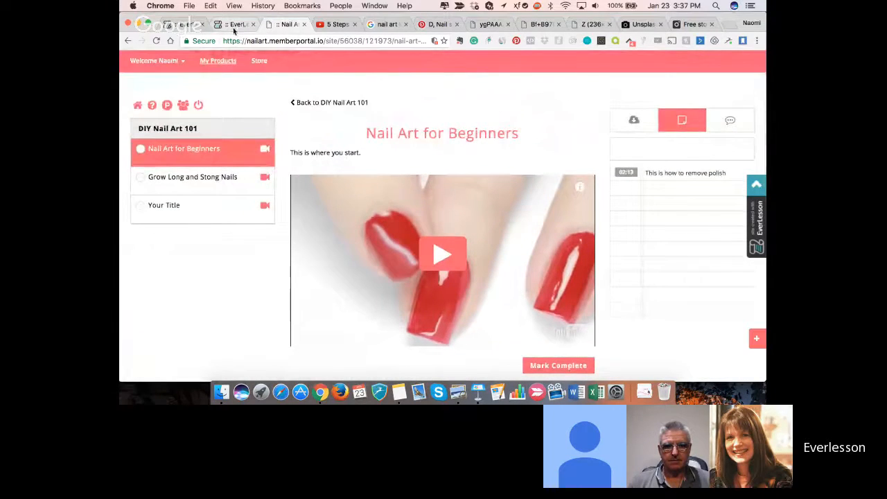
scroll(256, 143, up, 2)
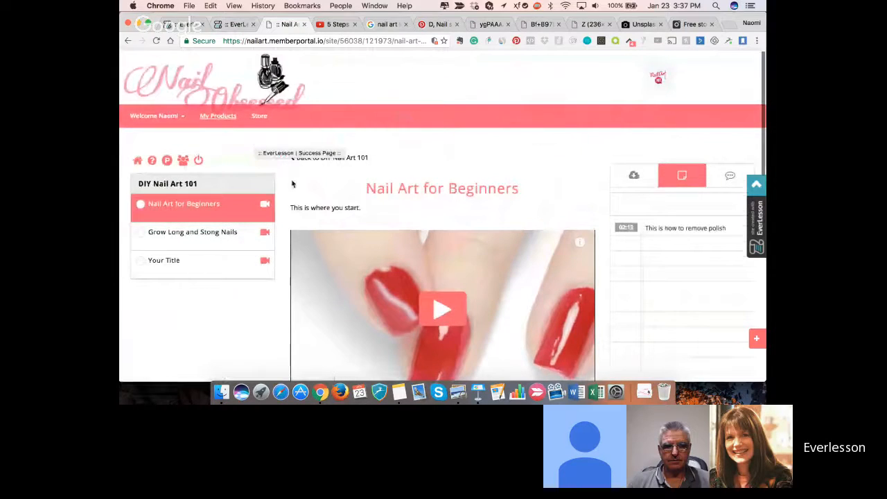
scroll(292, 183, down, 1)
scroll(292, 184, up, 1)
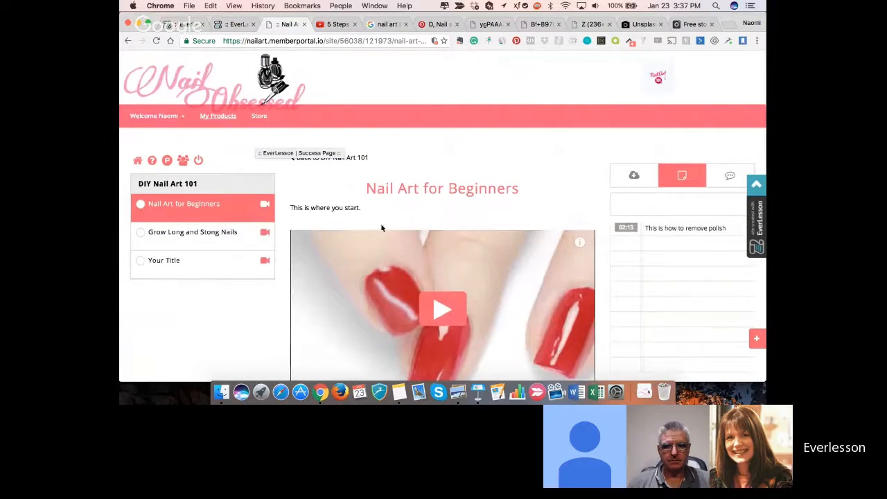
scroll(416, 284, down, 3)
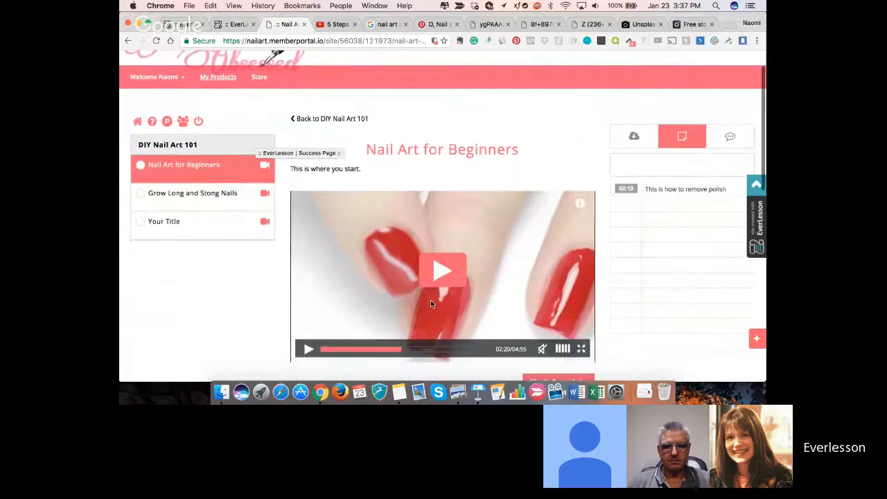
scroll(409, 270, up, 3)
- Close the account creation success page and open the Nail Art membership for editing from the EverLesson dashboard
click(232, 24)
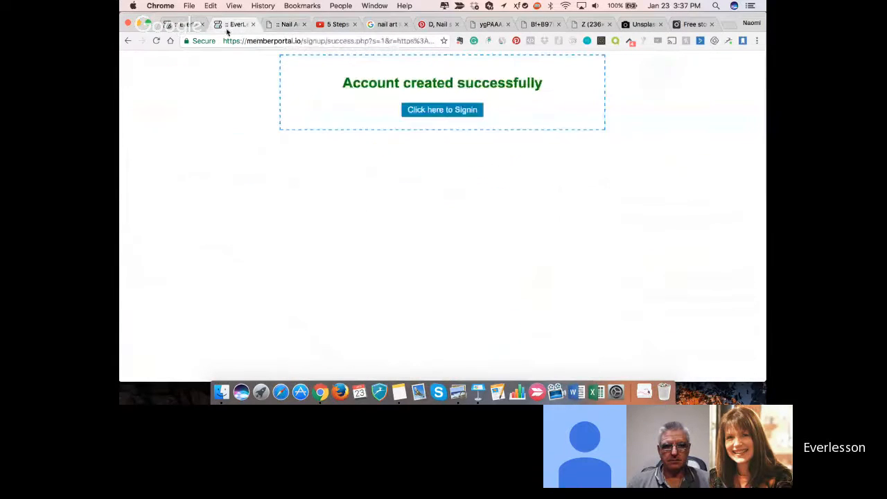
click(253, 24)
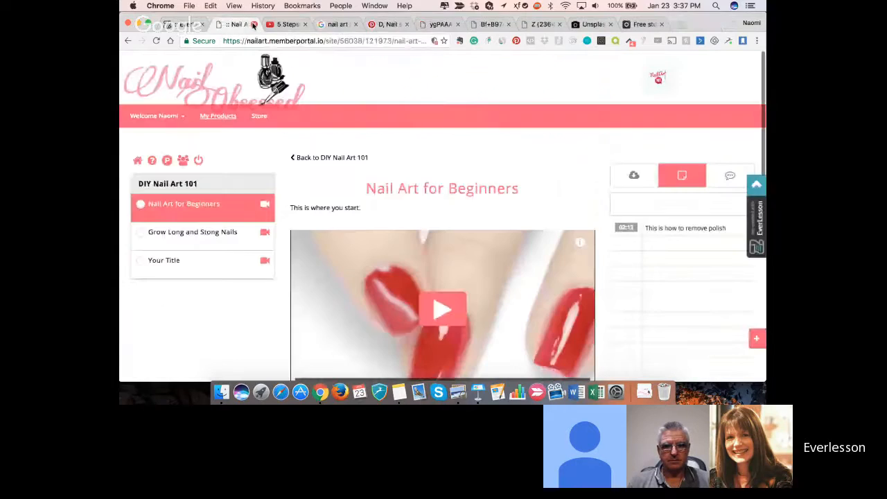
click(186, 24)
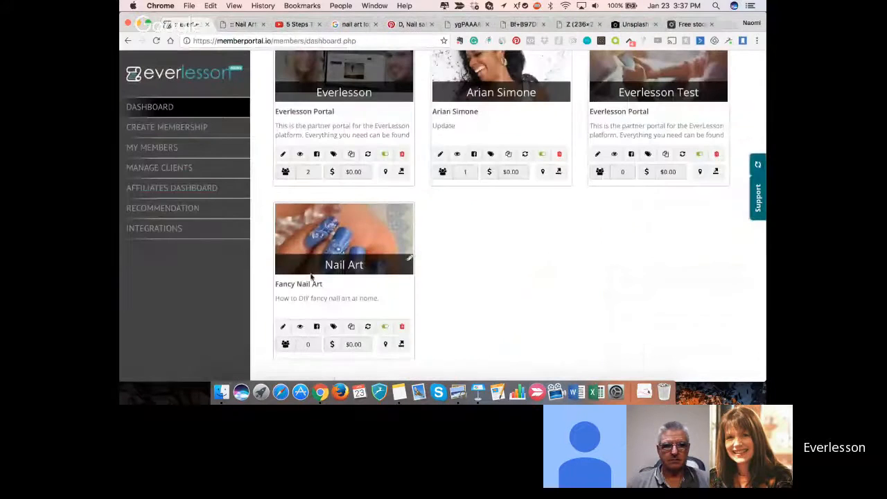
click(282, 327)
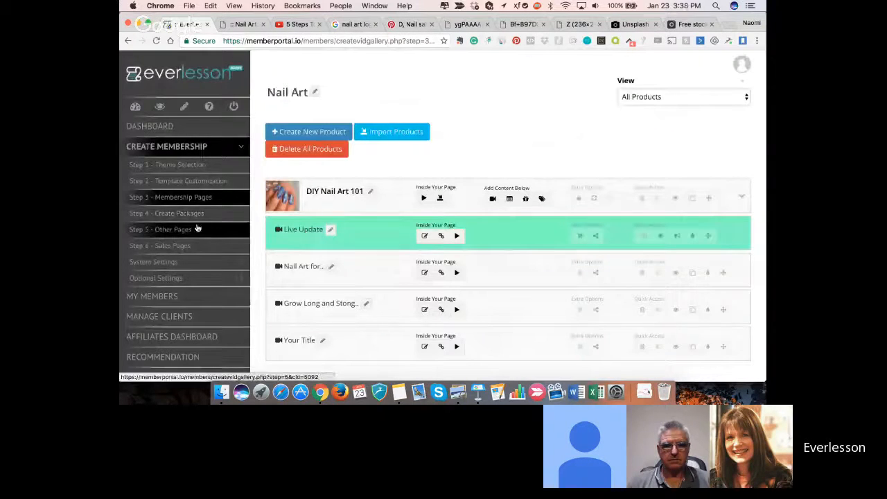
- Open the Monetization settings among the Nail Art membership's optional settings
scroll(201, 229, down, 1)
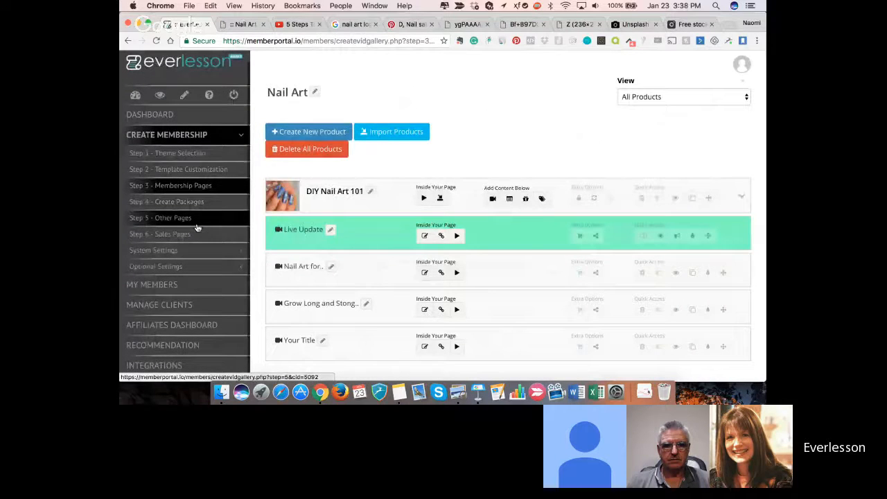
click(242, 271)
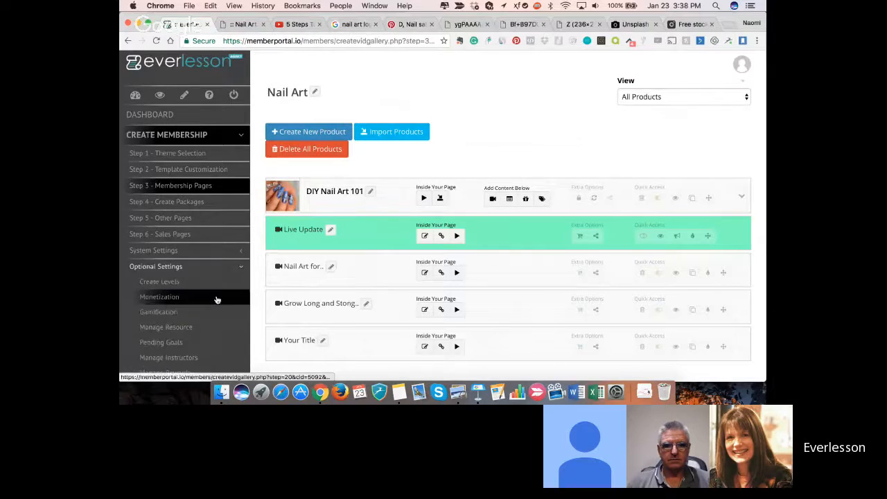
scroll(208, 277, down, 5)
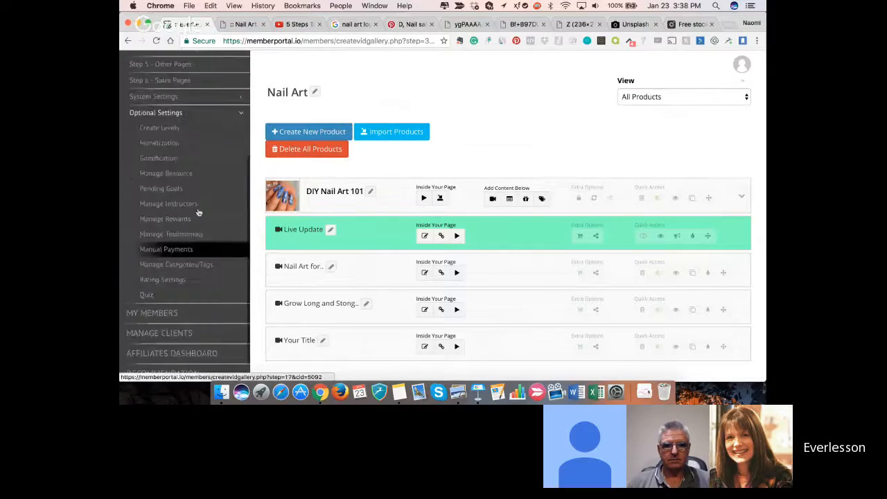
click(170, 144)
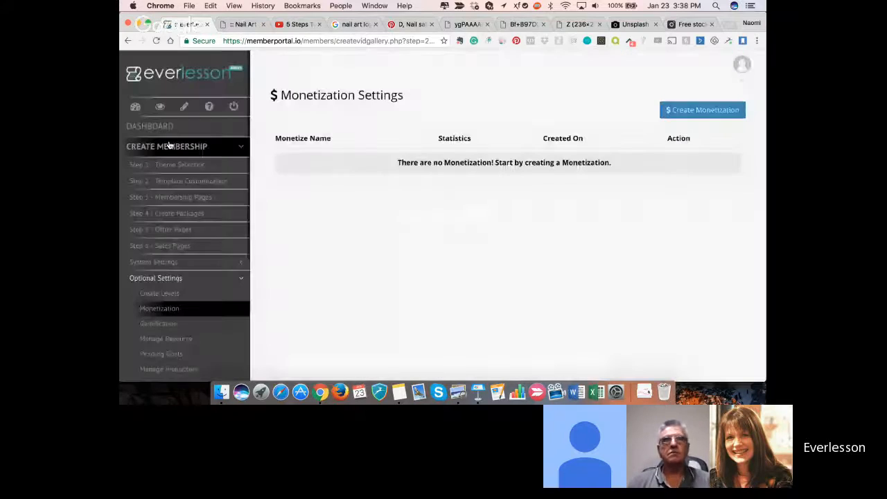
- Create a monetization named "Nail Art 1:1 Training"
click(692, 112)
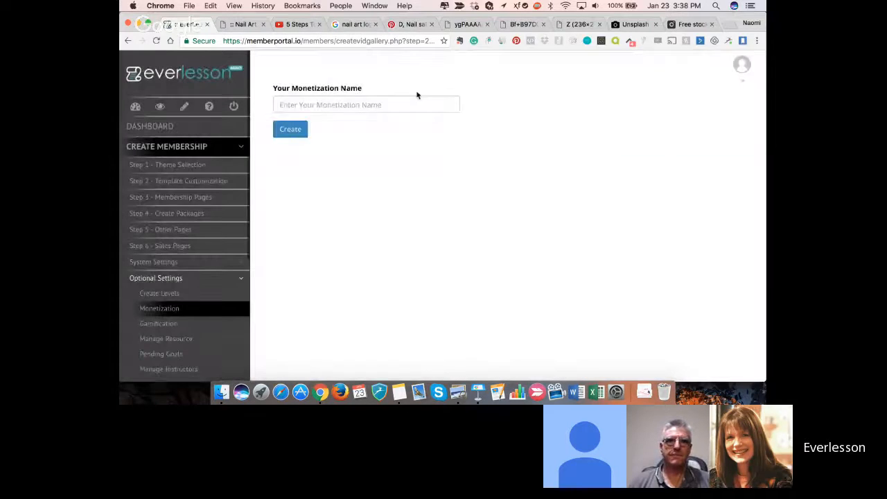
click(416, 101)
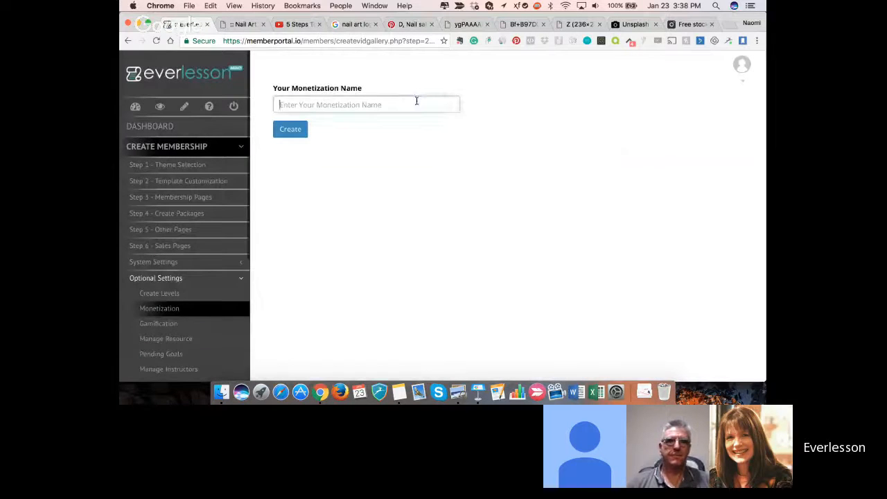
click(416, 101)
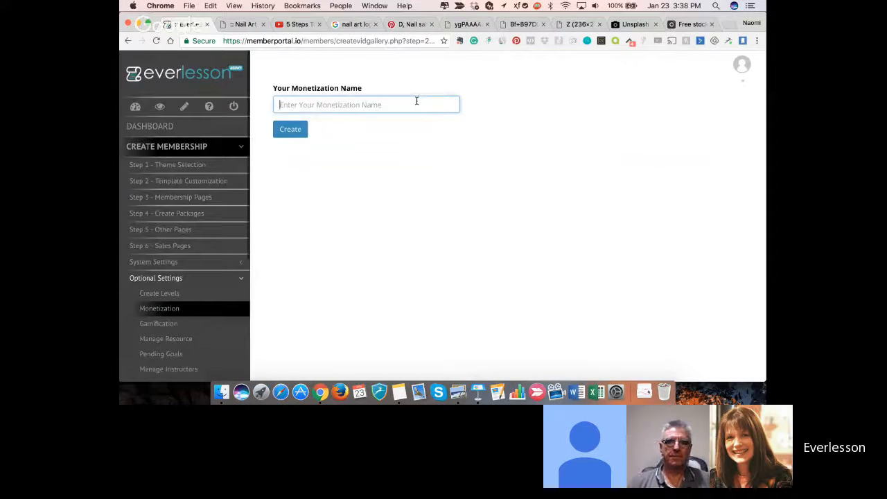
text(Nail Art 1)
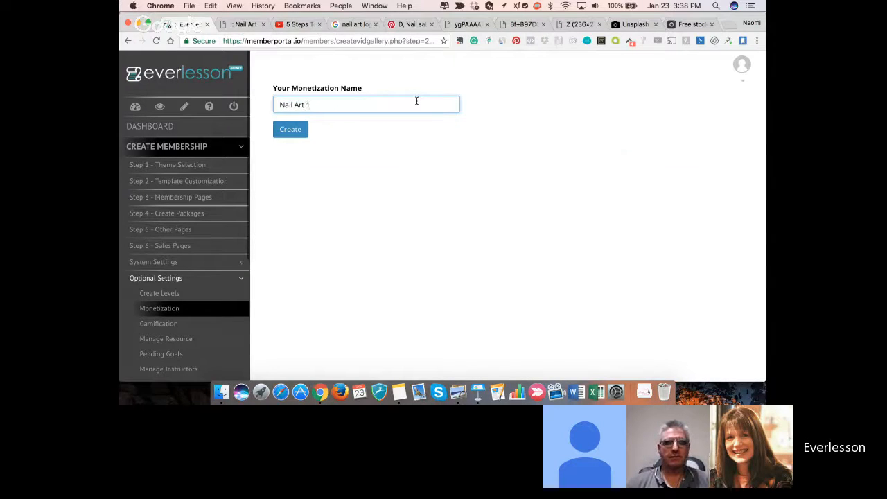
text(:1 Training)
click(290, 130)
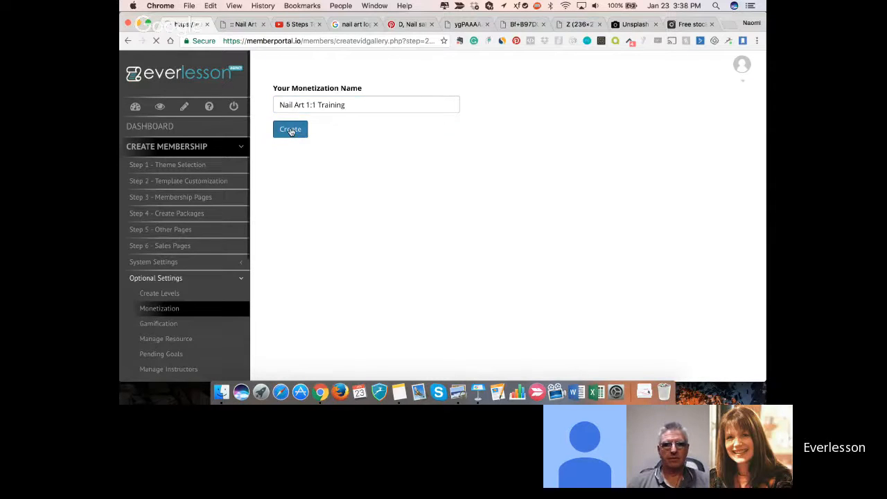
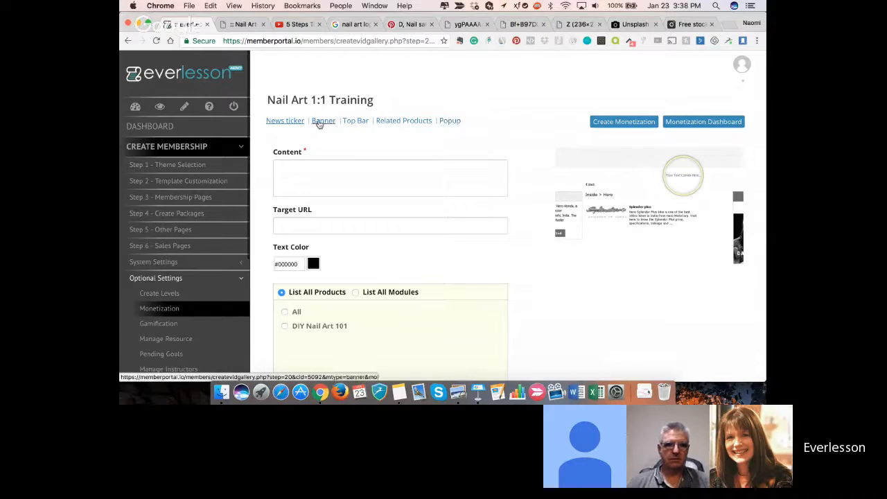
- Enter "Get 1:1 Nail Art Training by ME!!! Click Here" as the news ticker content
click(319, 178)
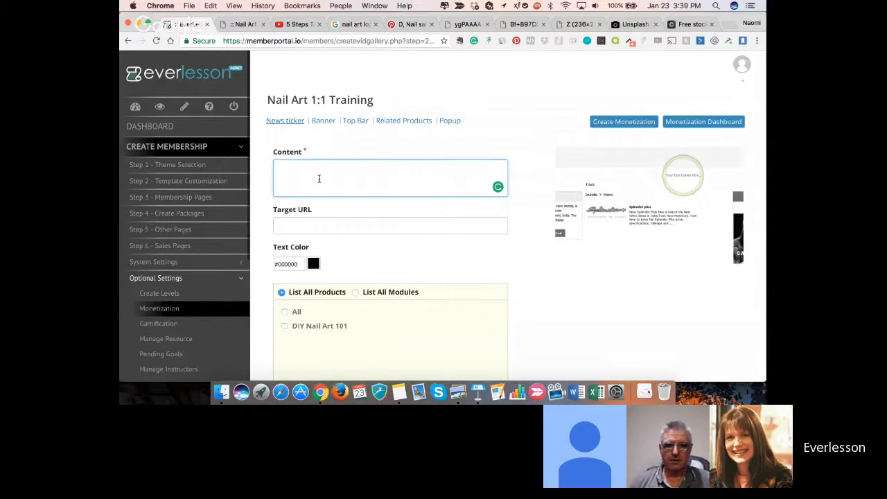
text(Get 1)
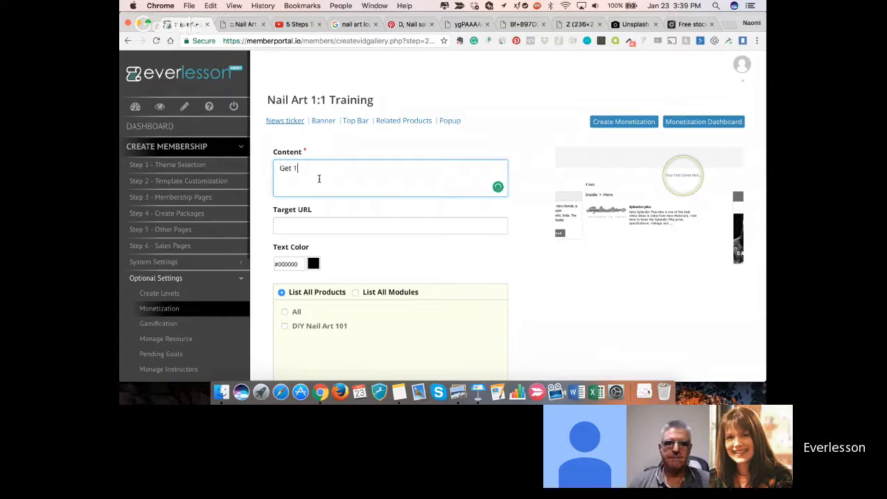
text(:1 N)
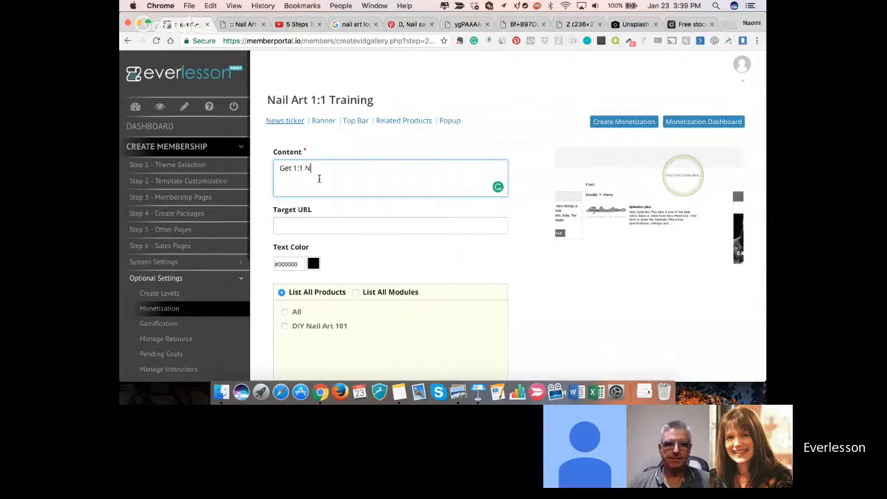
text(ail Art Traing by)
key(BackSpace)
key(BackSpace)
key(BackSpace)
key(BackSpace)
key(BackSpace)
text(ning by )
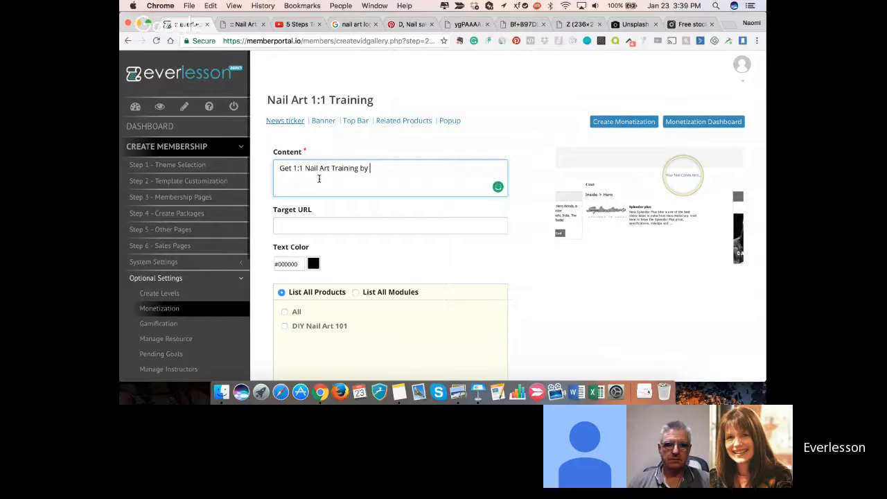
text(ME!!! Click Here)
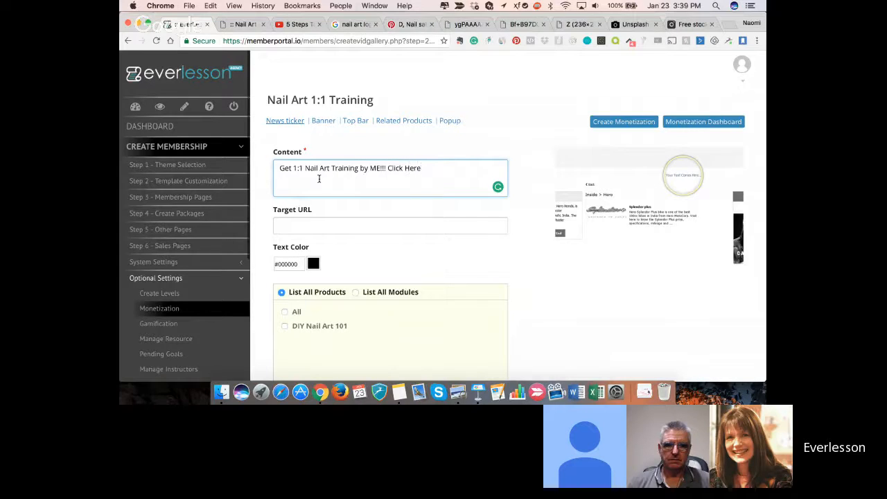
- Copy the address of the open YouTube video "5 Steps To Grow Long & Strong Nails Fast!" into the news ticker's target URL
click(295, 25)
click(295, 43)
key(ctrl+c)
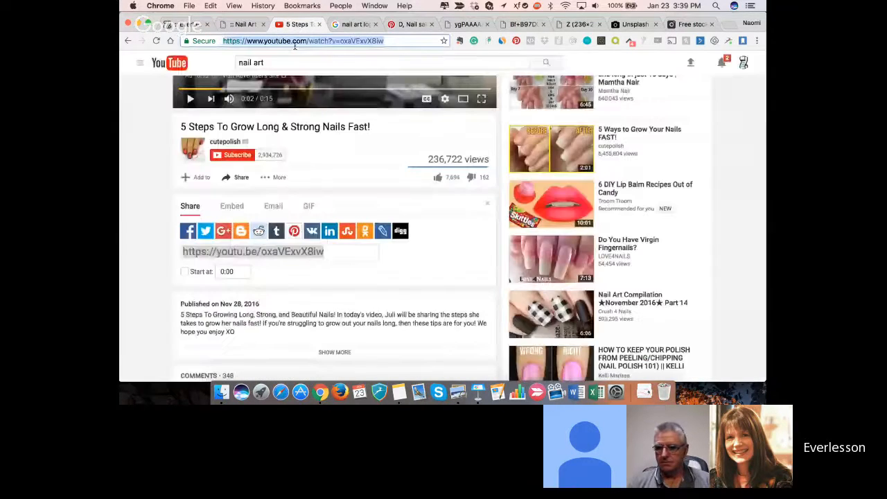
click(185, 25)
click(342, 228)
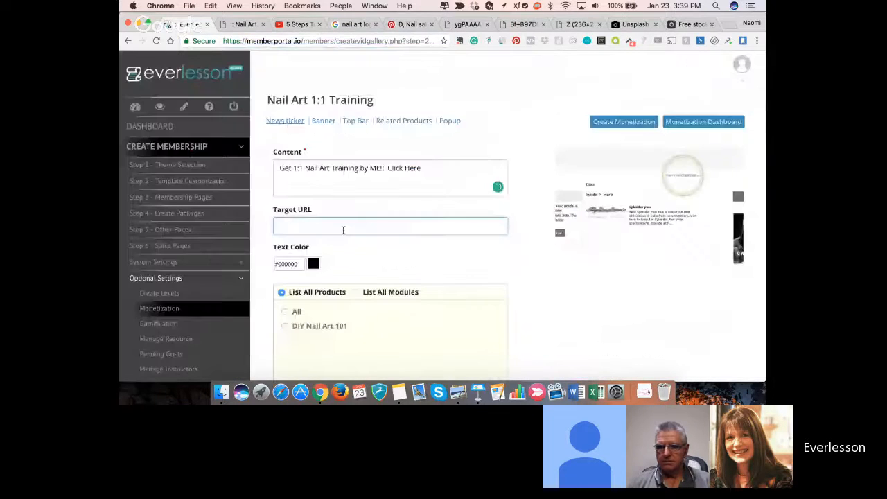
key(ctrl+v)
- Set the news ticker's text color to pink #f030c0 and assign the ticker to all products
click(298, 262)
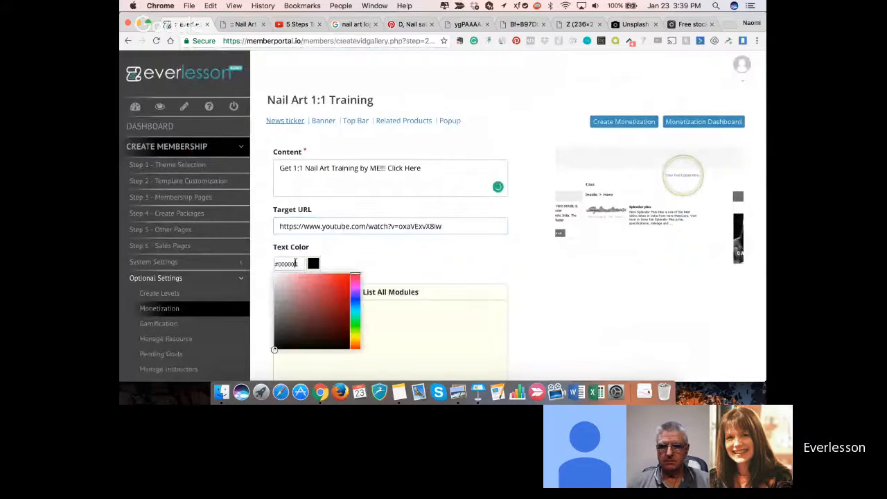
click(290, 308)
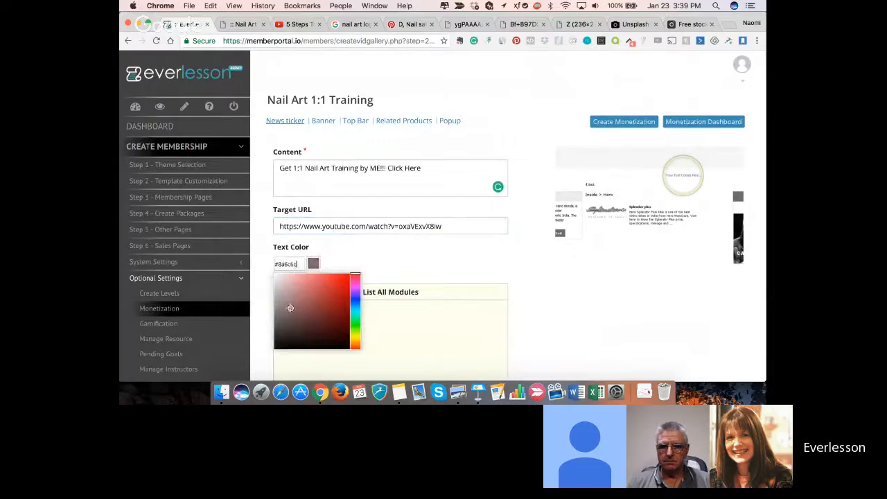
click(355, 275)
drag(355, 275, 355, 281)
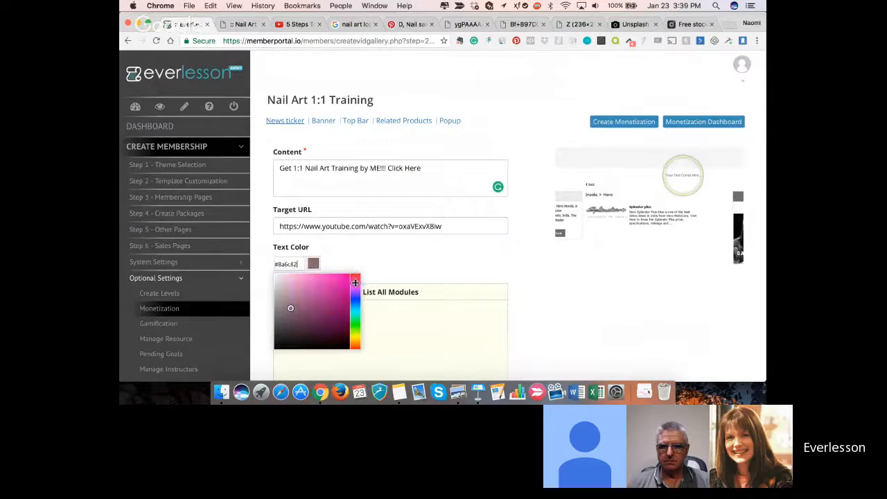
mouse_move(291, 308)
mouse_down()
mouse_move(338, 278)
mouse_move(277, 264)
mouse_up()
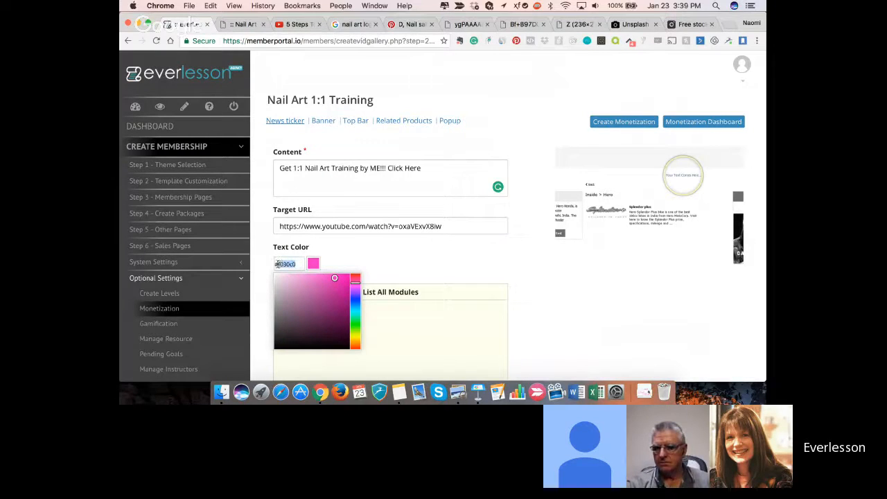
click(347, 257)
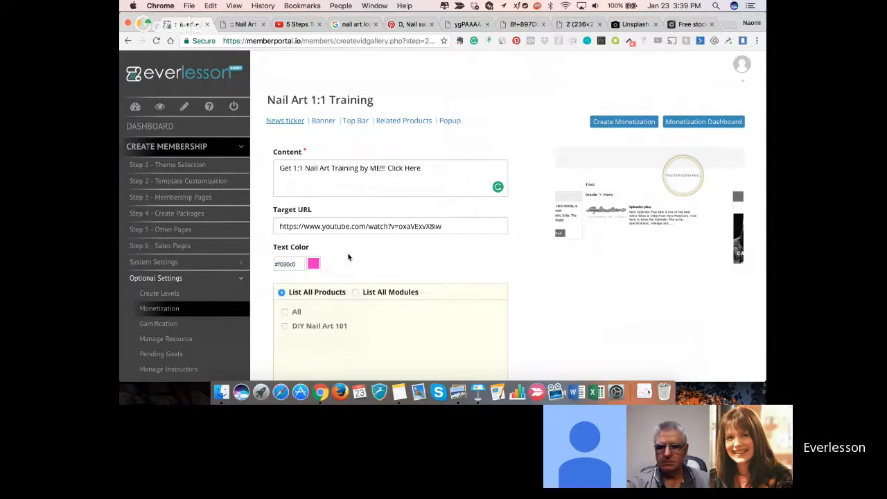
scroll(348, 257, down, 3)
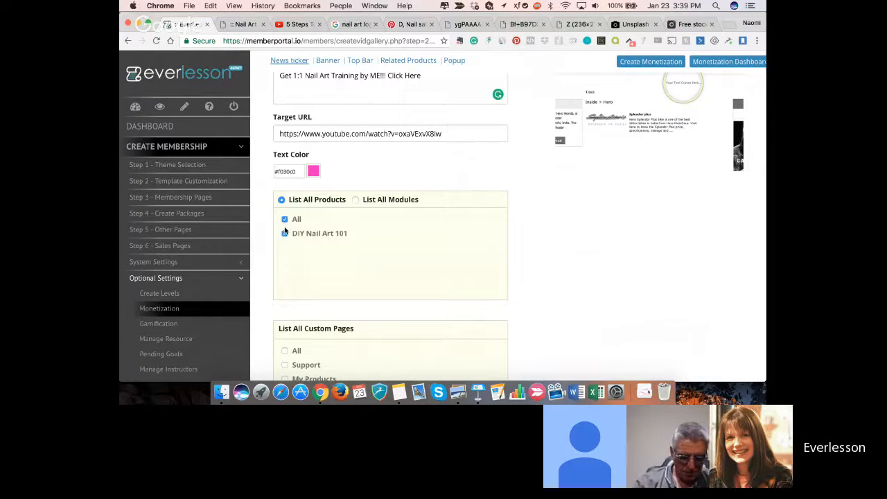
- Try assigning the news ticker by module, selecting only the Grow Long and Stong Nails module
click(355, 201)
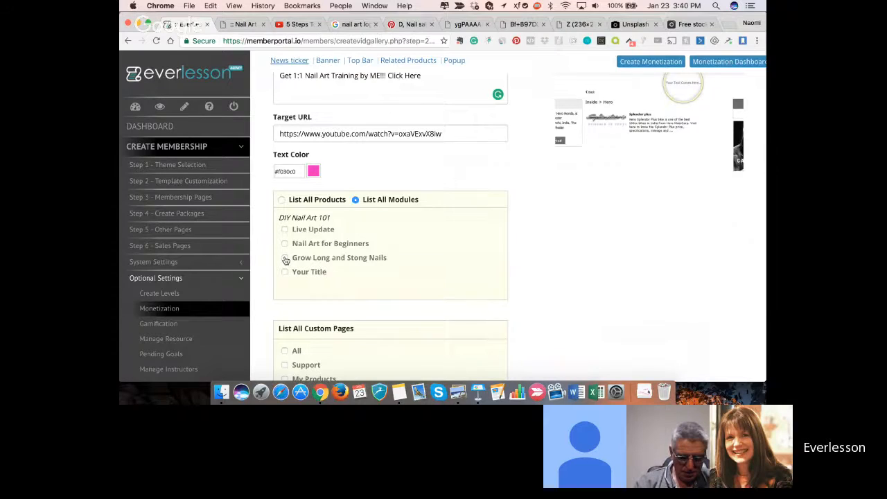
scroll(285, 260, up, 1)
scroll(286, 260, up, 1)
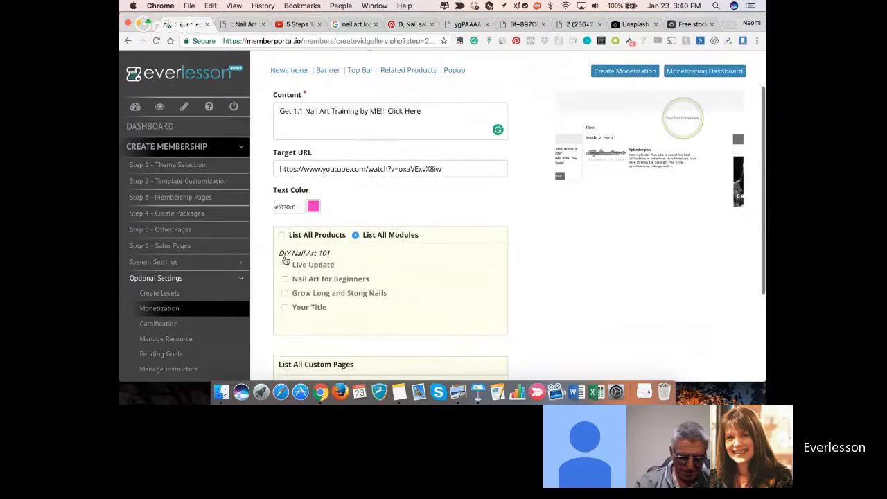
scroll(286, 260, up, 1)
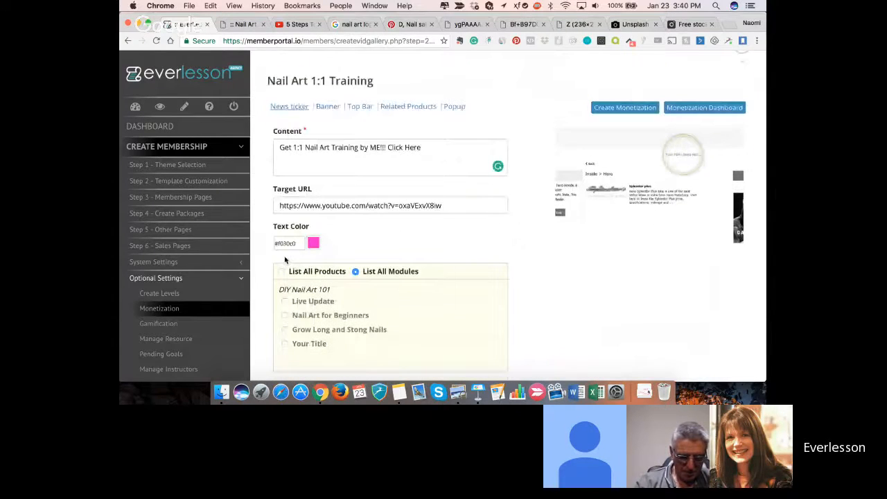
scroll(284, 260, down, 1)
click(285, 287)
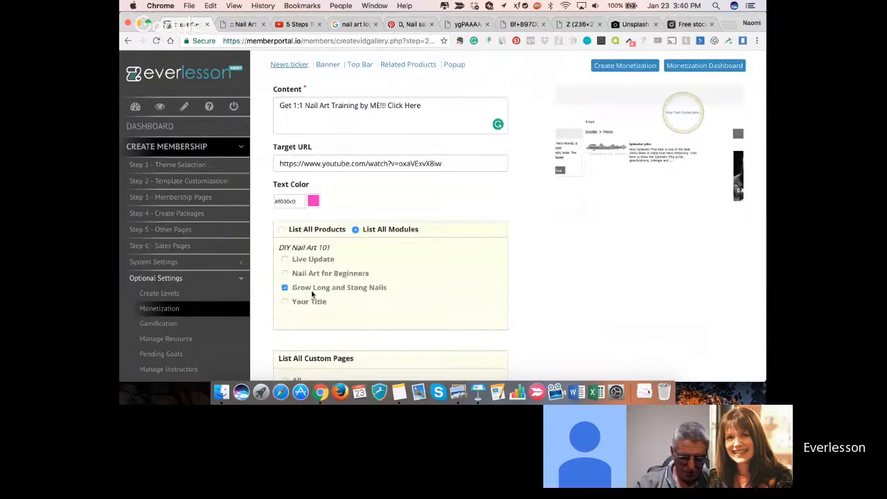
scroll(312, 294, down, 1)
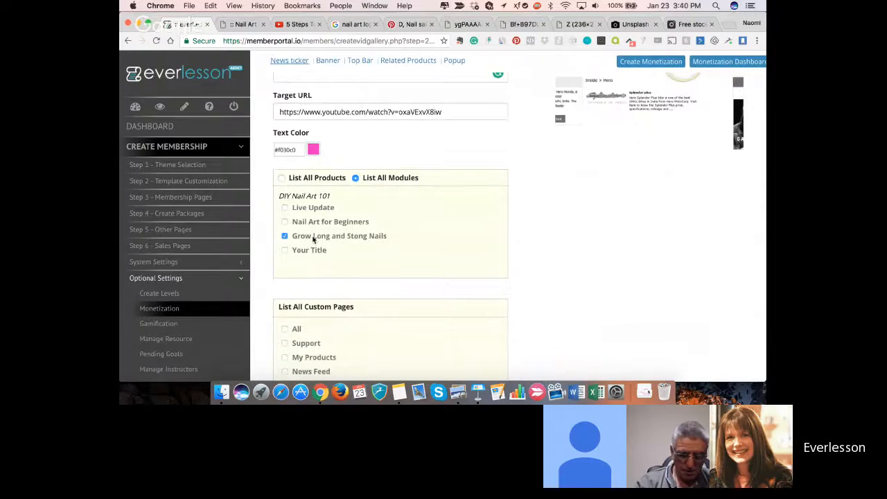
scroll(313, 239, up, 1)
scroll(313, 241, up, 2)
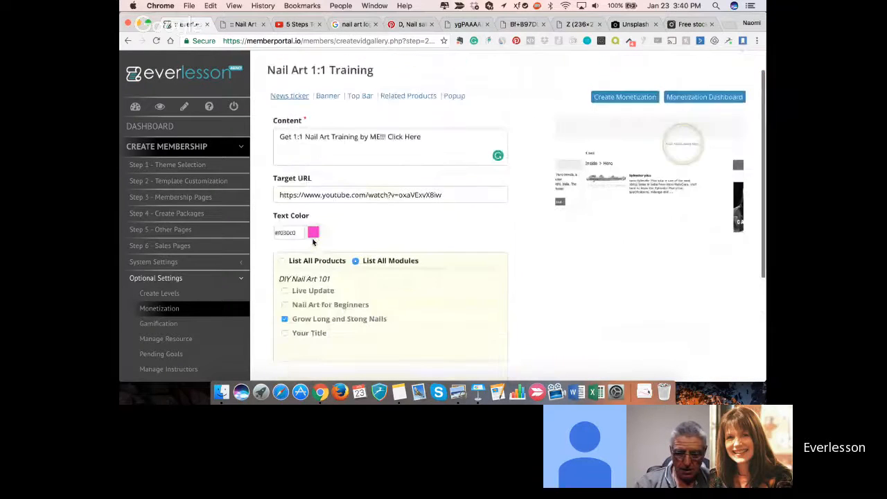
- Switch the news ticker's placement back to all products, leave the custom pages unselected, and save it
scroll(313, 240, down, 2)
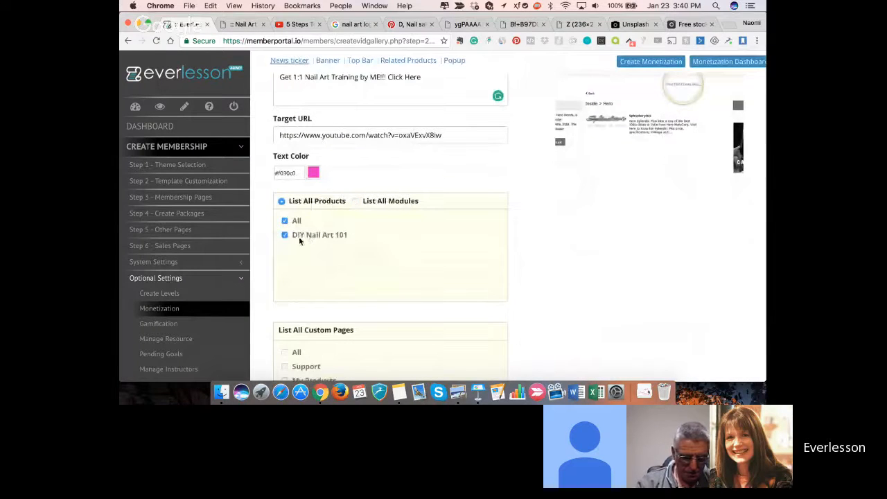
scroll(301, 241, down, 1)
scroll(303, 243, down, 3)
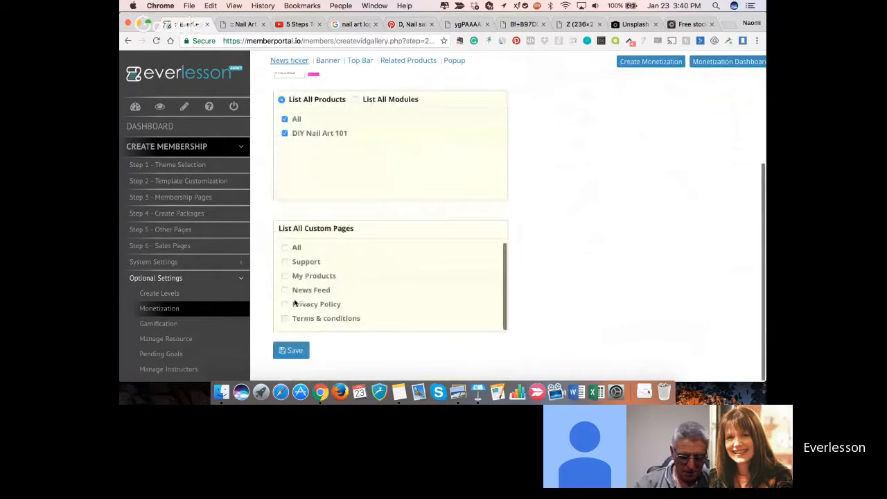
scroll(297, 292, up, 3)
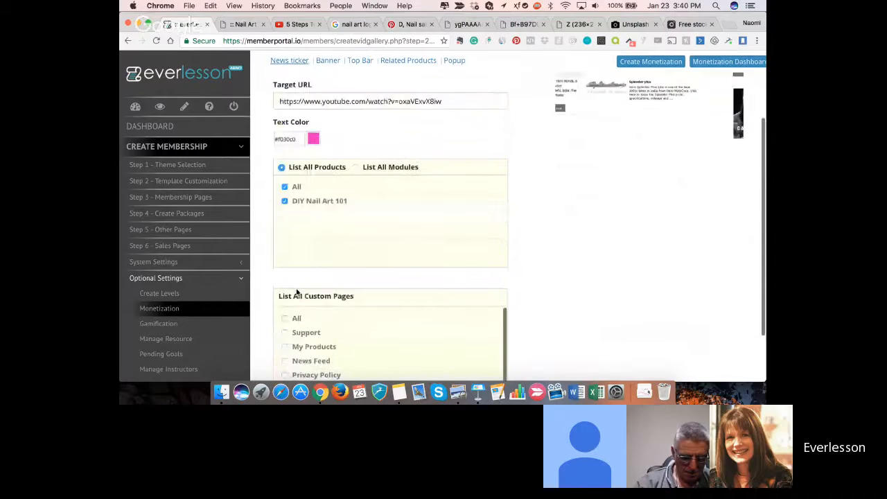
scroll(297, 291, down, 3)
click(289, 350)
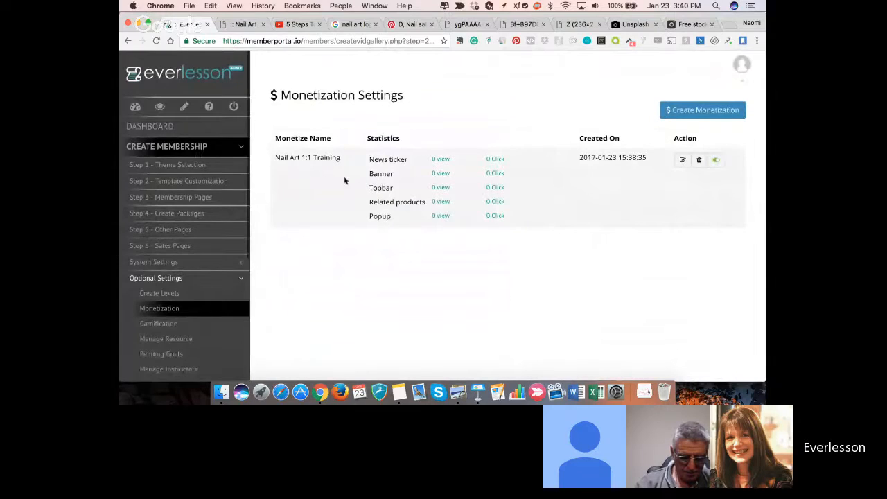
- Reopen the Nail Art 1:1 Training monetization for editing and show its Banner settings
click(682, 161)
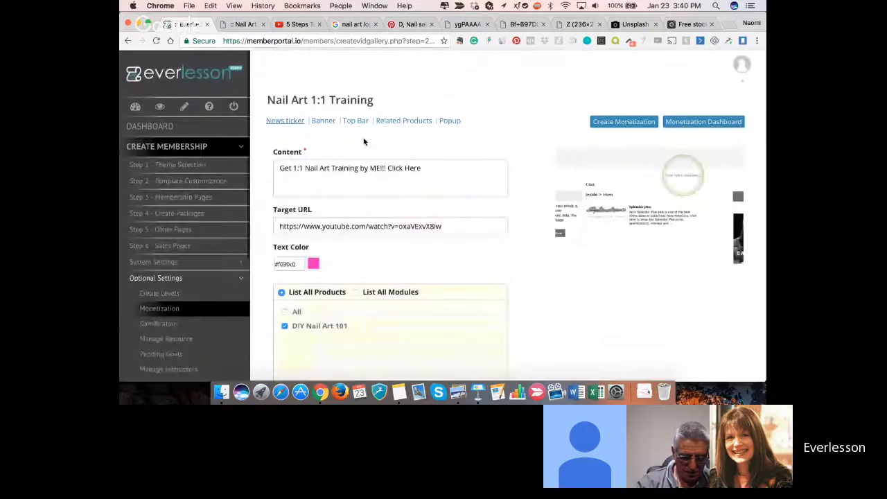
click(323, 121)
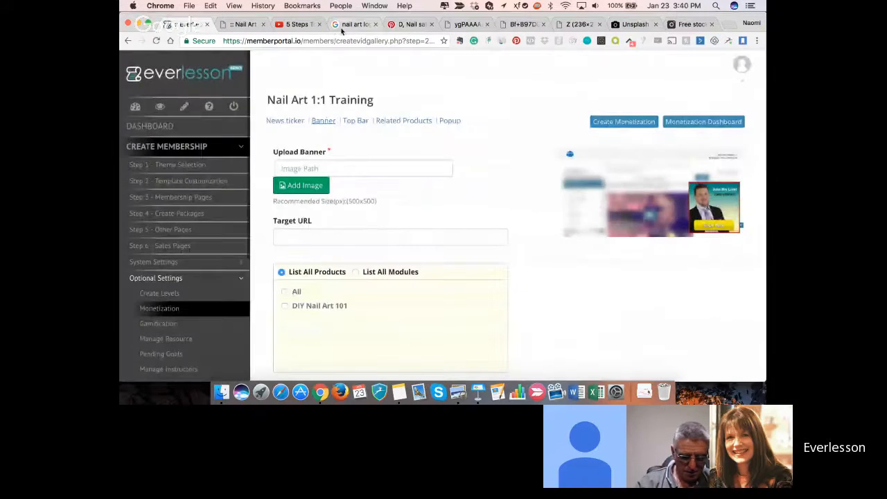
- In the Google image results for nail art logos, open the NailArt logo with the four painted nails as a separate image
click(352, 24)
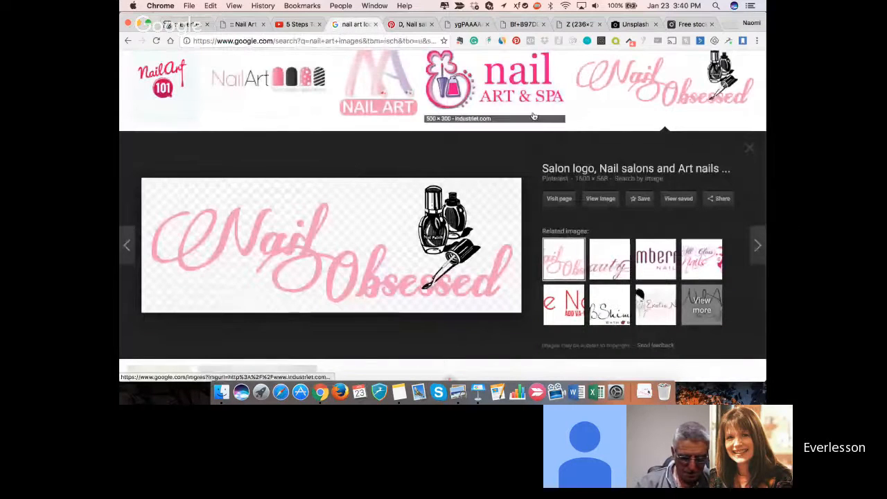
scroll(499, 134, up, 2)
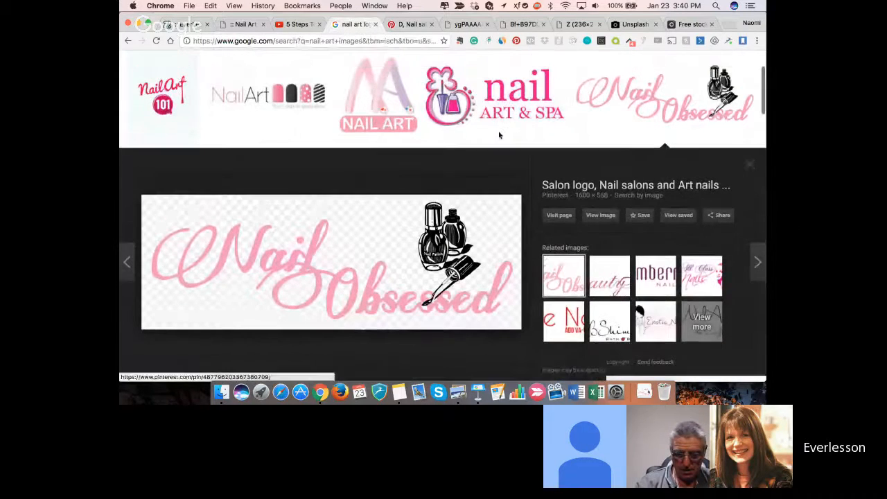
right_click(287, 116)
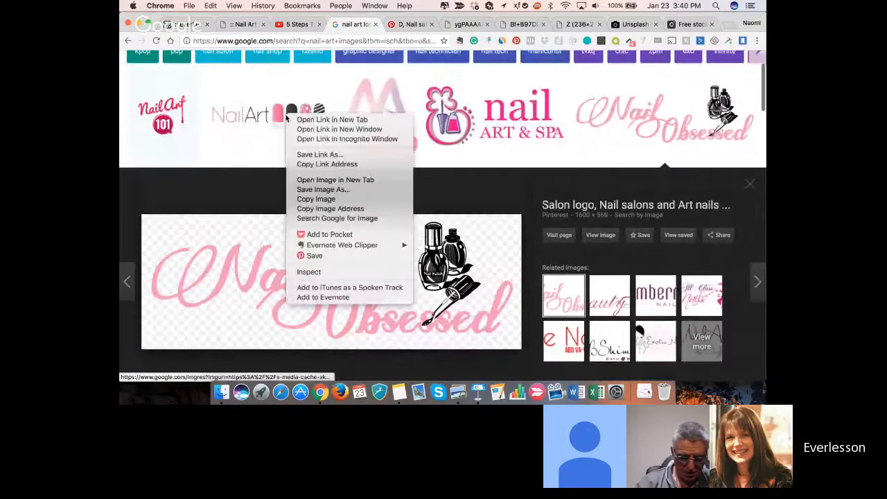
click(300, 182)
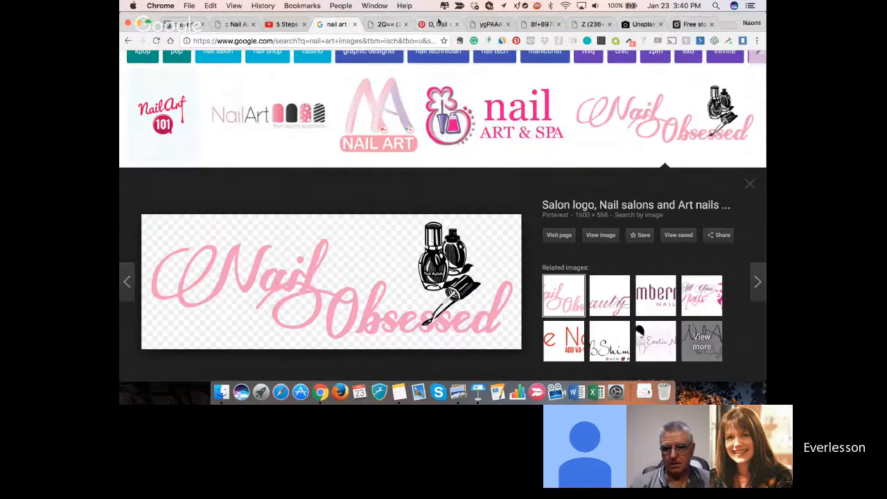
- Search the Pexels stock photo site for "nail art" to find a banner image
click(693, 25)
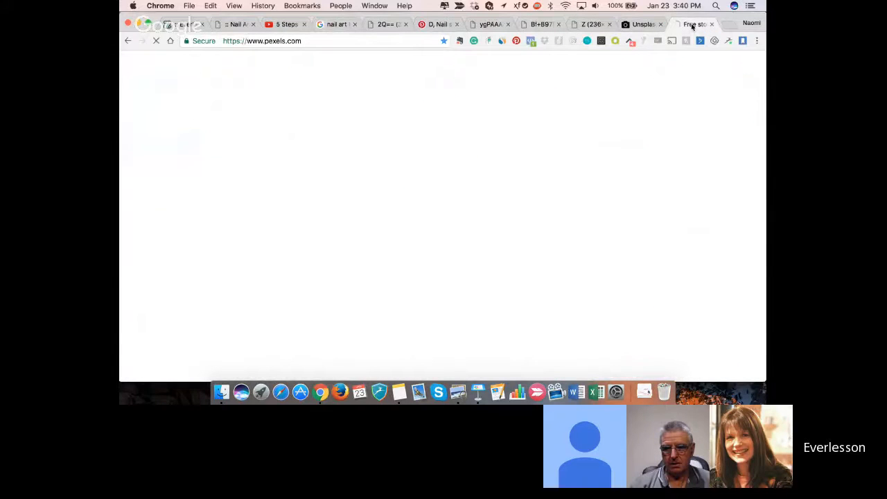
text(nai)
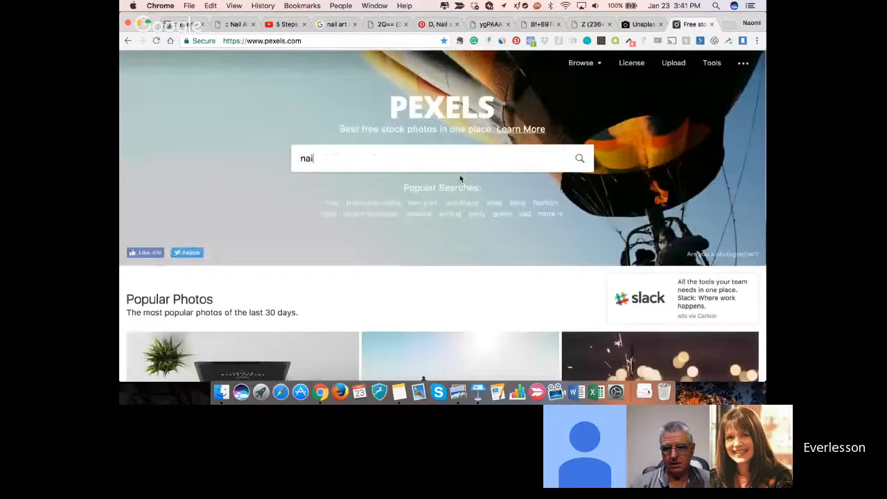
text(l art)
key(Return)
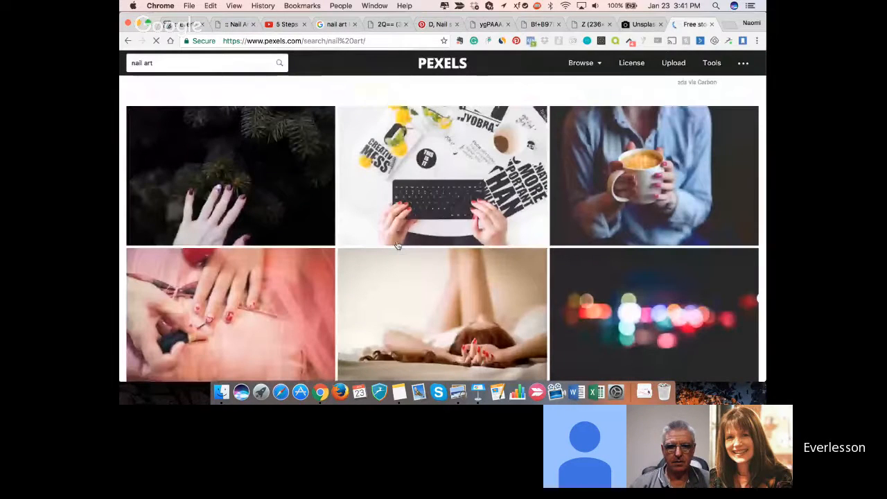
- Compare the Google nail art logos with the Pexels nail art photos to find a suitable banner image
click(335, 25)
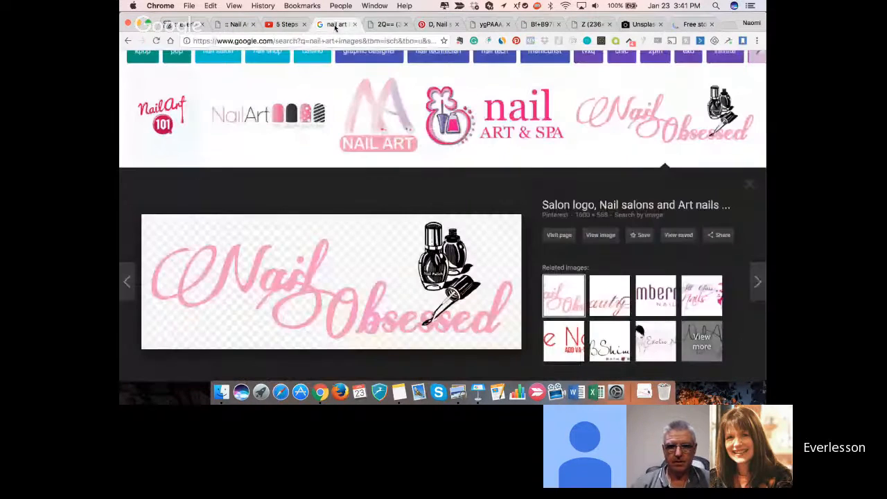
scroll(350, 136, up, 2)
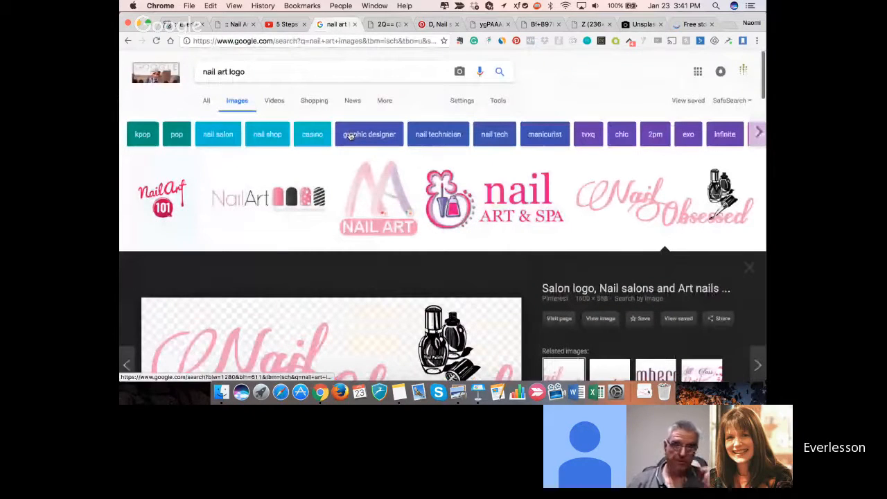
scroll(350, 137, down, 2)
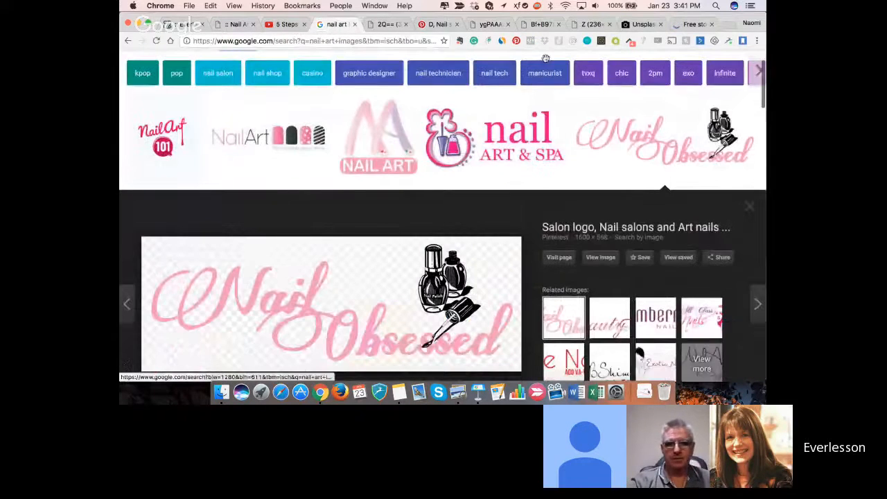
click(685, 26)
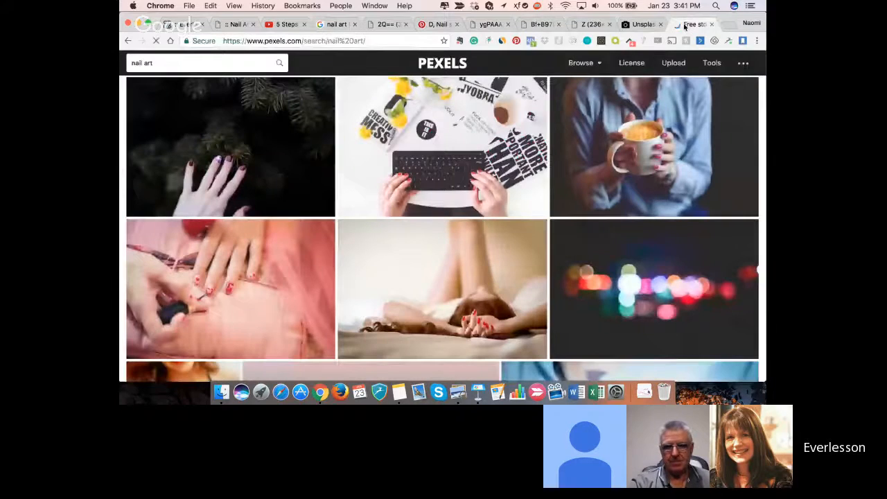
scroll(543, 237, down, 1)
scroll(543, 237, down, 1)
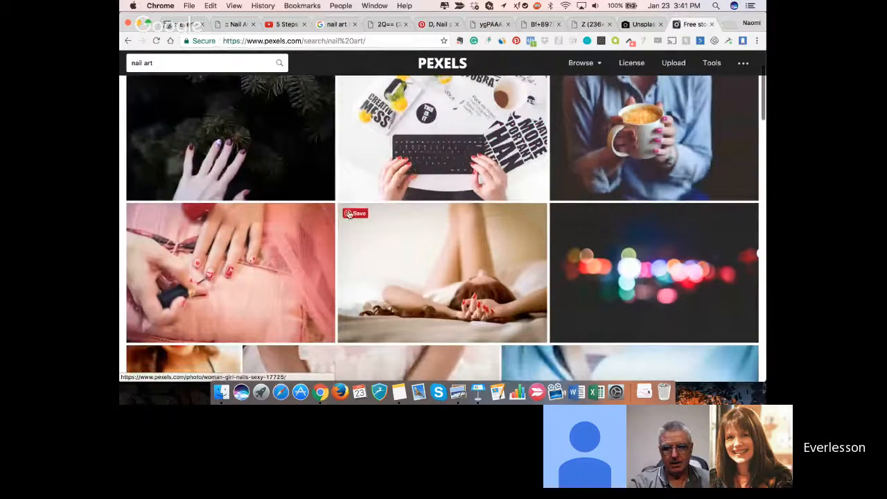
scroll(349, 215, down, 3)
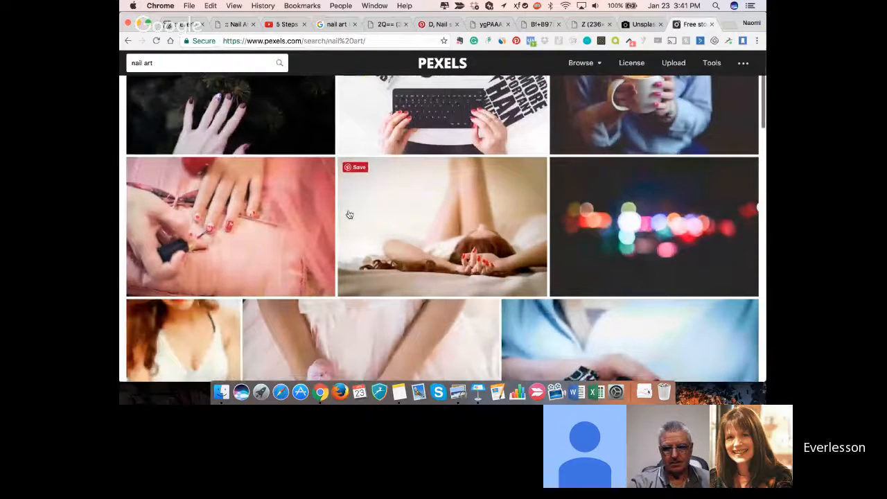
scroll(349, 214, down, 5)
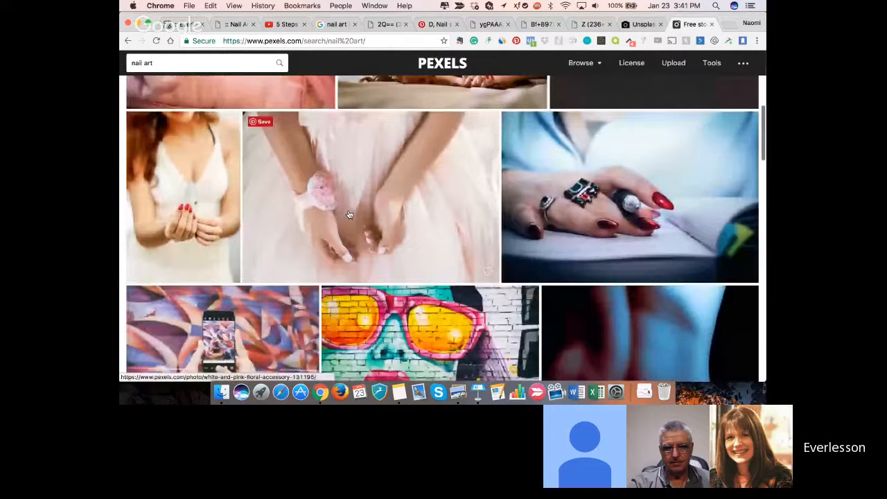
scroll(349, 215, down, 5)
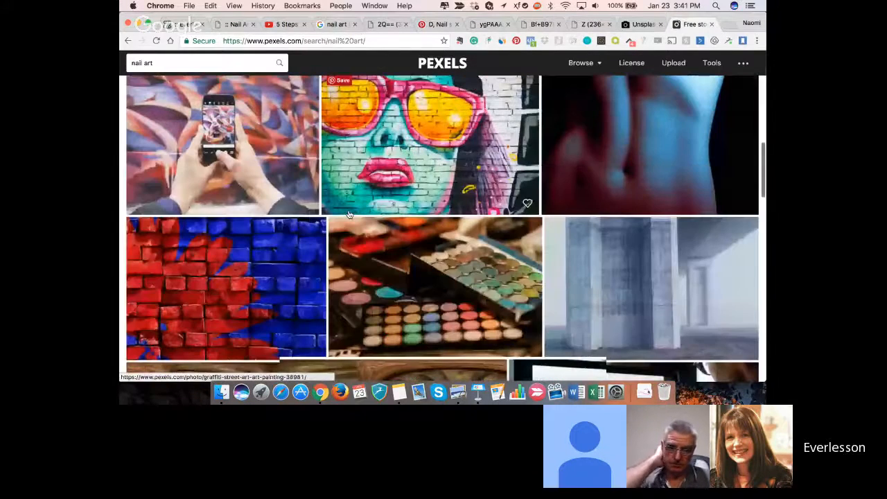
scroll(349, 215, down, 8)
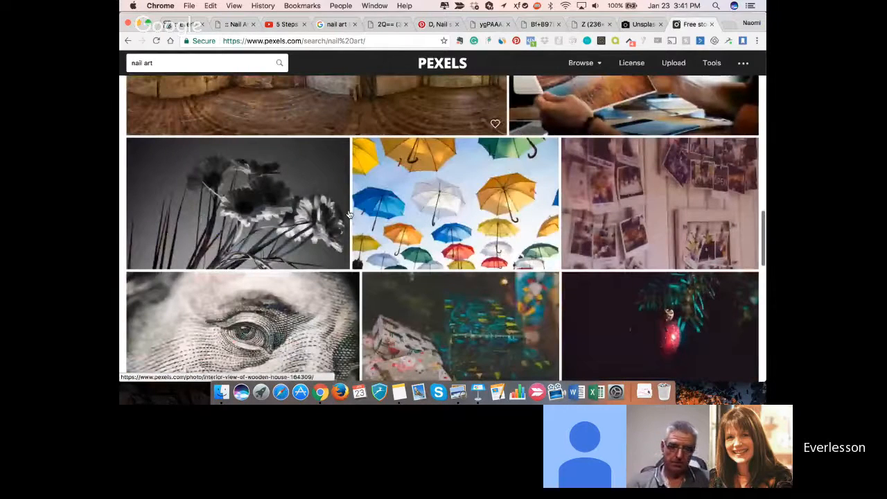
scroll(349, 215, up, 15)
scroll(349, 215, up, 3)
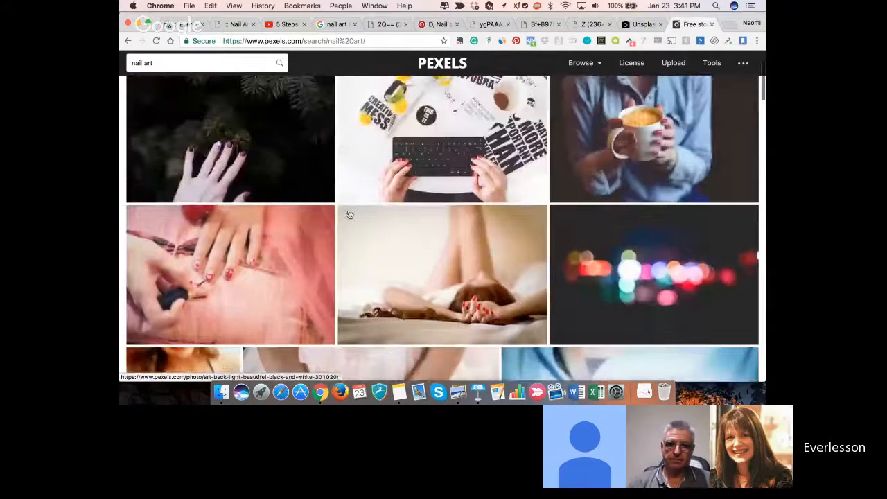
scroll(350, 215, up, 1)
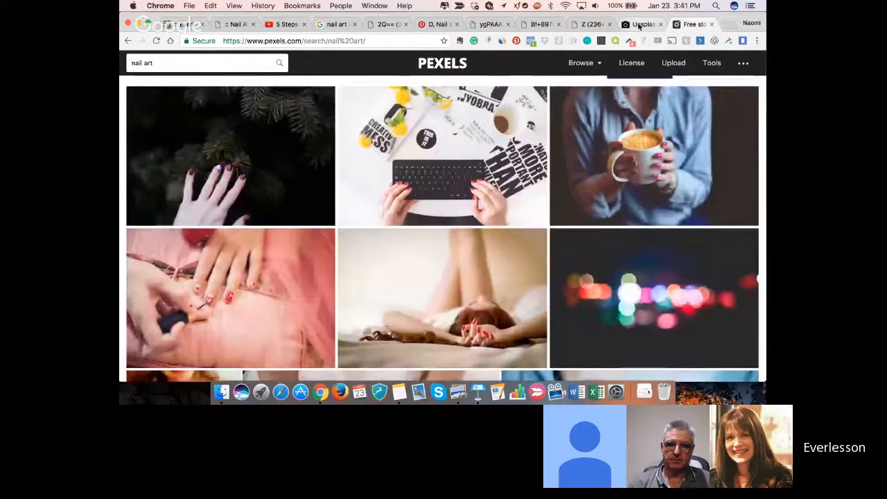
- Search the Unsplash photo site for "nail art"
click(639, 24)
scroll(543, 229, down, 5)
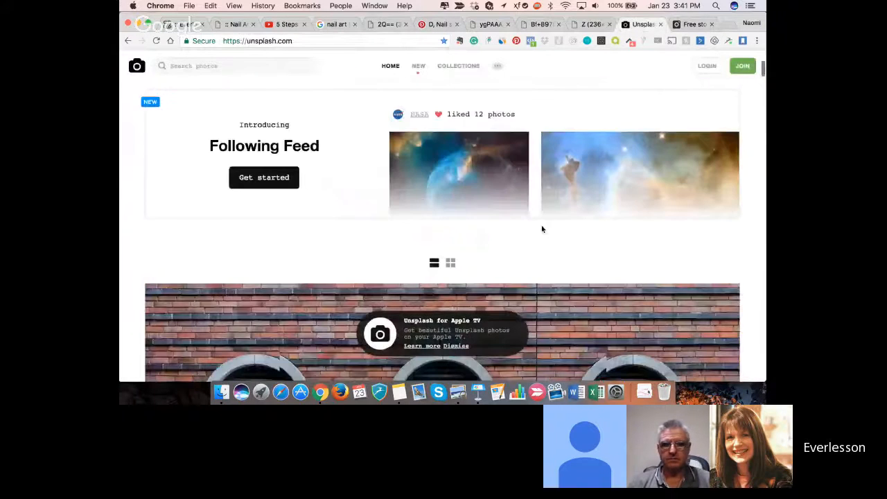
scroll(542, 228, down, 10)
scroll(542, 228, down, 8)
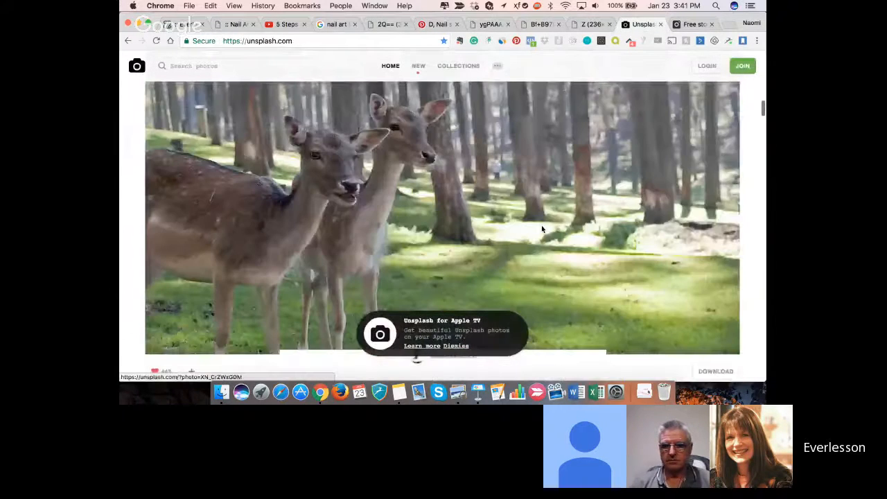
scroll(542, 228, down, 8)
click(242, 68)
text(nail )
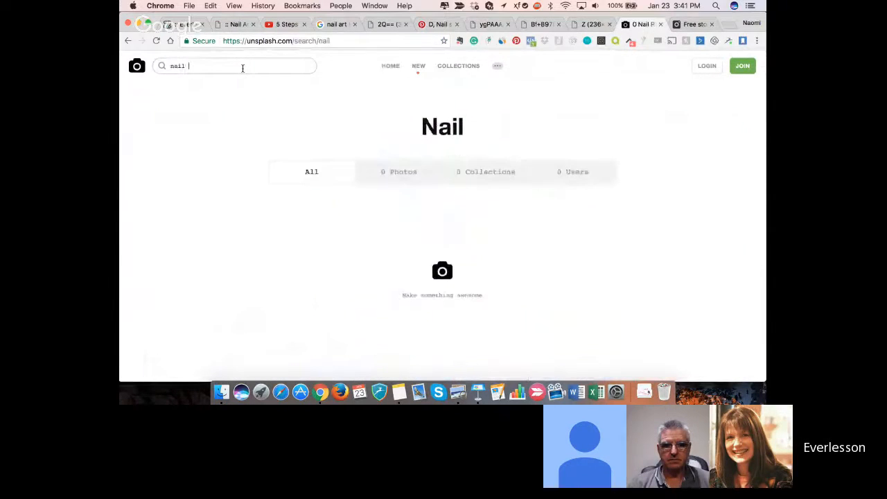
text(air)
key(BackSpace)
key(BackSpace)
text(rt)
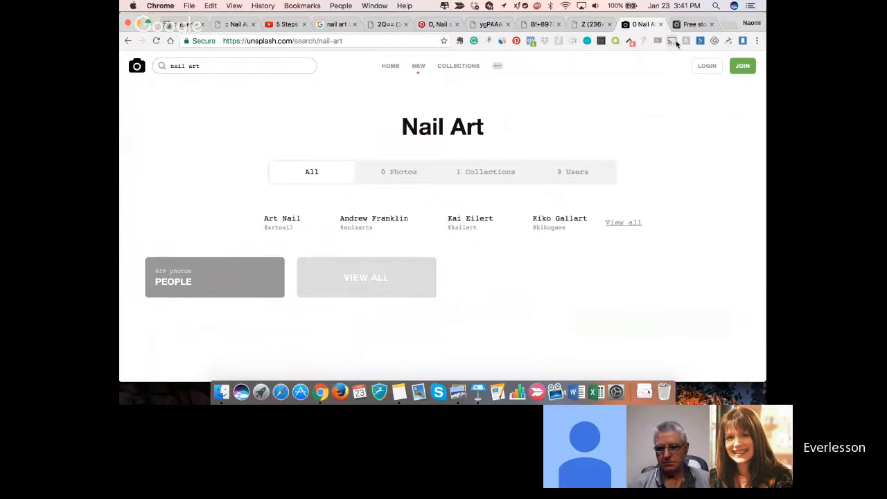
- Return to the Pexels nail art photos and look through them again for a banner image
click(684, 25)
scroll(589, 237, up, 1)
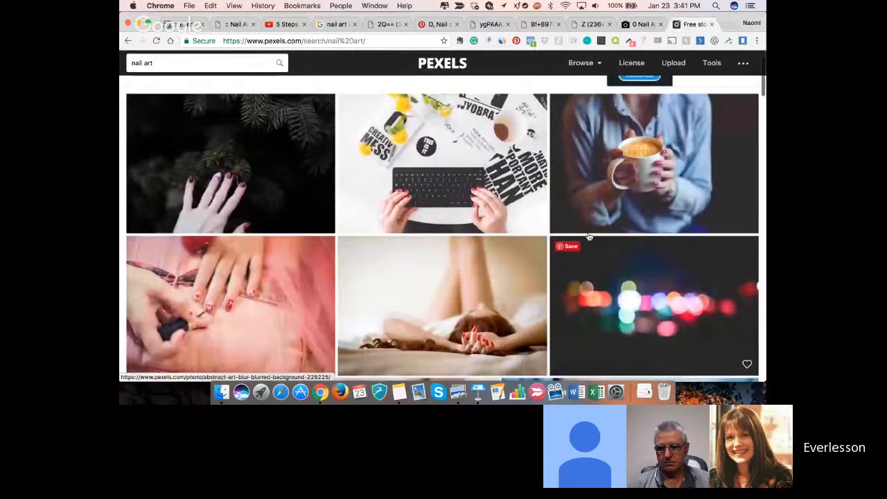
scroll(588, 237, down, 2)
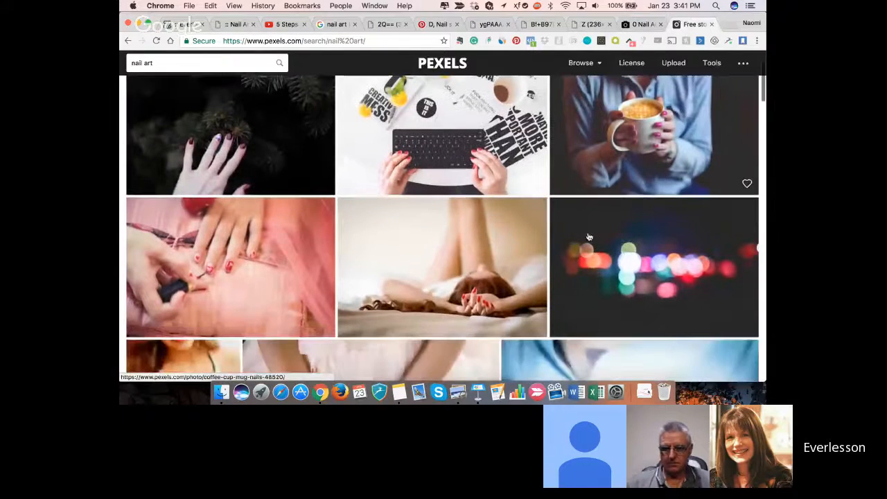
scroll(589, 237, up, 3)
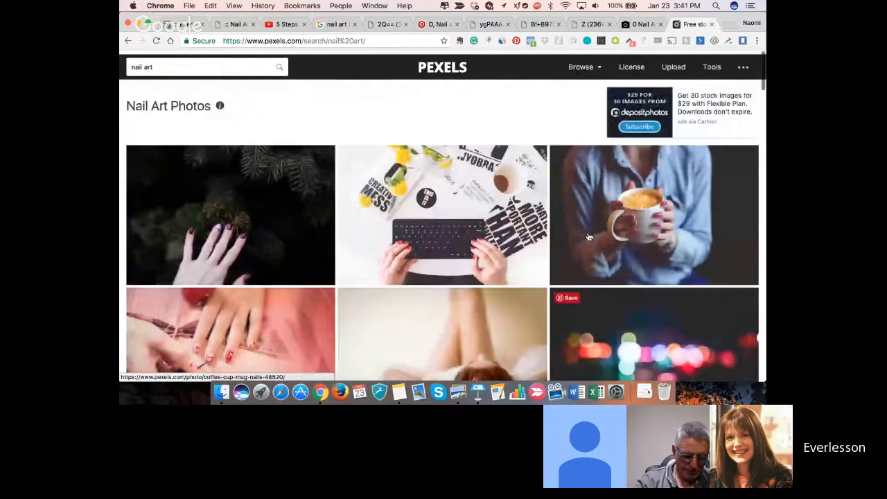
scroll(588, 237, down, 7)
scroll(588, 237, down, 3)
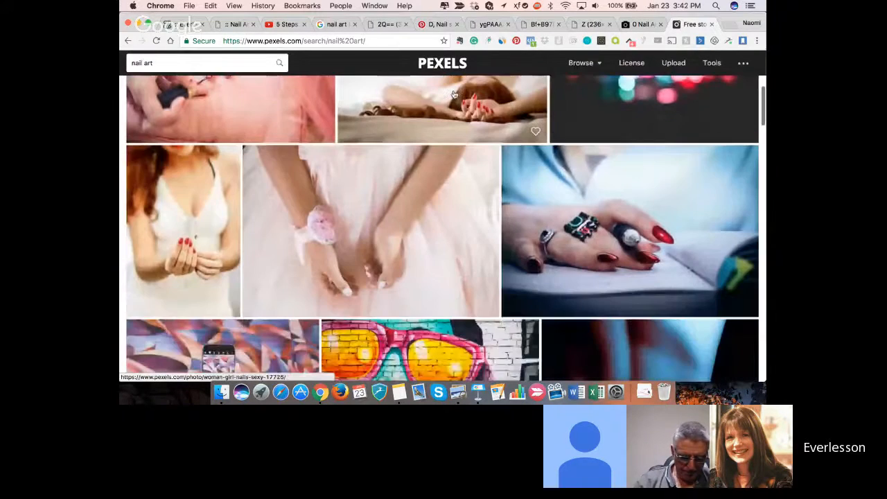
- Save the separately opened NailArt logo with four painted nails to Downloads as "banner 1.jpeg", and return to the Google image results
click(336, 24)
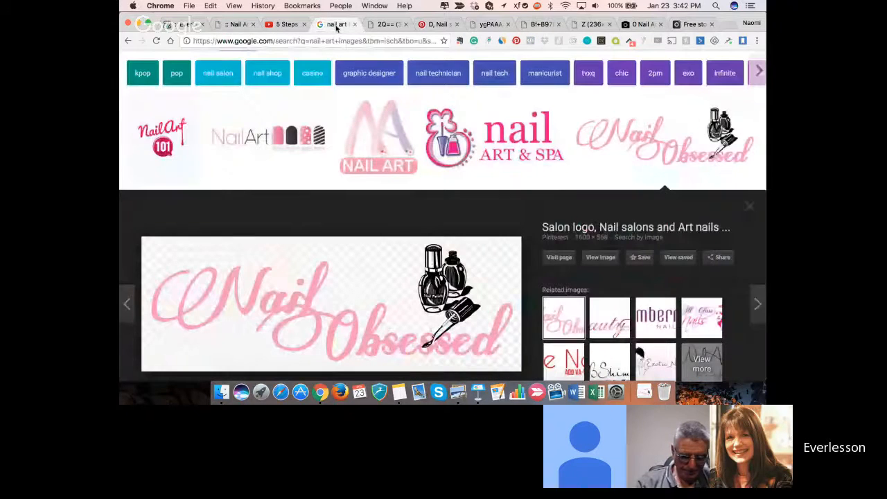
click(381, 25)
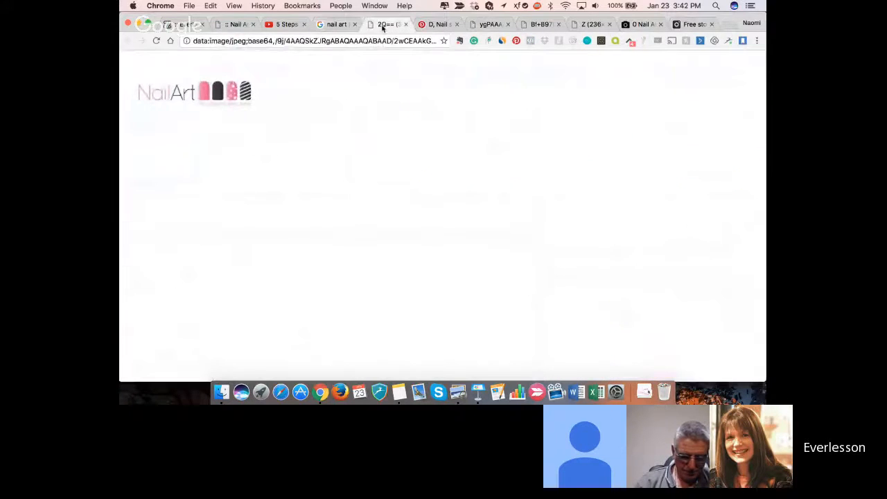
right_click(198, 93)
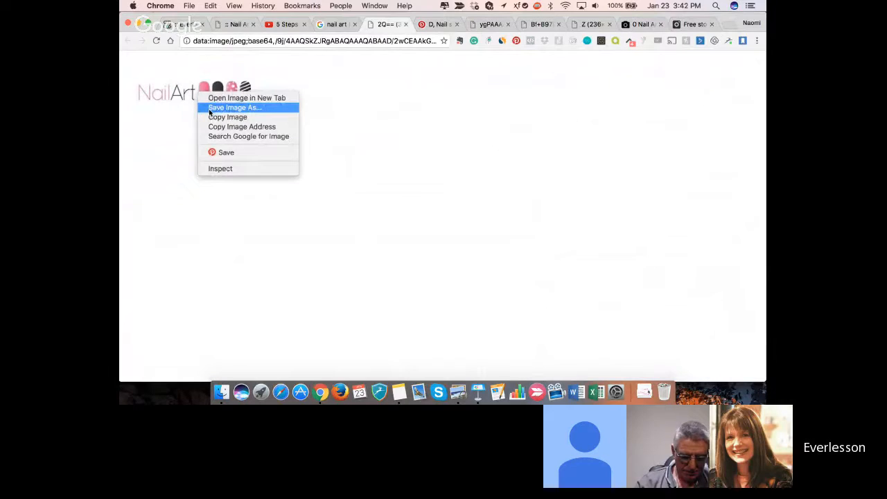
click(209, 109)
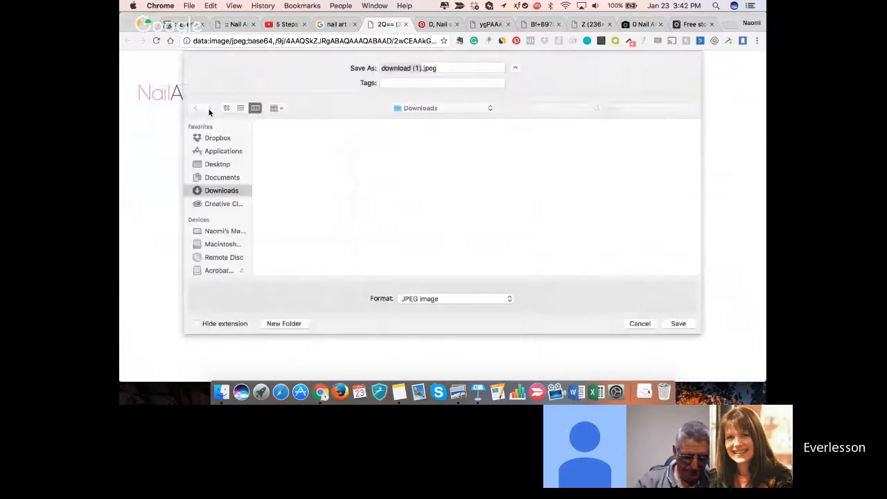
text(banner 1)
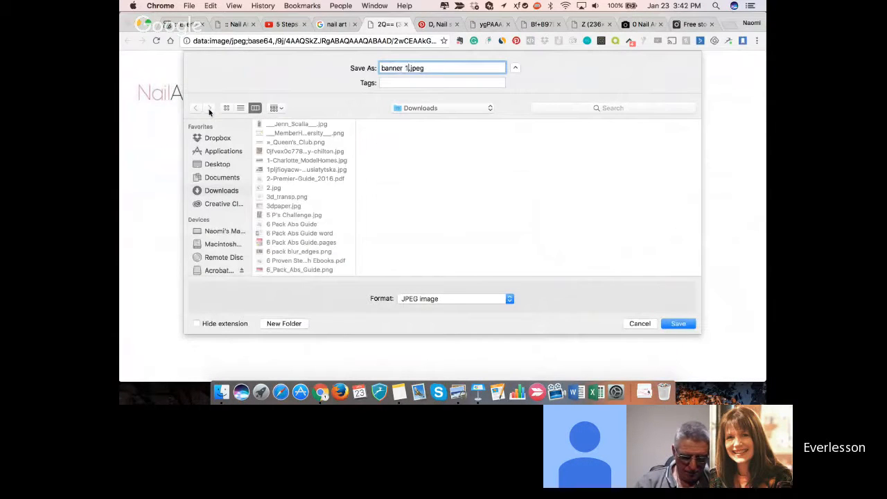
key(Return)
click(336, 24)
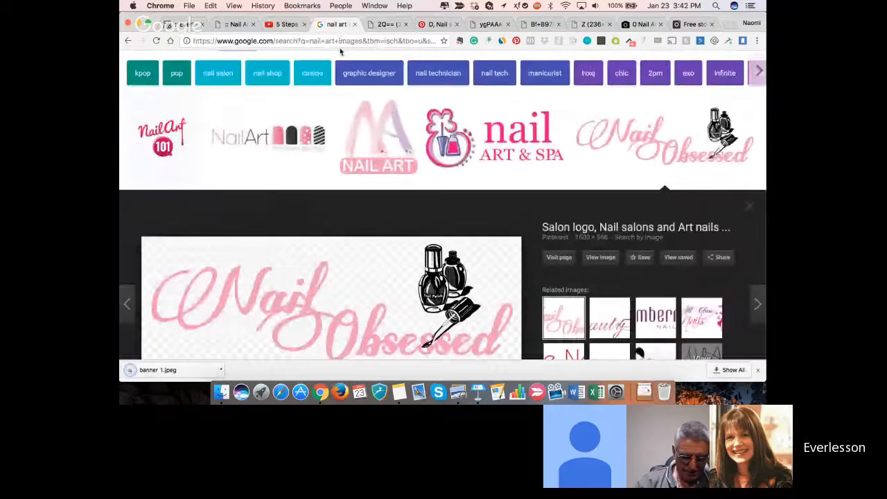
right_click(379, 140)
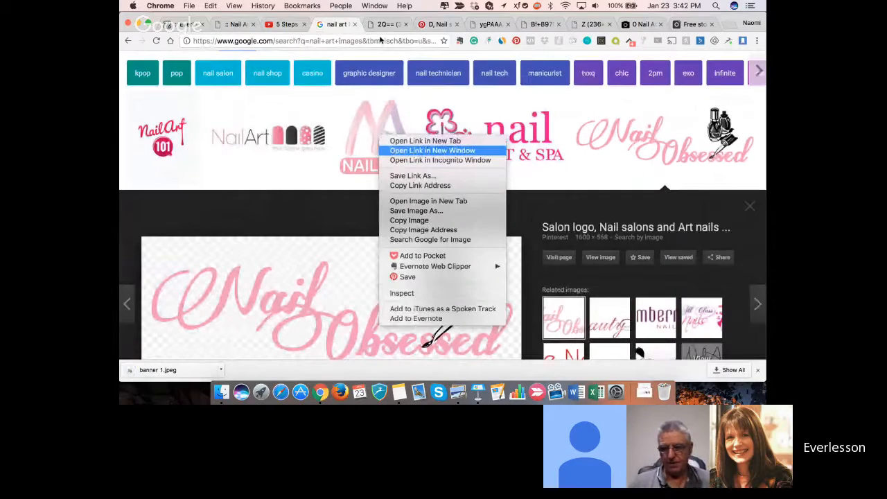
click(392, 153)
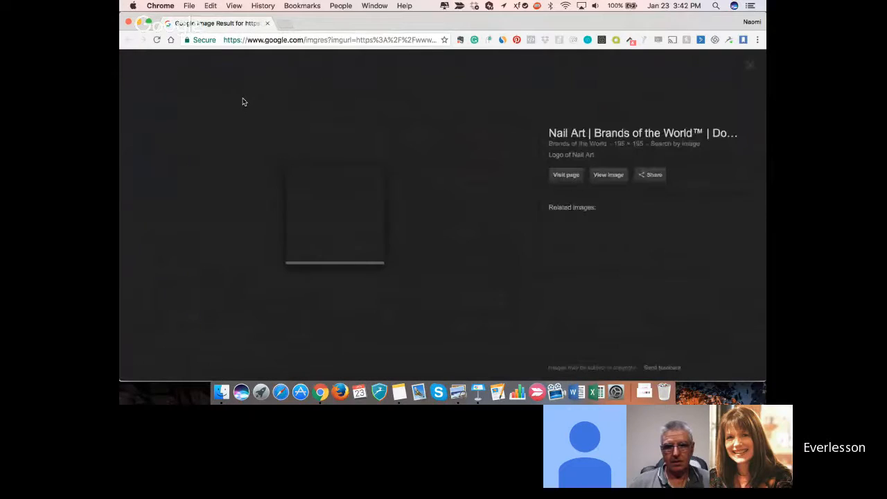
click(128, 25)
- Open the "NAIL ART" logo with the large pink and purple letters as a separate image and save it to Downloads as "banner 2.jpeg"
right_click(374, 133)
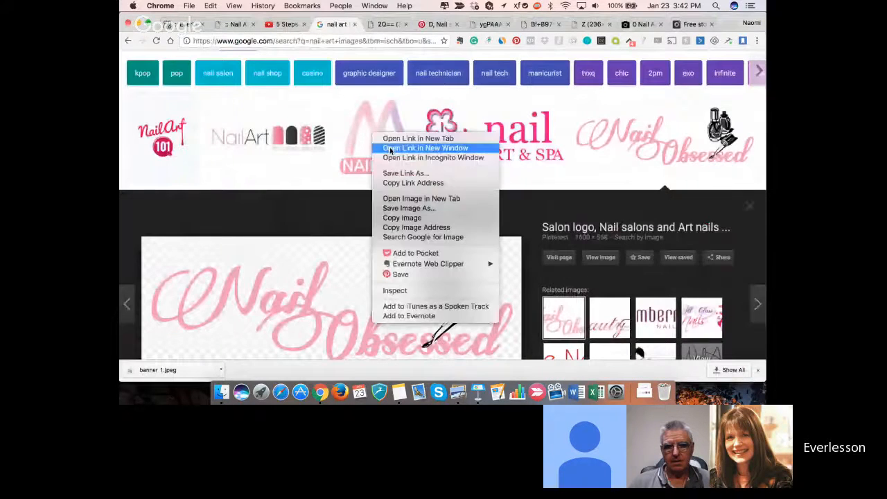
click(394, 199)
click(406, 25)
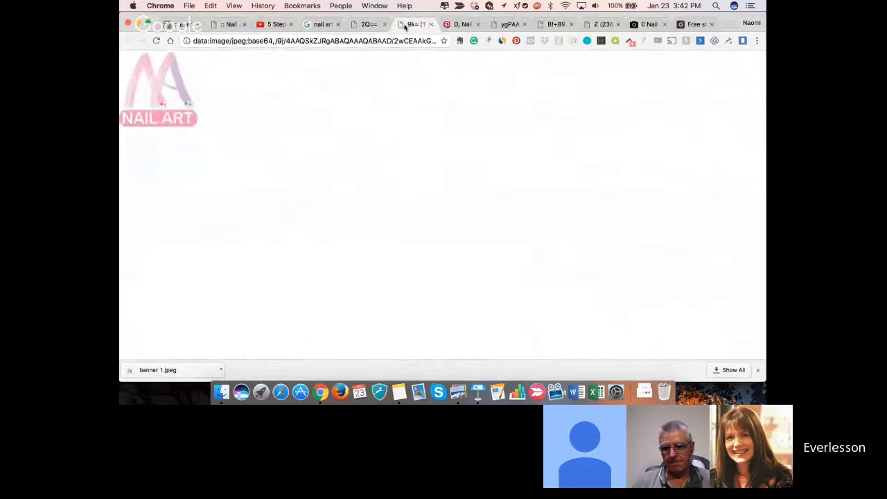
right_click(175, 101)
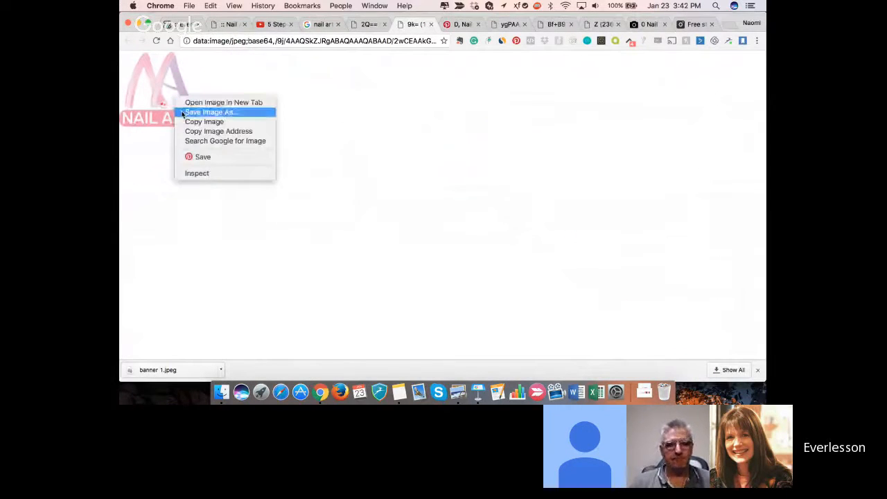
click(182, 113)
text(ba)
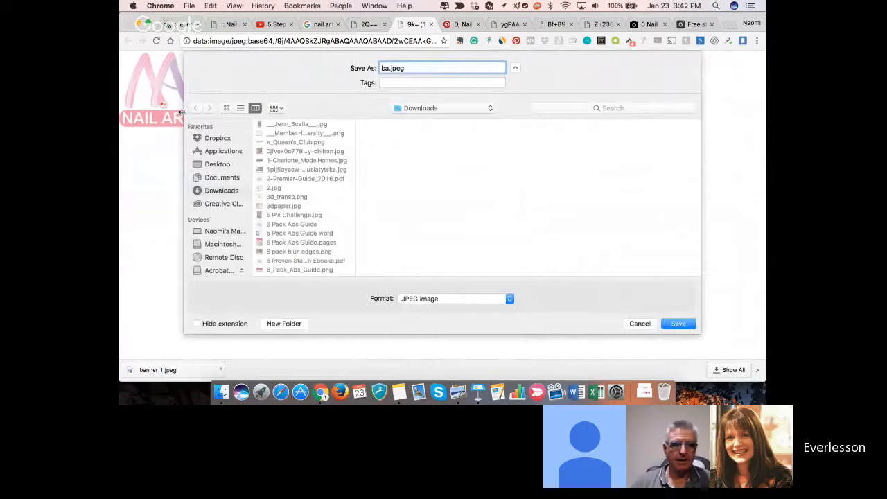
text(nner 2)
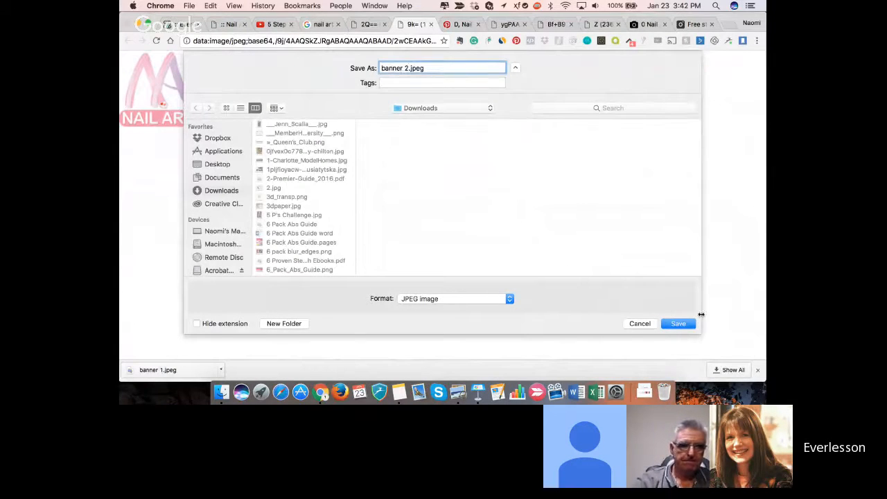
click(678, 324)
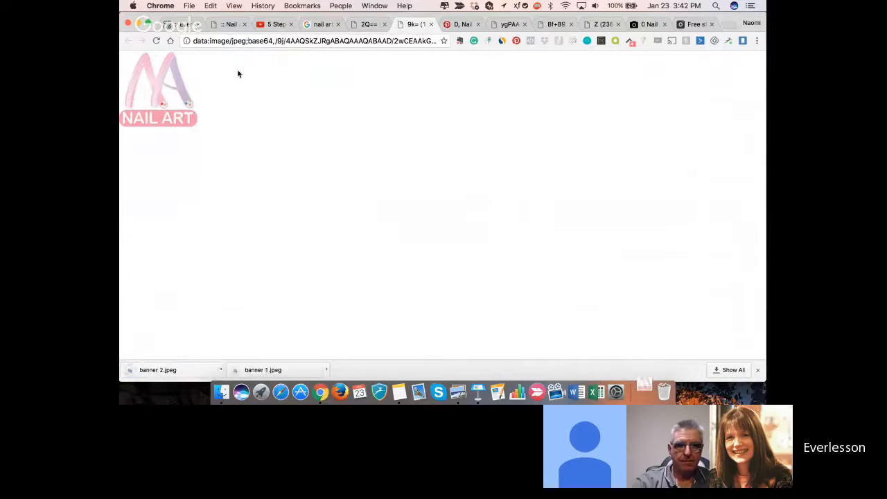
- Return to the EverLesson banner settings, upload "banner 2.jpeg" from Downloads to the image library and insert it as the banner image
click(180, 25)
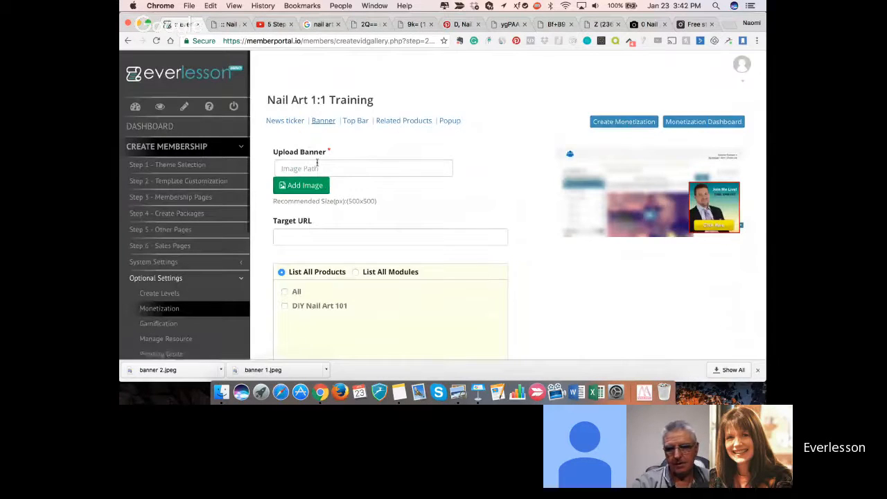
click(309, 187)
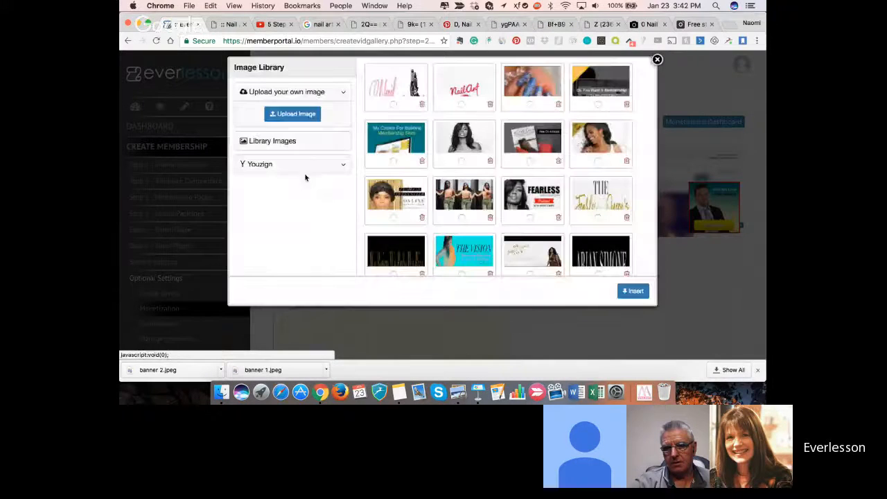
click(288, 115)
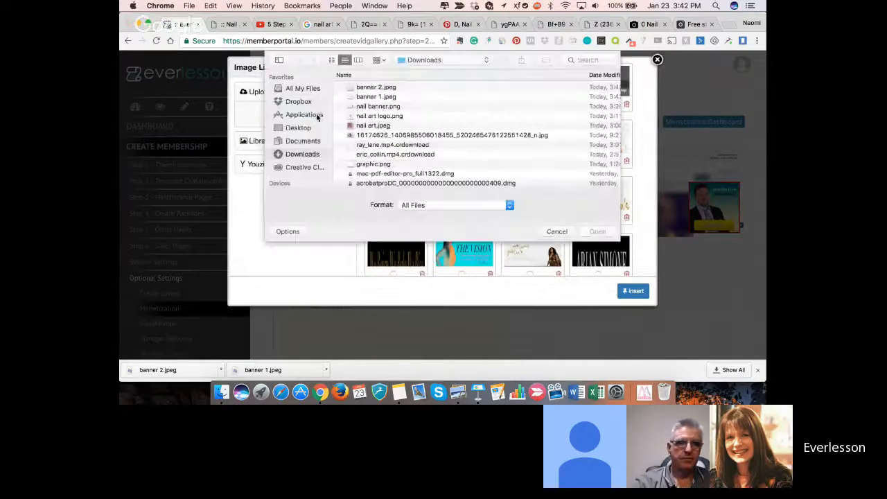
click(365, 86)
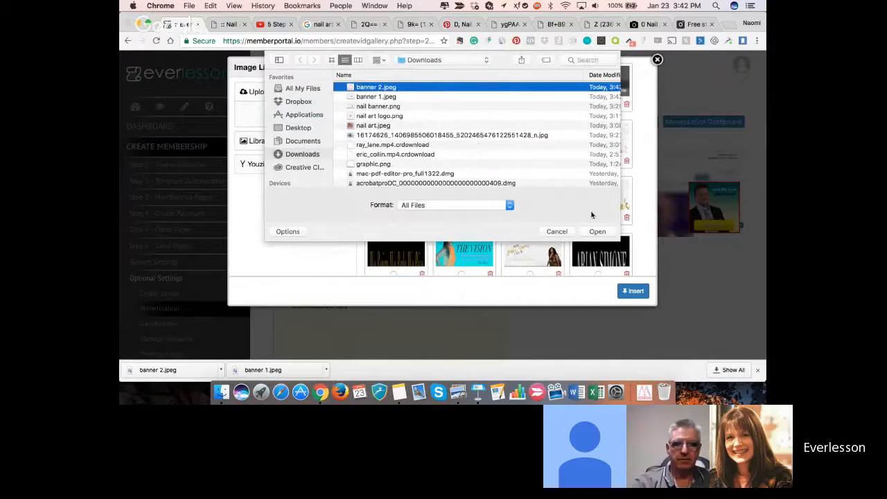
click(597, 231)
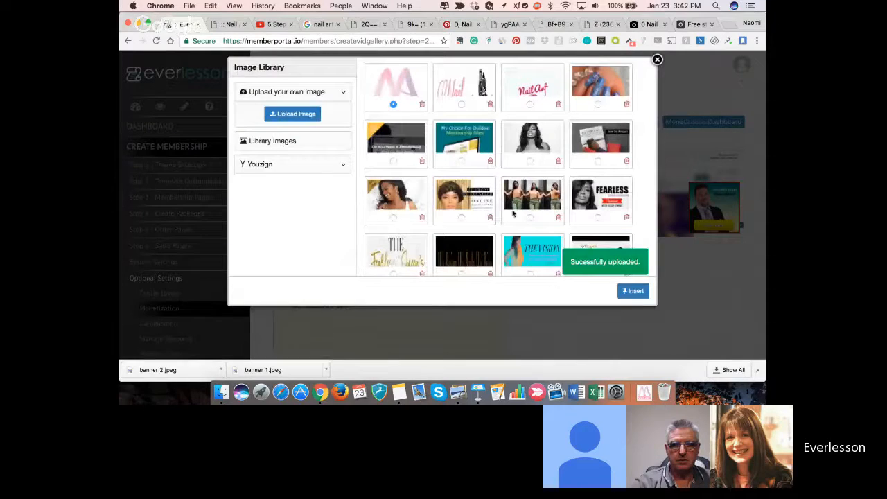
scroll(487, 201, down, 1)
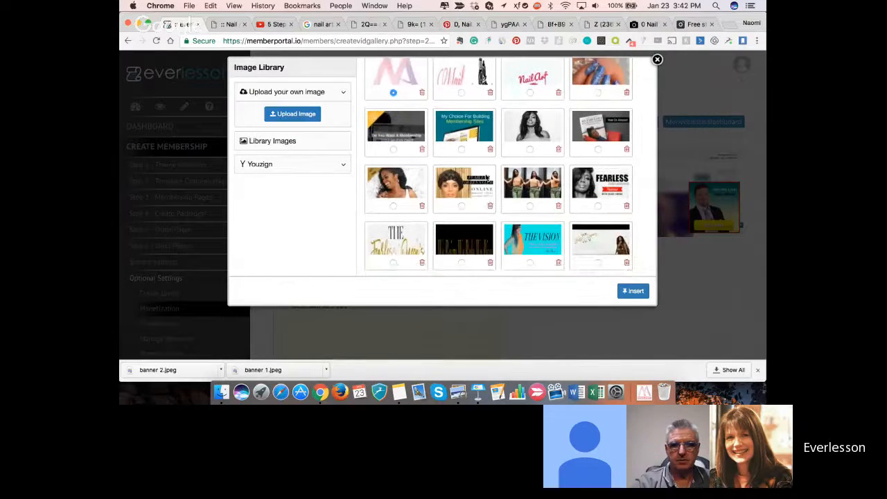
scroll(487, 179, down, 5)
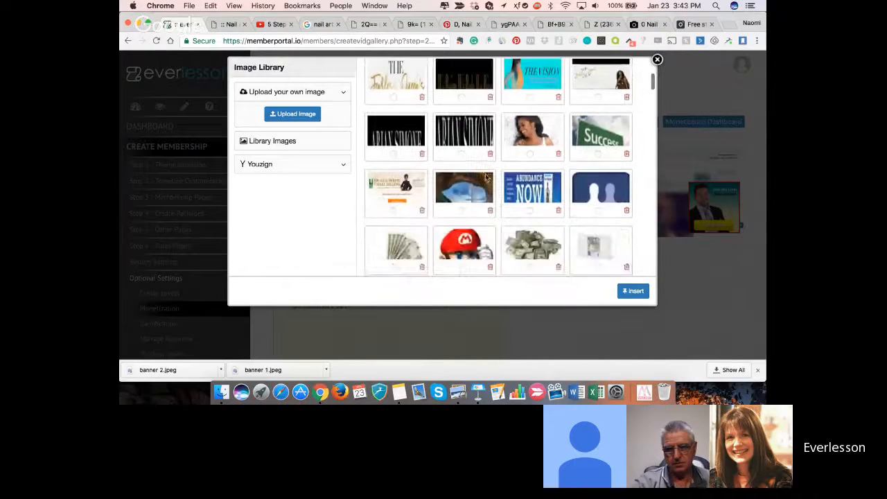
scroll(487, 179, up, 3)
scroll(486, 178, up, 3)
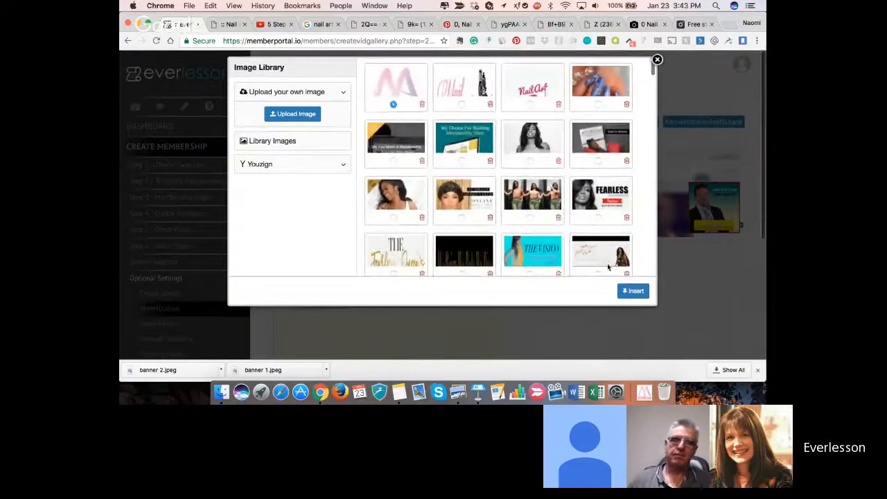
click(632, 292)
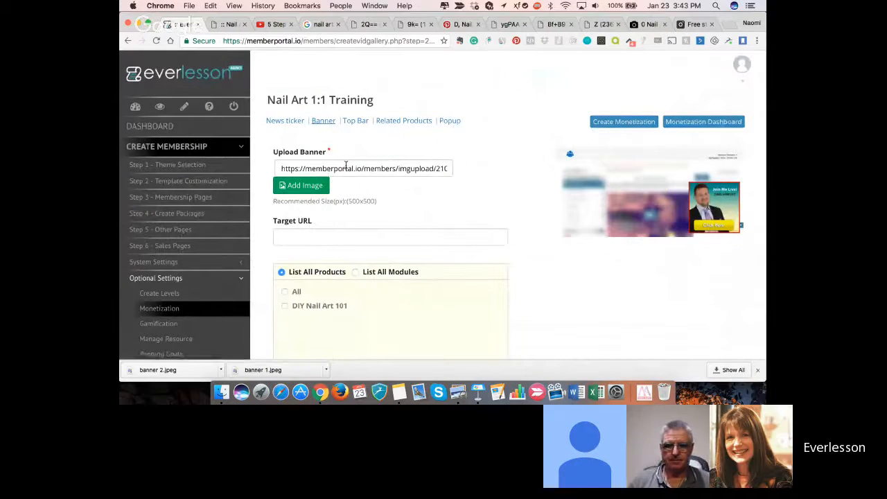
click(324, 238)
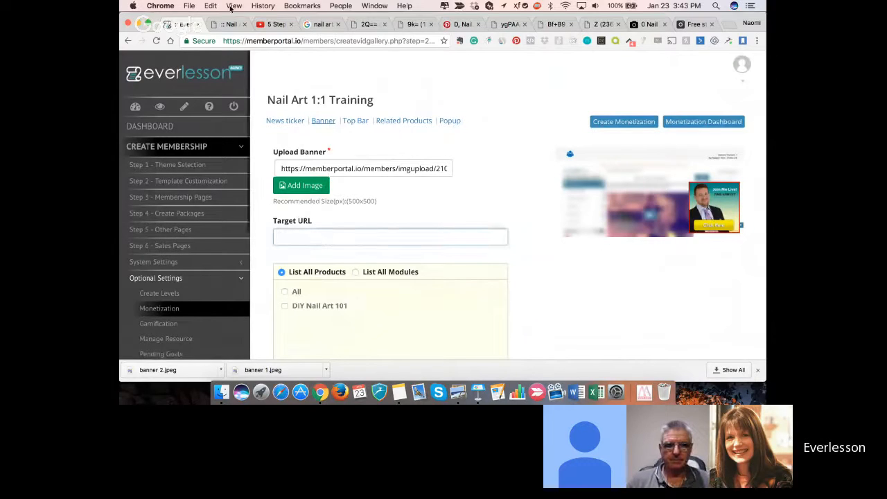
click(271, 25)
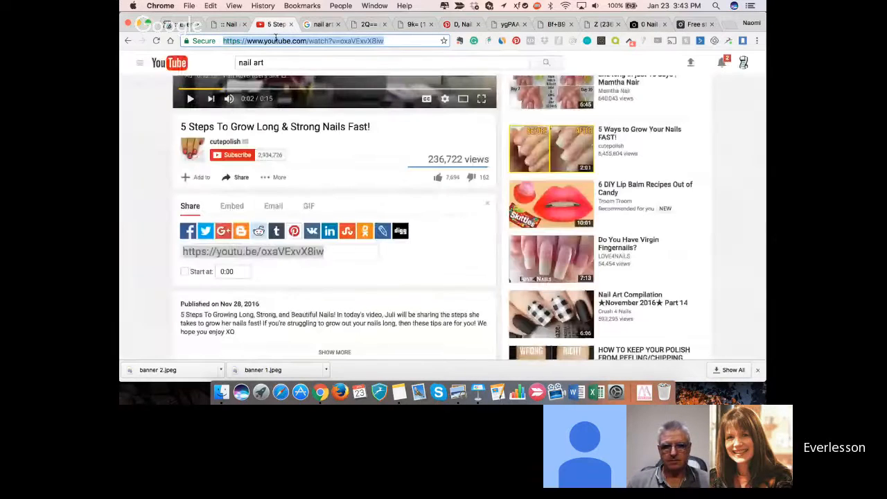
click(179, 25)
text(https://www.youtube.com/watch?v=oxaVExvX8iw)
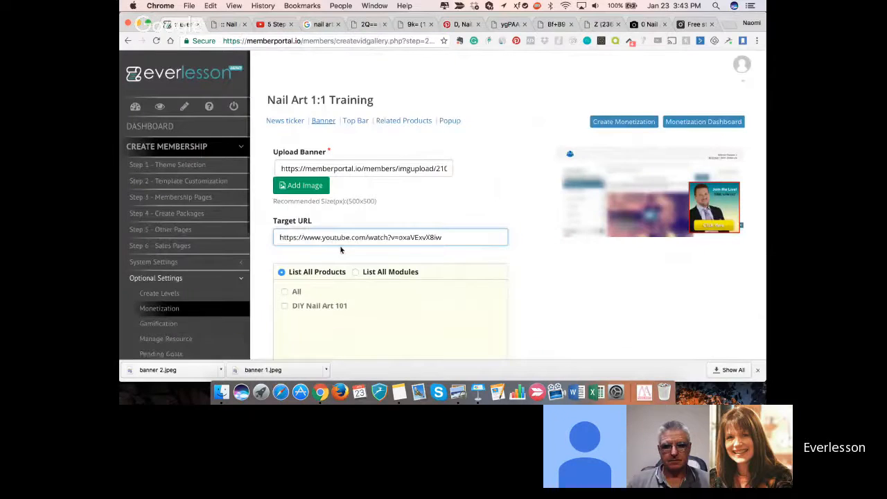
- Apply the banner to all products, including DIY Nail Art 101, and save the banner settings
scroll(340, 248, down, 3)
click(282, 186)
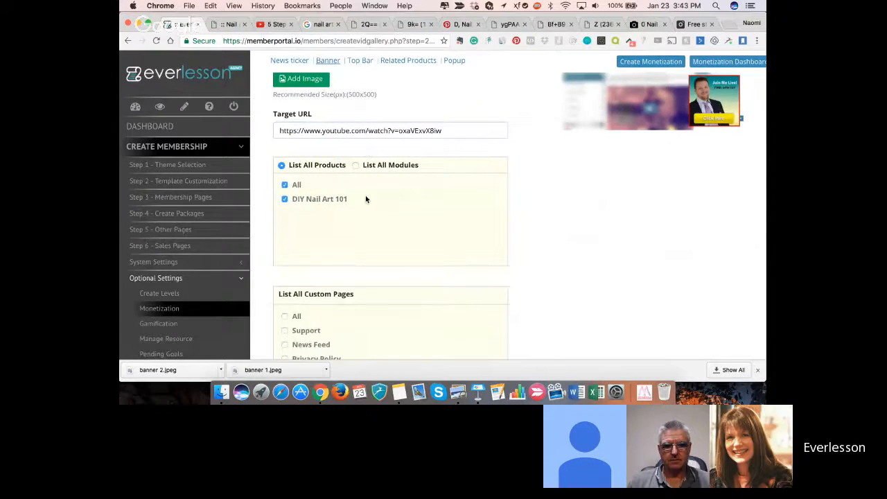
scroll(364, 198, down, 3)
click(297, 331)
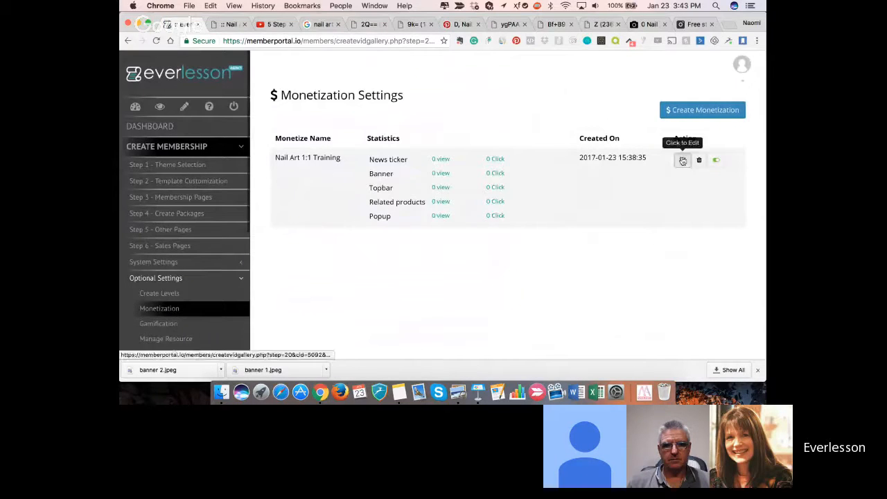
- Reopen the Nail Art 1:1 Training monetization for editing and set its Top Bar headline to "Get 1:1 Nail Art Training"
click(683, 160)
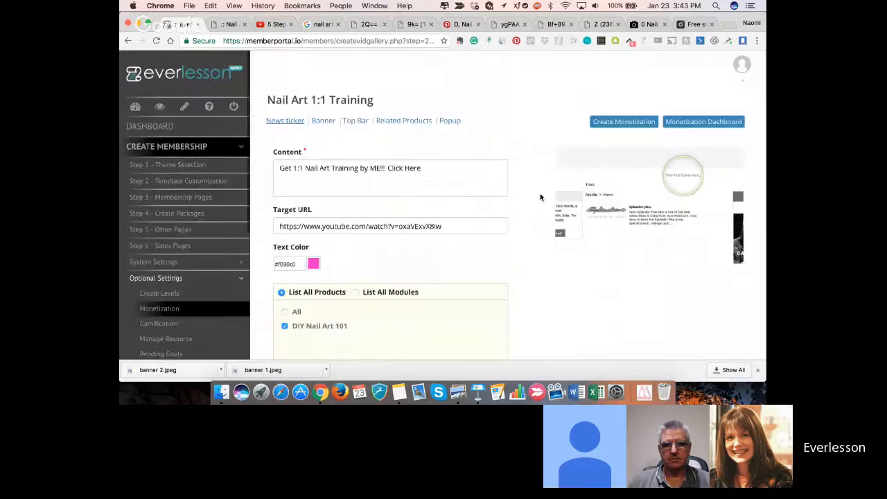
click(355, 122)
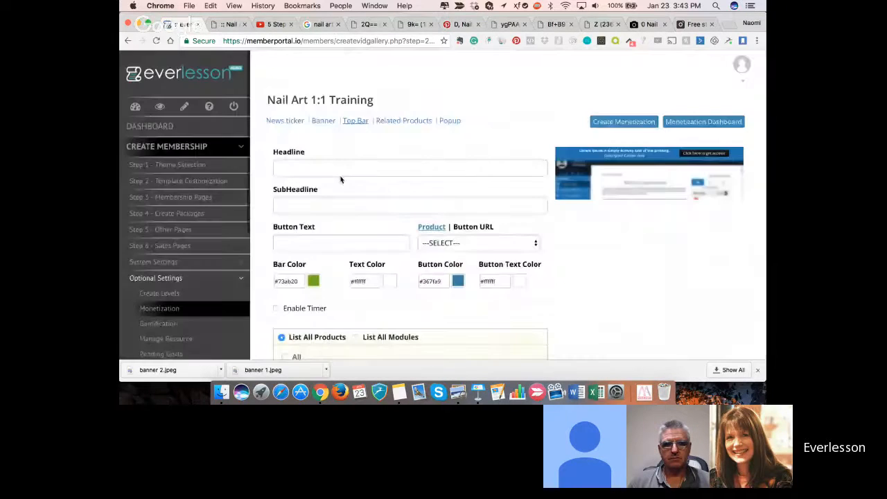
click(341, 168)
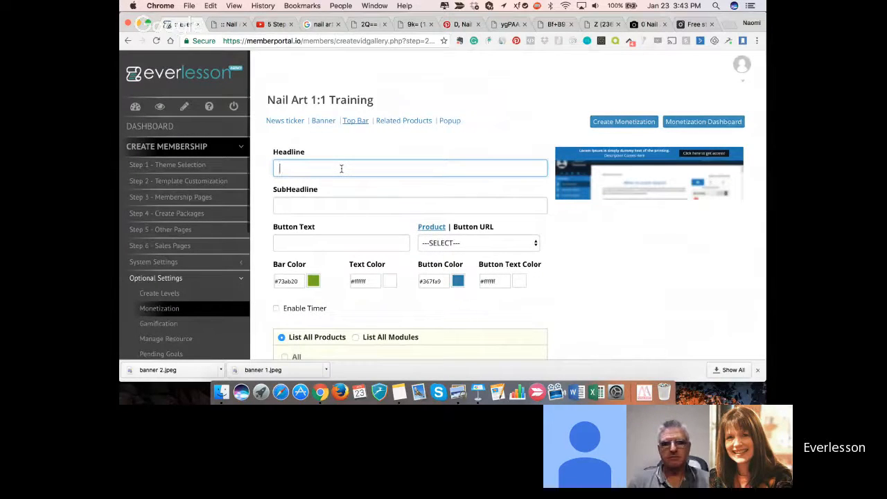
text(GE)
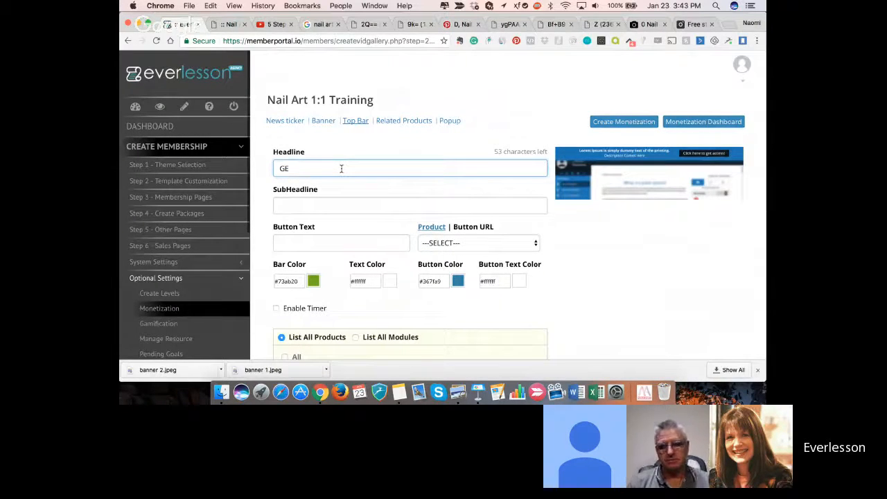
key(BackSpace)
text(et 1:1)
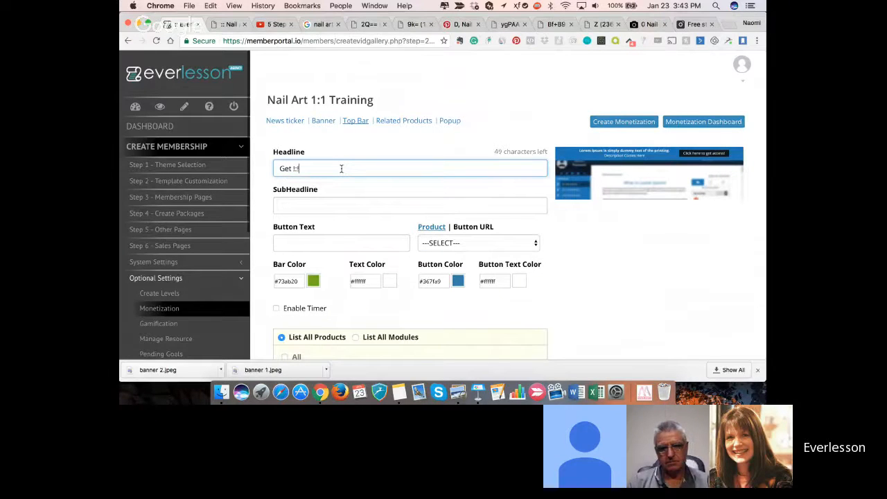
key(BackSpace)
key(BackSpace)
key(BackSpace)
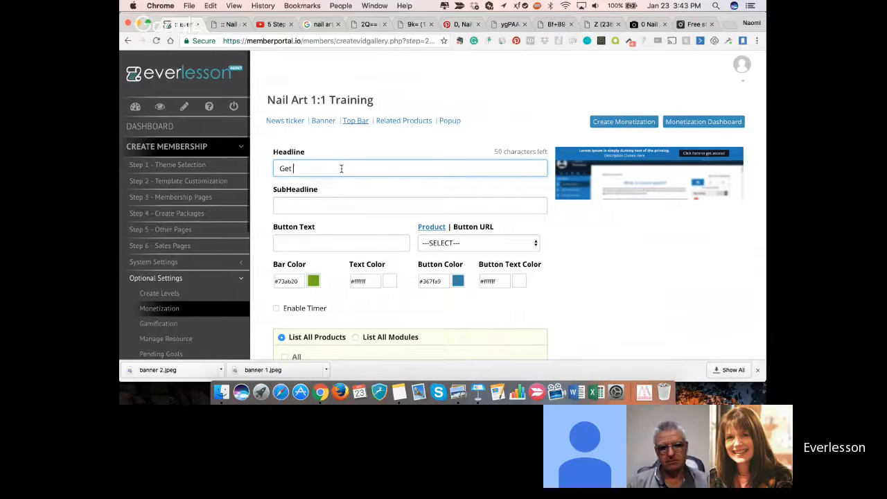
text(1:1 Nail Art Training)
- Set the top bar subheadline to "Let Me Help You Design Perfect Nails for Every Occasion"
key(Tab)
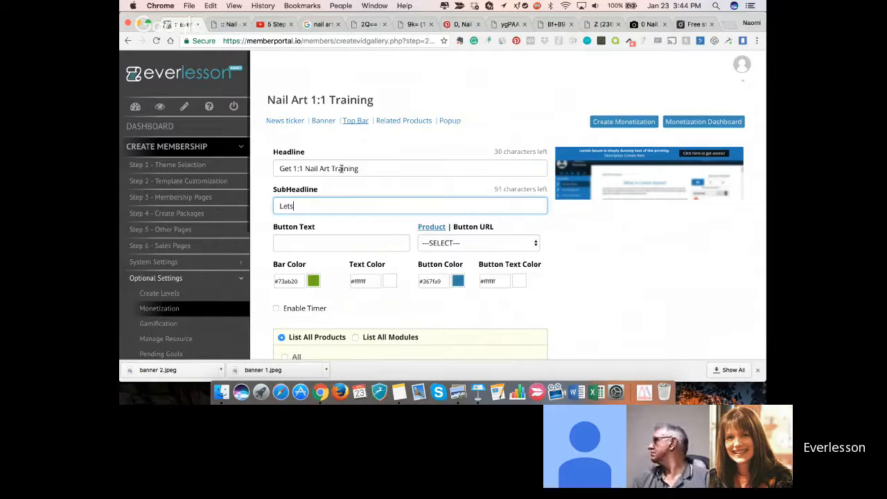
text(me )
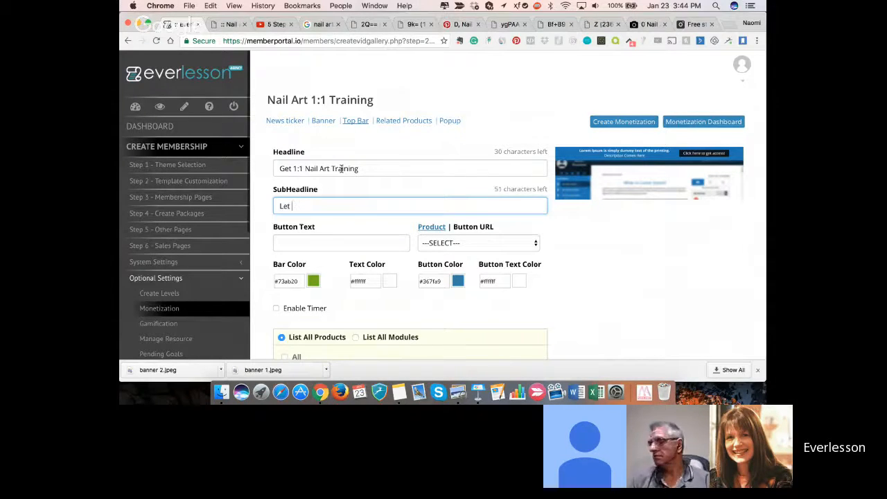
text(Help Y)
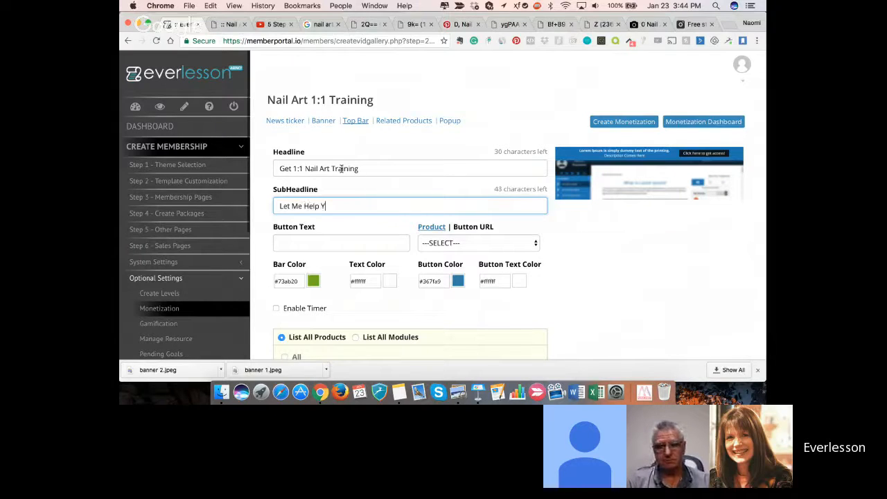
text(ou Design Per)
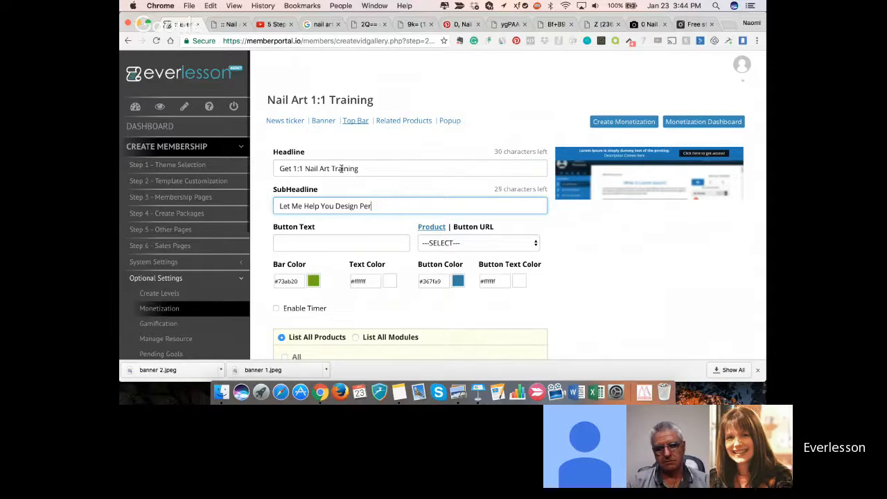
text(fect )
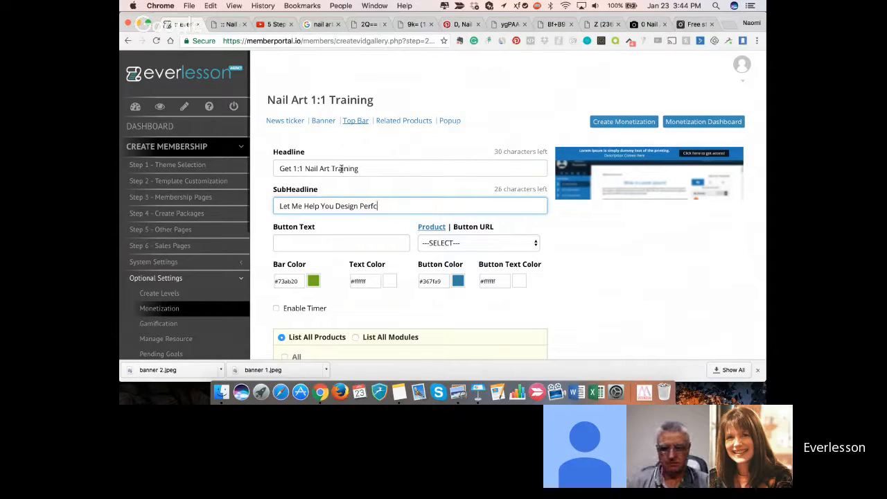
text(Nails for Ev)
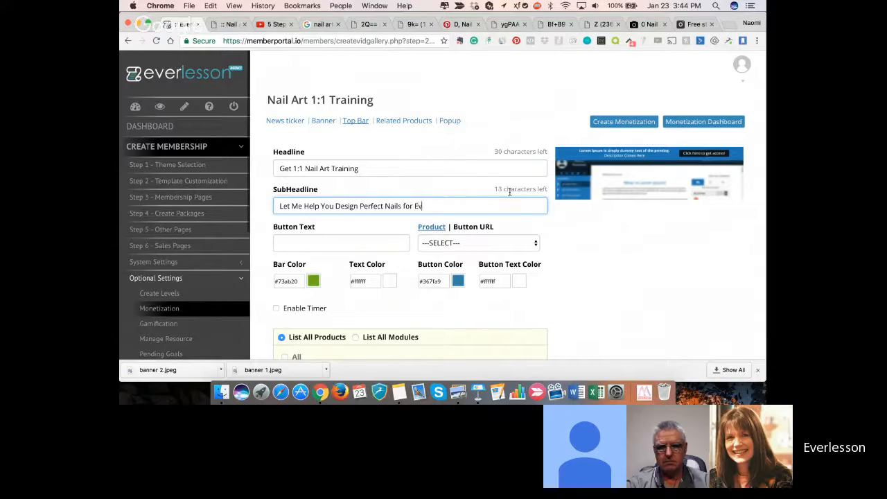
text(ccasion)
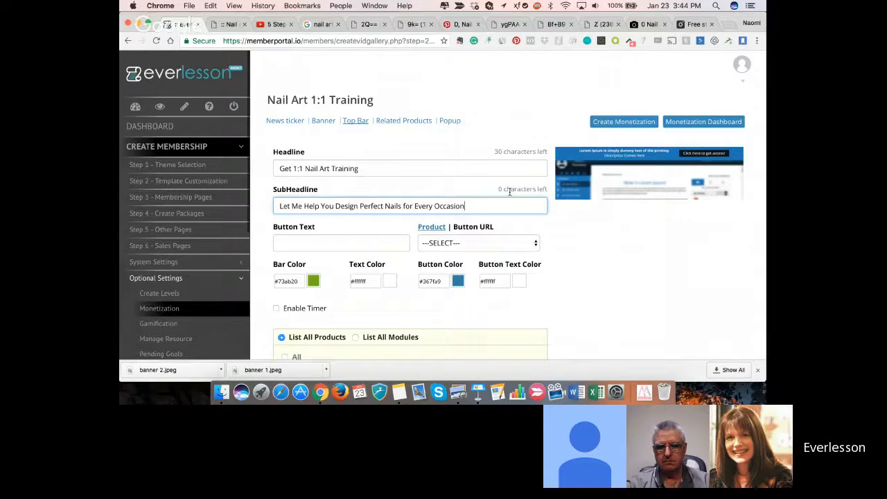
- Set the top bar's button text to "Get Perfect Nails Now!"
click(313, 242)
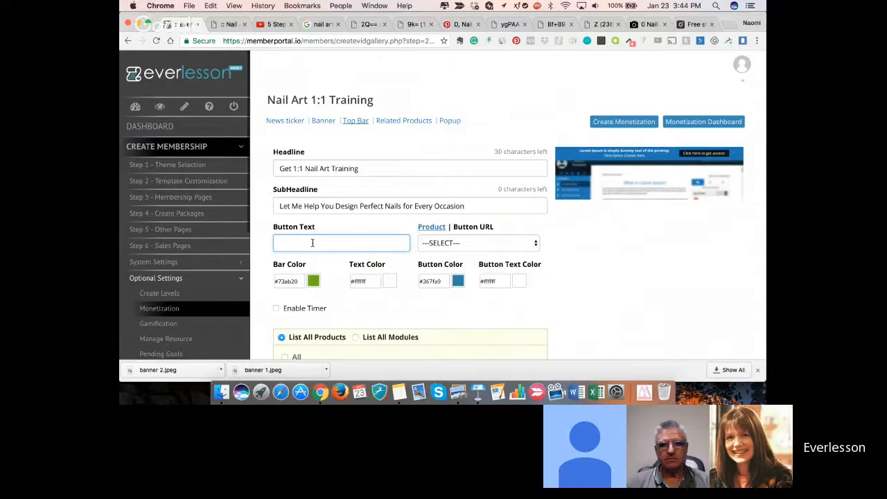
key(shift)
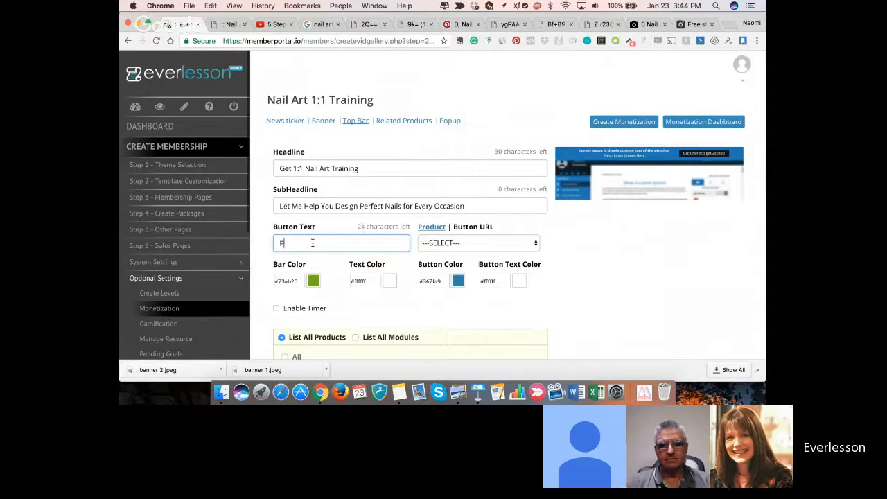
text(Perfec)
text(t Nail)
text(s NOw)
text(Get)
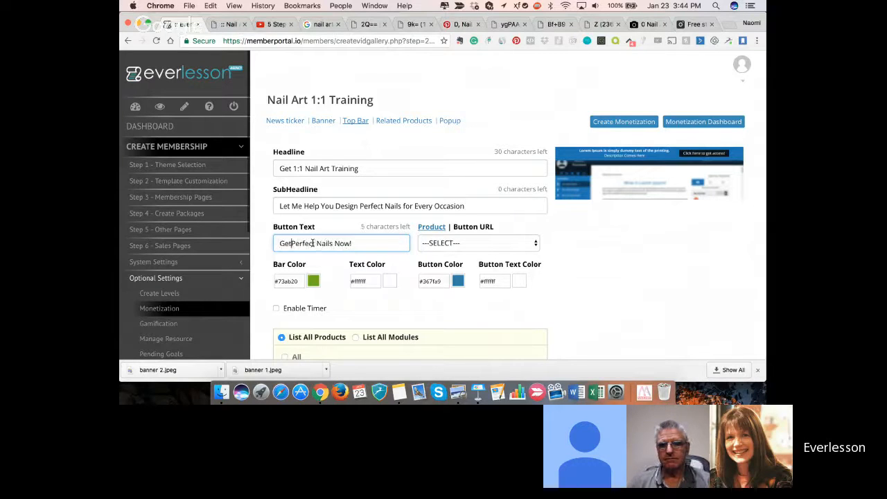
click(463, 229)
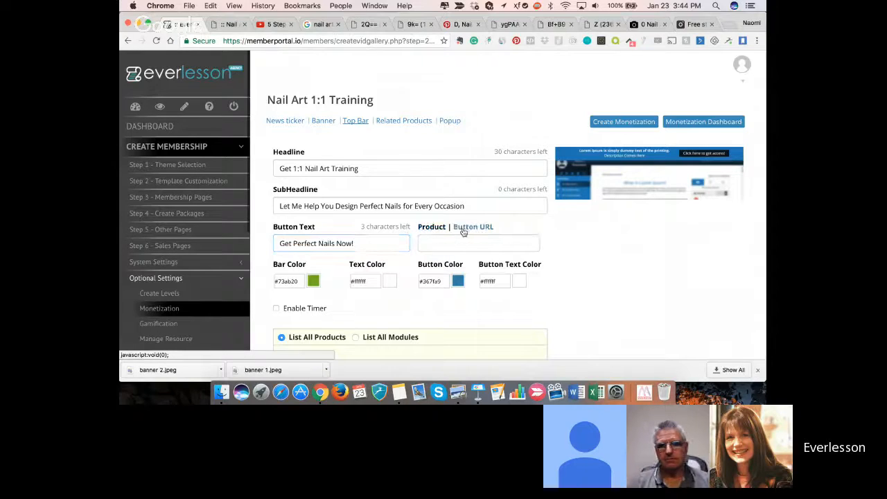
click(440, 230)
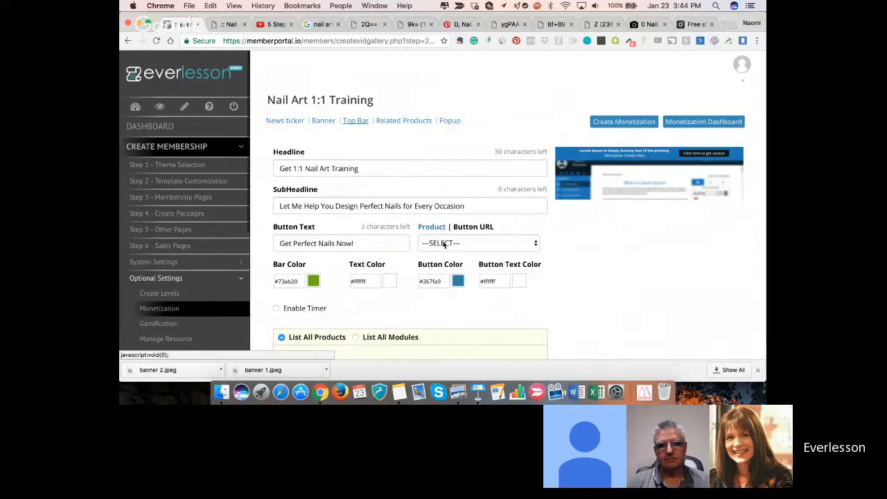
click(445, 244)
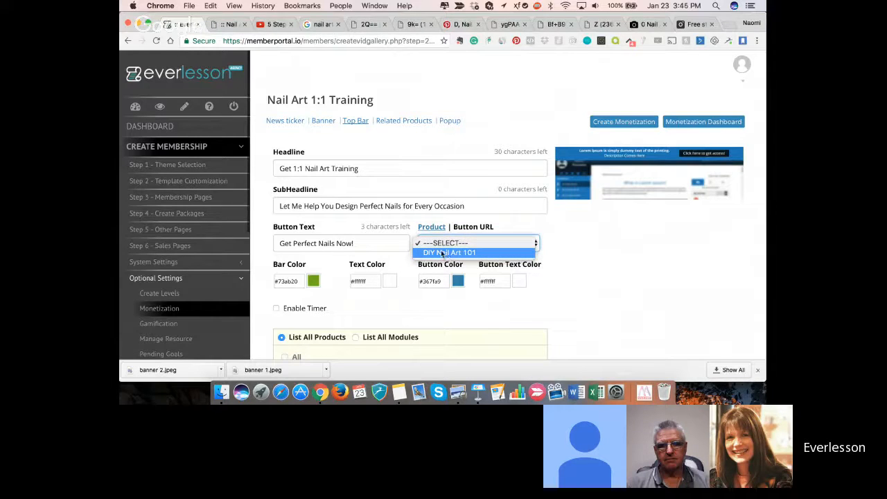
click(462, 230)
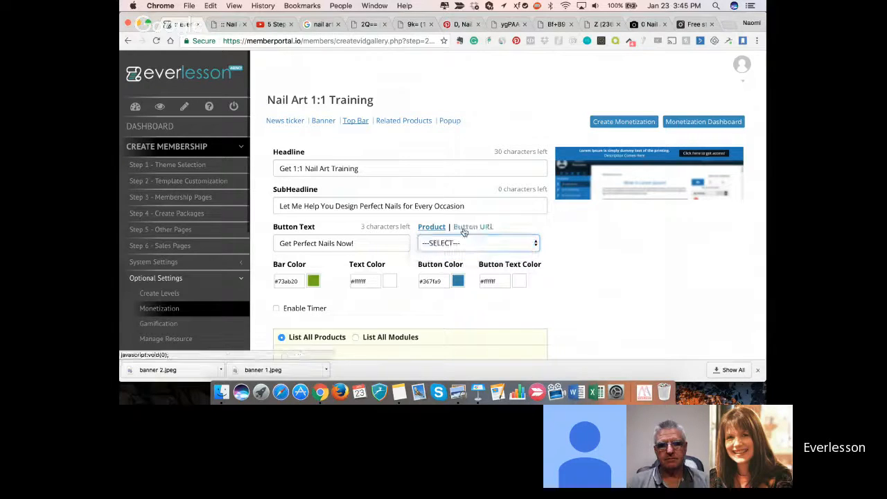
click(463, 228)
click(464, 239)
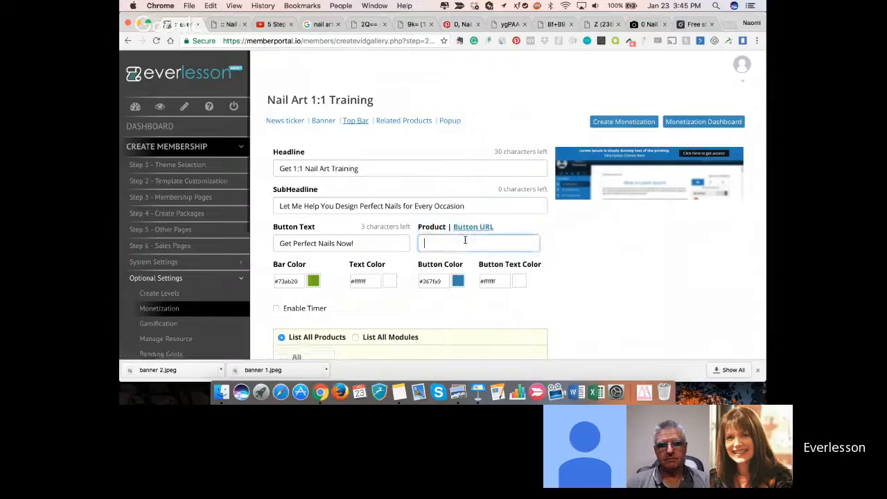
click(261, 25)
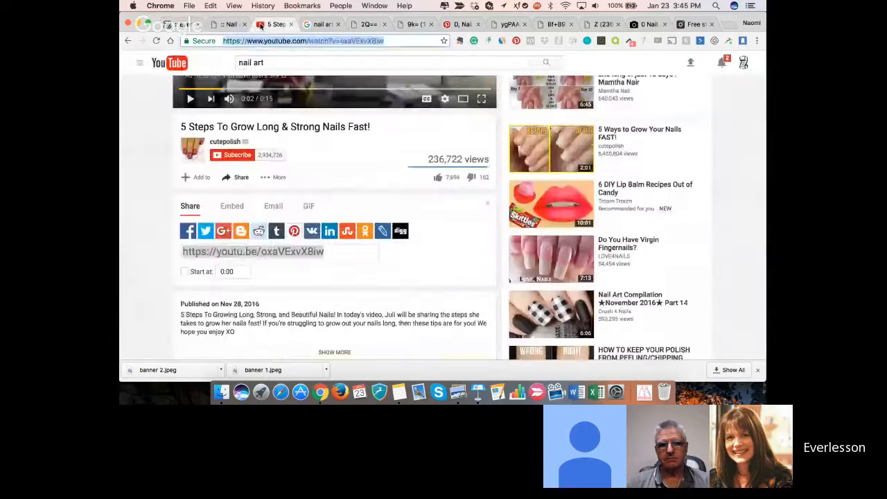
click(181, 24)
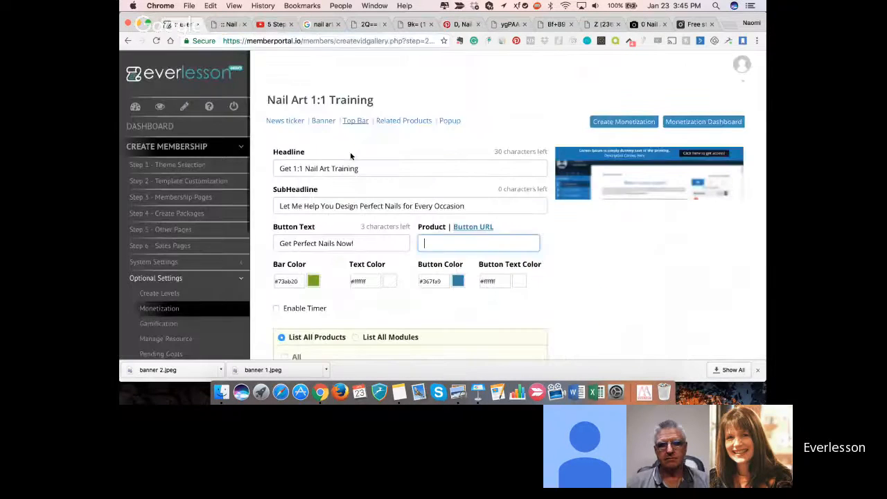
text(https://www.youtube.com/watch?v=oxaVExvX8iw)
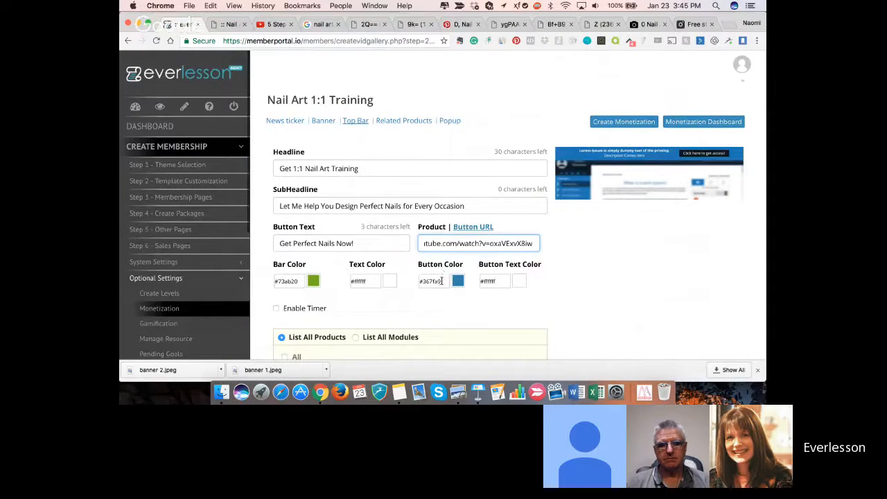
- Change the top bar's bar color to bright pink, #e620e6
click(297, 280)
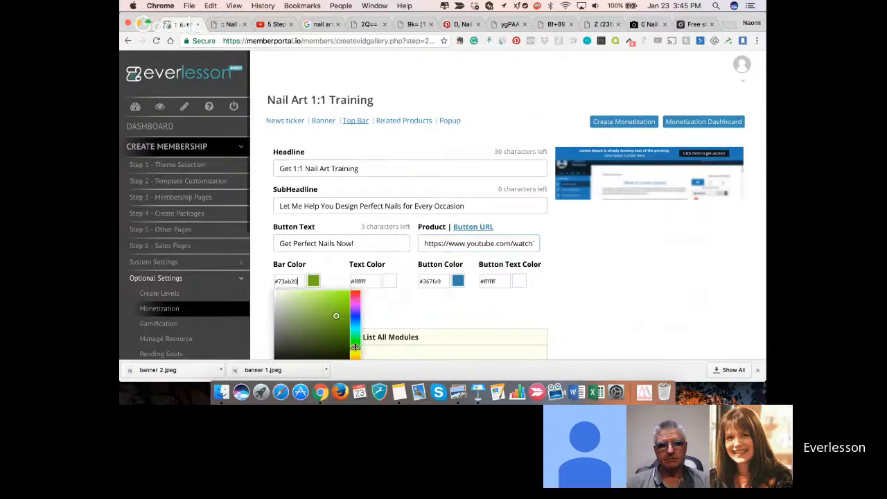
drag(355, 346, 339, 297)
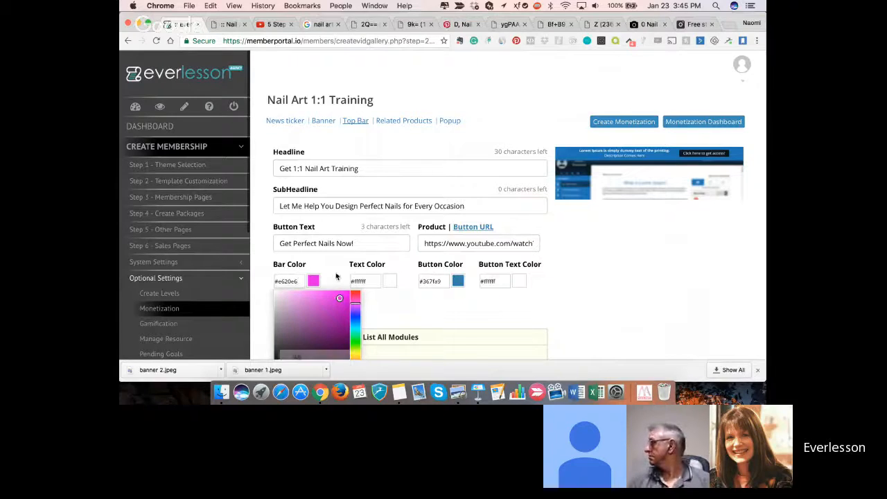
click(294, 282)
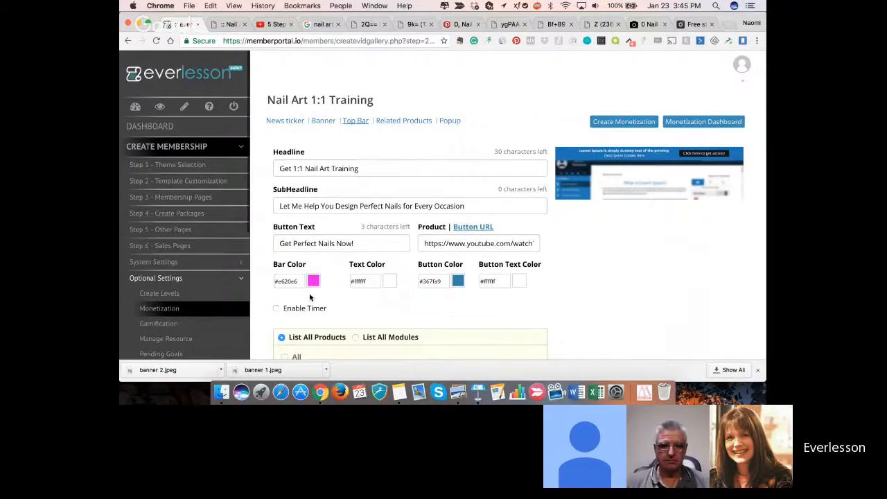
- Change the top bar's button color to black, #000000
scroll(310, 297, down, 1)
scroll(311, 295, down, 1)
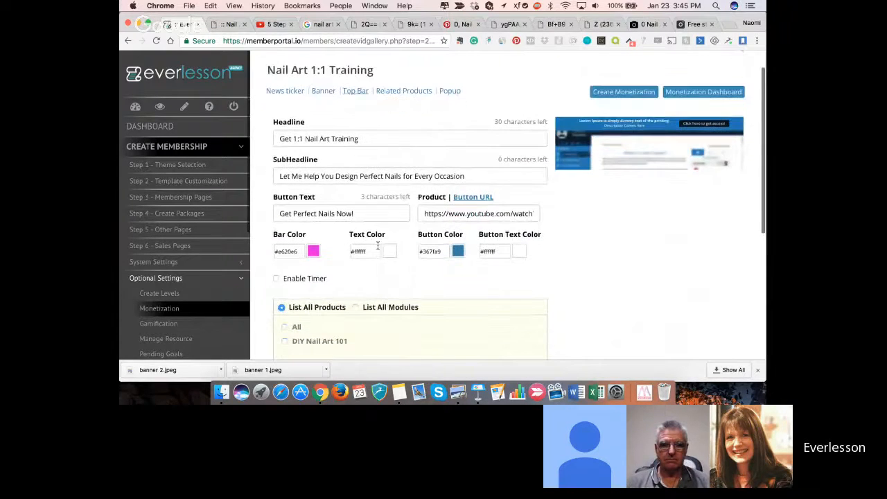
click(444, 252)
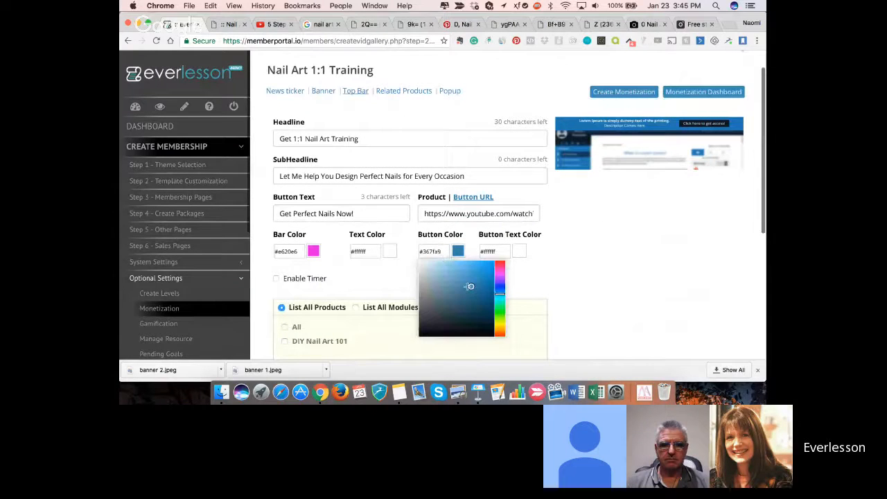
drag(471, 287, 401, 351)
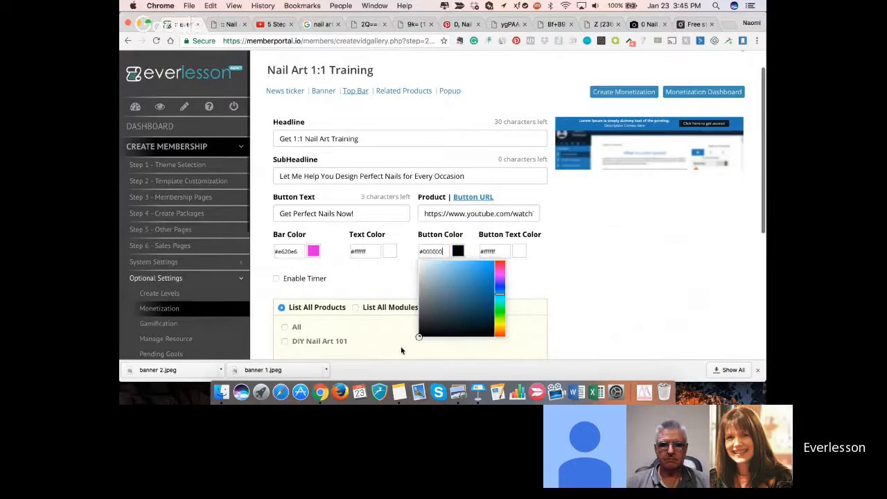
click(399, 267)
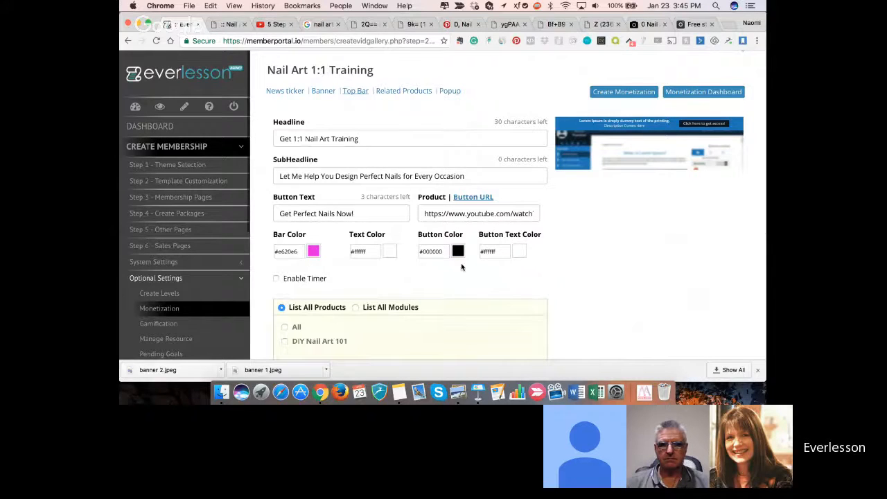
- Apply the top bar to all products, including DIY Nail Art 101, and save its settings
scroll(461, 266, down, 3)
click(284, 213)
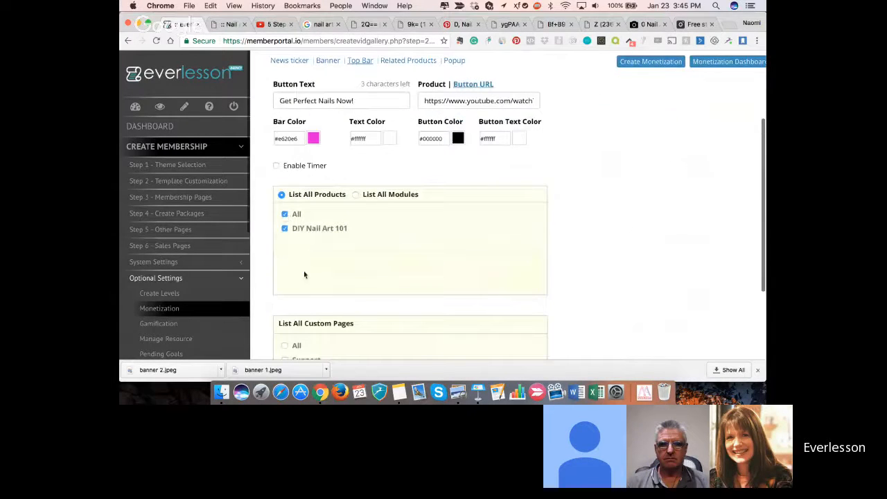
scroll(311, 258, down, 3)
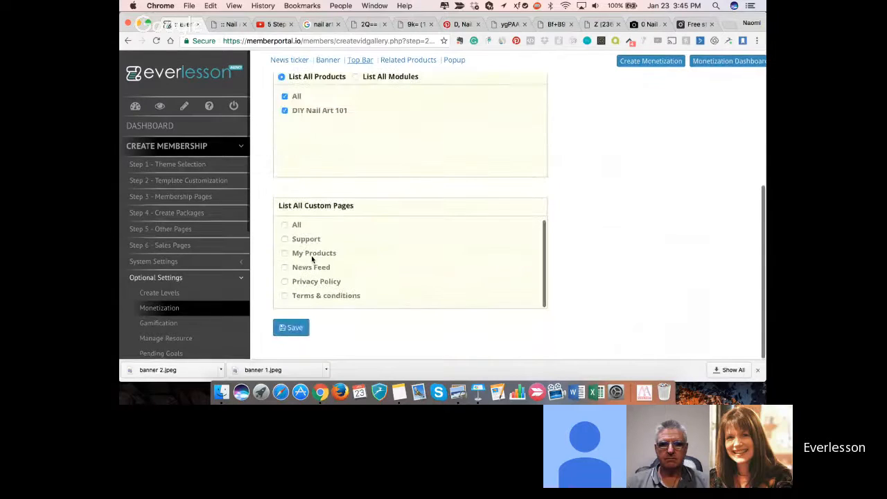
click(294, 329)
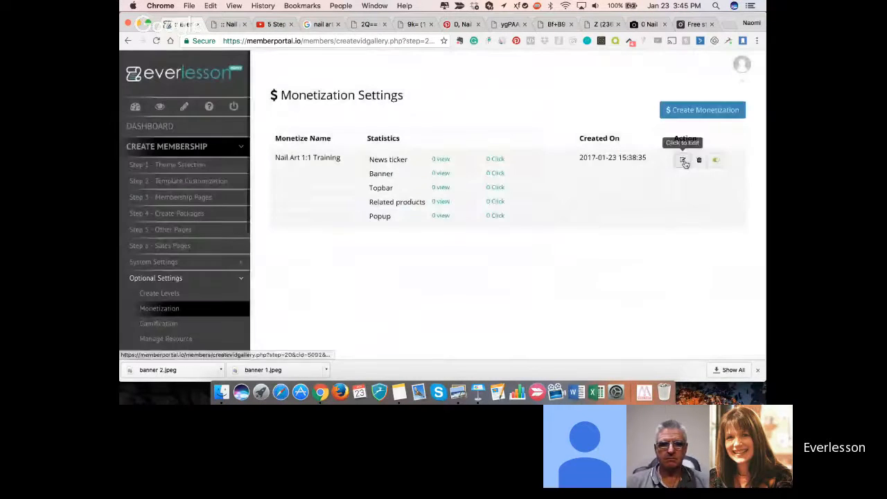
- Reopen the Nail Art 1:1 Training monetization and examine the products offered under the Specific Products campaign type for Related Products
click(682, 161)
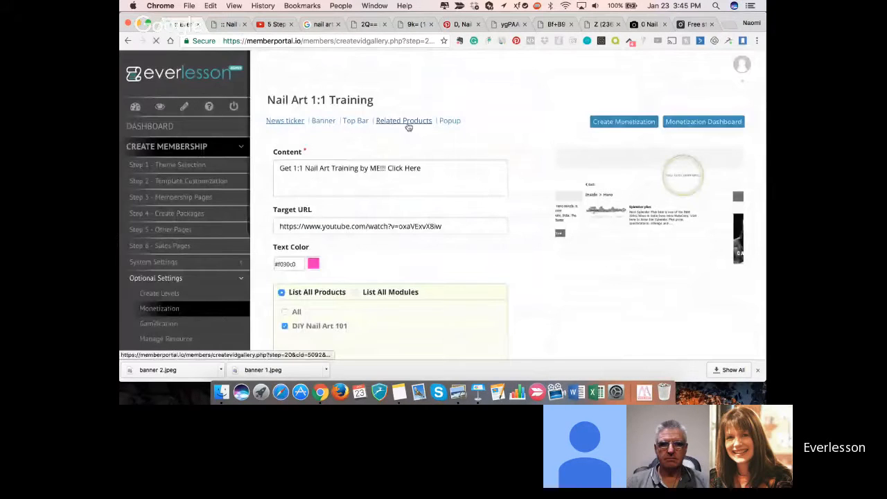
click(406, 122)
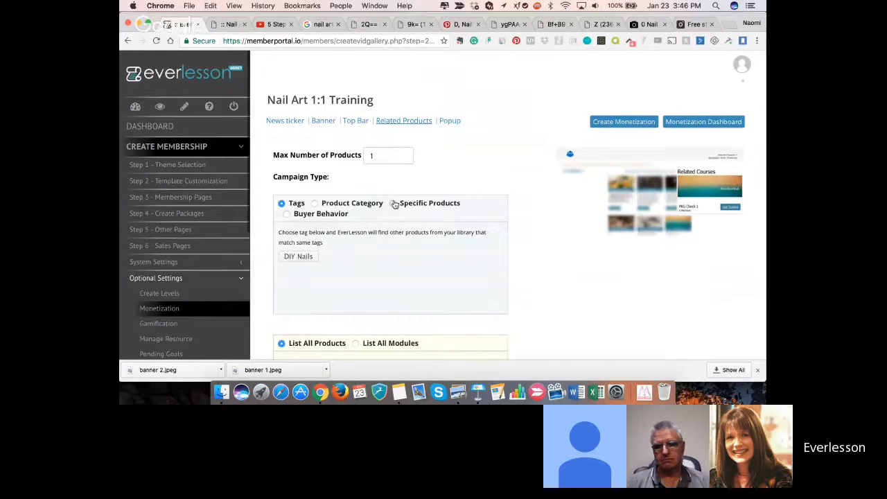
click(394, 204)
scroll(321, 257, down, 5)
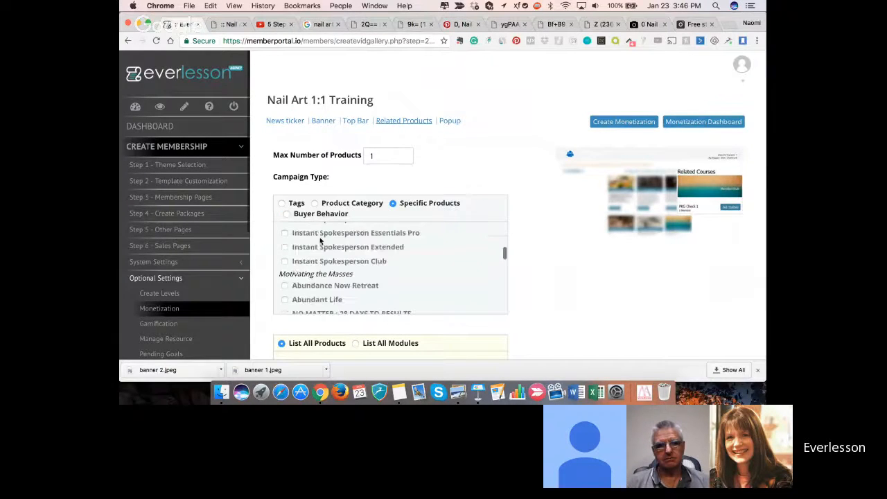
scroll(323, 234, up, 6)
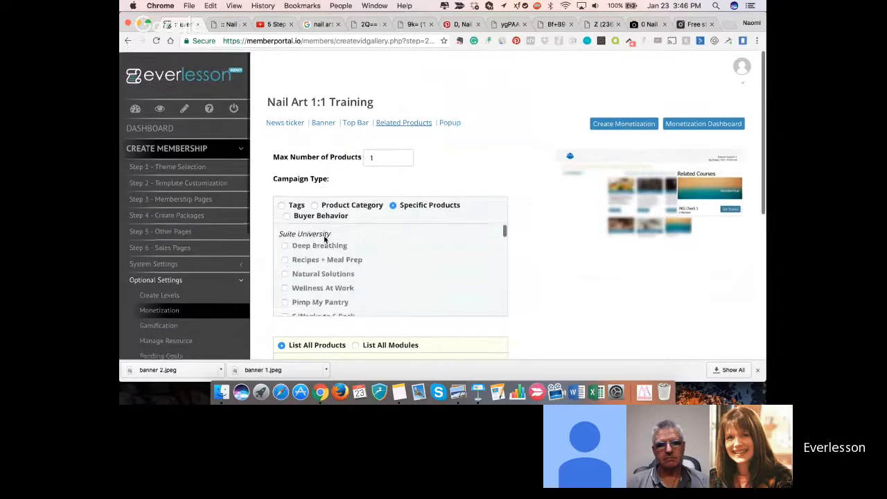
scroll(324, 239, down, 1)
scroll(324, 239, up, 2)
scroll(324, 239, down, 4)
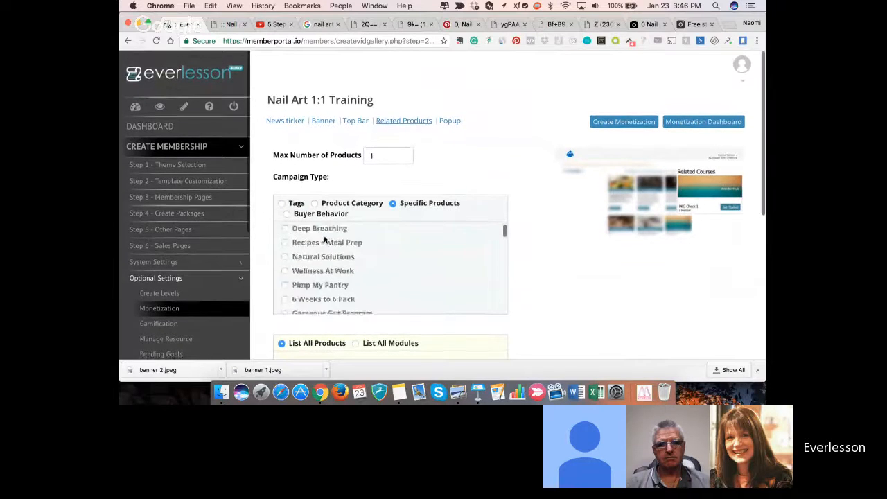
scroll(324, 239, down, 8)
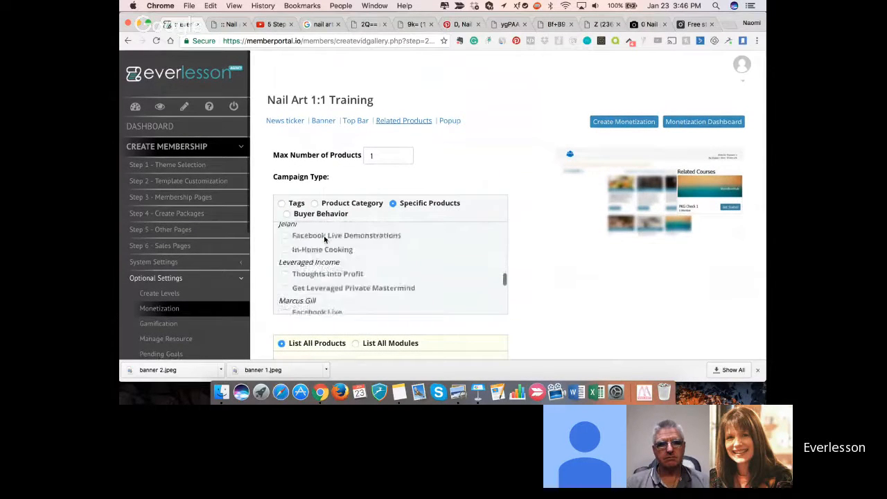
scroll(324, 239, down, 8)
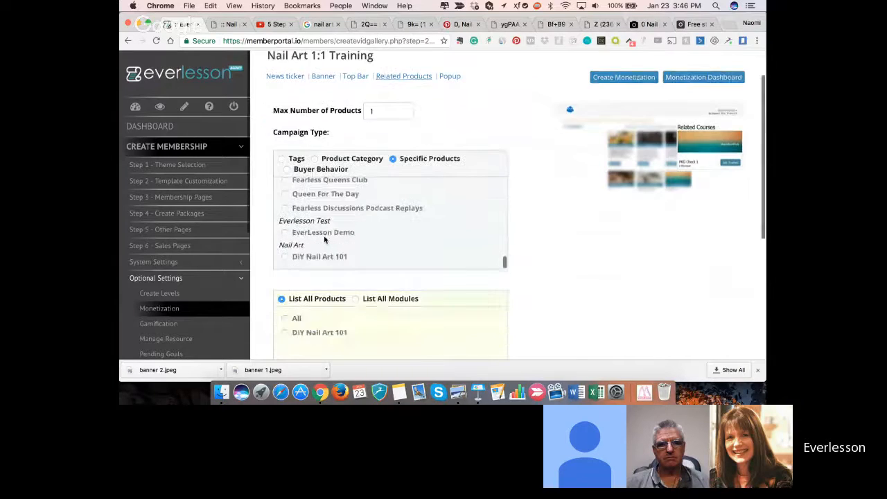
scroll(324, 168, up, 5)
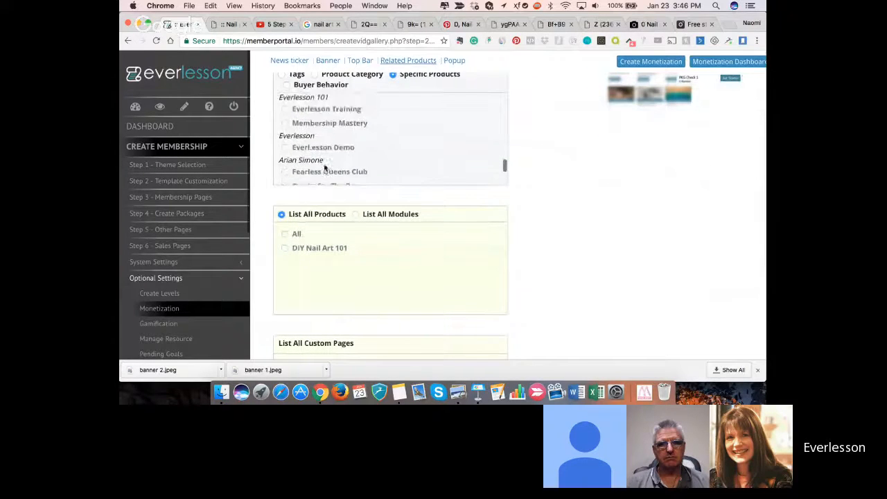
scroll(324, 169, up, 10)
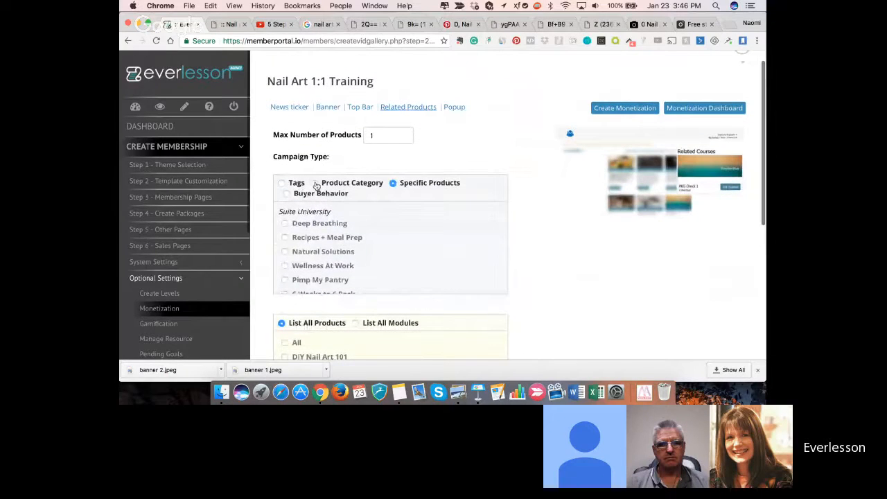
- Open the monetization's Popup settings, review the options and set the time delay to 39 seconds
click(453, 108)
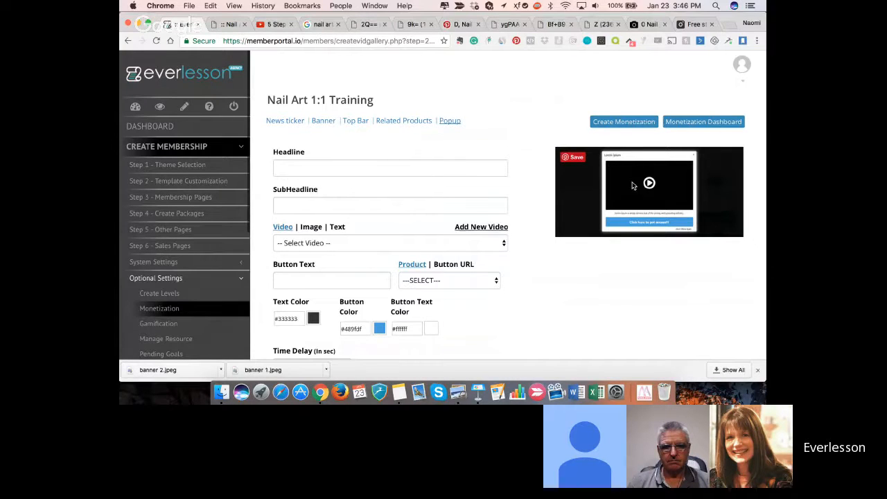
scroll(443, 289, down, 2)
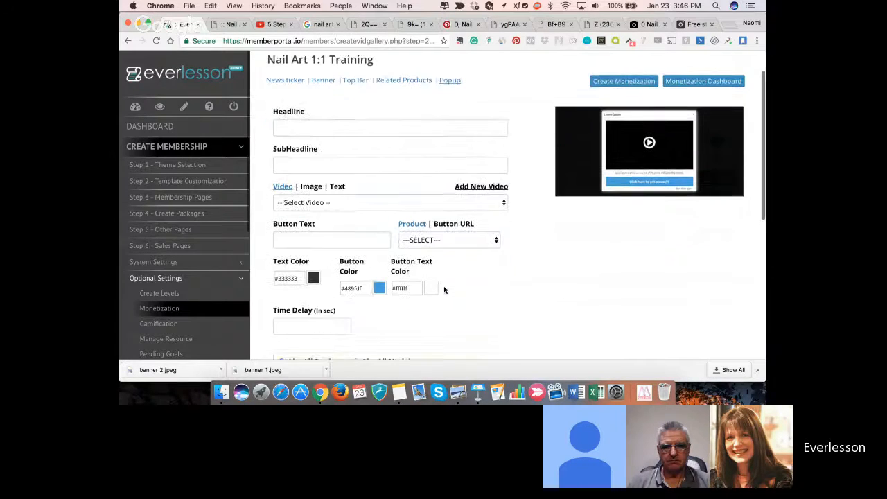
scroll(348, 271, down, 3)
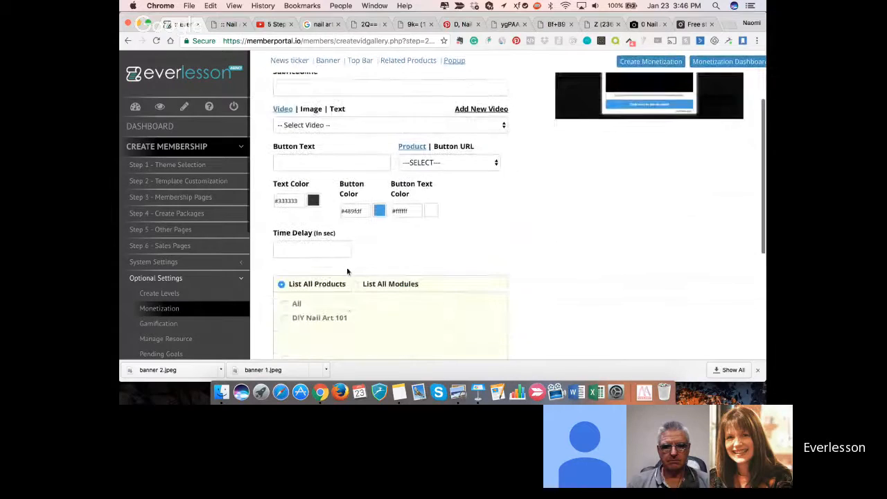
scroll(348, 271, up, 1)
scroll(348, 272, up, 1)
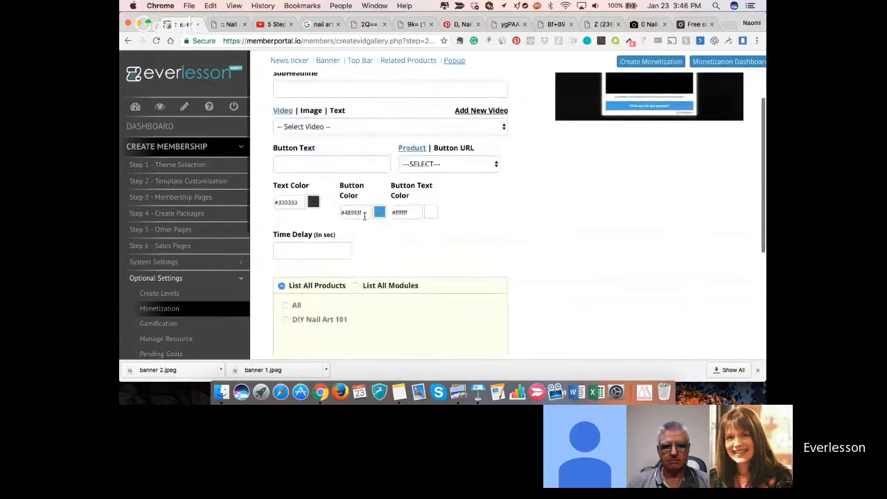
click(340, 252)
text(6)
click(340, 250)
click(340, 250)
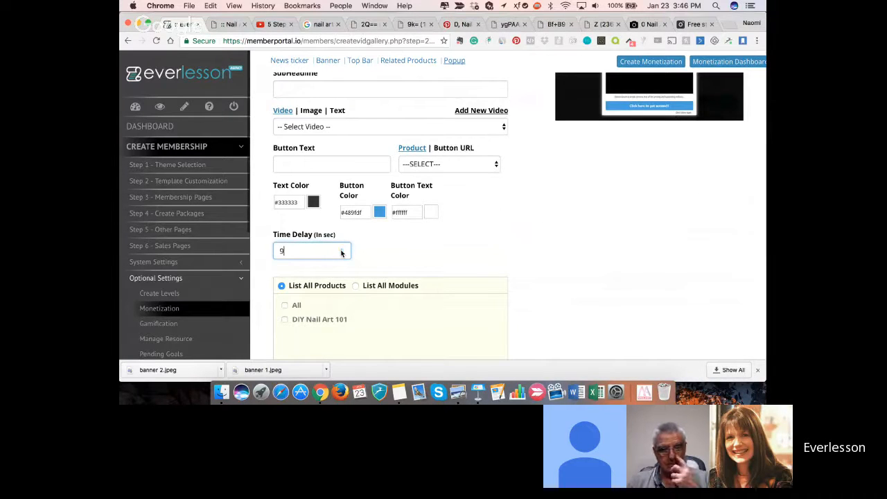
click(341, 250)
click(340, 251)
click(340, 254)
click(340, 253)
click(341, 254)
key(BackSpace)
text(30)
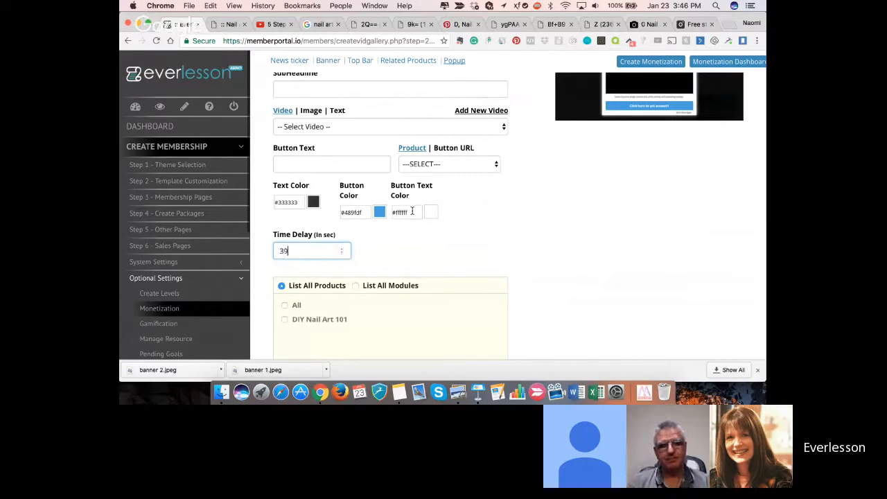
scroll(411, 212, up, 1)
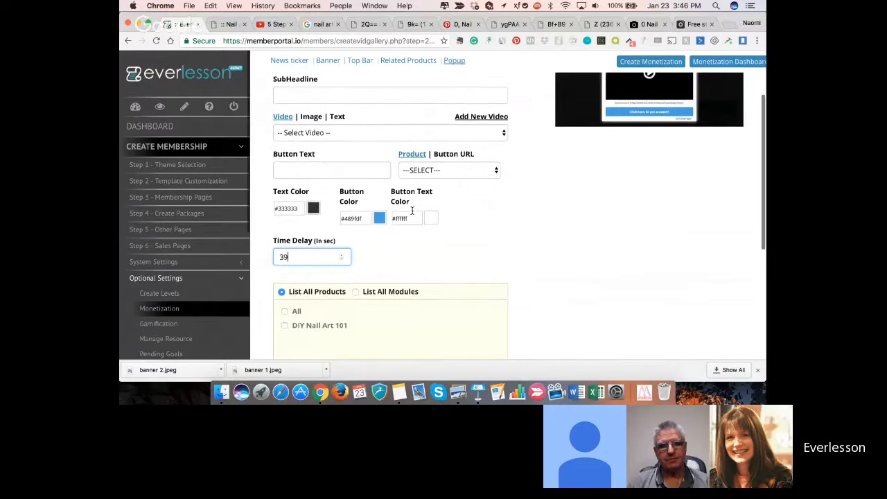
scroll(413, 127, up, 3)
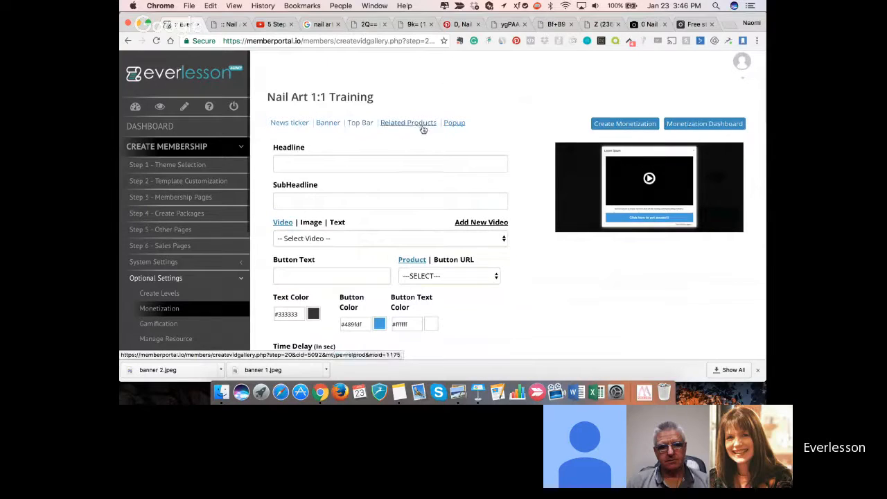
- Open the Top Bar settings of the Nail Art 1:1 Training monetization and enable the timer
click(360, 125)
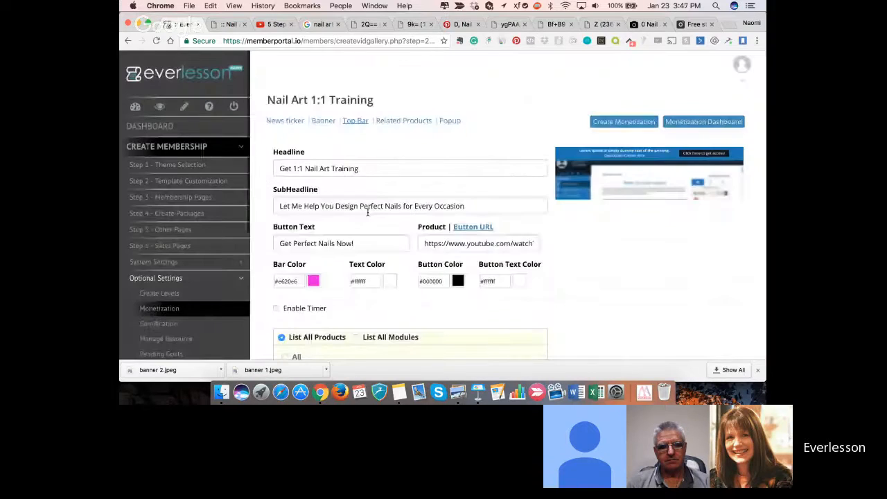
scroll(367, 213, down, 3)
scroll(311, 235, up, 2)
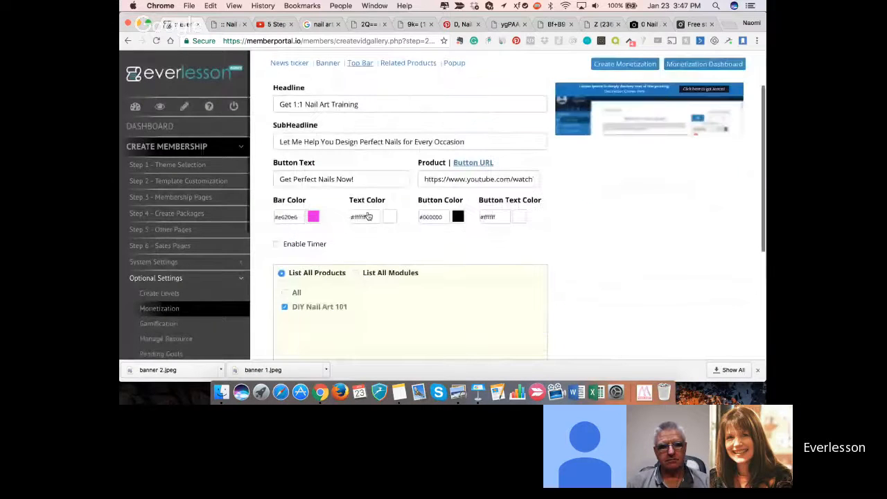
click(277, 247)
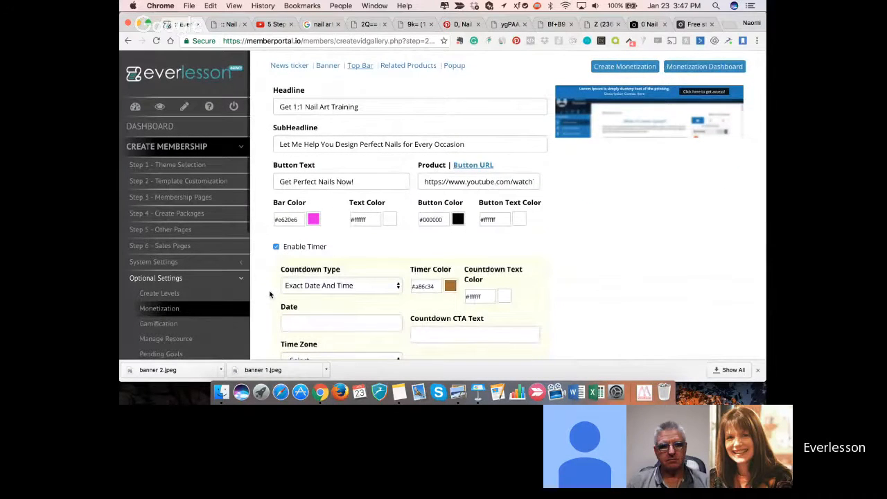
scroll(270, 294, down, 3)
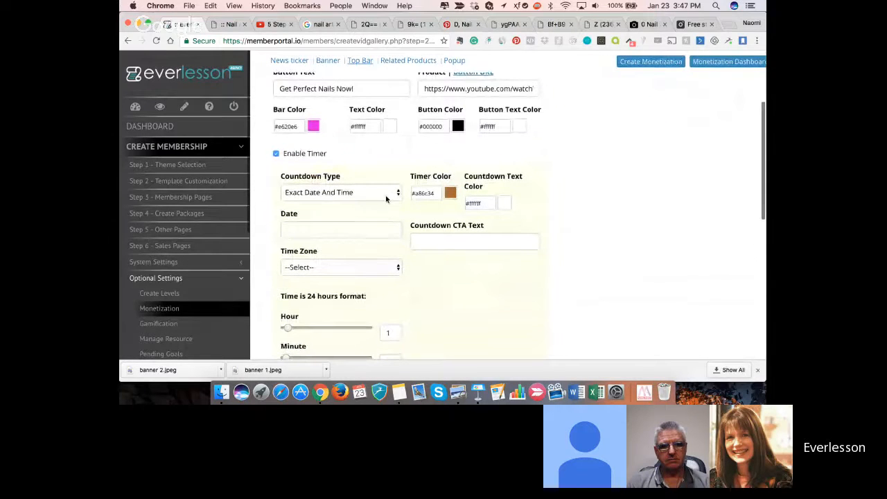
scroll(364, 172, up, 1)
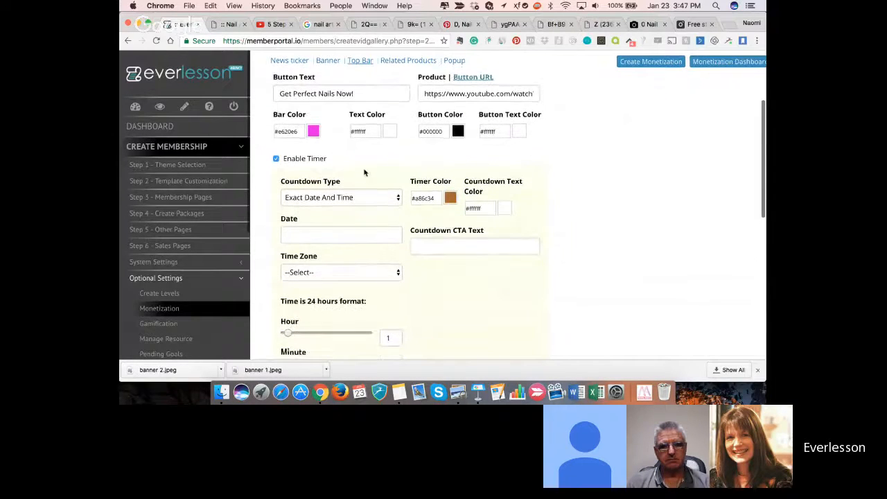
scroll(364, 171, up, 2)
scroll(364, 171, up, 3)
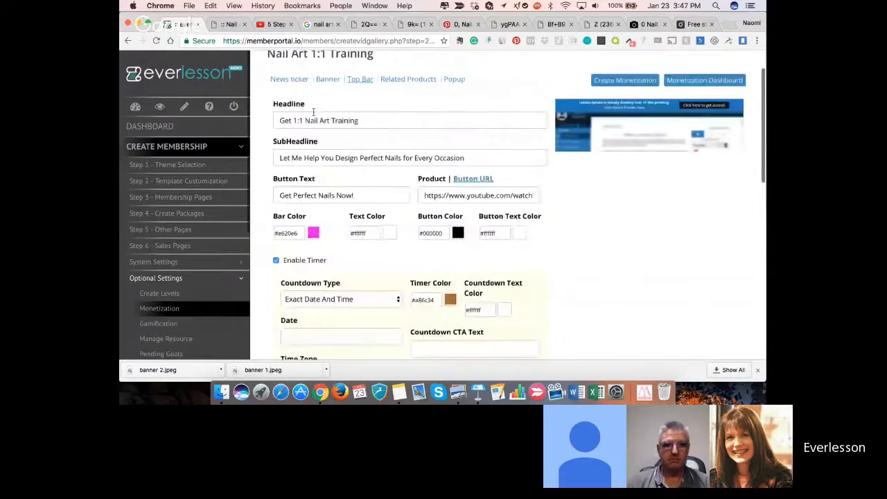
scroll(327, 197, down, 5)
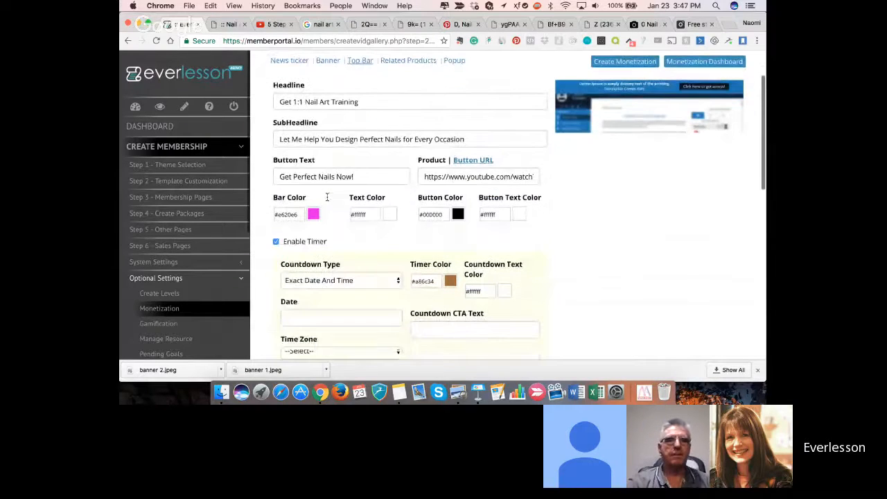
- Set the top bar's countdown type to Cookie Based with 8 hours of remaining time
click(399, 173)
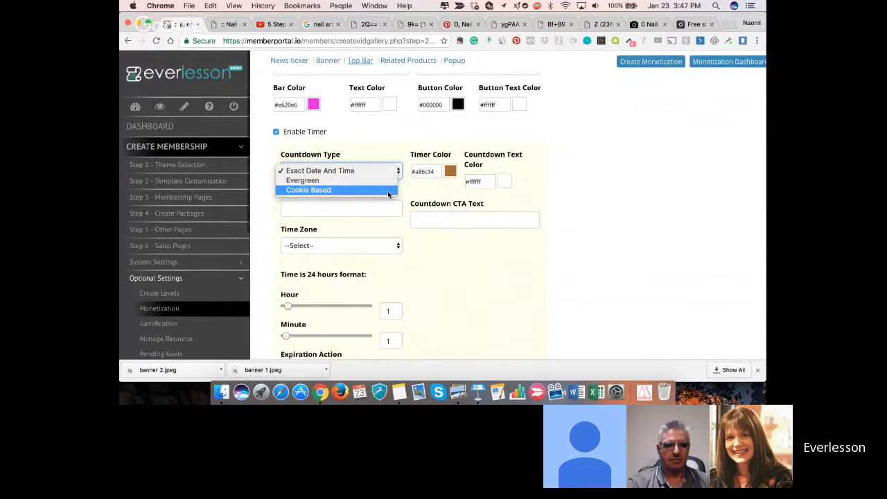
click(381, 190)
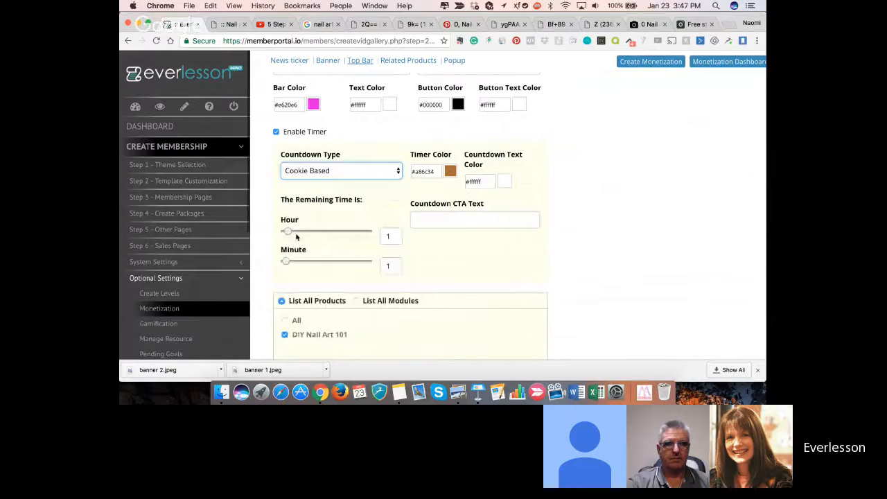
drag(289, 231, 313, 233)
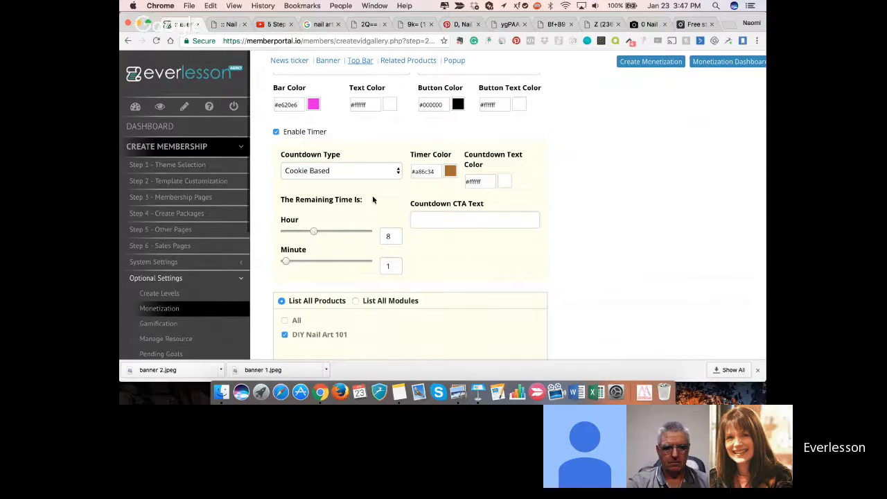
- Change the countdown's timer color to grey, #8f8f8f
click(433, 172)
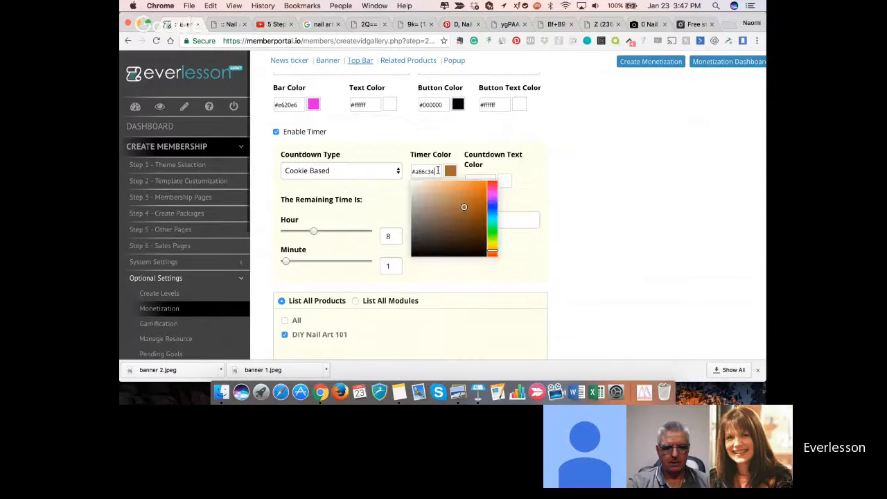
click(310, 109)
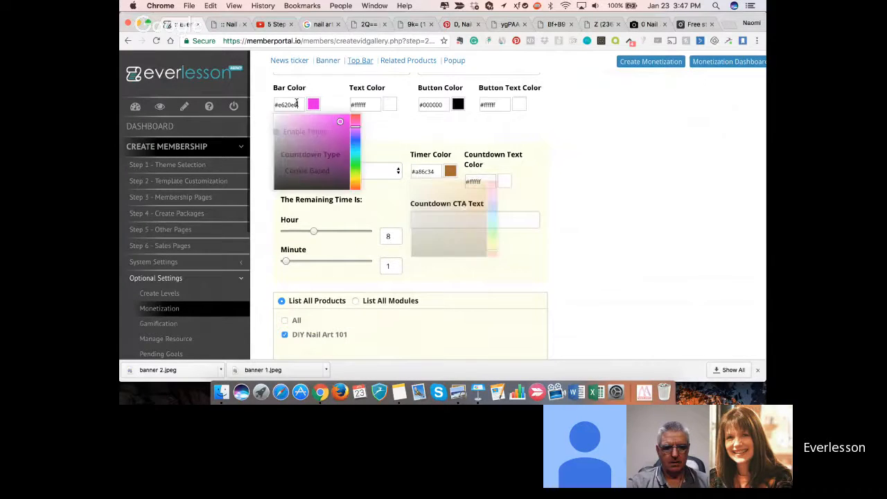
click(427, 172)
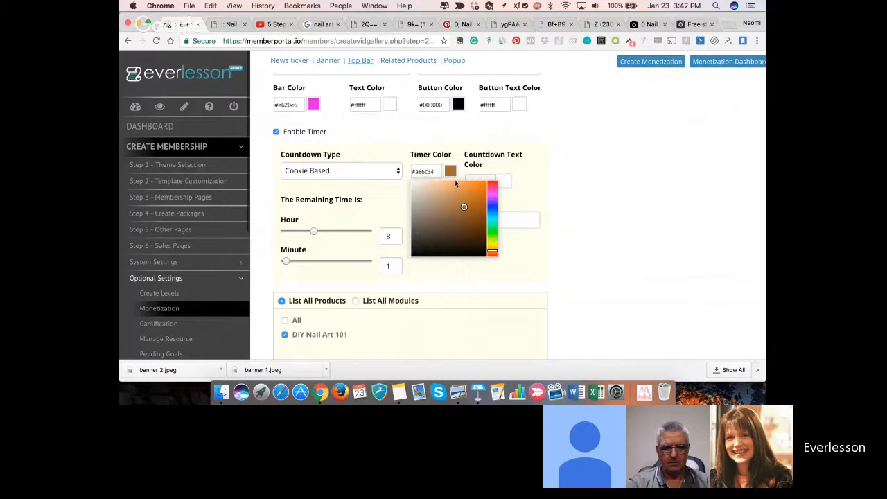
drag(465, 206, 406, 214)
click(474, 147)
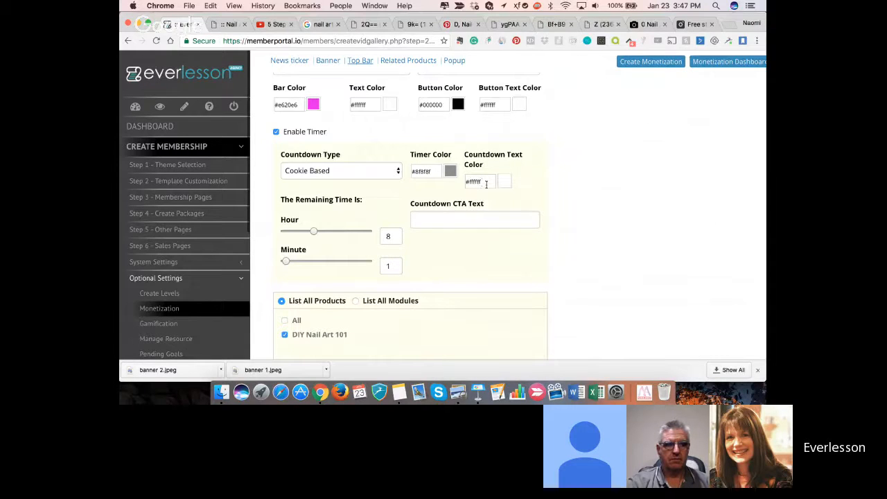
- Enter "Act Now!" as the countdown CTA text and save the top bar settings
click(449, 224)
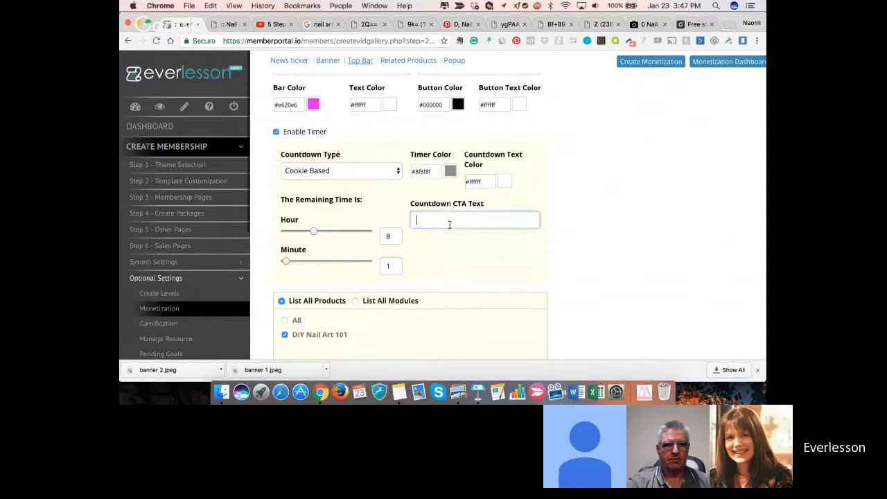
text(Act Now!)
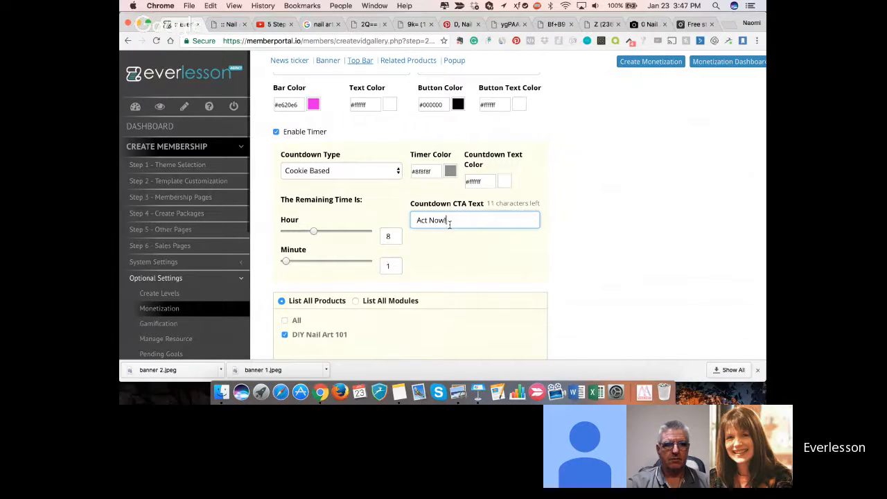
scroll(449, 224, down, 4)
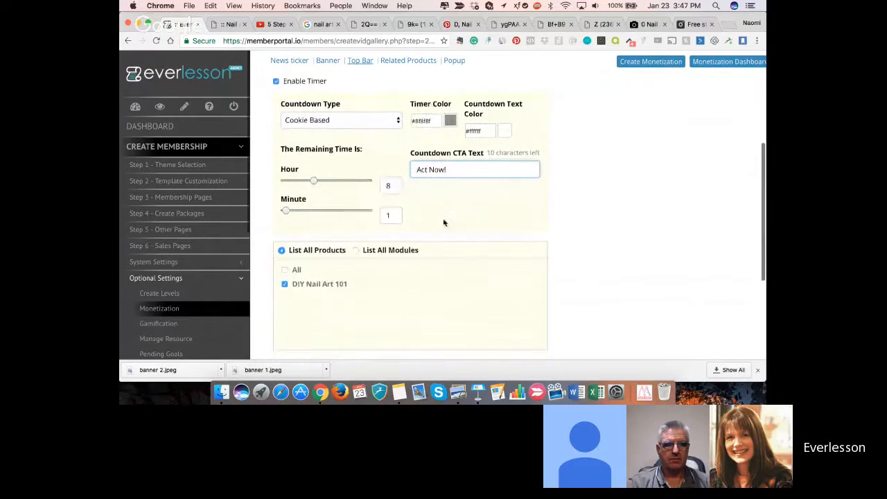
scroll(417, 272, down, 8)
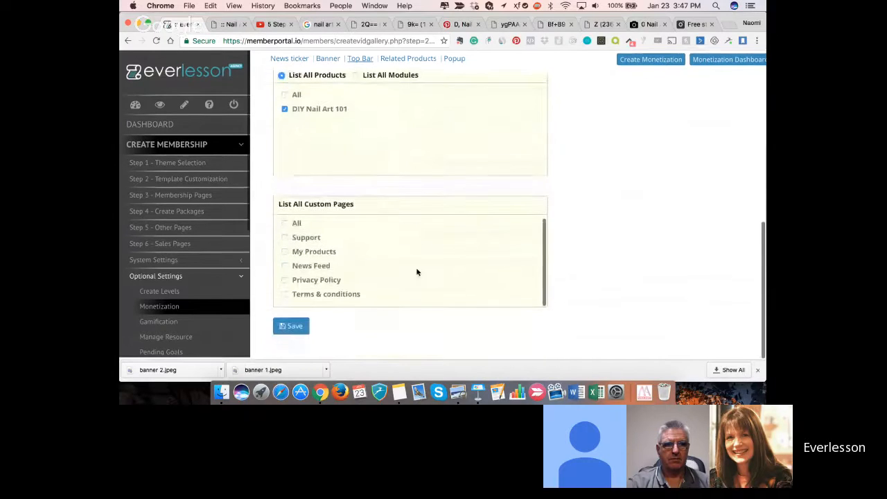
click(291, 327)
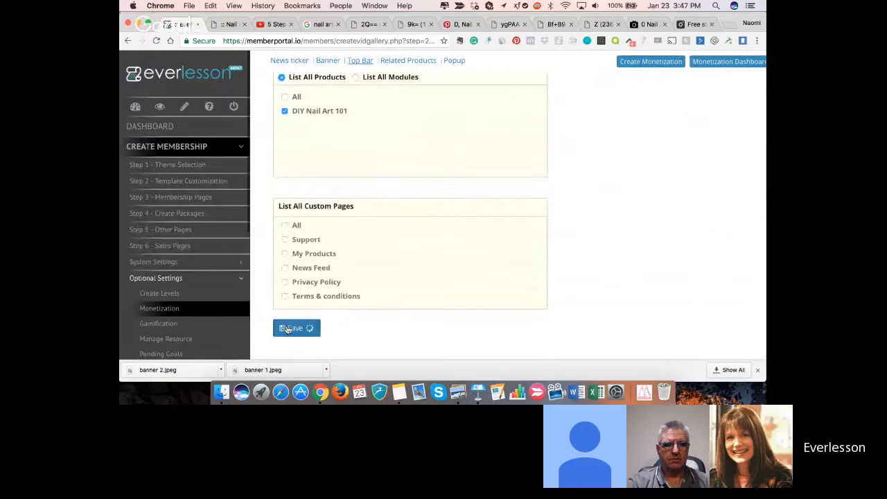
- Reload the Nail Art for Beginners page on the member site and examine the top bar's countdown and the page below it
click(225, 25)
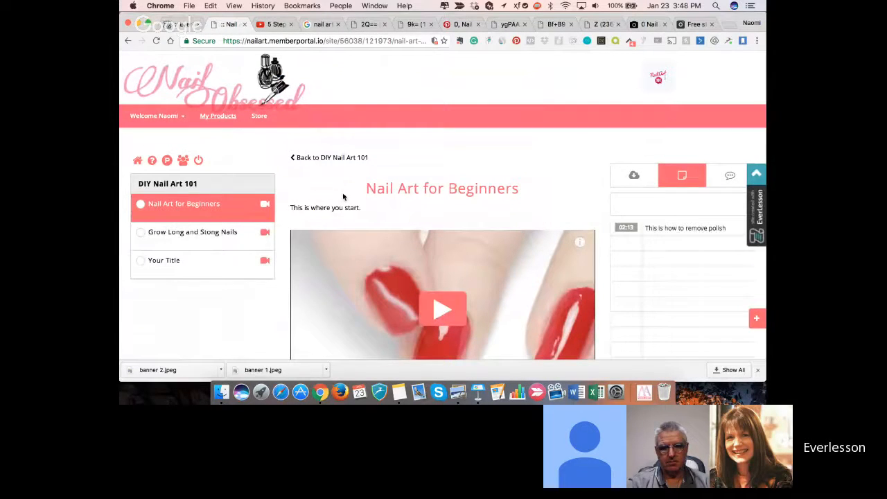
click(156, 42)
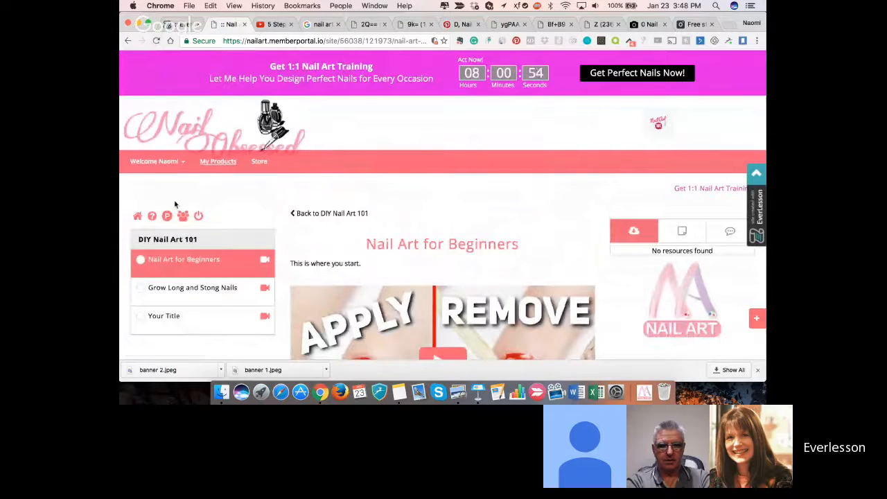
scroll(177, 214, up, 1)
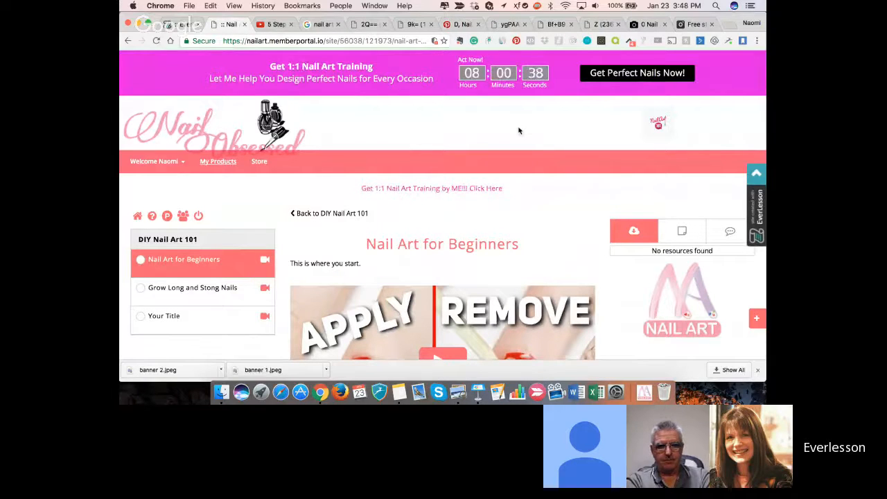
scroll(518, 130, down, 1)
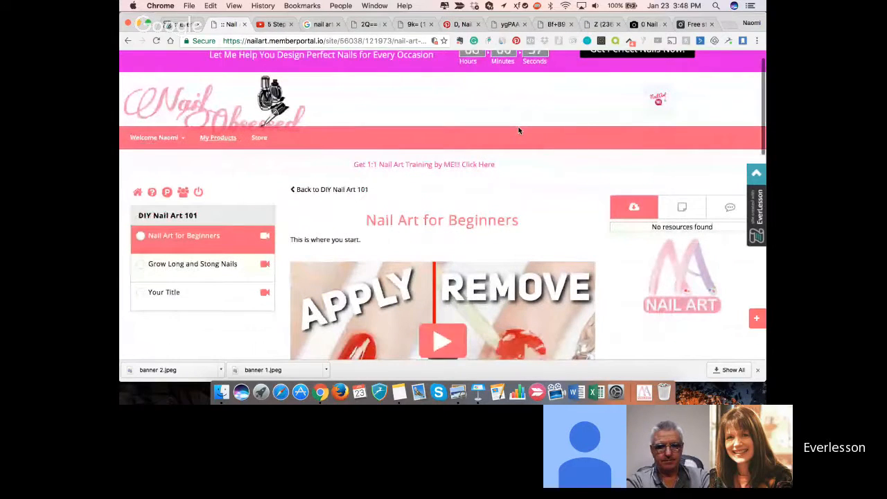
scroll(518, 130, down, 5)
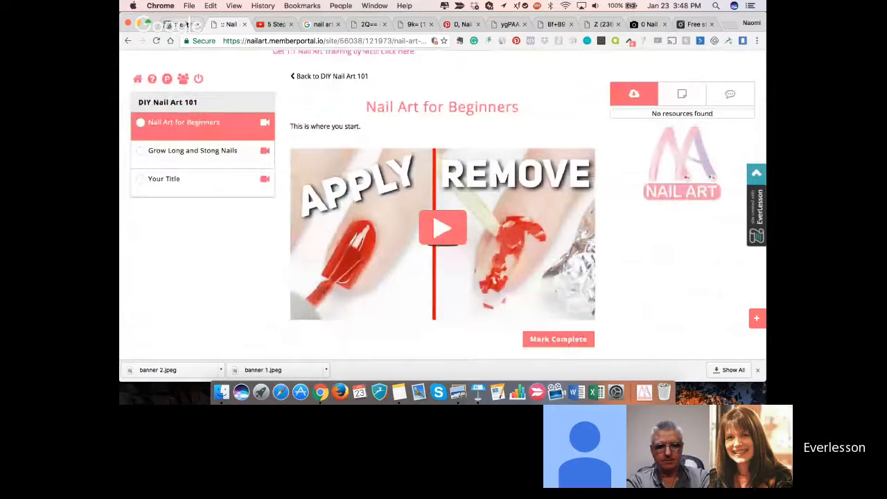
- Return to the EverLesson admin and create a new monetization named "Banners"
click(186, 25)
click(703, 111)
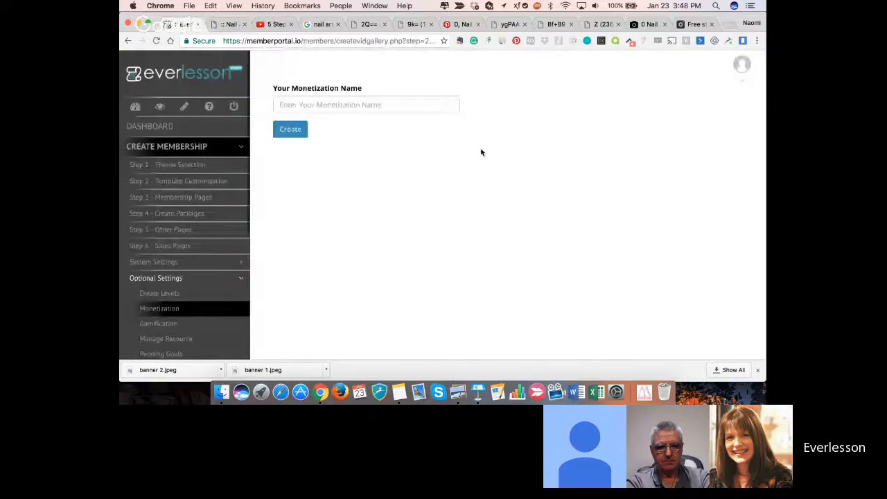
click(368, 106)
text(Banners)
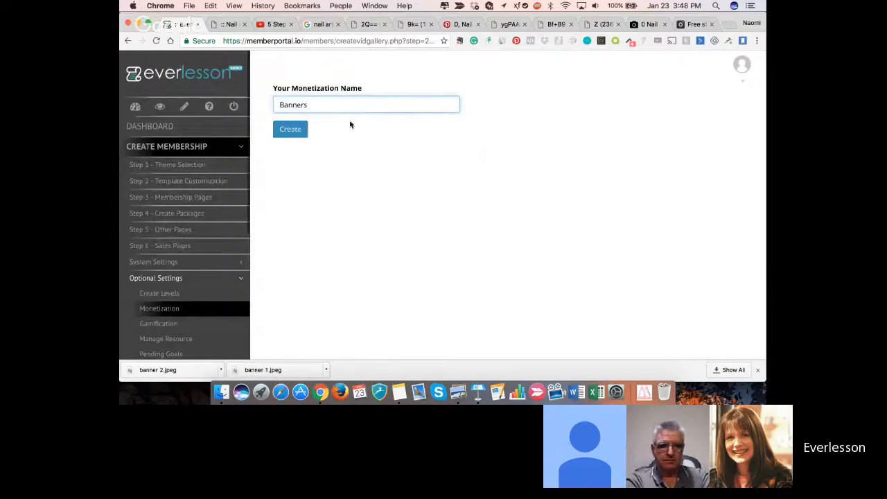
click(293, 132)
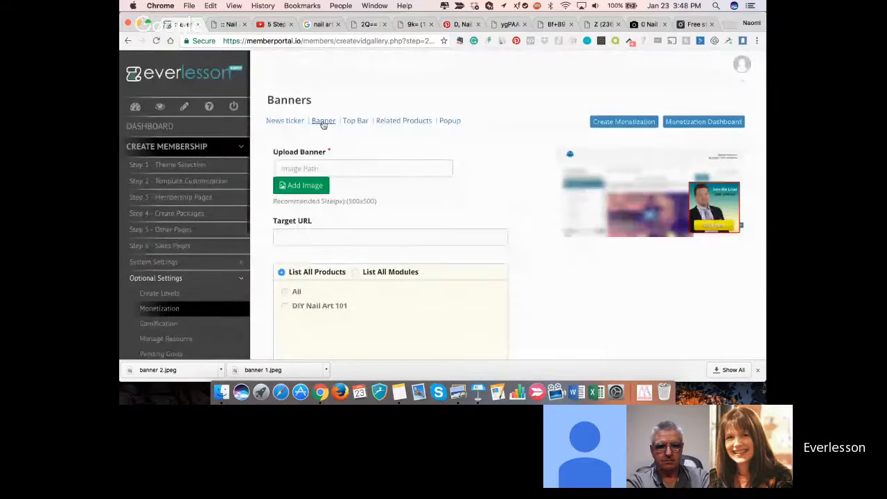
- Insert the "My Choice For Building Membership Sites" image from the image library as the Banners monetization's banner
click(309, 187)
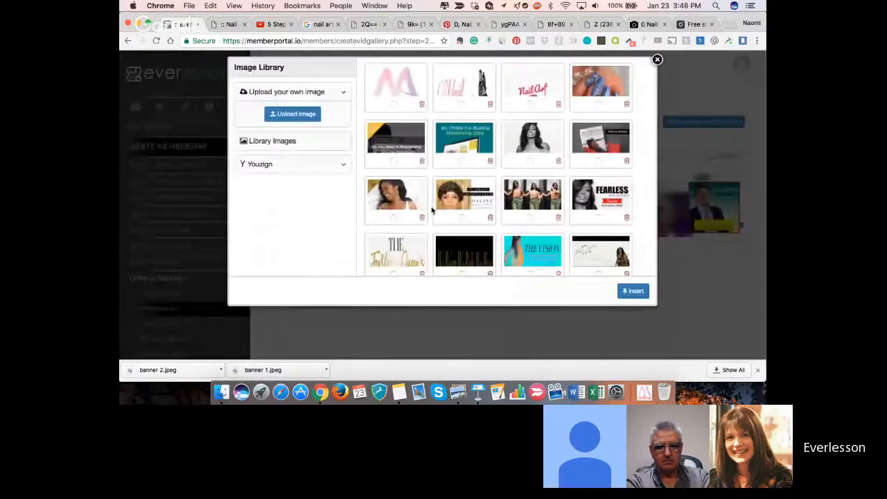
scroll(460, 147, down, 1)
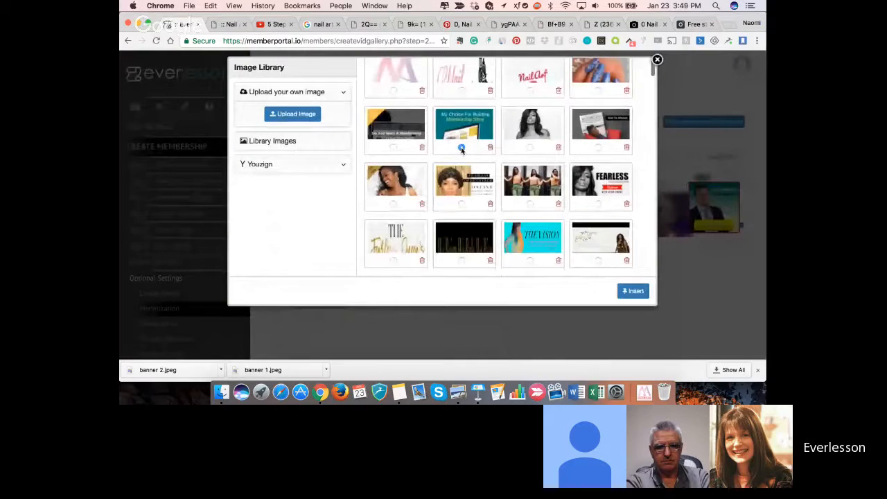
click(632, 292)
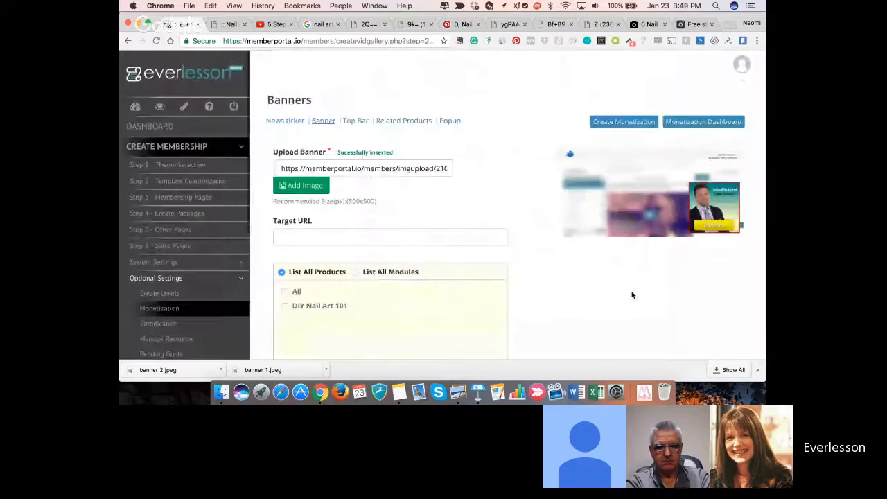
- Apply the banner to all products, including DIY Nail Art 101, and save its settings
scroll(333, 220, down, 2)
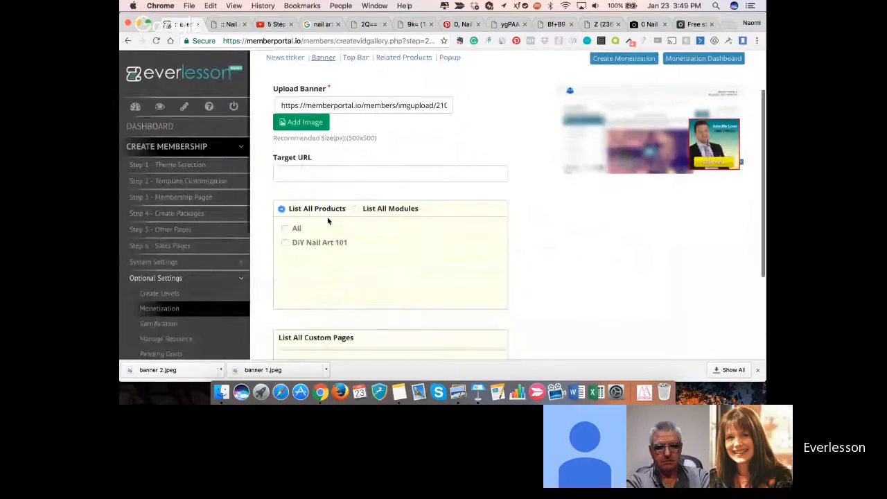
scroll(328, 220, down, 4)
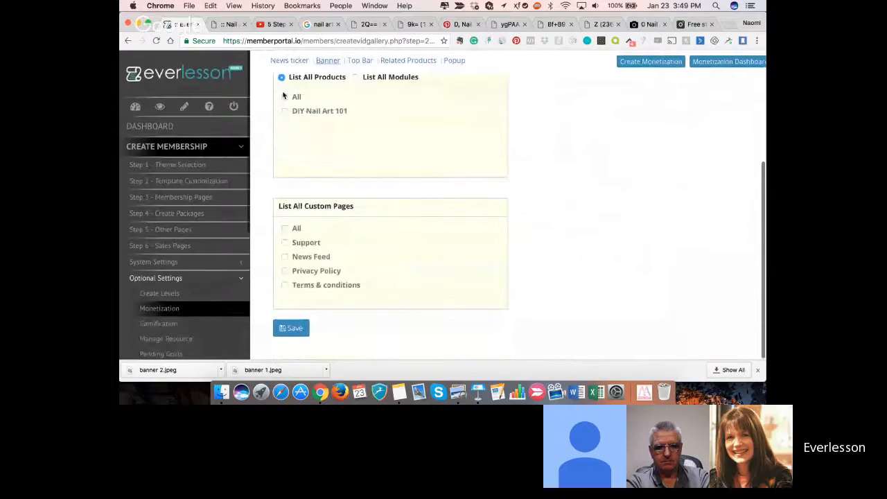
click(284, 97)
click(297, 325)
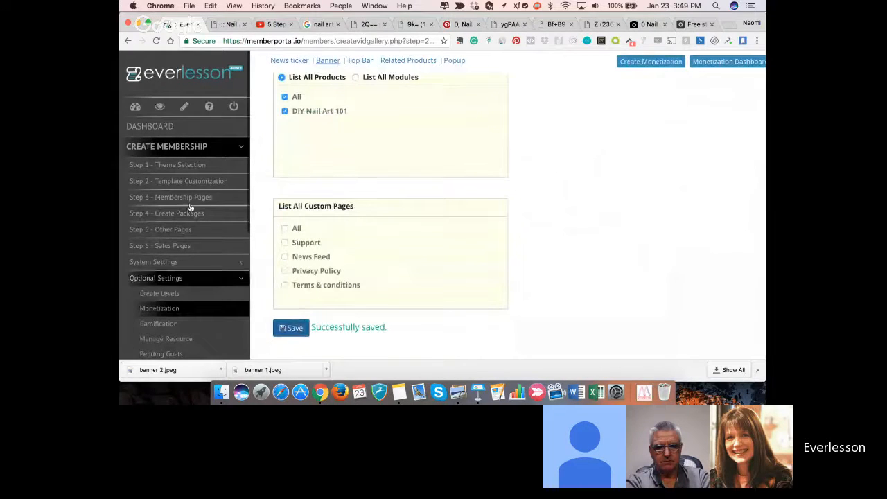
- Reload the member site's Nail Art for Beginners page to check the new sidebar banner
click(228, 25)
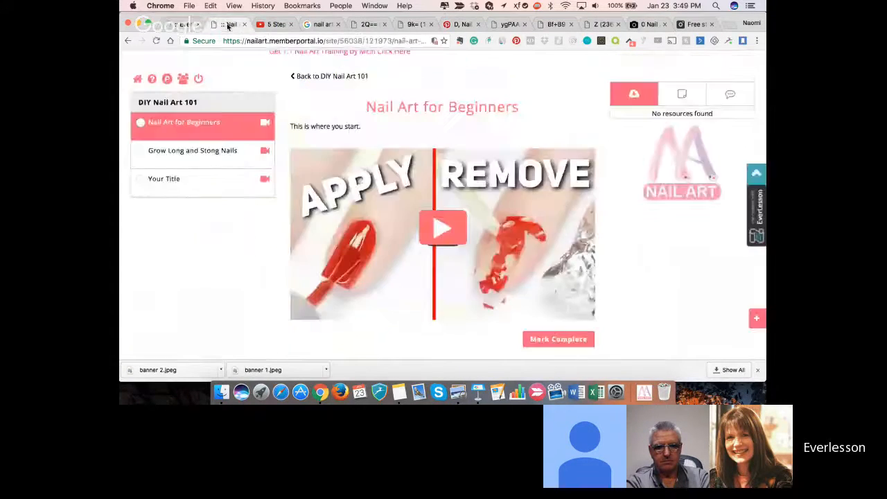
click(157, 41)
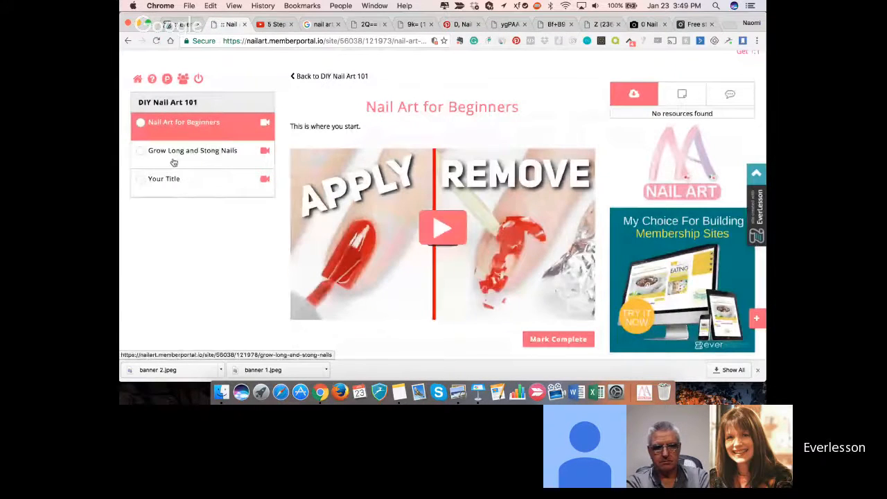
- Review the countdown top bar, news ticker and sidebar banners on the member site's Nail Art for Beginners page
scroll(174, 162, up, 3)
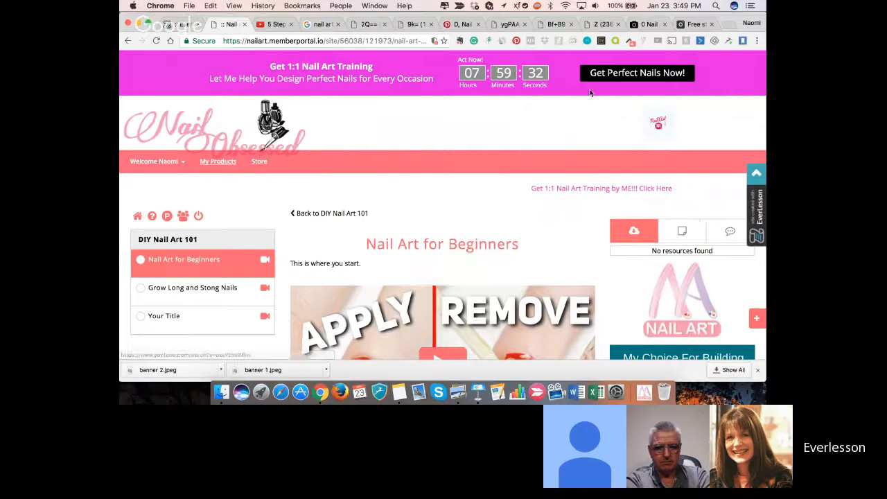
scroll(547, 248, down, 2)
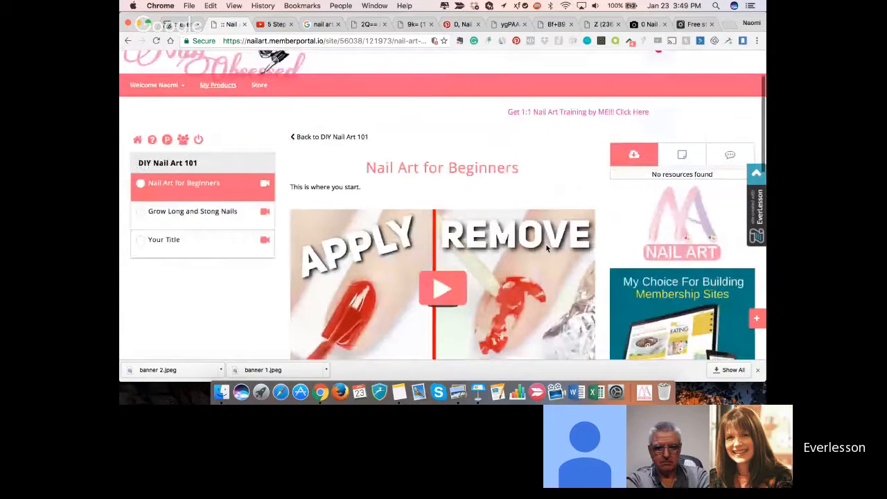
scroll(663, 309, down, 1)
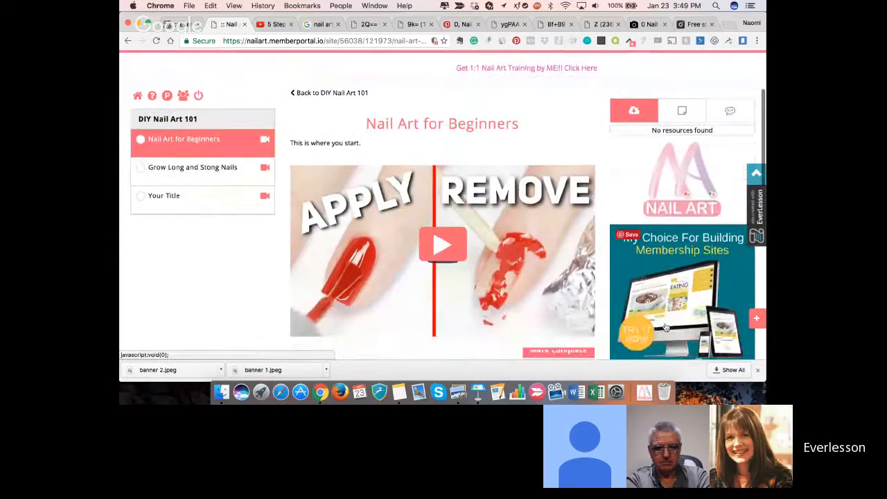
scroll(663, 325, down, 3)
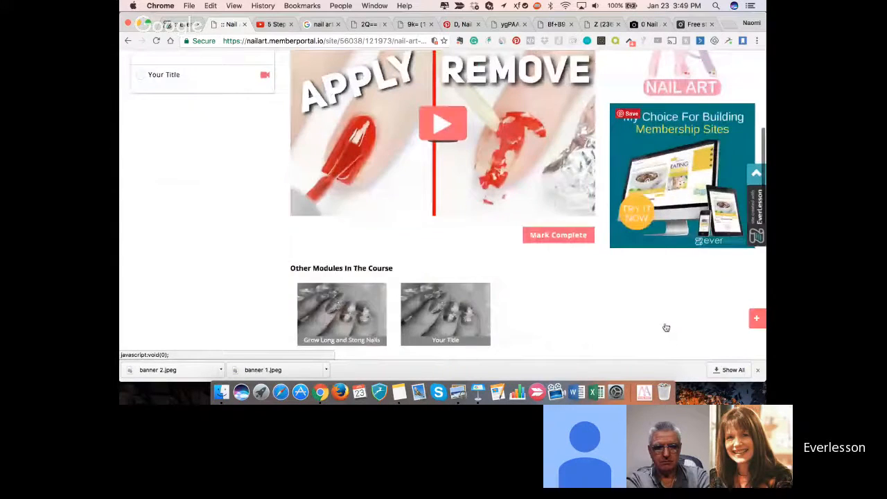
scroll(669, 130, up, 2)
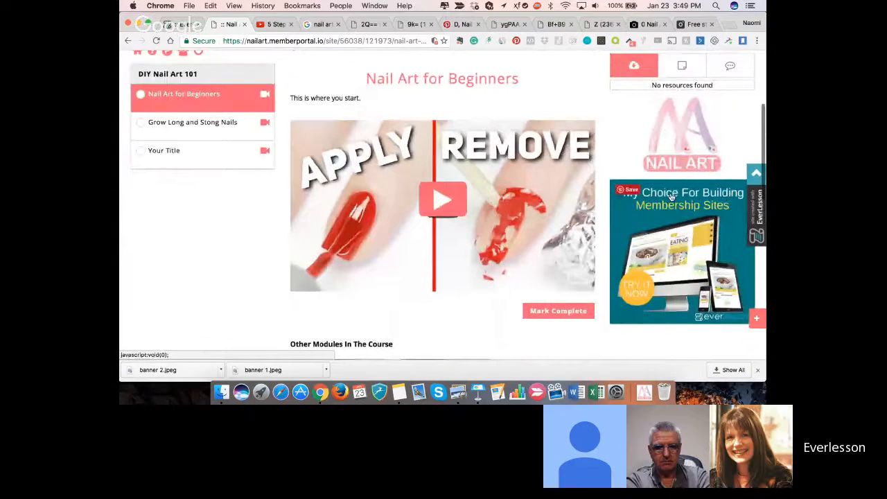
scroll(670, 198, down, 2)
scroll(671, 197, up, 3)
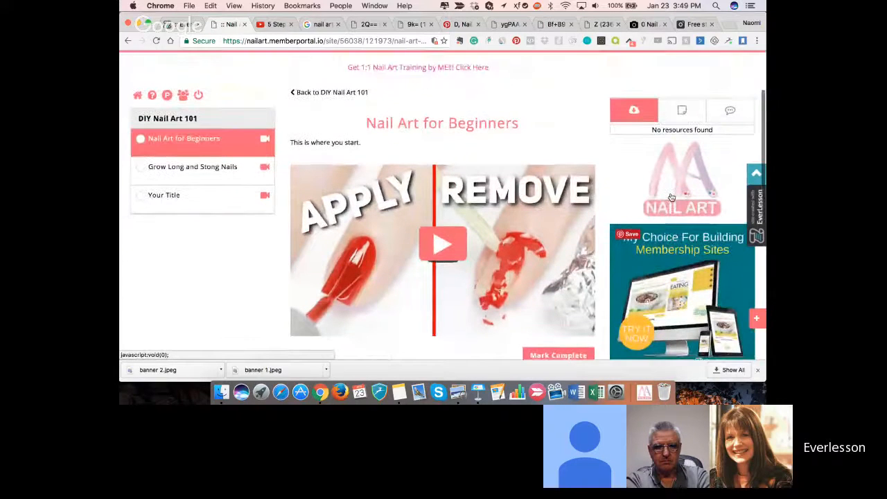
scroll(641, 253, down, 3)
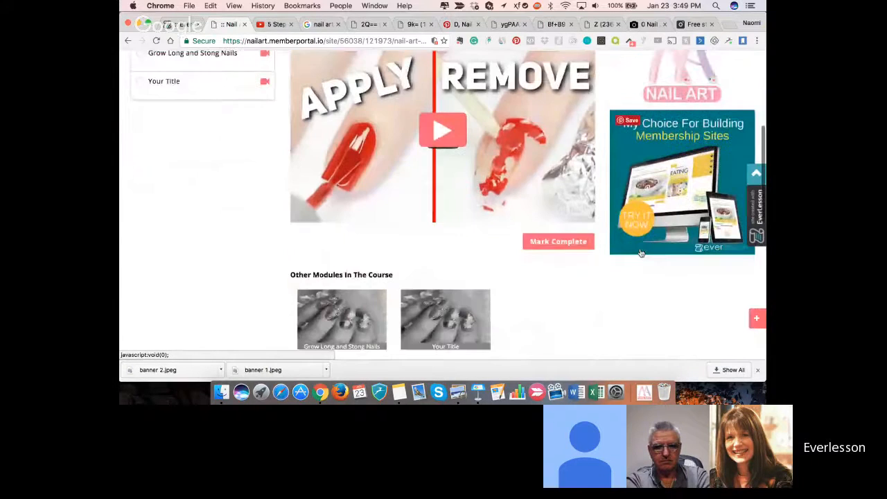
scroll(641, 253, down, 10)
scroll(641, 253, up, 15)
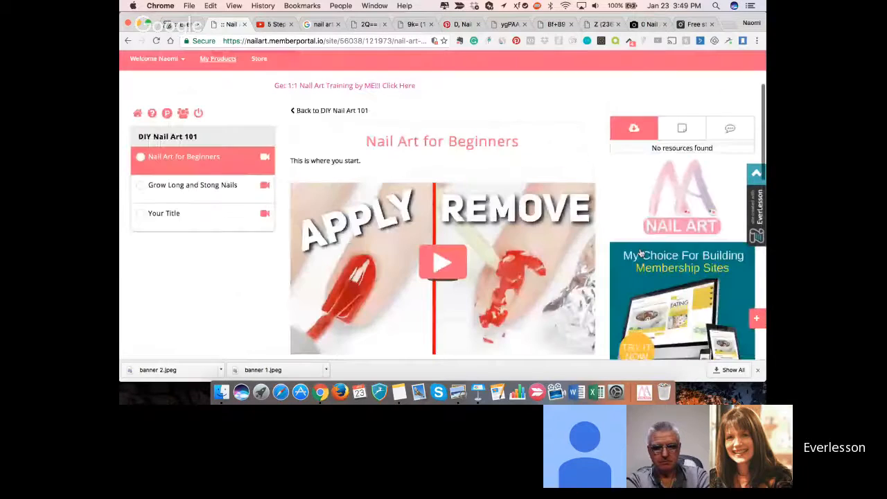
scroll(641, 253, up, 3)
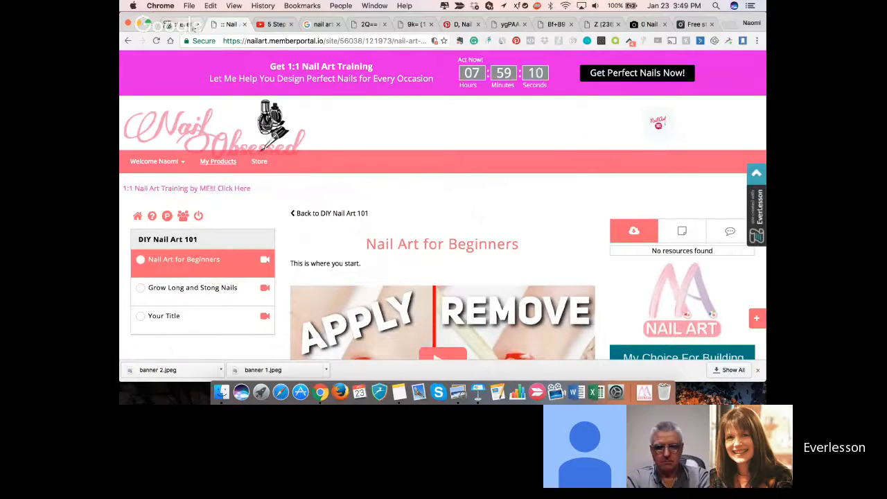
click(194, 26)
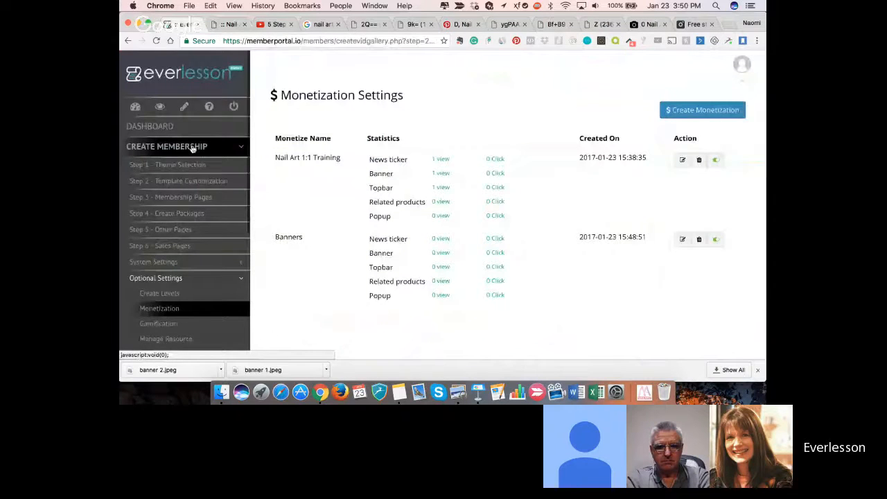
scroll(193, 148, down, 5)
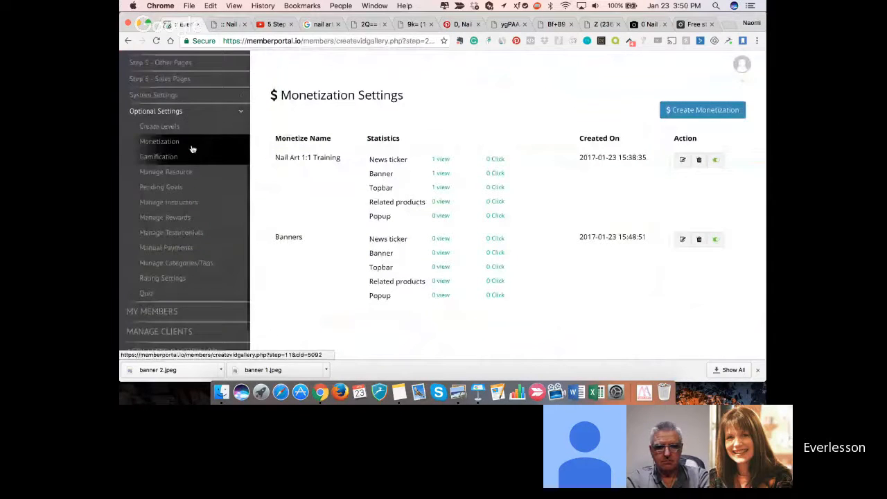
click(229, 25)
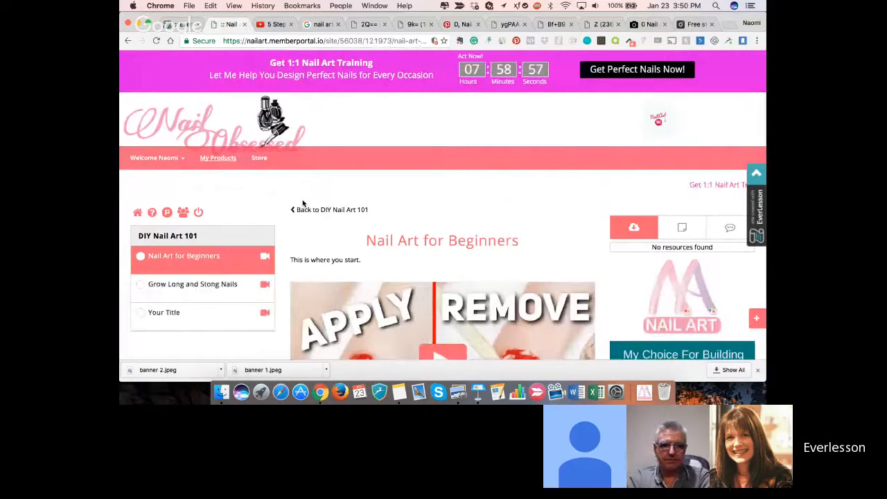
scroll(321, 242, down, 2)
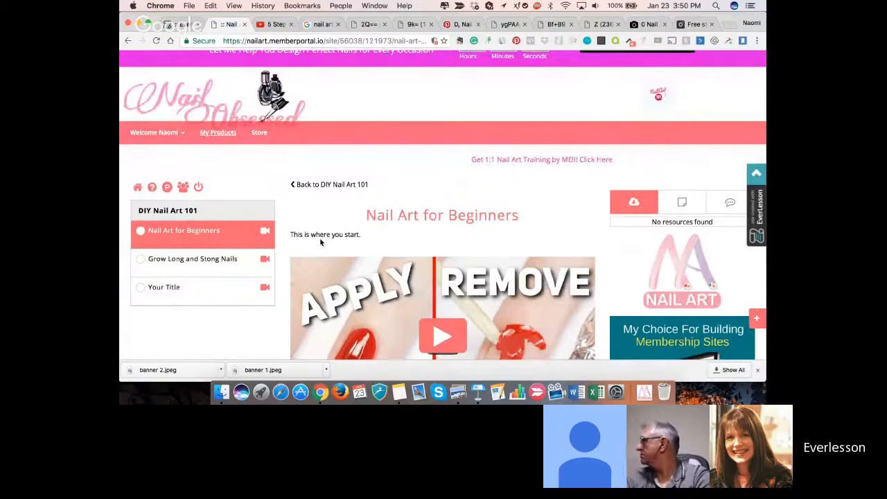
scroll(196, 52, up, 1)
- Return to the EverLesson admin's Gamification settings and add a new badge of type Tasks badge for DIY Nail Art 101
click(183, 25)
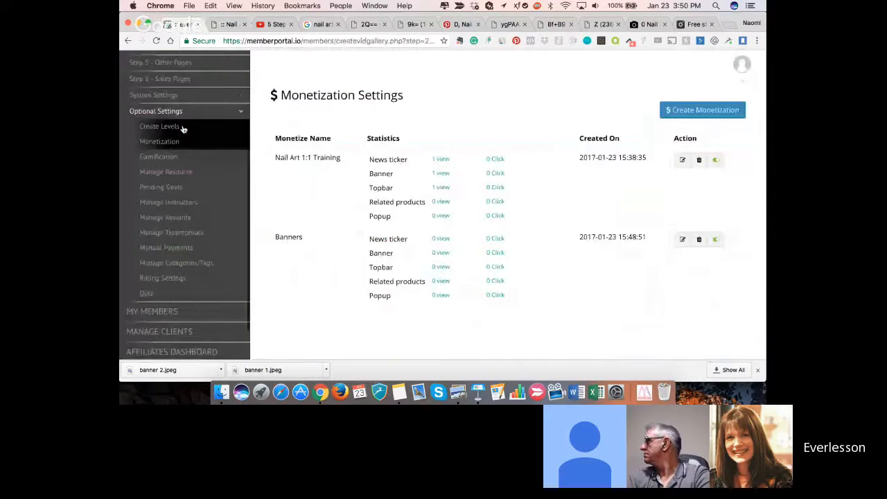
click(168, 160)
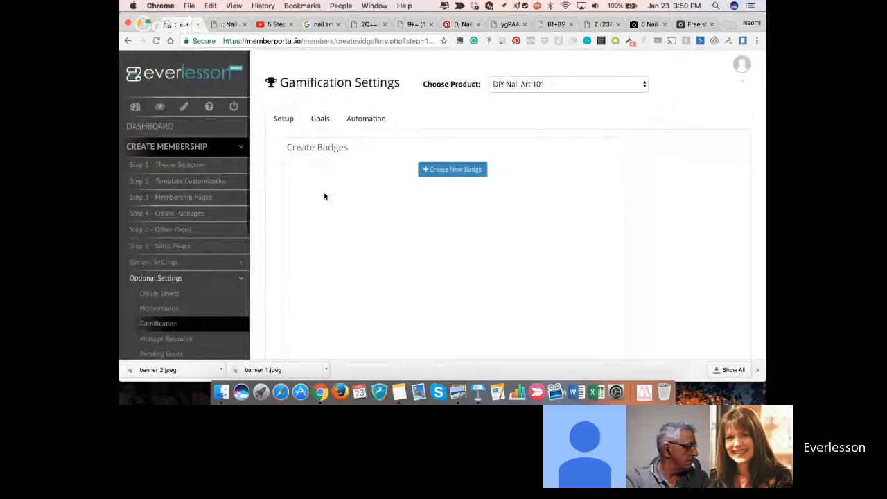
click(448, 173)
click(408, 187)
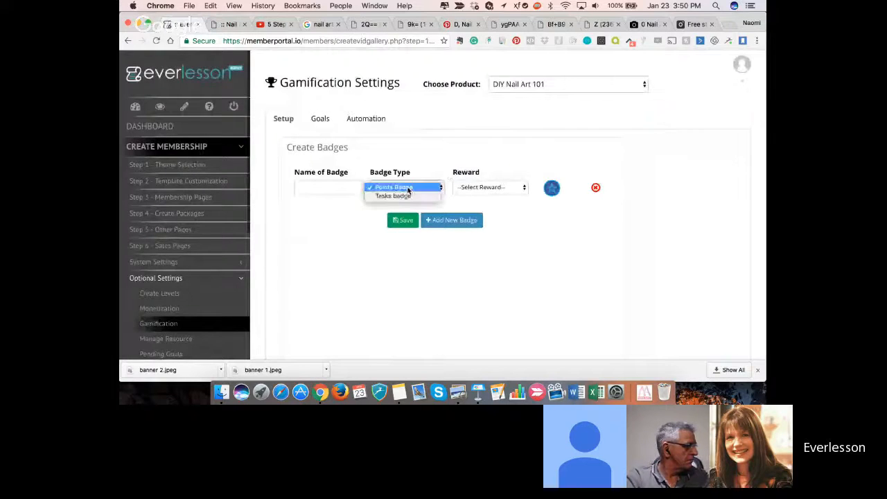
click(409, 198)
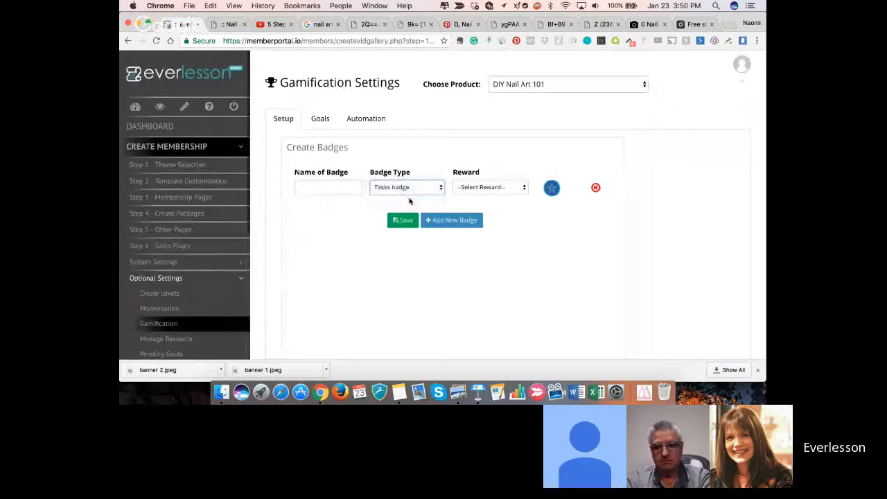
- Name the new badge "Gel Polish Perfect"
click(340, 181)
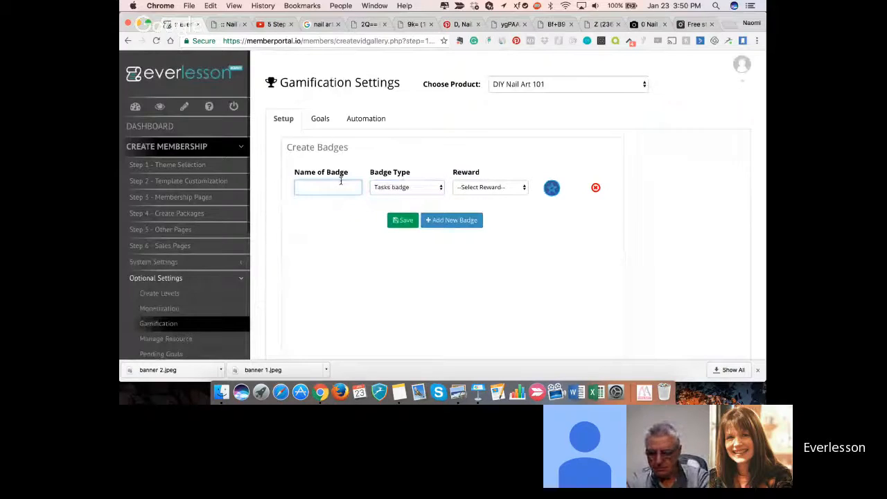
text(app)
key(BackSpace)
key(BackSpace)
key(BackSpace)
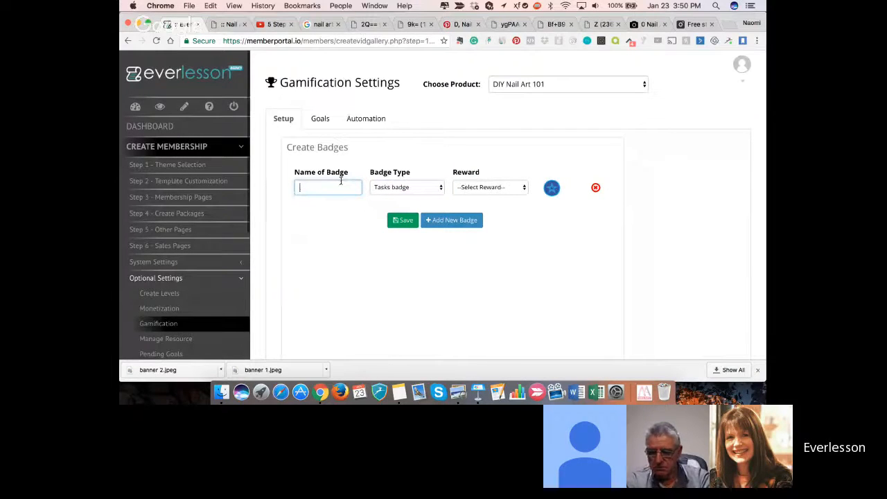
text(Apply)
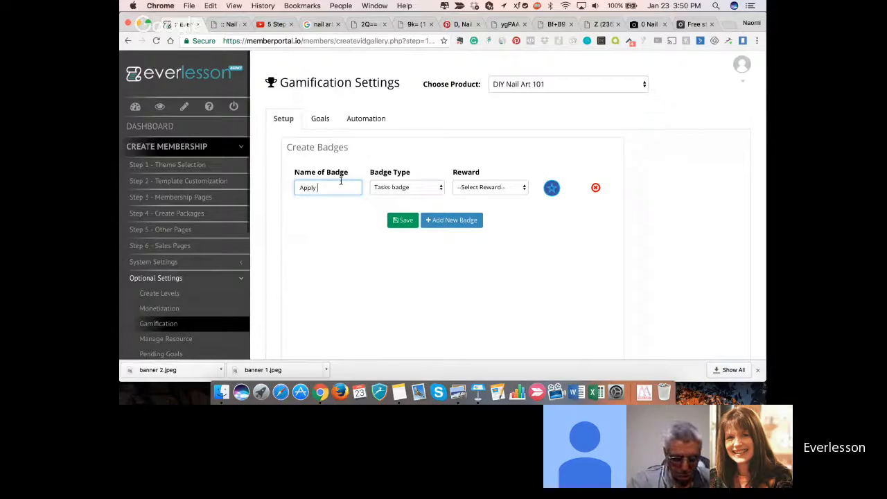
key(super+a)
text(Ge)
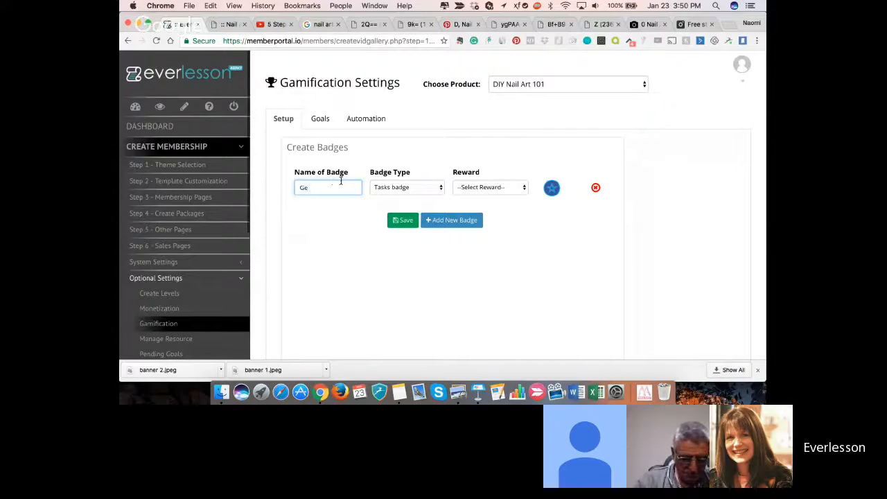
text(l Polish)
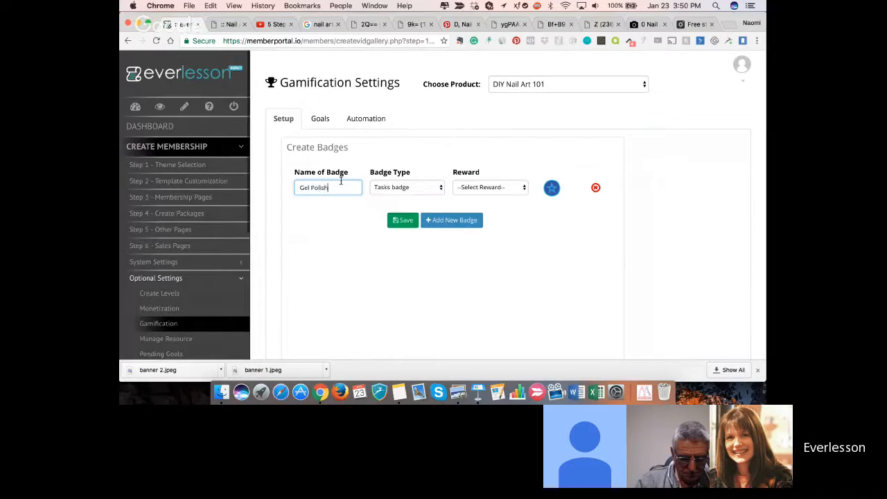
text( Perfect)
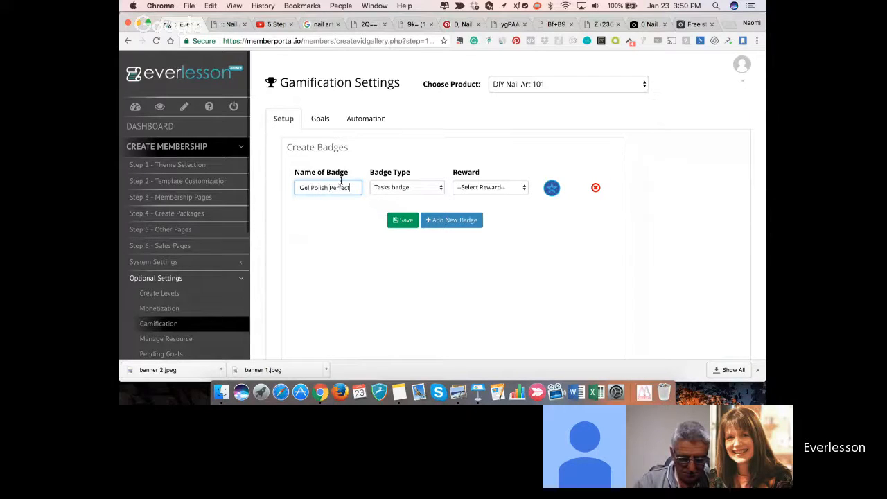
- Check which rewards can be assigned to the Gel Polish Perfect badge
click(476, 187)
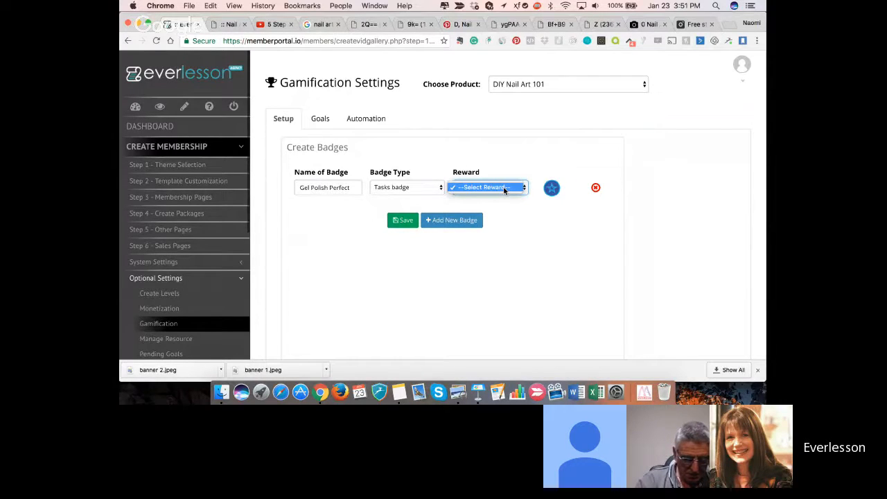
click(504, 188)
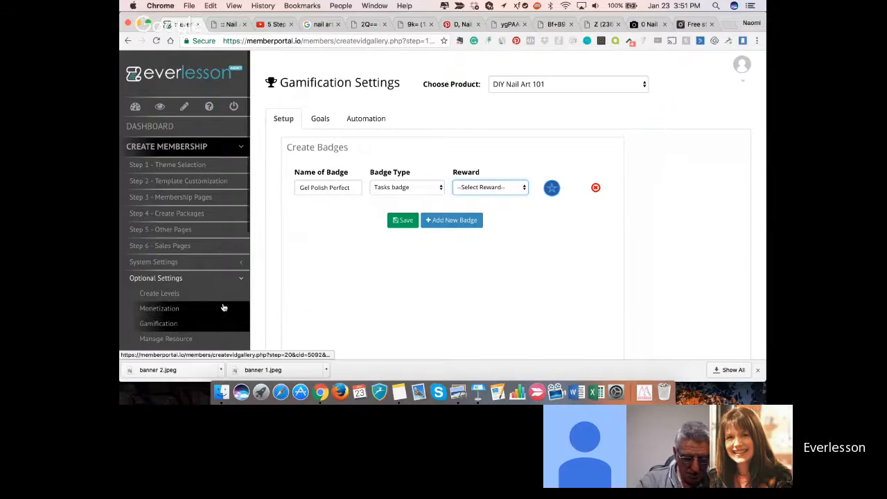
scroll(224, 306, down, 5)
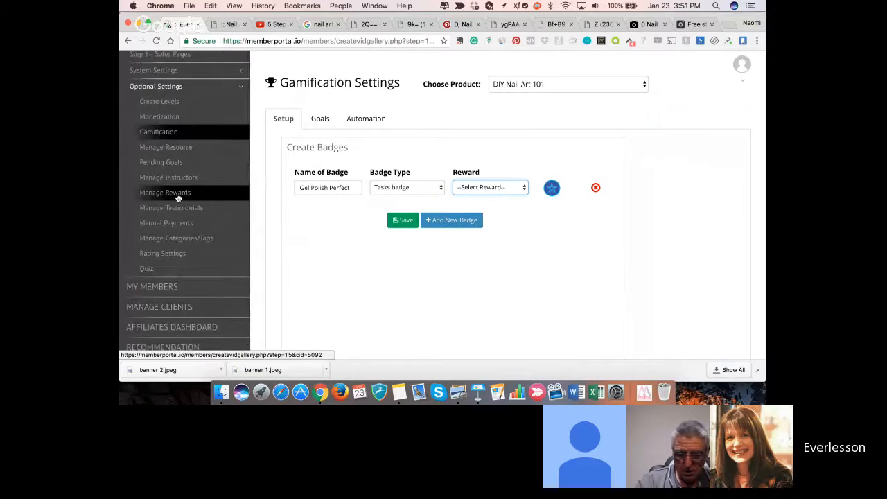
click(508, 195)
click(510, 193)
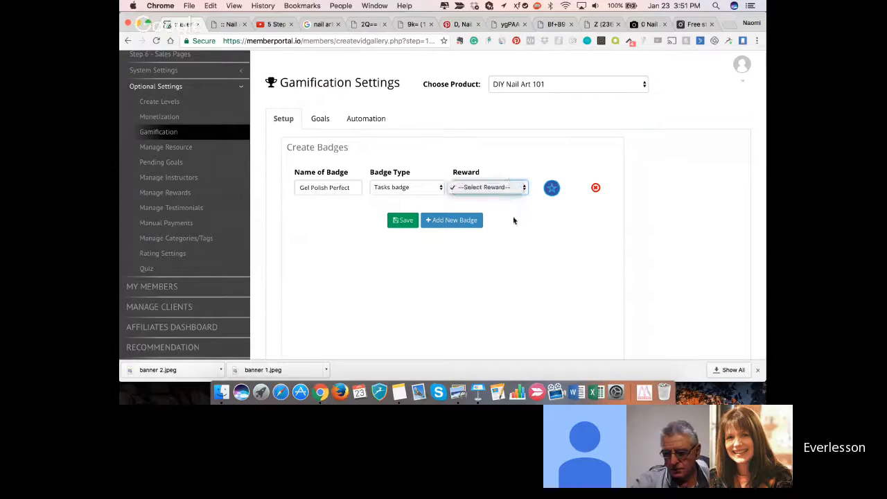
- Insert the red lips image from the image library as the Gel Polish Perfect badge's icon and save the badge
click(551, 189)
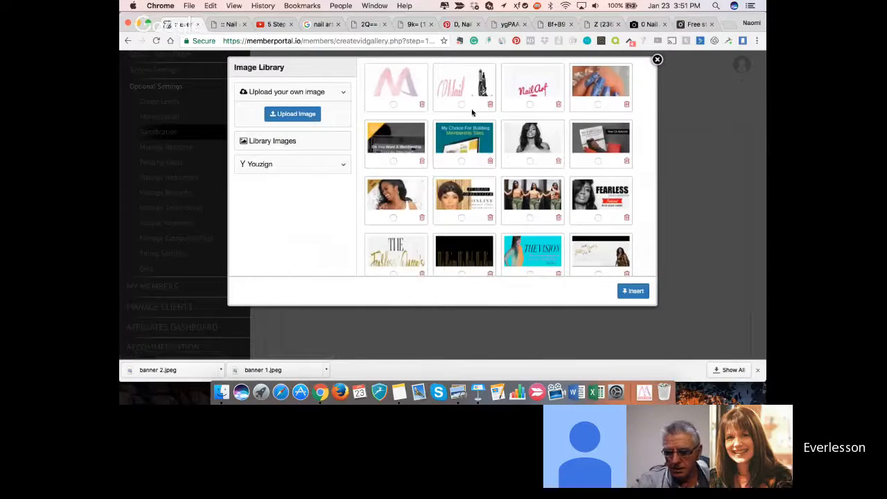
click(393, 104)
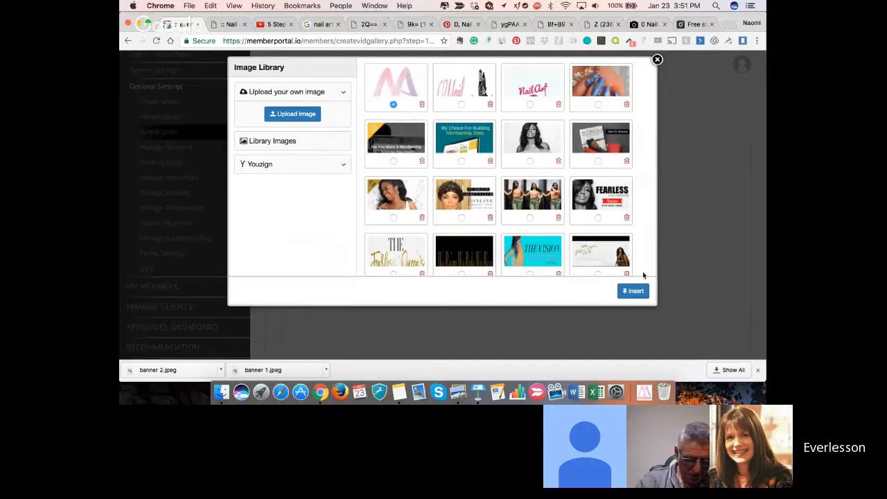
scroll(582, 242, down, 2)
scroll(582, 241, down, 10)
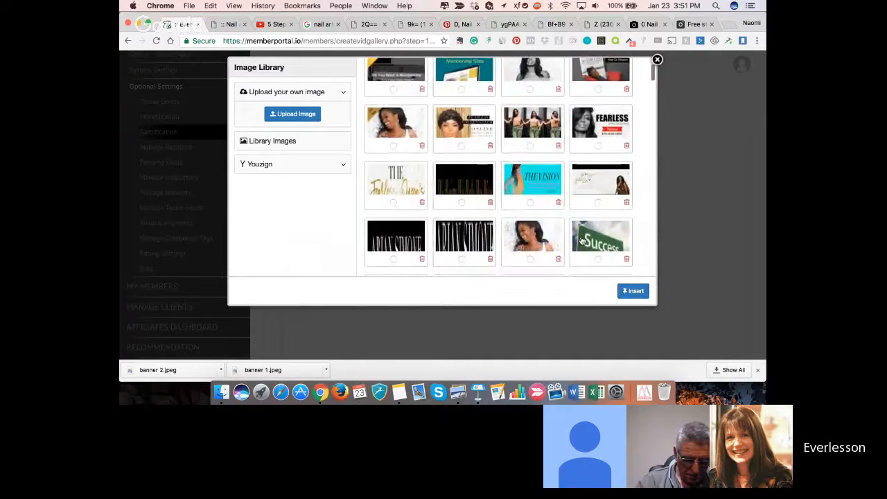
scroll(581, 241, down, 5)
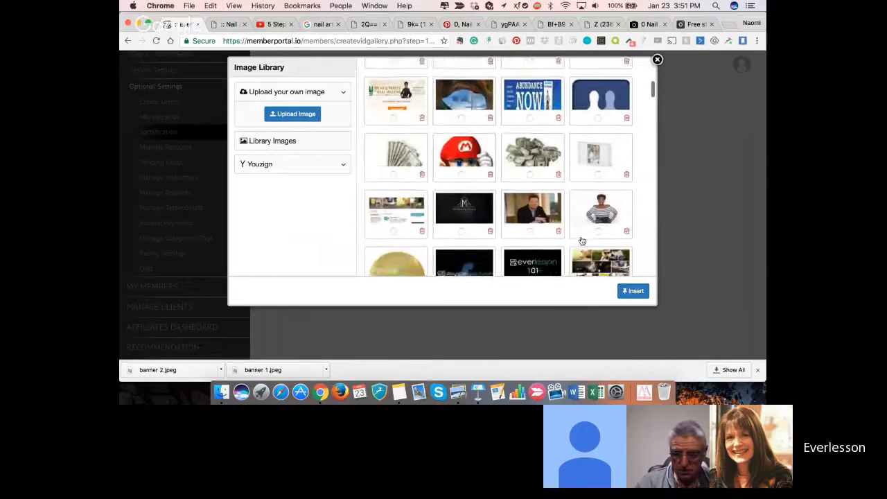
scroll(582, 240, down, 10)
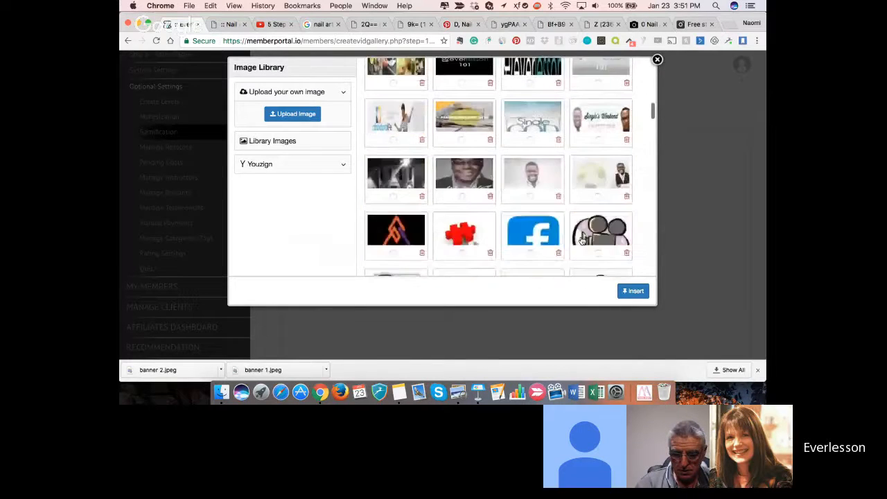
scroll(582, 241, down, 5)
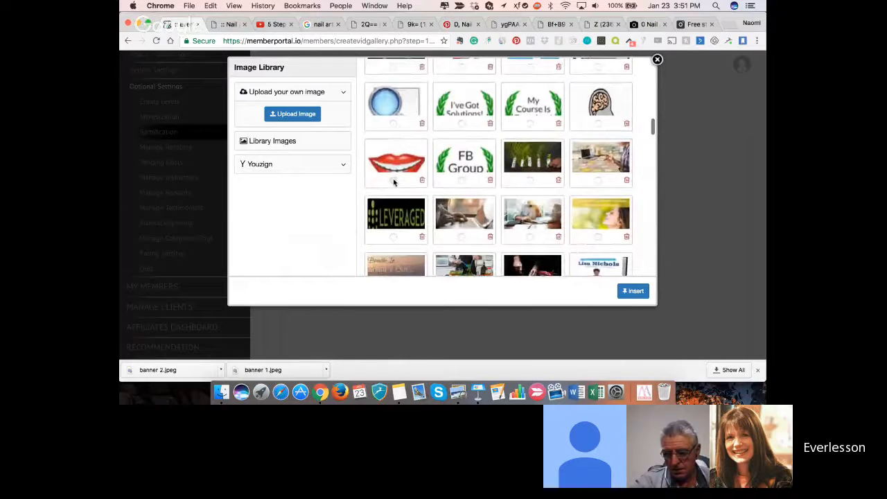
click(392, 181)
click(631, 291)
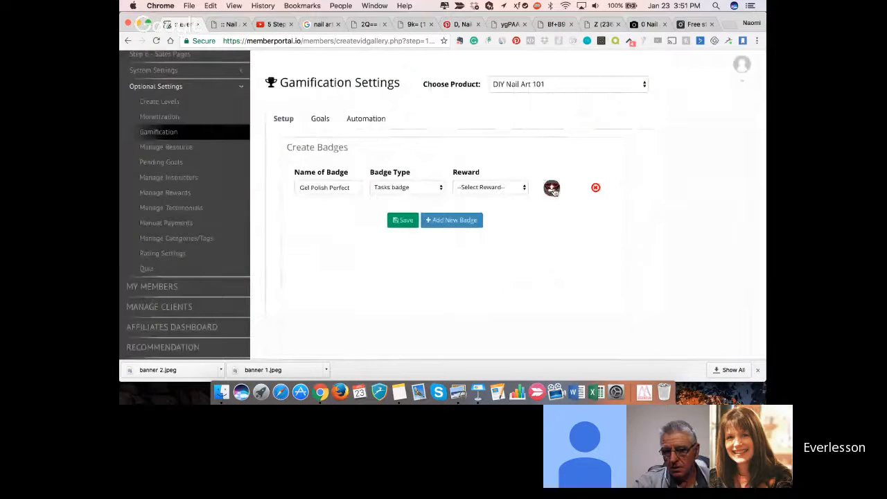
click(402, 221)
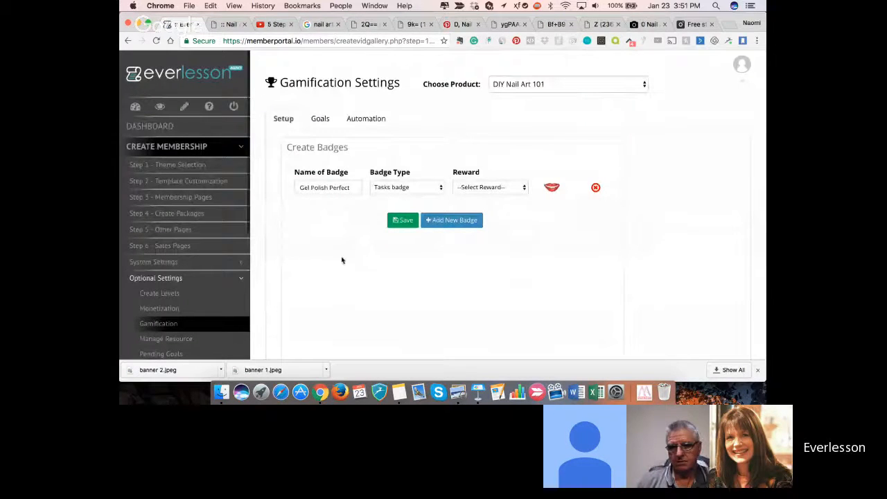
- Start a new gamification goal for DIY Nail Art 101 and title it "Do you first gel application"
click(319, 123)
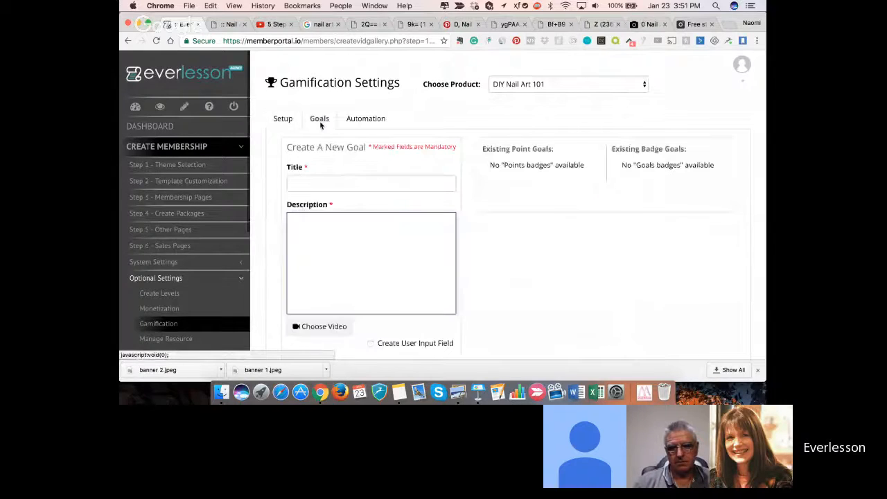
scroll(340, 223, down, 1)
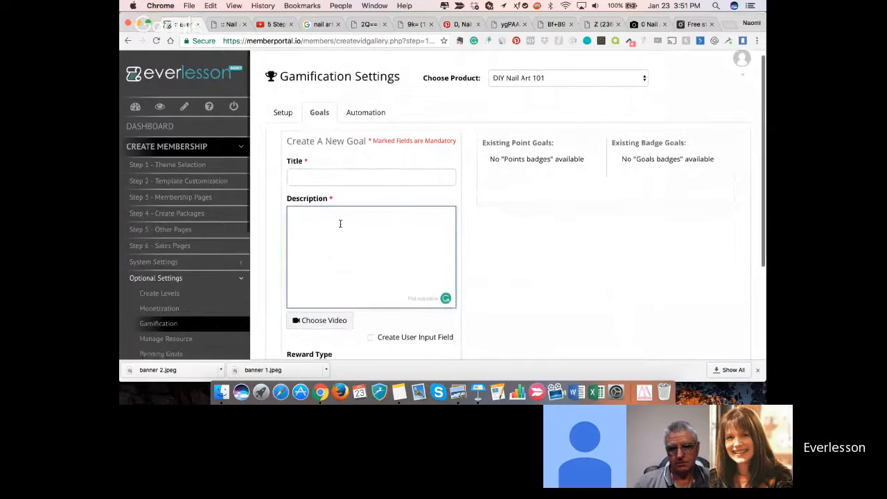
click(339, 172)
text(Do )
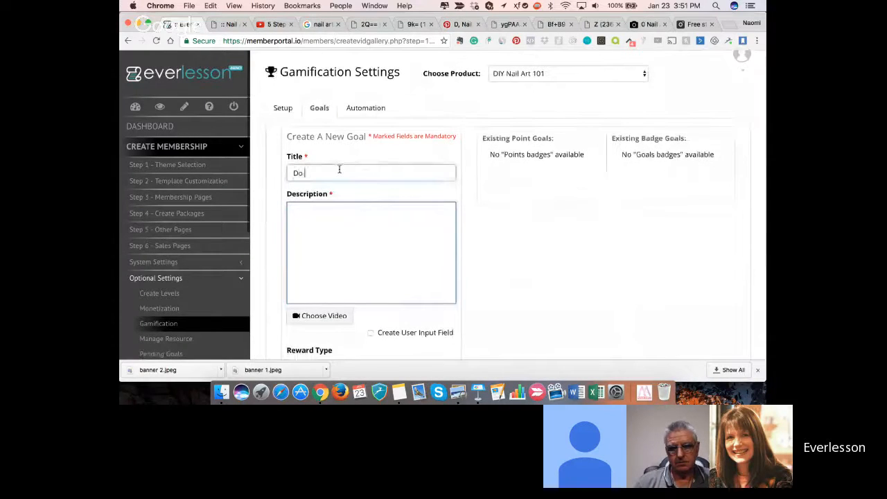
text(you first ge)
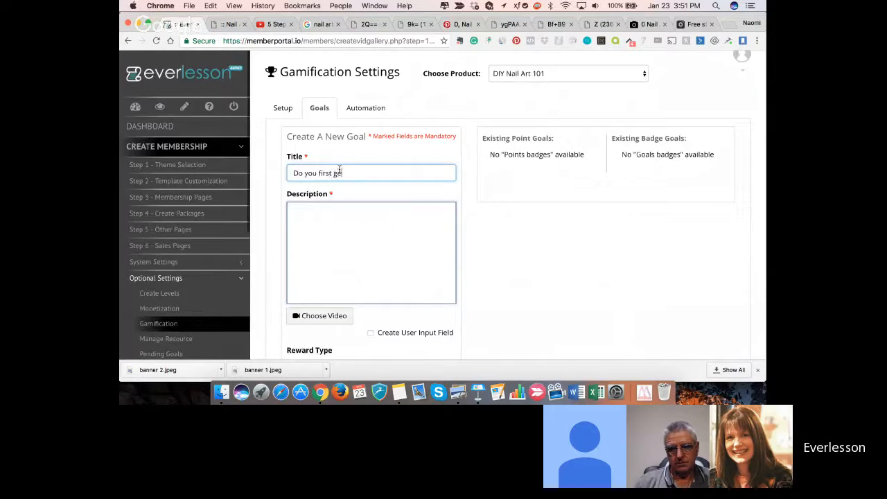
text(l application)
- Enter the goal description "apply gel polish, take a photo and post to the FB group."
click(351, 235)
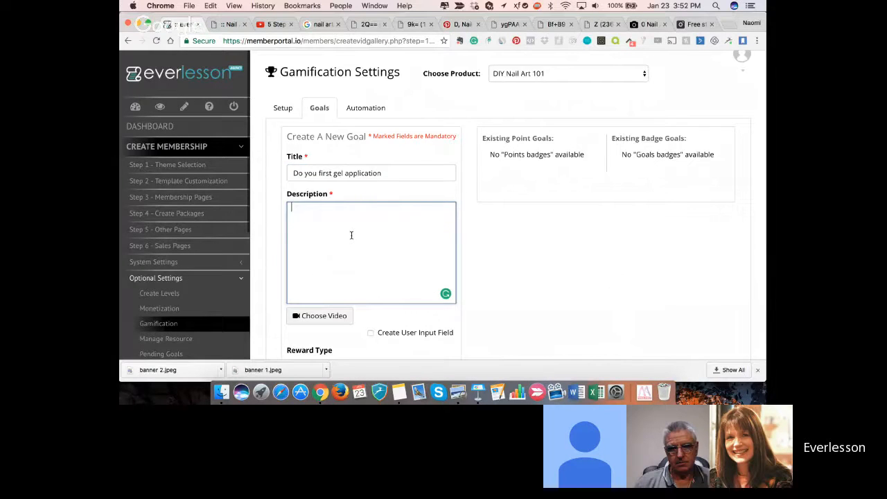
text(apply gel po)
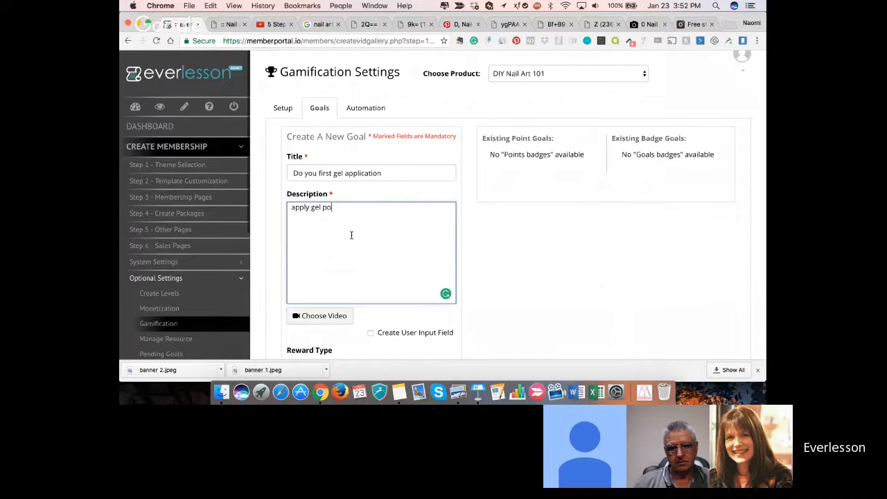
text(lish, take a pho)
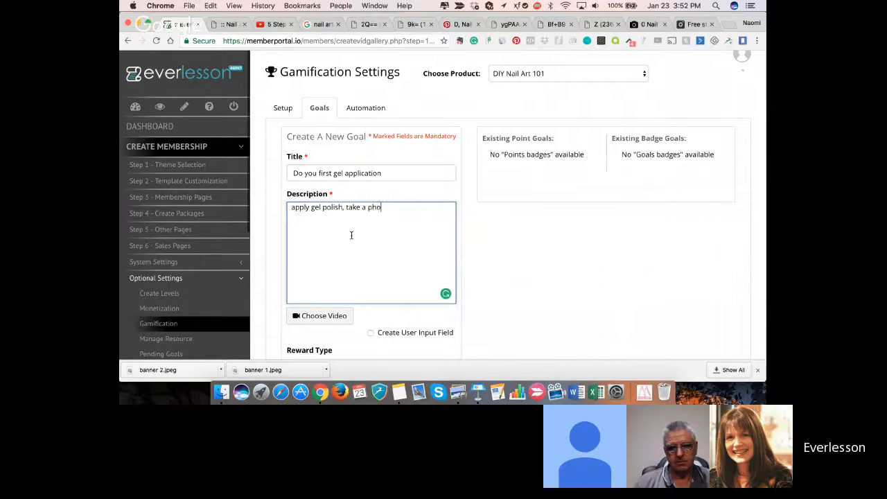
text(to and pos the)
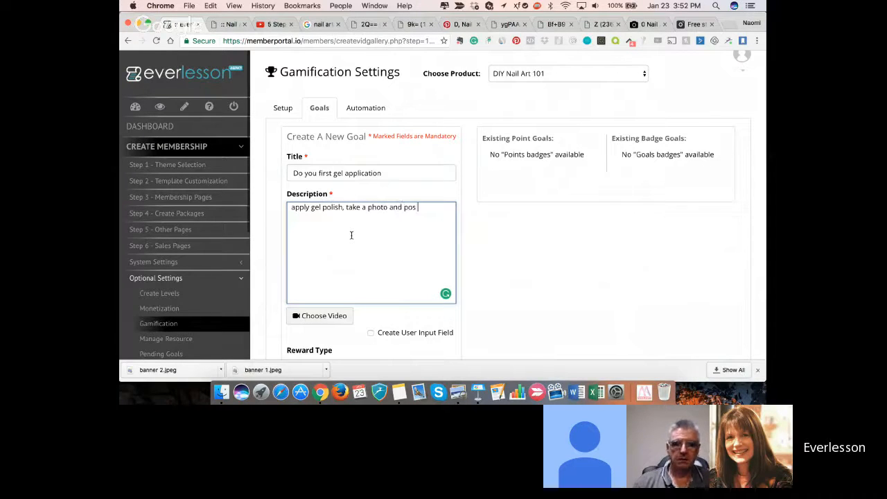
key(BackSpace)
key(BackSpace)
key(BackSpace)
key(BackSpace)
text(t)
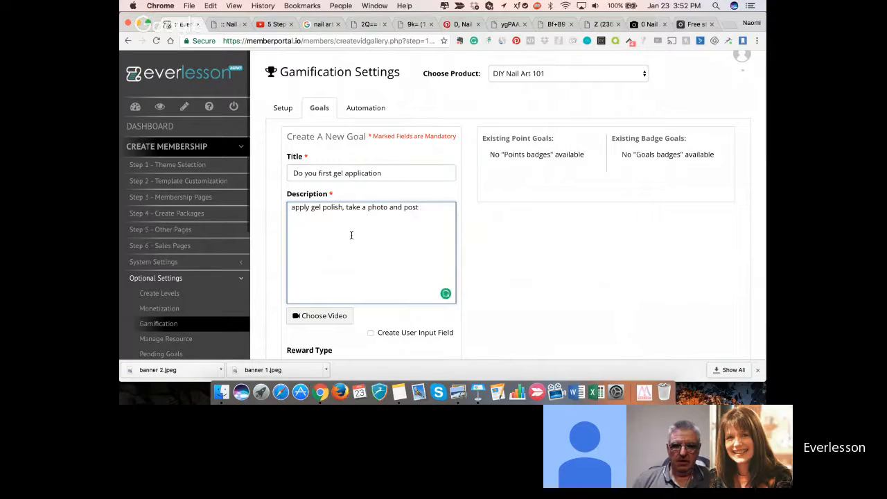
text( to the FB)
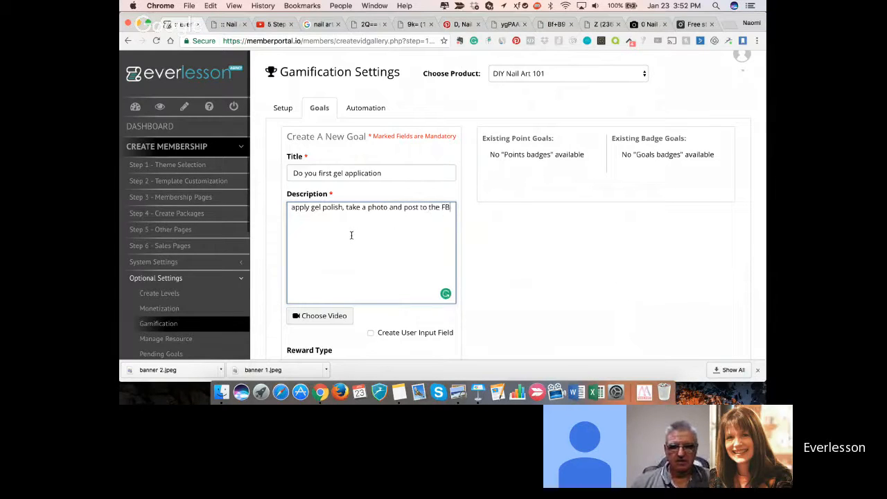
text( group)
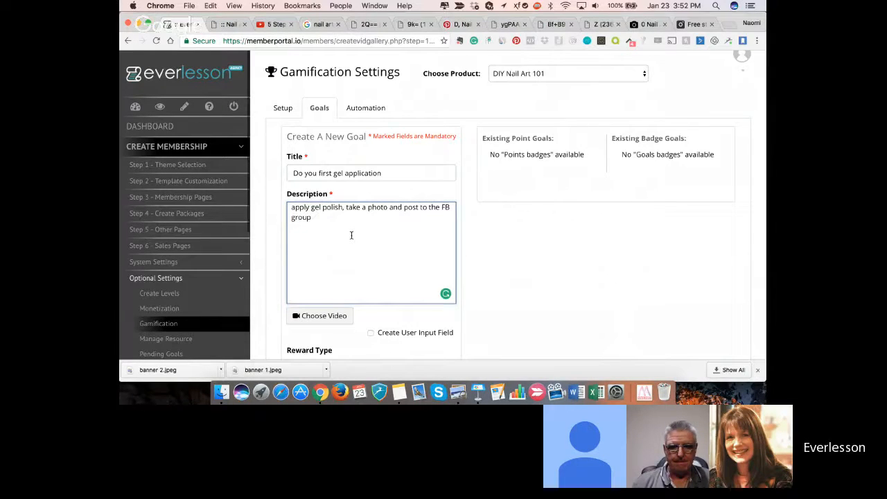
text(.)
- Capitalize the first letter of the goal description so that it begins with "Apply"
scroll(354, 246, down, 2)
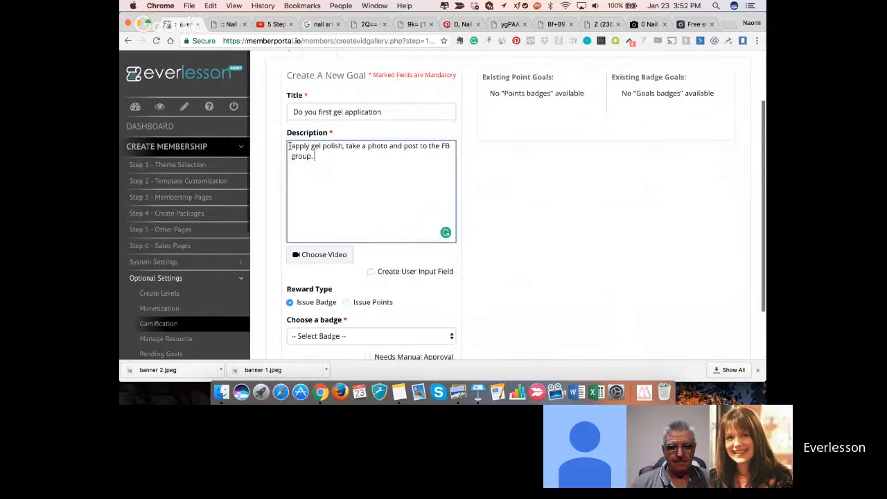
drag(289, 146, 296, 146)
scroll(296, 147, up, 1)
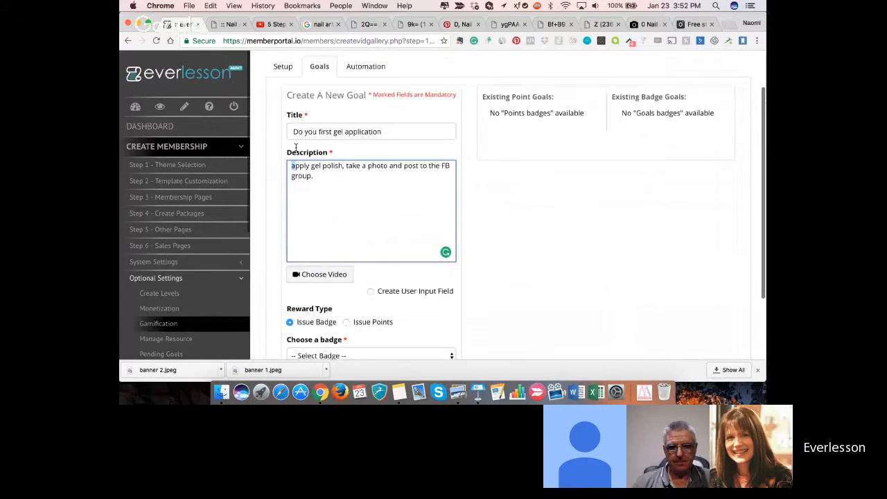
text(A)
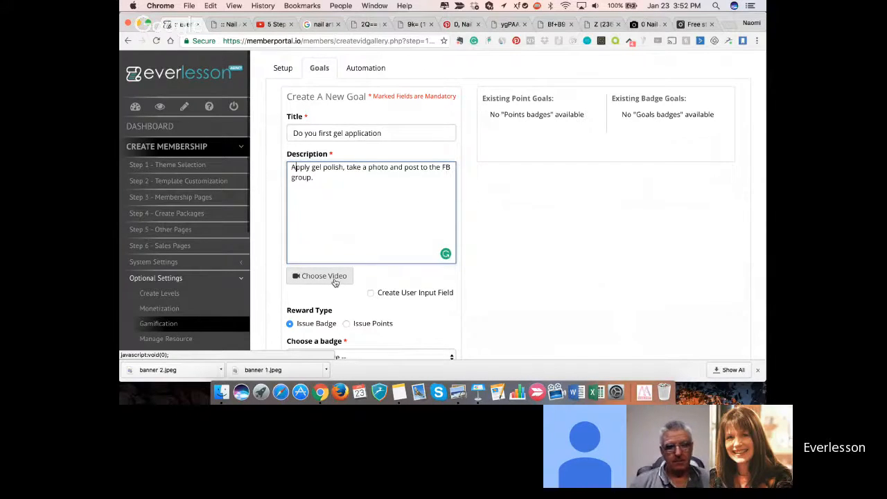
- Enable the Create User Input Field option for the gel application goal
scroll(335, 281, down, 1)
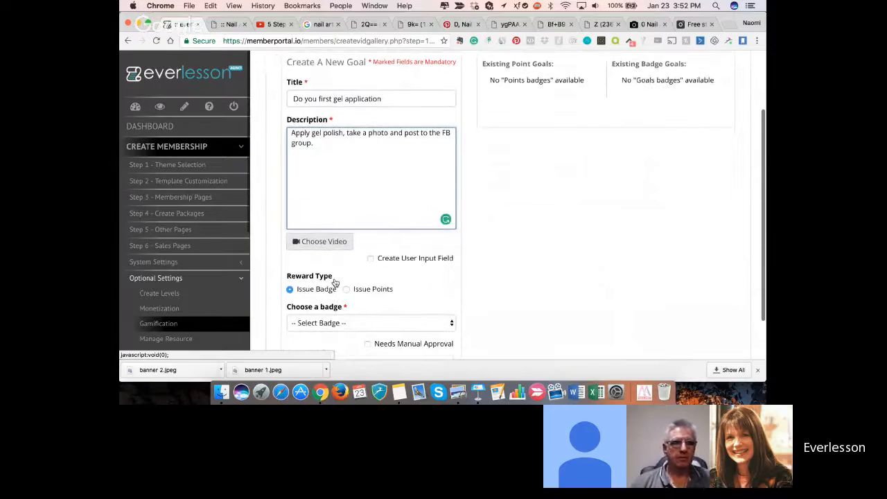
scroll(334, 280, down, 1)
click(371, 244)
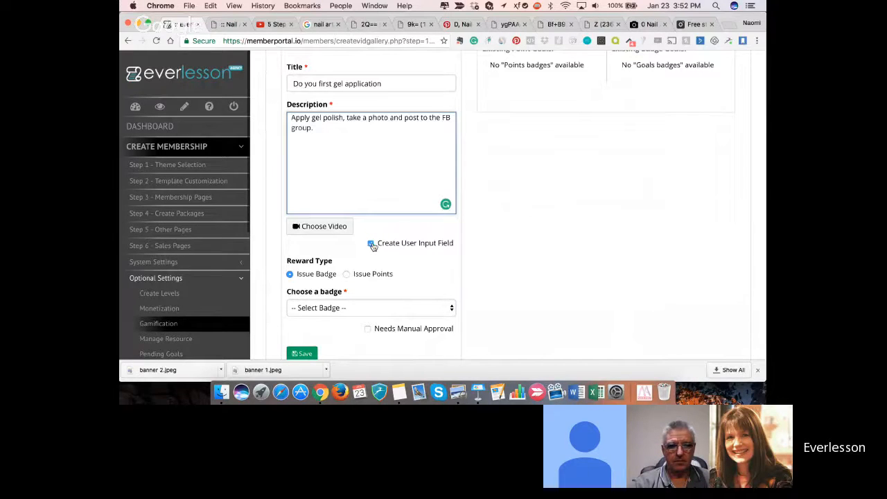
scroll(365, 289, down, 2)
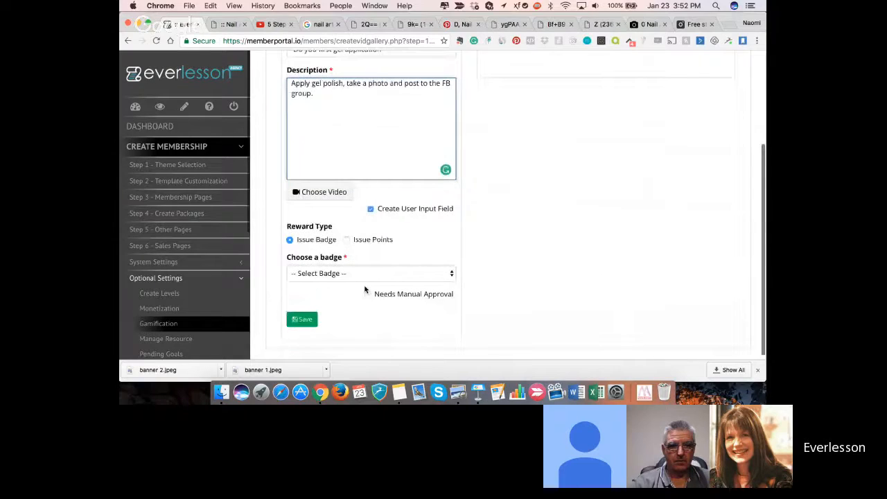
click(346, 239)
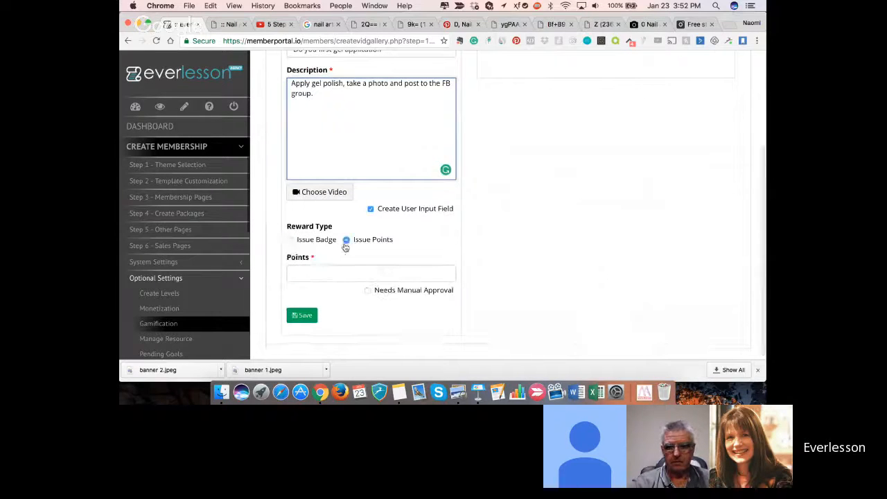
click(443, 272)
text(4)
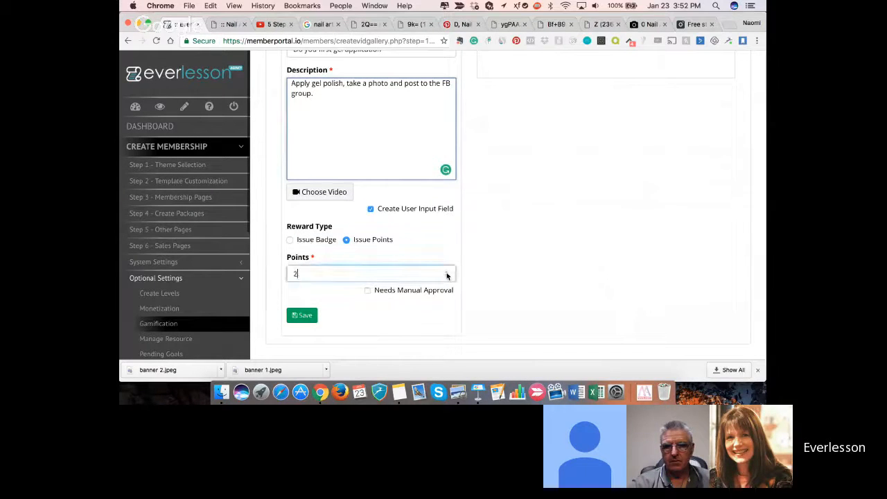
key(BackSpace)
click(289, 240)
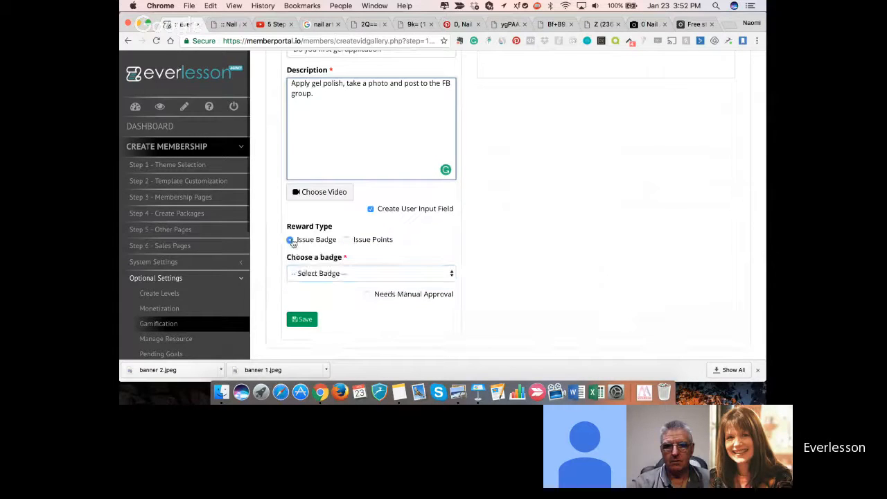
- Choose Gel Polish Perfect as the badge issued for the goal and require manual approval
click(449, 274)
click(415, 284)
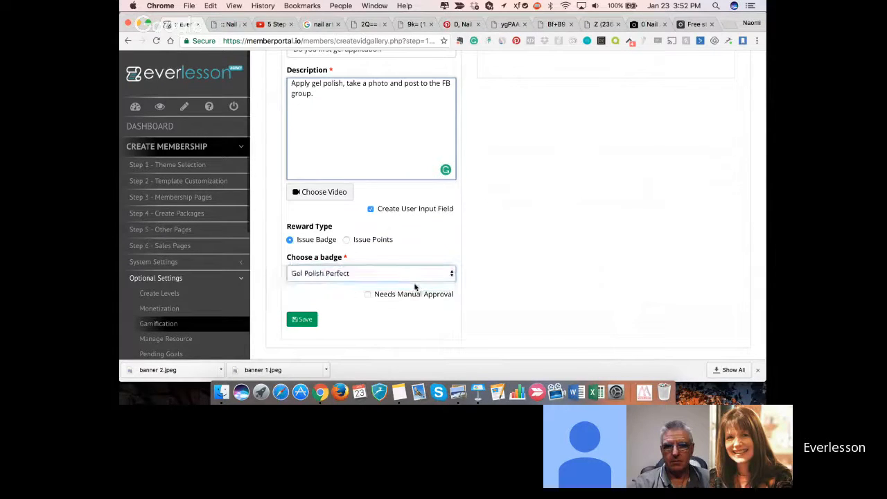
click(367, 297)
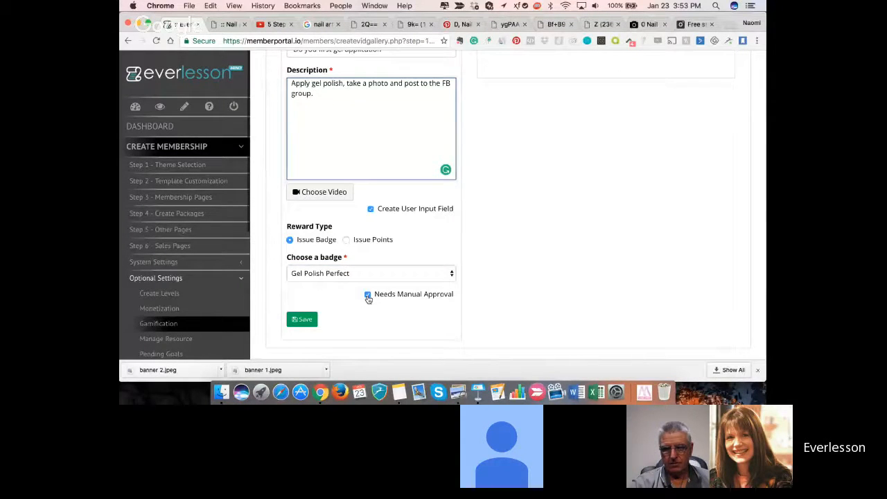
- Turn off manual approval for the gel application goal and save the goal
scroll(198, 313, down, 5)
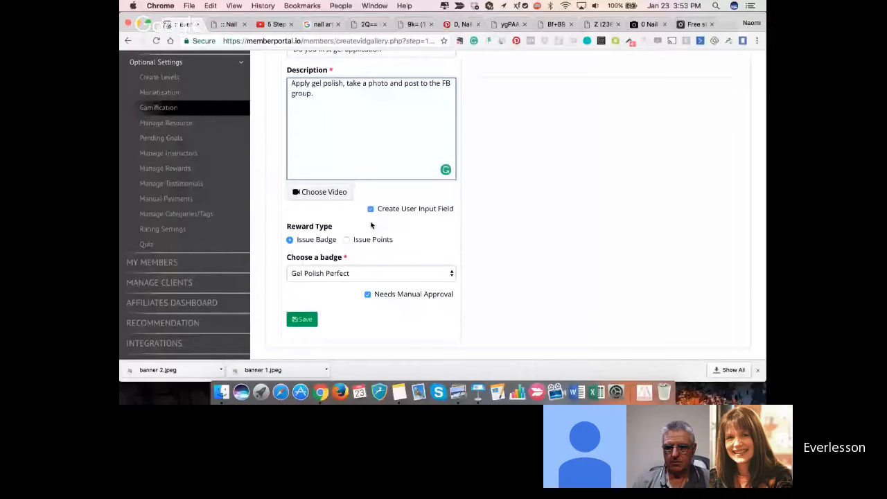
scroll(371, 225, up, 1)
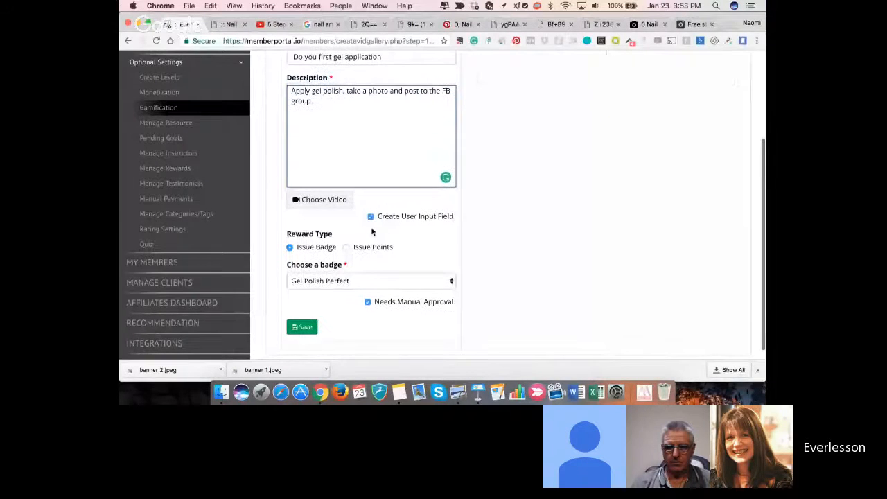
scroll(372, 232, down, 1)
click(369, 296)
click(310, 324)
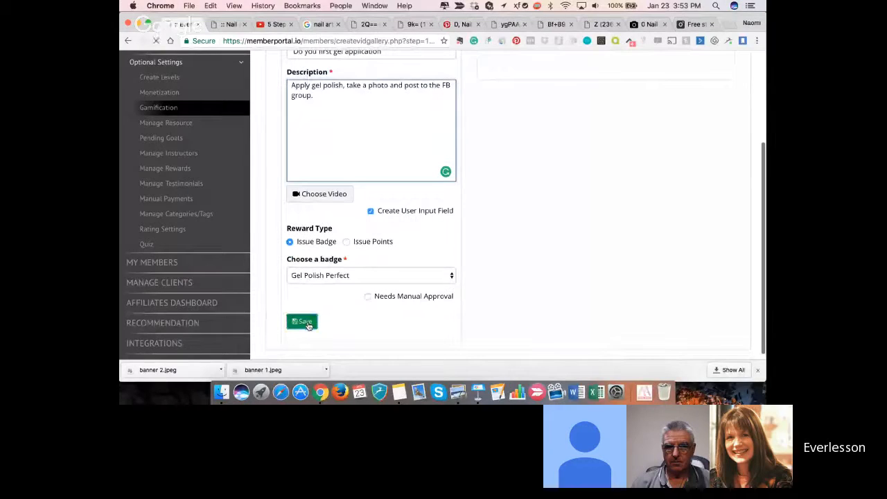
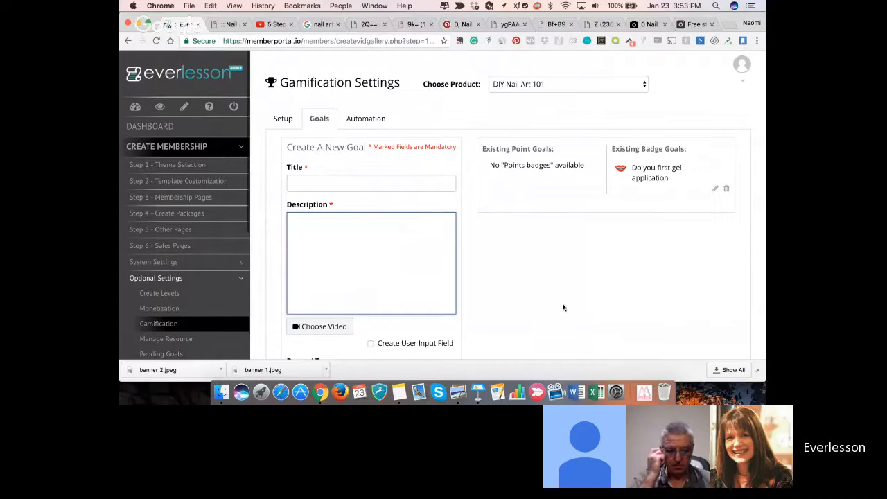
- Set and save automated points: 5 for watching a full video, 5 for resource downloads, 3 for comments and 1 for likes
click(362, 121)
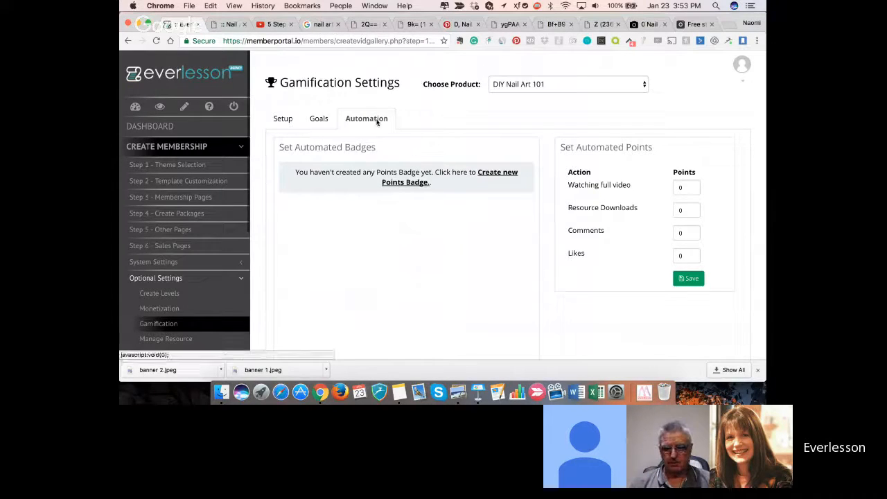
click(692, 186)
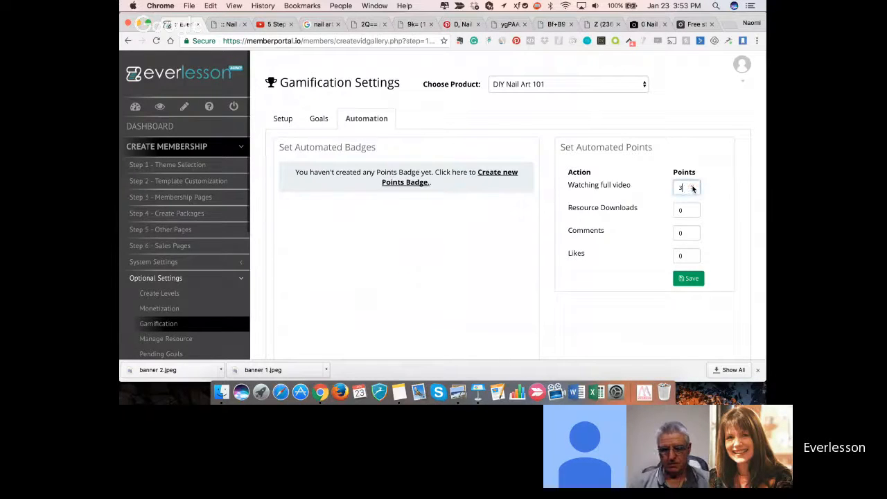
click(692, 186)
click(693, 209)
click(692, 209)
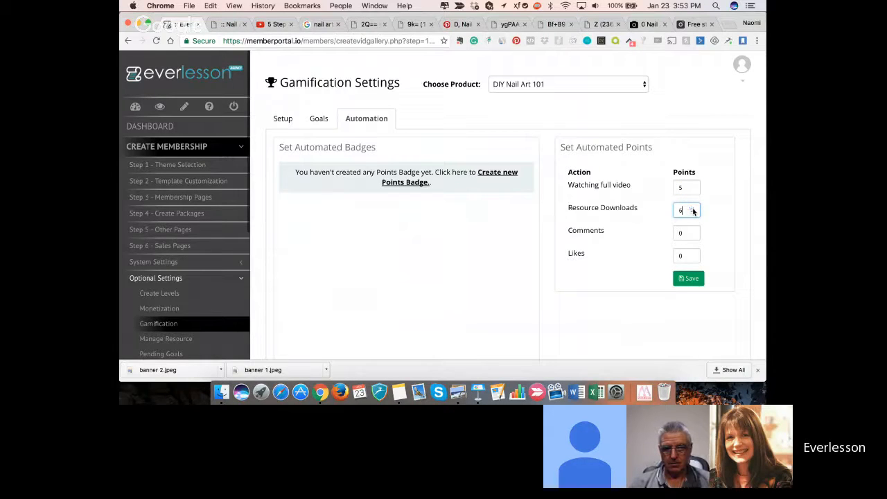
click(683, 233)
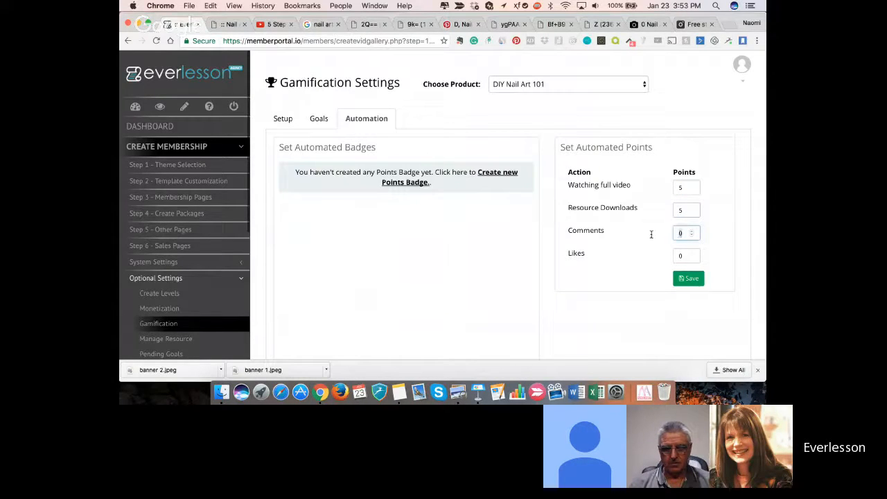
text(3)
key(Tab)
text(1)
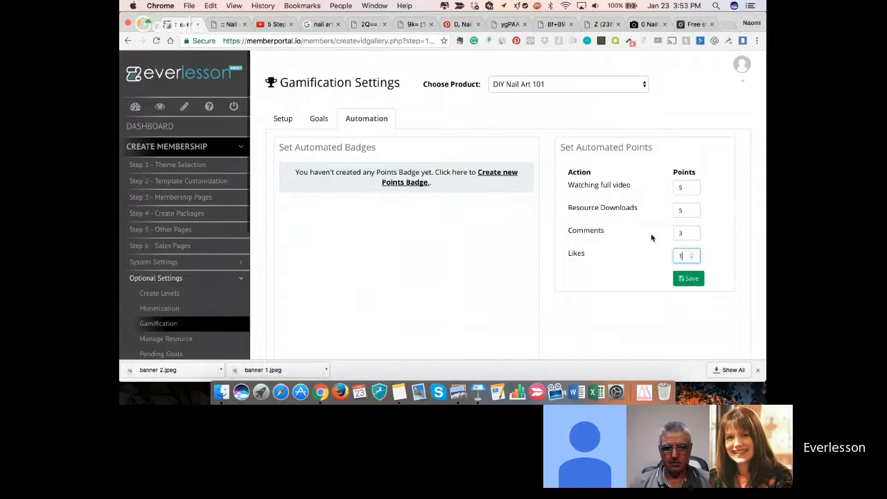
click(692, 279)
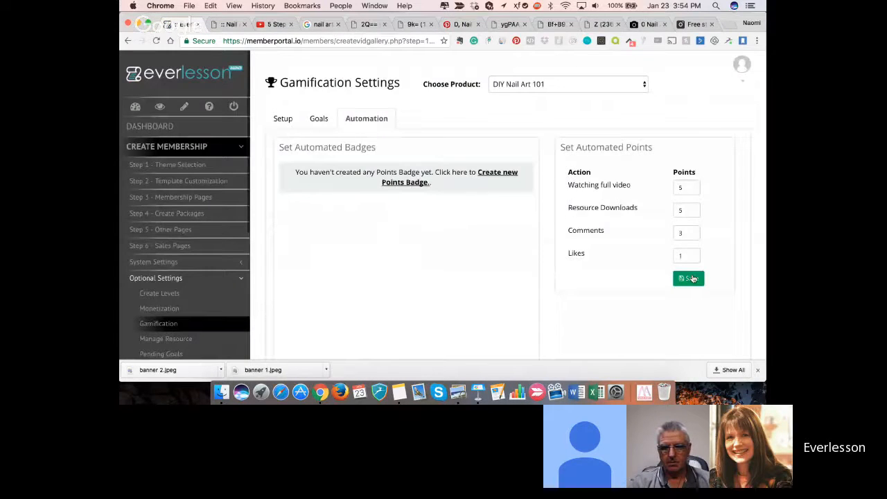
- Preview the Nail Art for Beginners lesson page and check how the scoring and video points appear to members
click(311, 122)
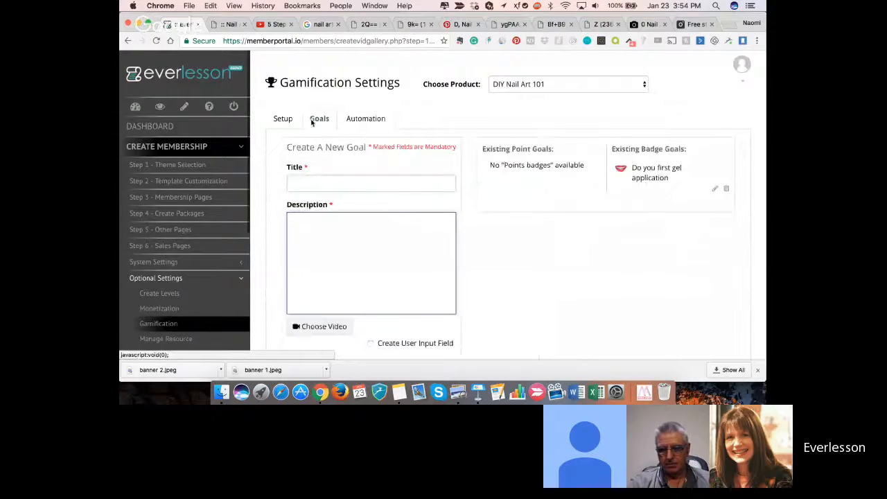
click(199, 198)
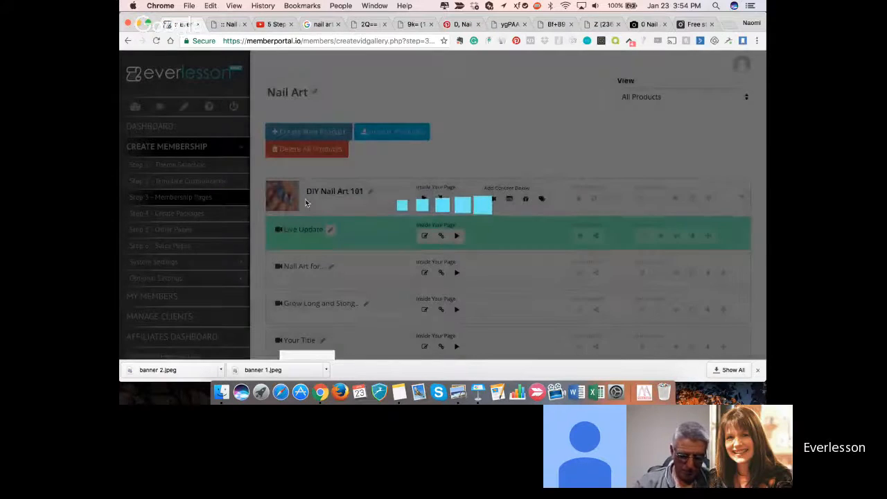
scroll(306, 203, down, 1)
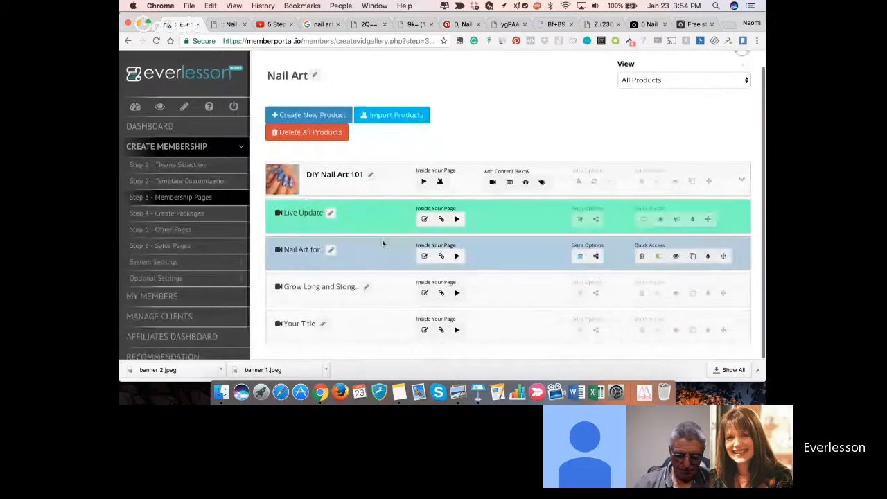
click(674, 257)
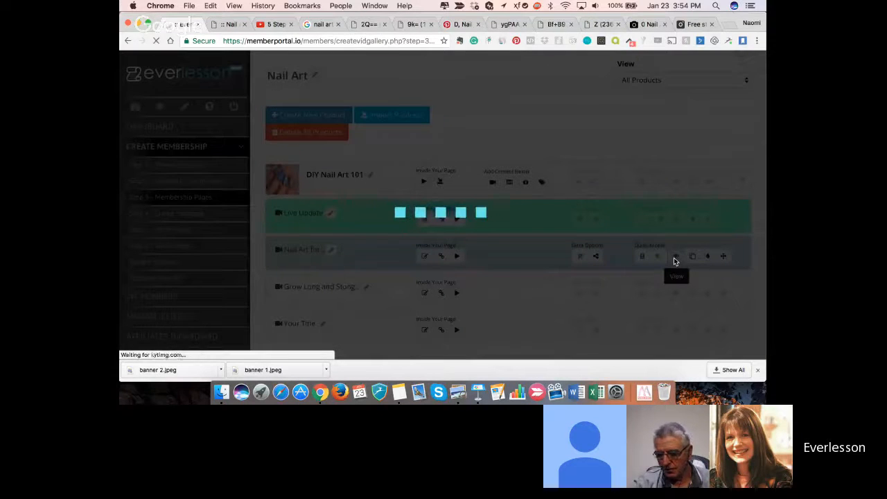
scroll(628, 247, down, 3)
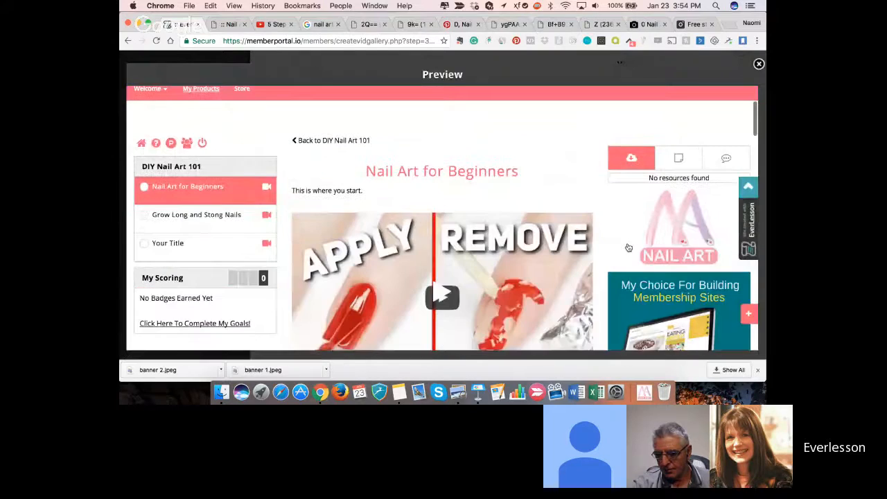
scroll(629, 247, down, 4)
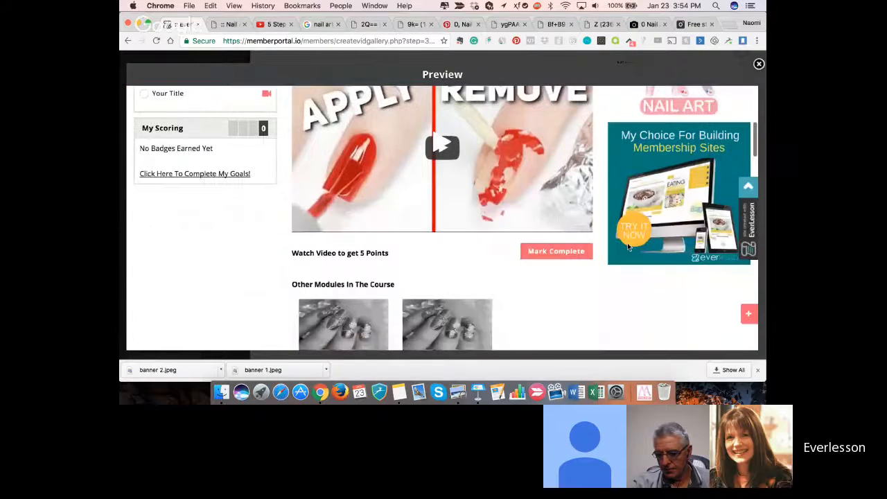
scroll(628, 248, up, 4)
click(759, 63)
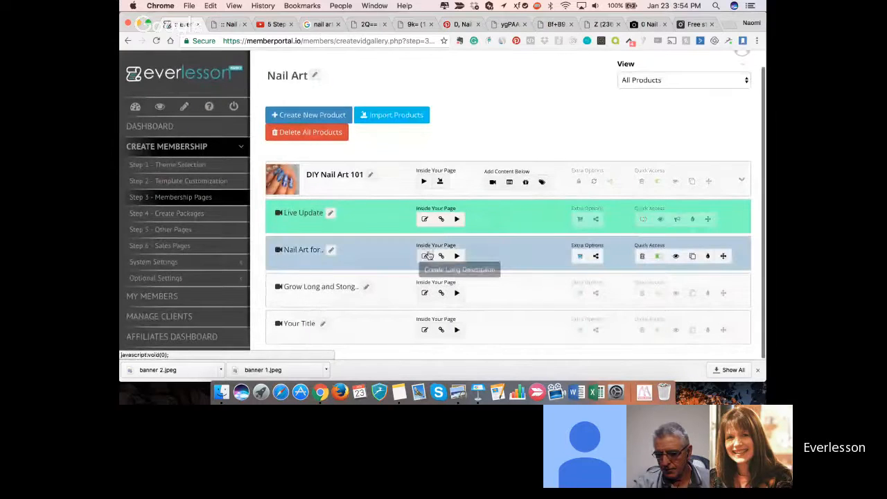
- Open the long description of the Nail Art for Beginners lesson and start a new Type A goal block in it
click(425, 256)
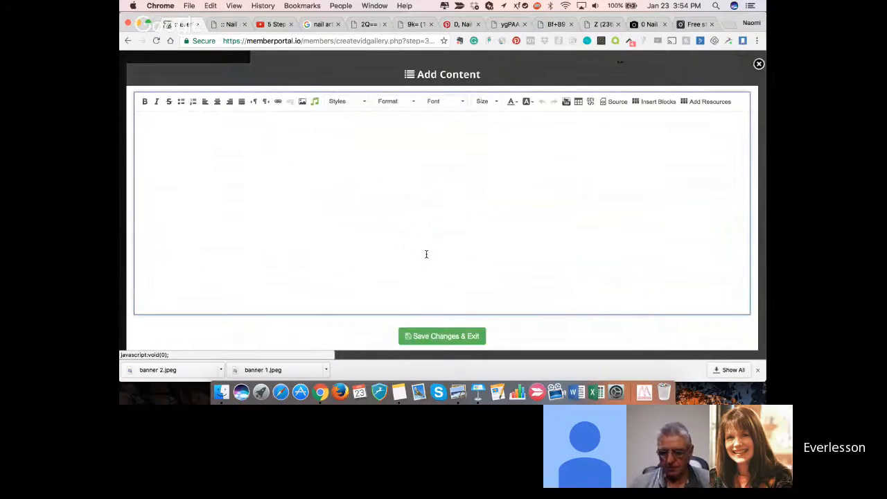
click(259, 133)
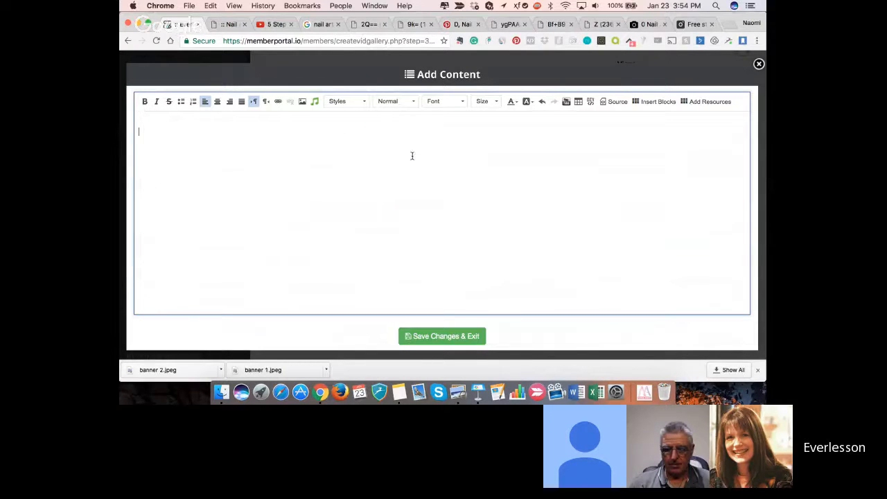
click(656, 102)
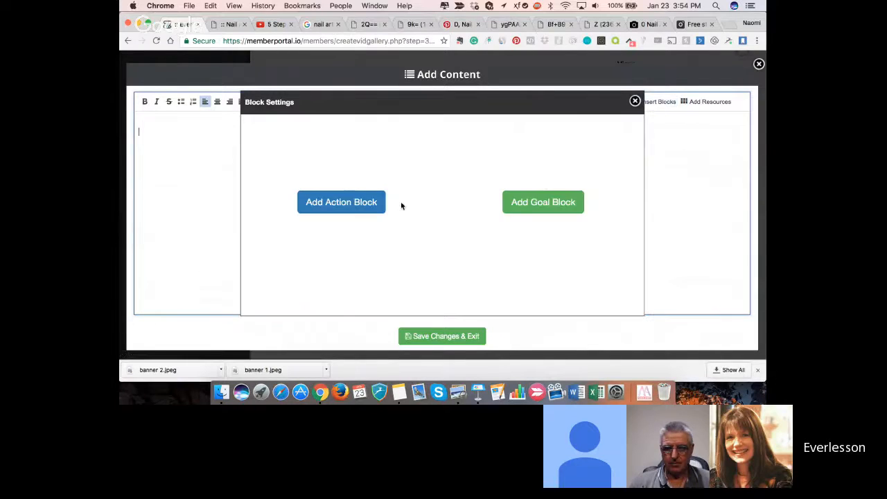
click(521, 207)
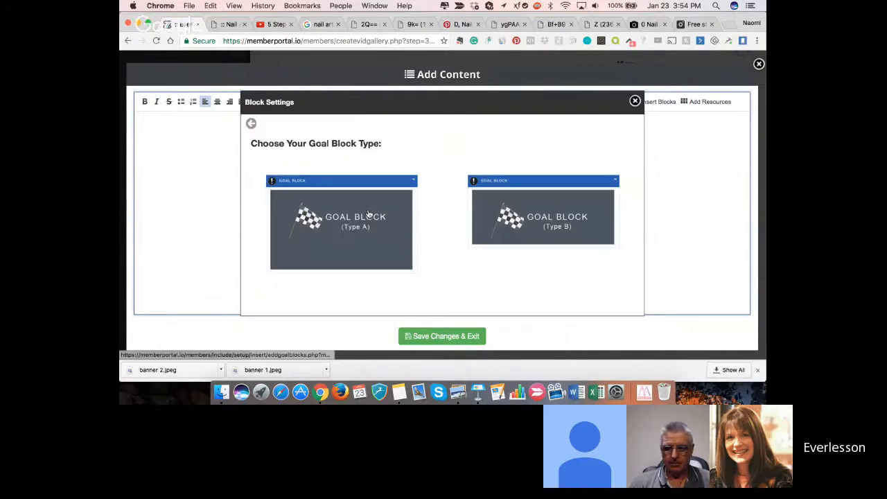
click(360, 210)
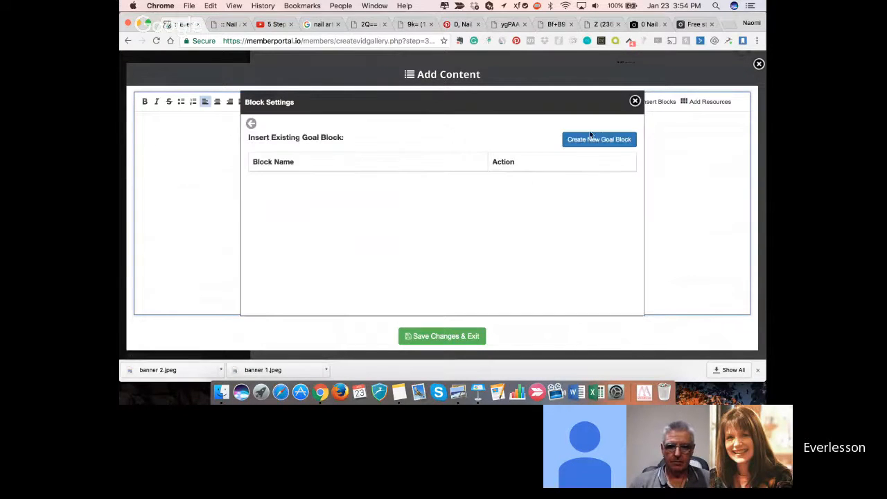
click(602, 146)
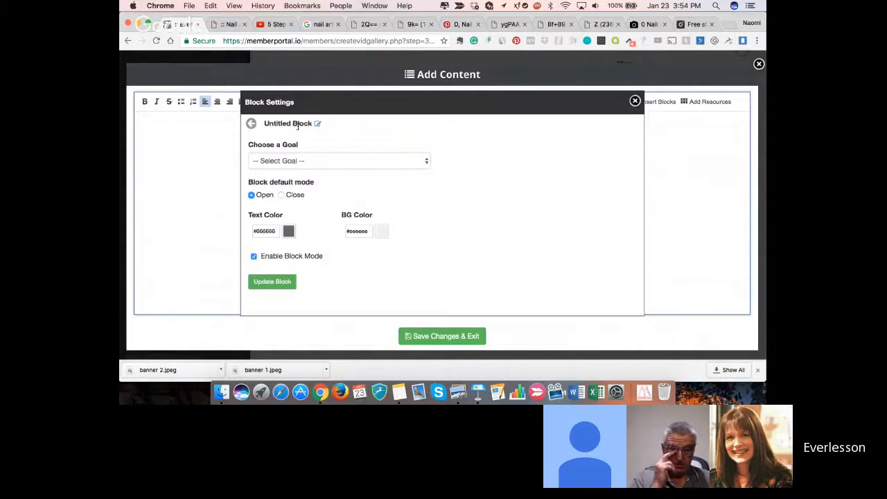
- Rename the new goal block as First Application
click(317, 124)
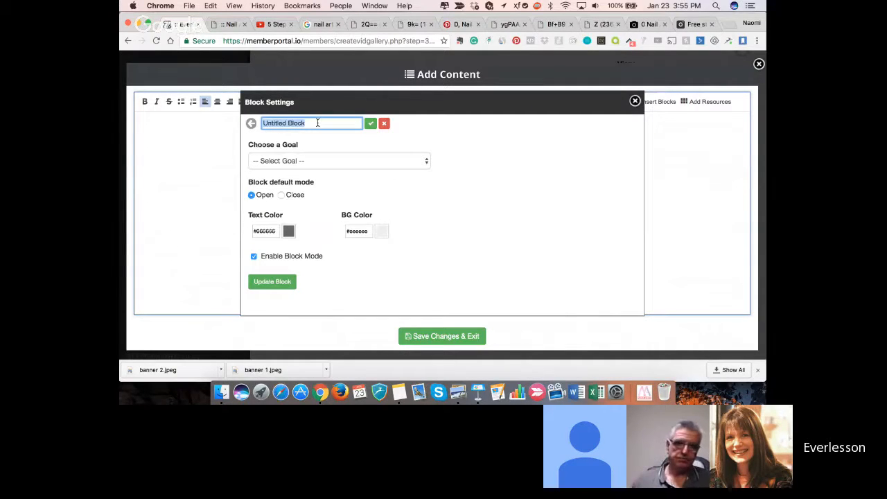
text(First Ap)
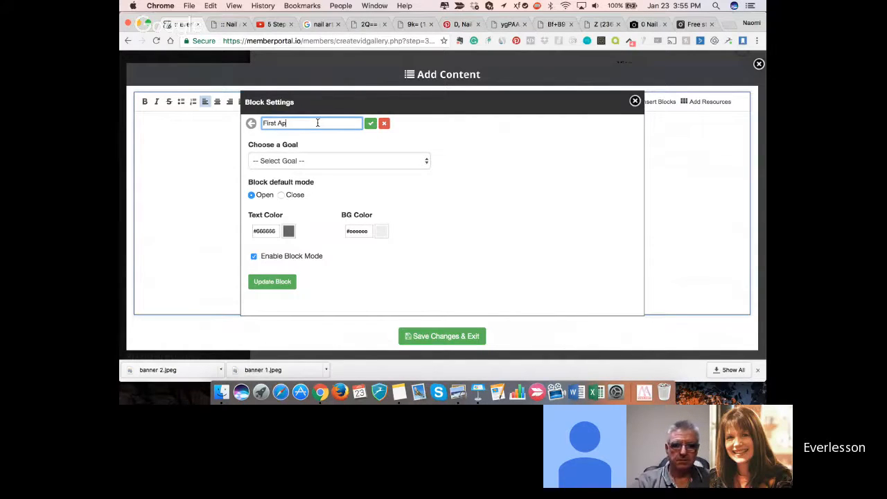
text(plication)
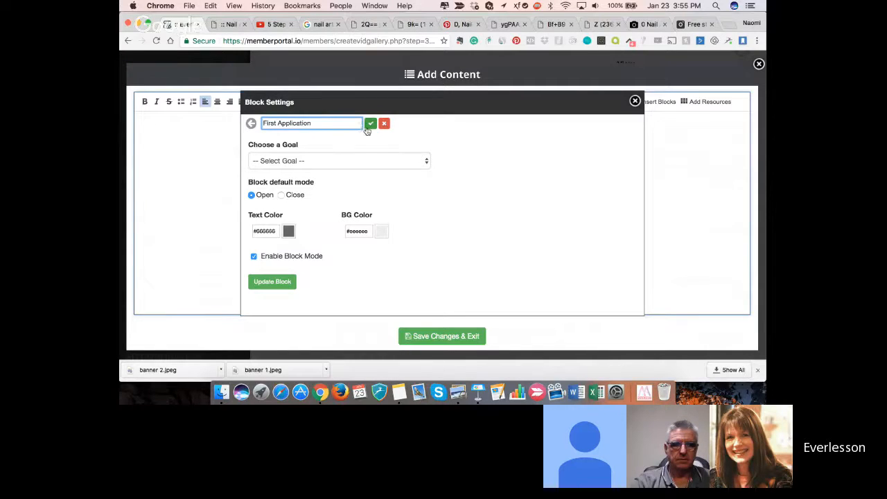
click(371, 124)
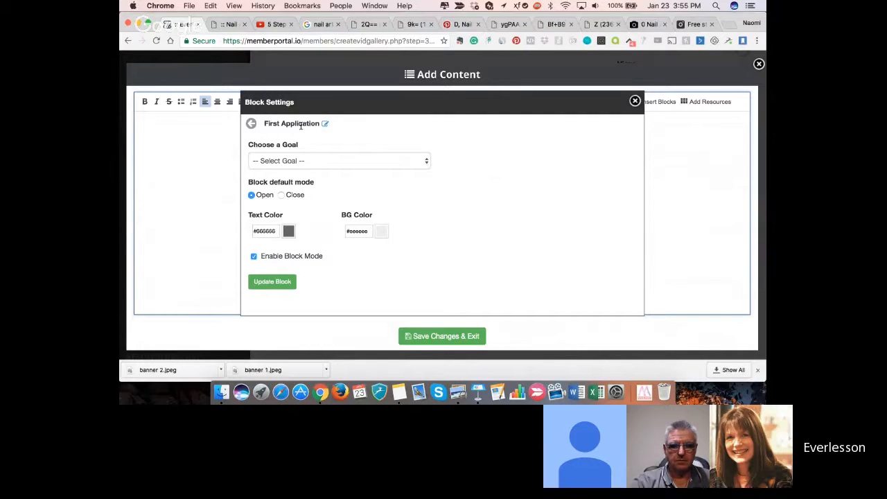
- Assign the goal "Do you first gel application" to the block, set its default mode to Close, keep block mode enabled and update it
click(418, 160)
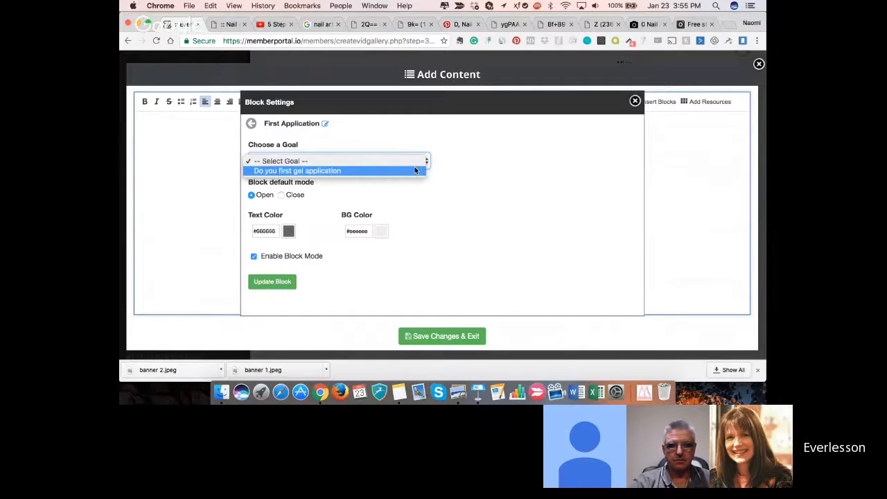
click(414, 170)
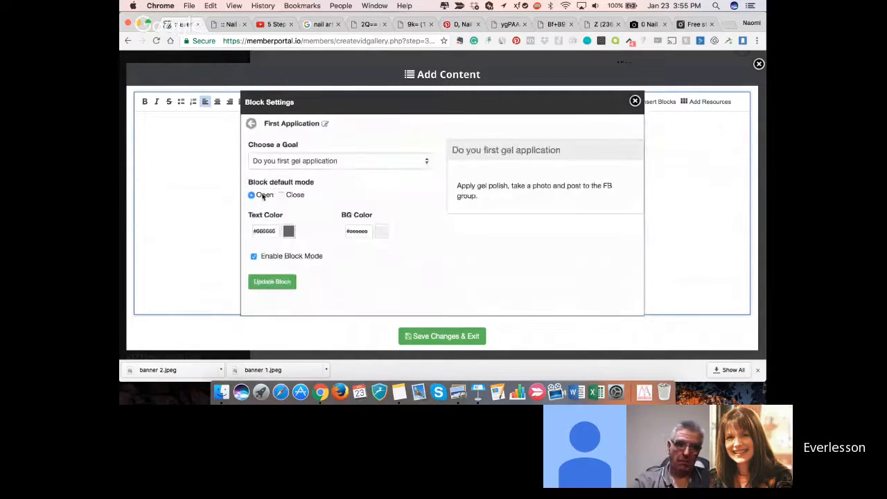
click(282, 195)
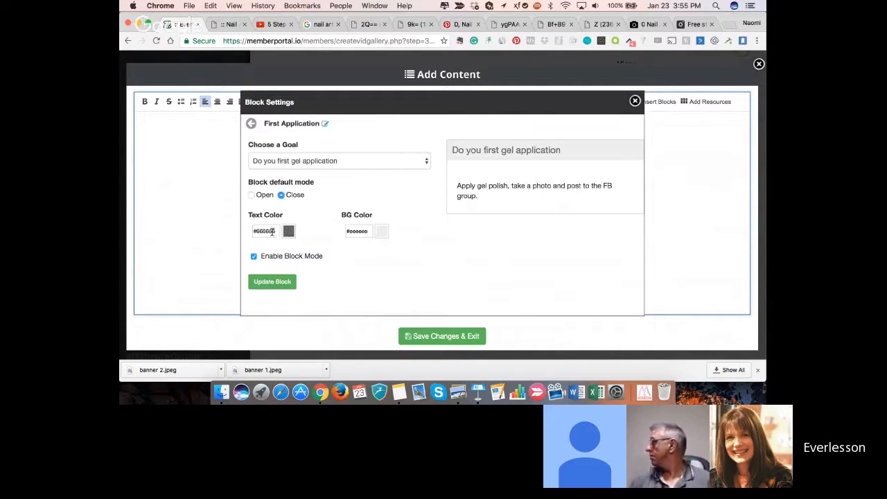
click(367, 232)
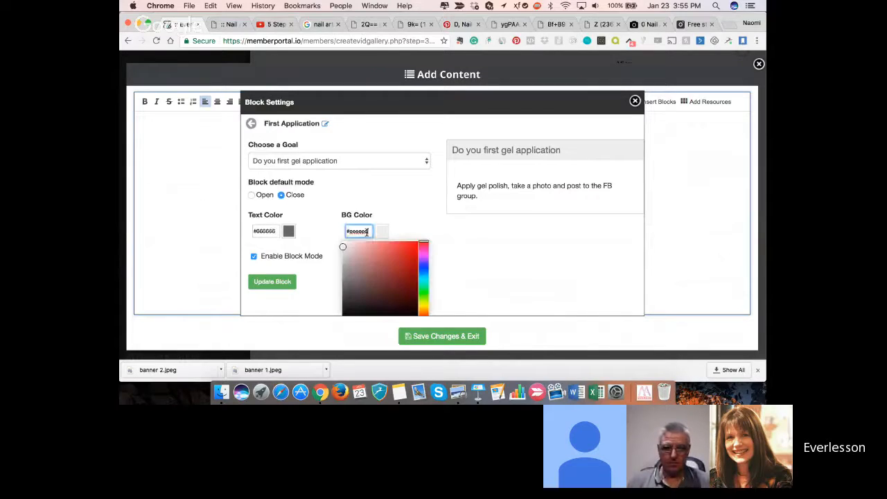
click(379, 208)
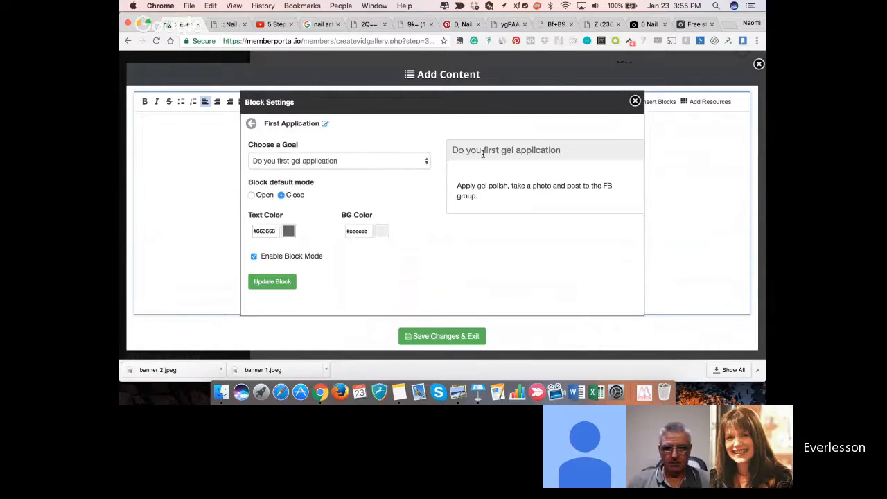
click(294, 257)
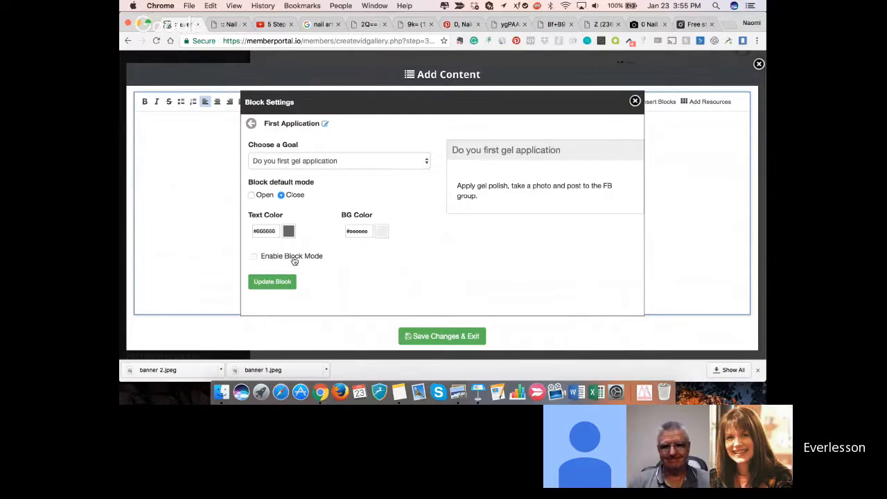
click(294, 257)
click(283, 283)
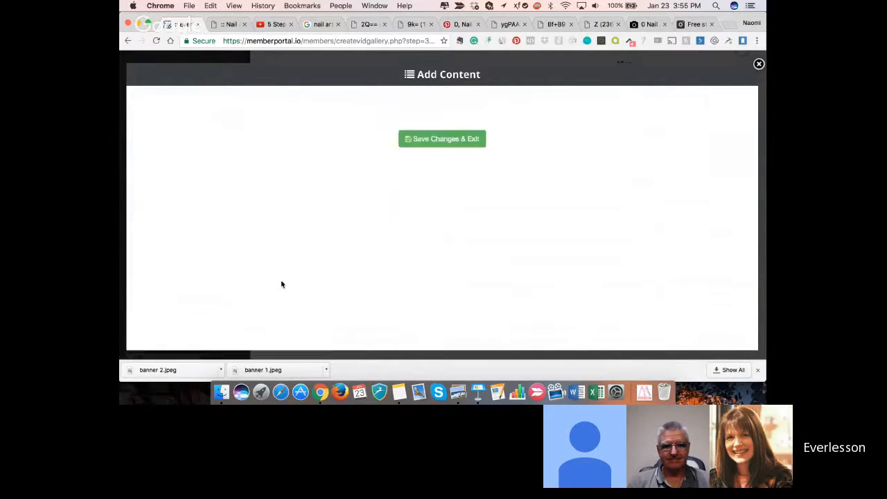
- Insert a Type B goal block for the existing goal "Do you first gel application" into the lesson content
click(414, 240)
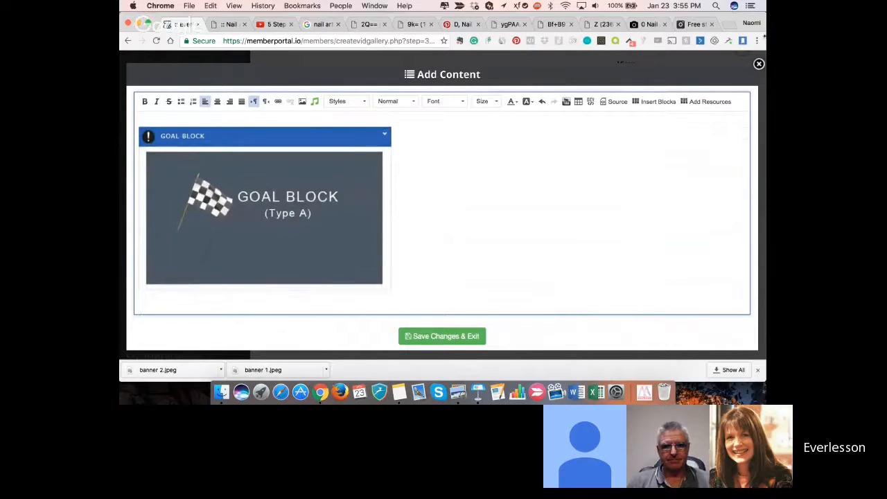
click(652, 101)
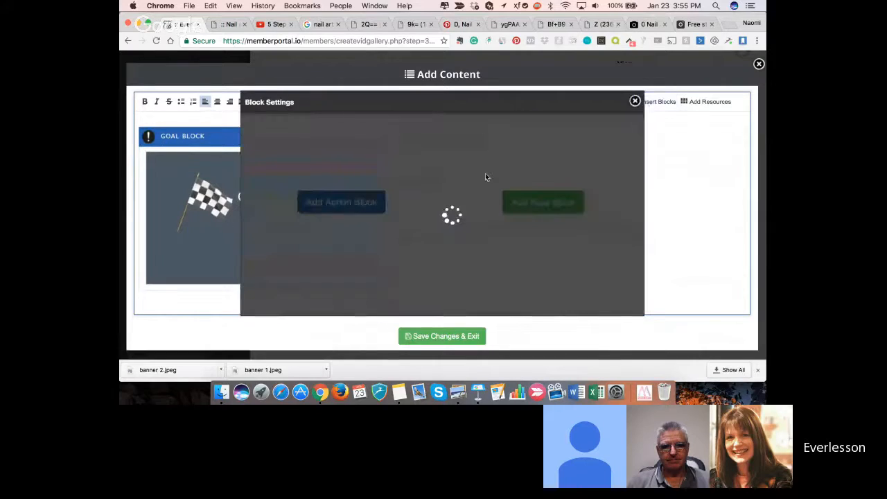
click(526, 204)
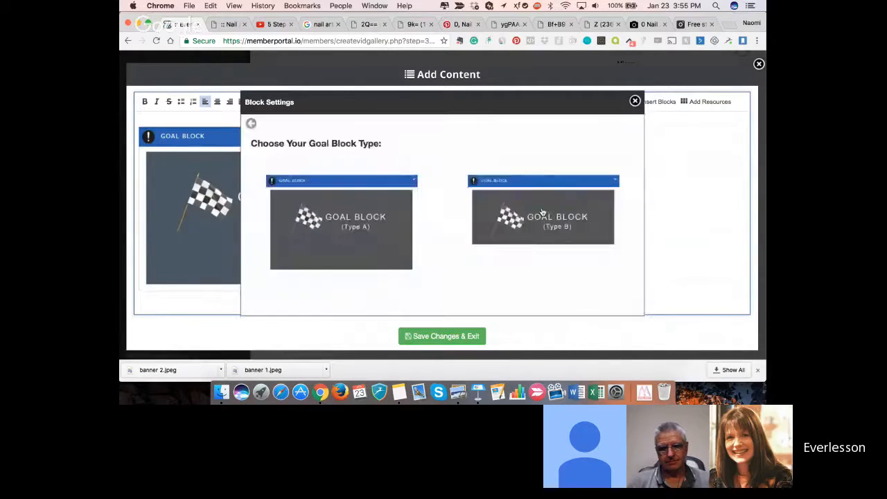
click(542, 212)
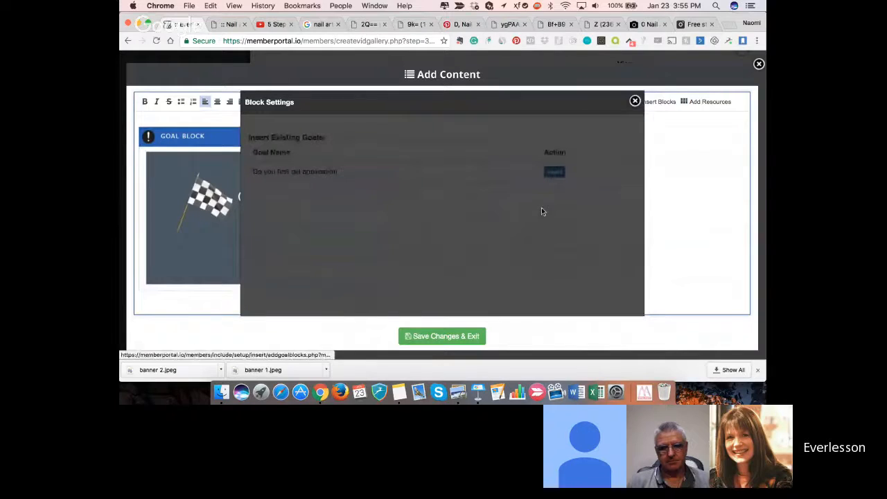
click(555, 172)
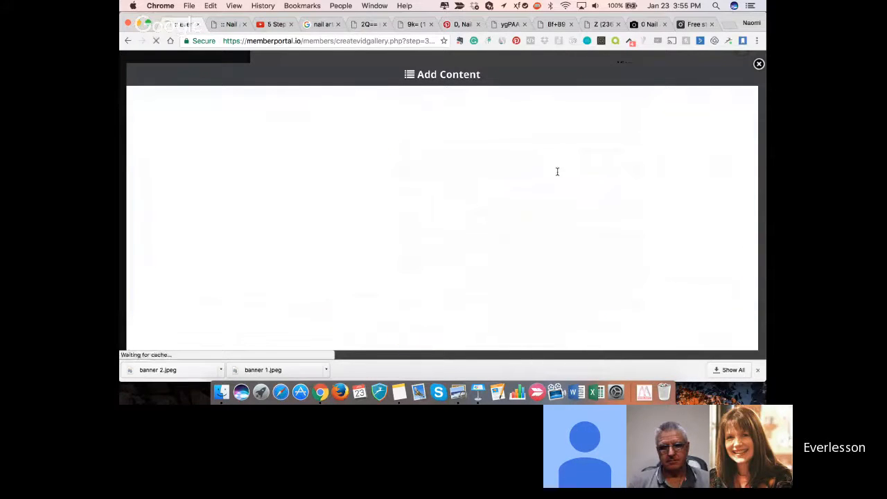
- Check both goal blocks in the lesson content, save the changes and exit, and dismiss the browser's downloads bar
scroll(536, 196, down, 3)
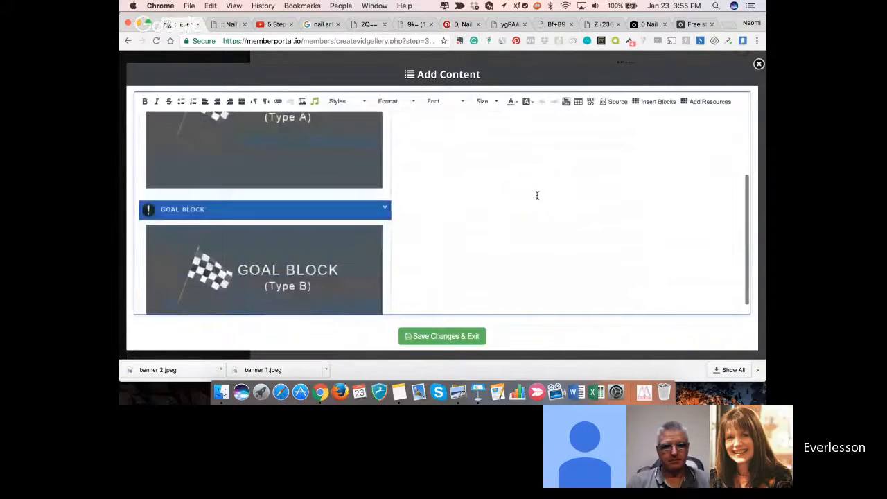
scroll(537, 195, up, 5)
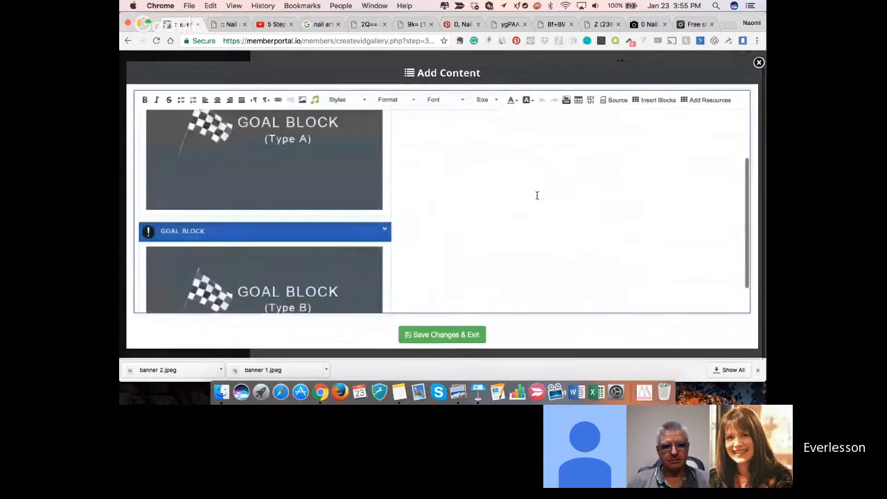
click(450, 338)
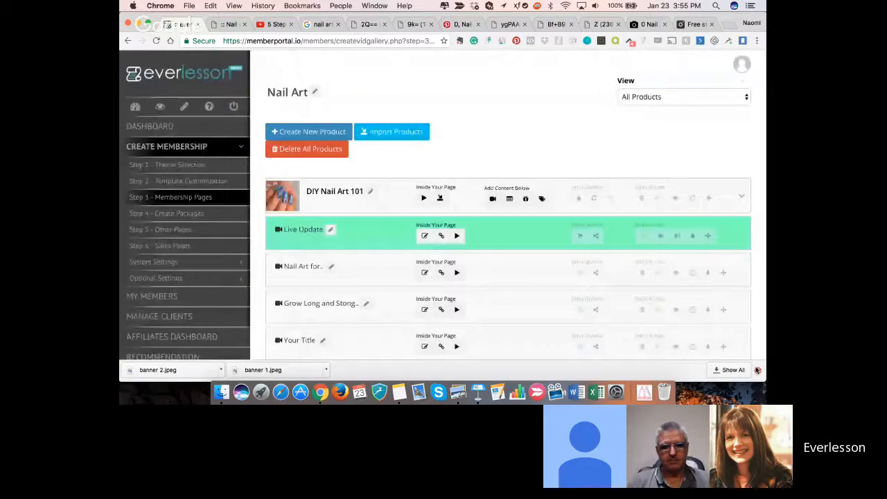
click(757, 370)
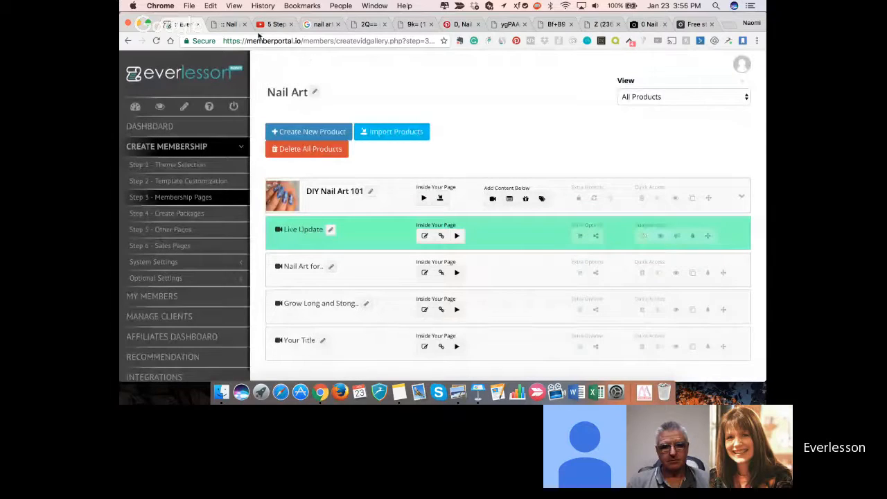
- Reload the live Nail Art for Beginners lesson page and examine its scoring area and the goal blocks below the video
click(227, 26)
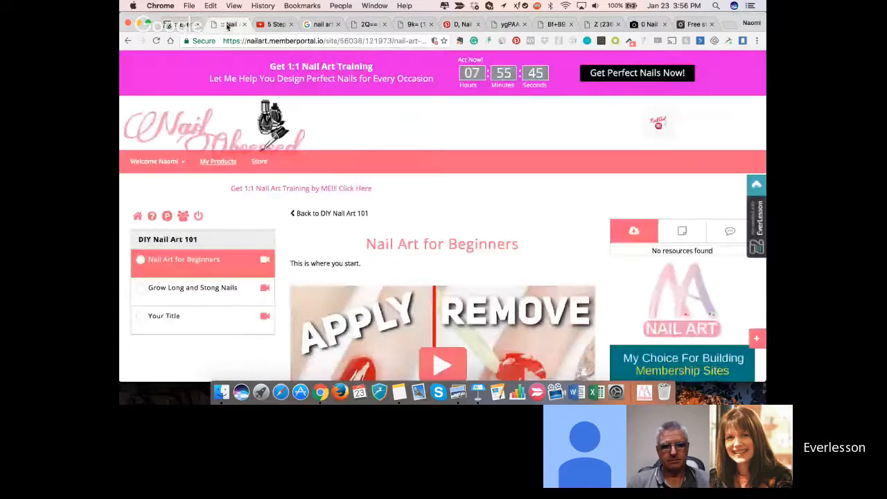
scroll(234, 209, down, 1)
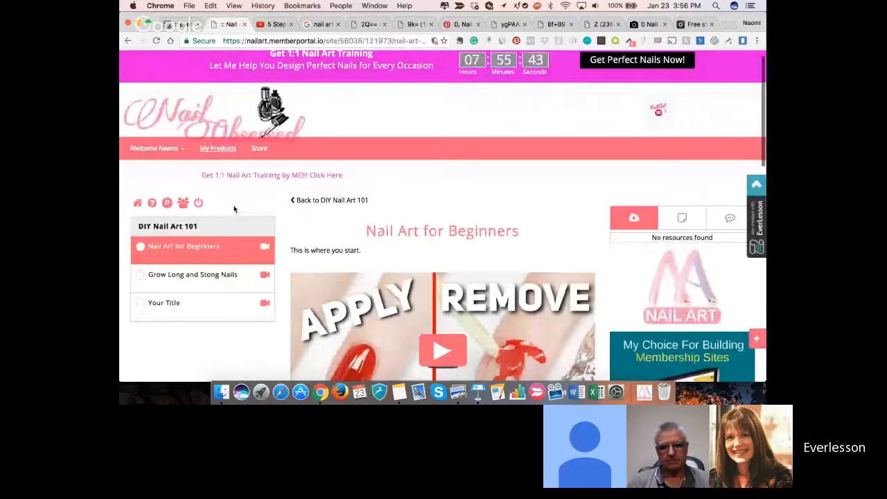
scroll(180, 139, down, 1)
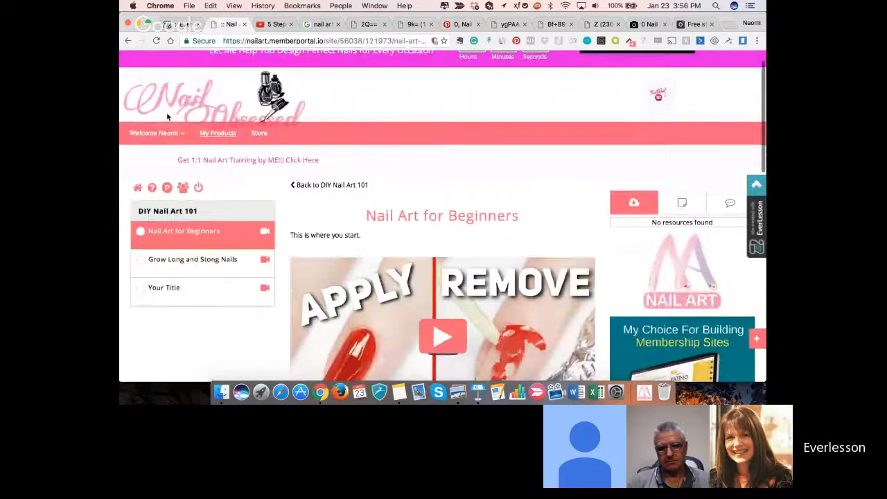
scroll(167, 117, down, 1)
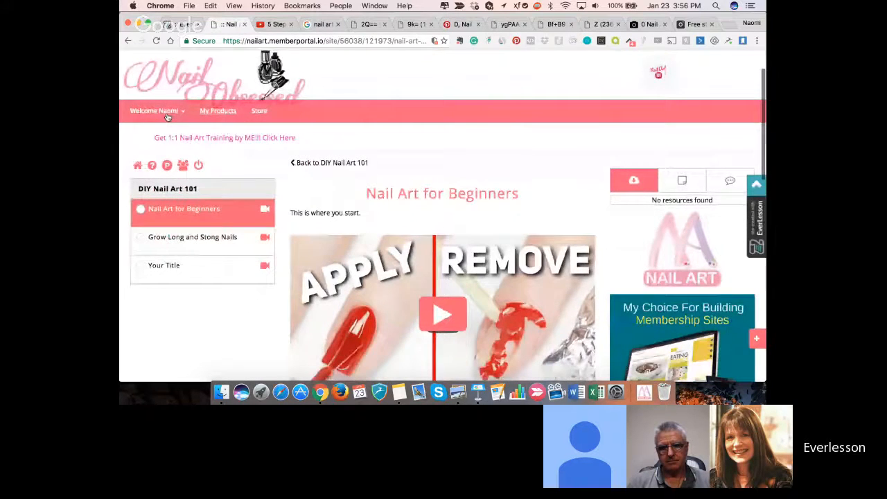
scroll(268, 165, down, 5)
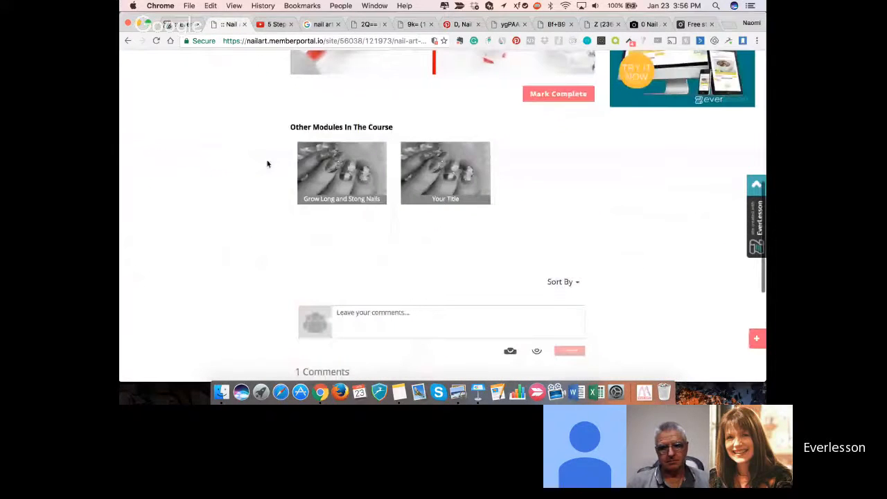
scroll(354, 242, down, 2)
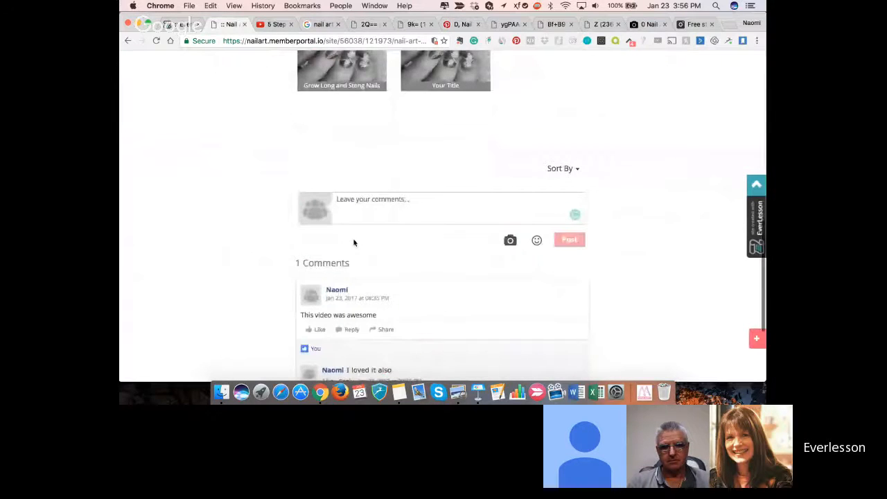
scroll(353, 241, up, 3)
click(156, 41)
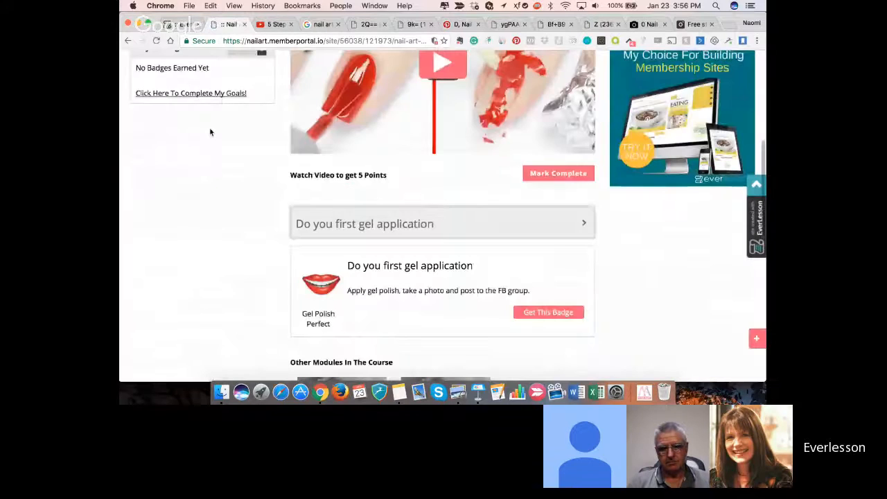
scroll(210, 132, up, 1)
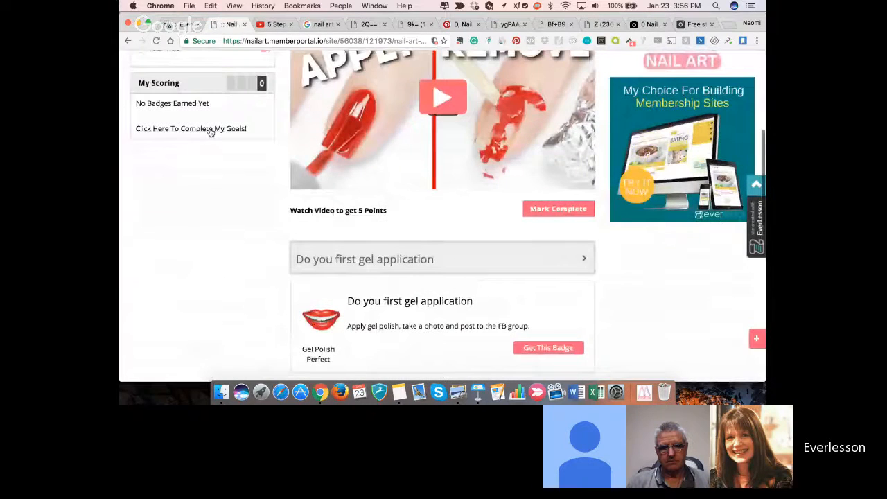
scroll(211, 132, down, 3)
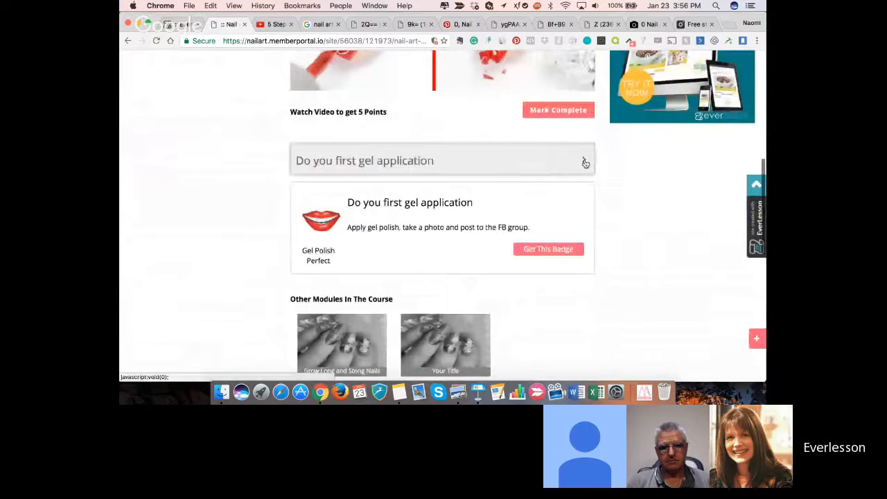
- Expand the collapsible "Do you first gel application" goal block, enter the trial response "iwoenriwoe" and collapse it without requesting the badge
click(585, 163)
click(585, 163)
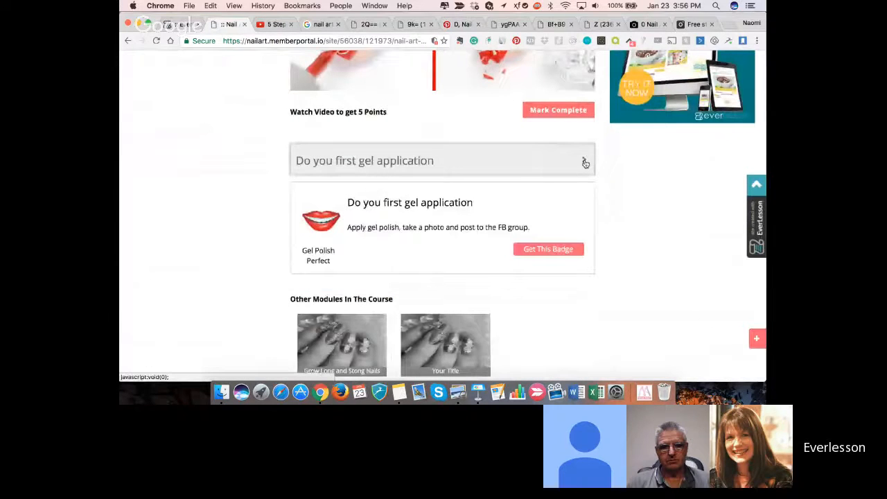
click(584, 162)
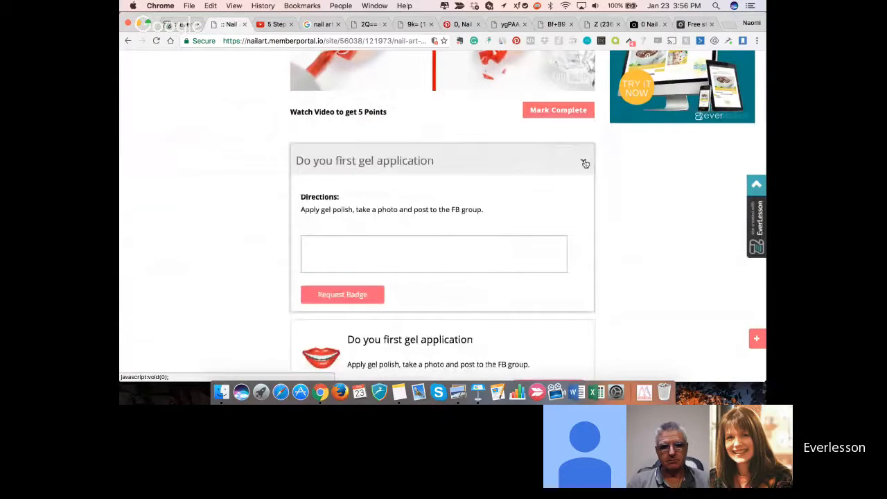
click(386, 264)
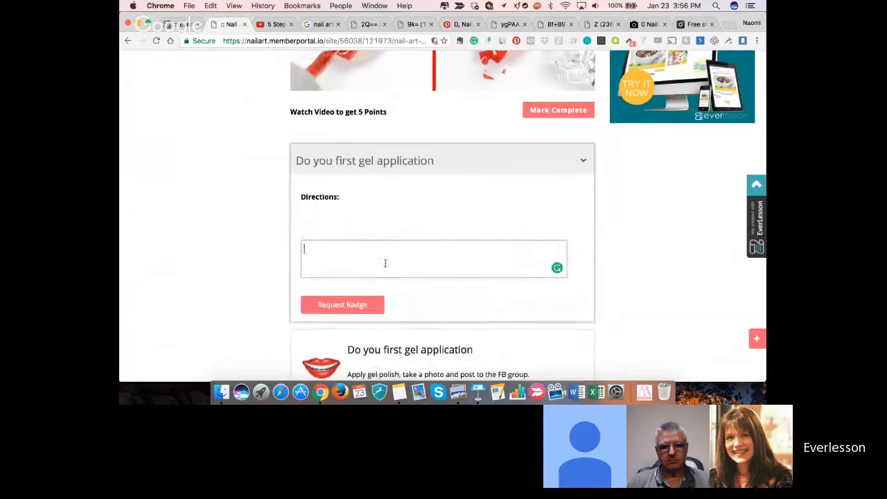
text(iwoenriwoe)
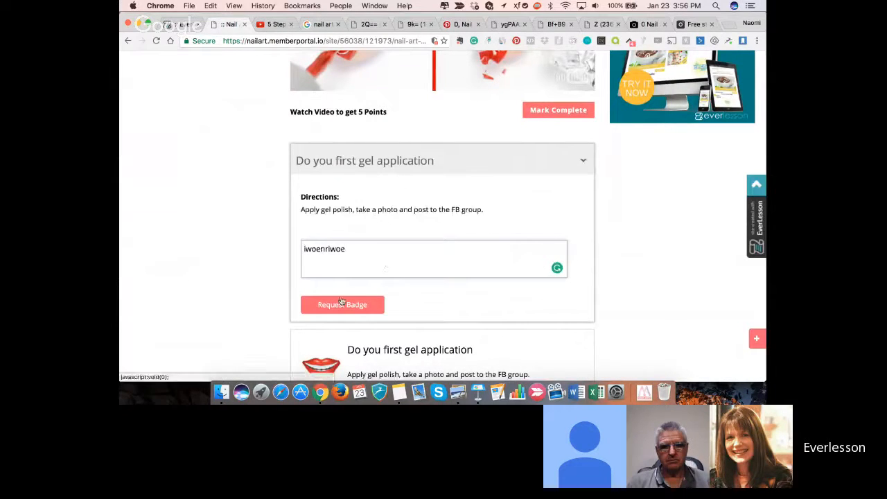
click(584, 162)
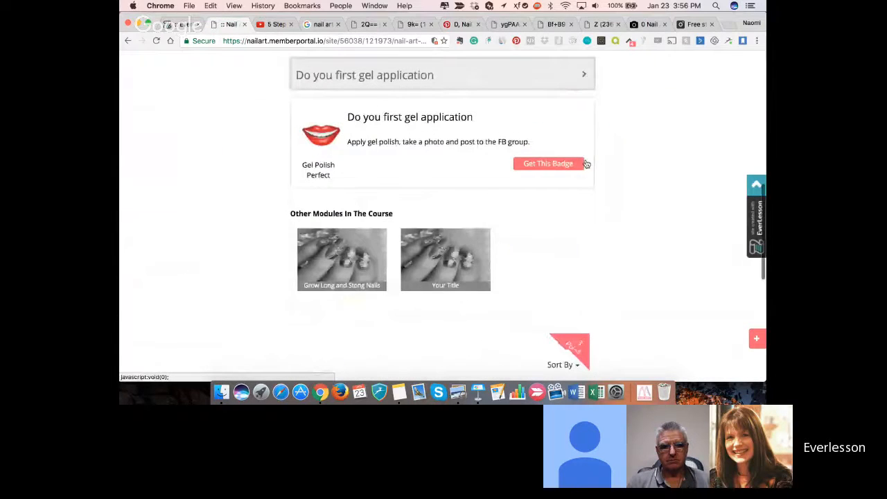
scroll(485, 142, down, 1)
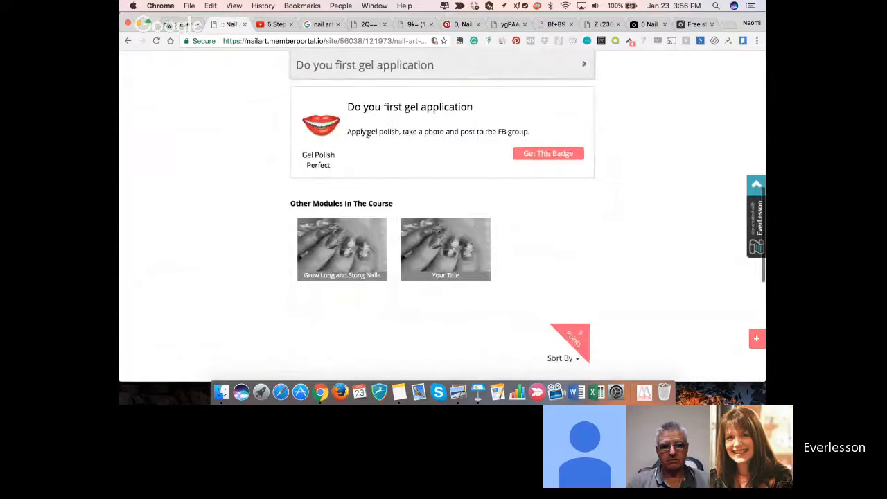
drag(347, 106, 471, 107)
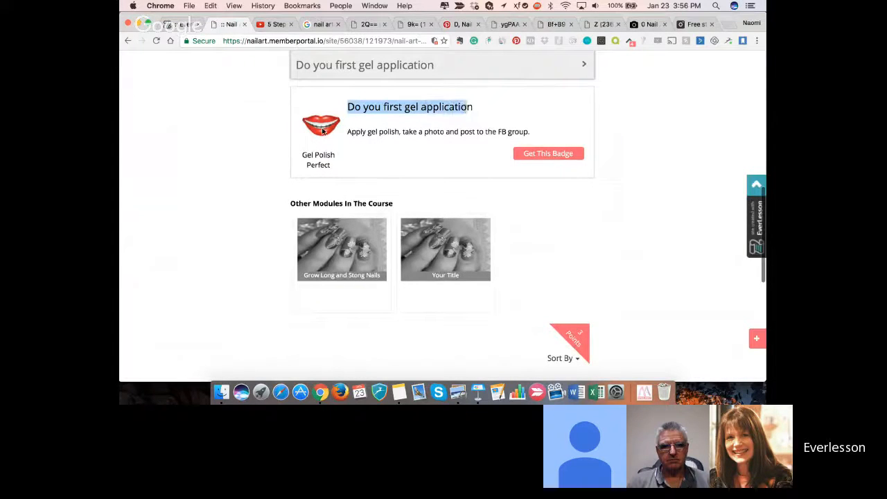
click(539, 156)
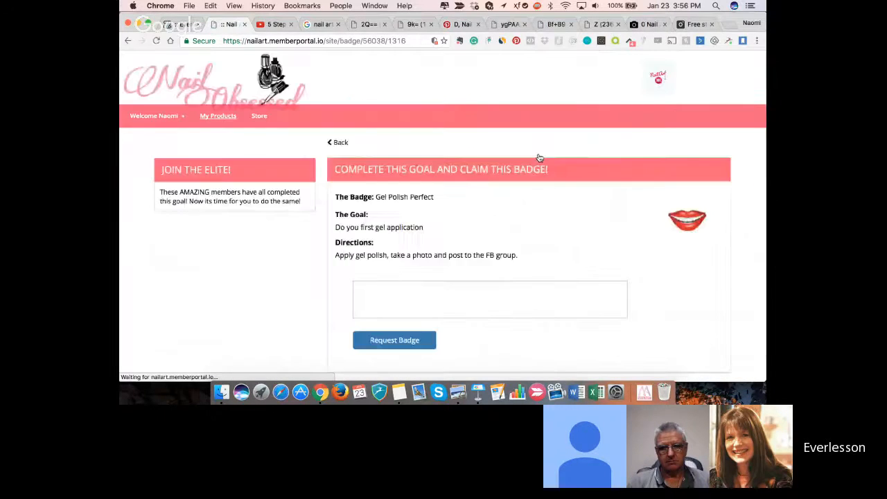
click(467, 298)
text(fiwo)
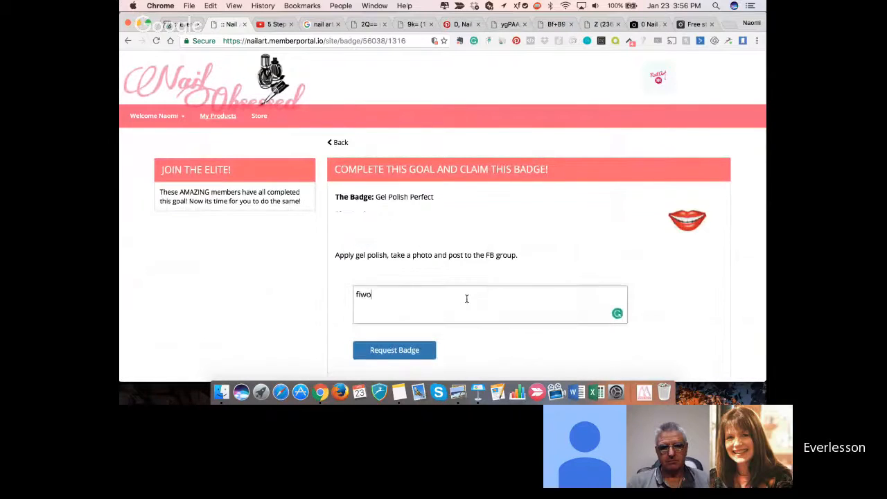
text(riewone)
scroll(466, 298, down, 2)
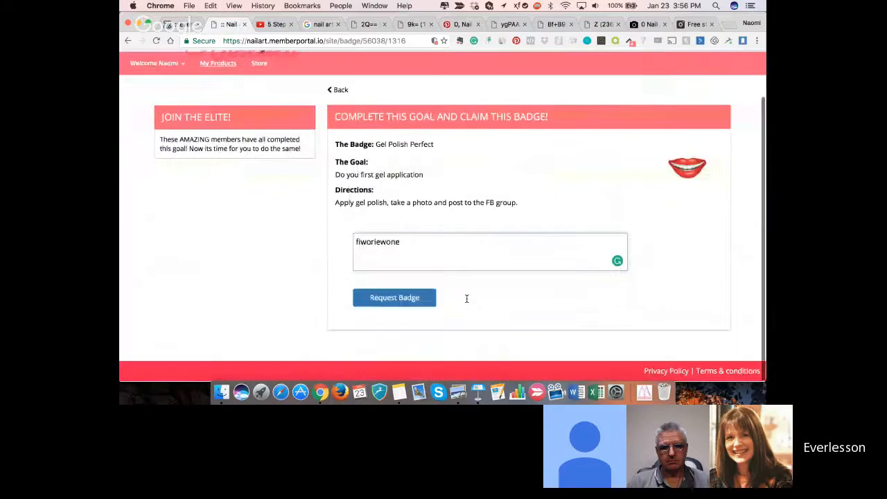
click(398, 299)
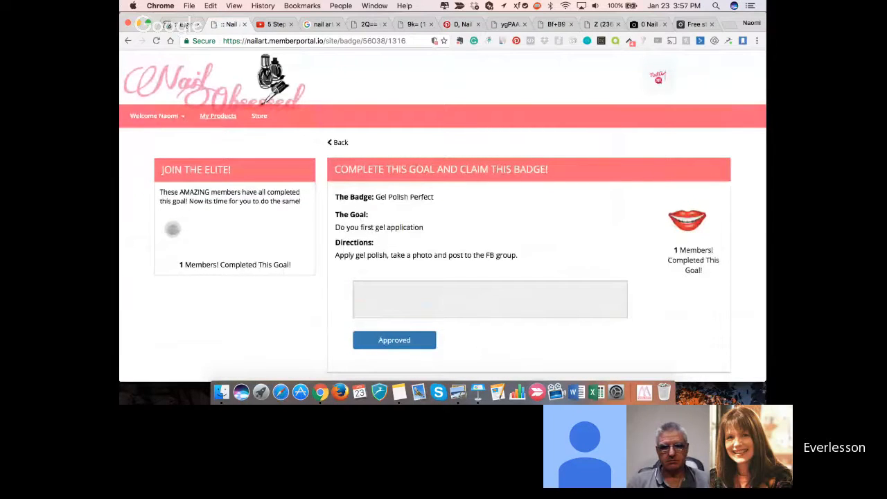
- Go back to the Nail Art for Beginners lesson page and review the My Scoring area and the remaining lesson content
click(201, 25)
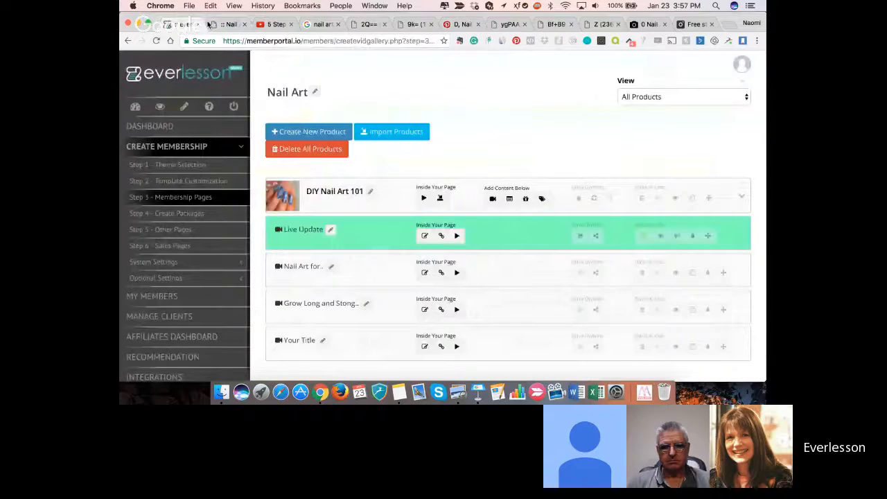
click(211, 24)
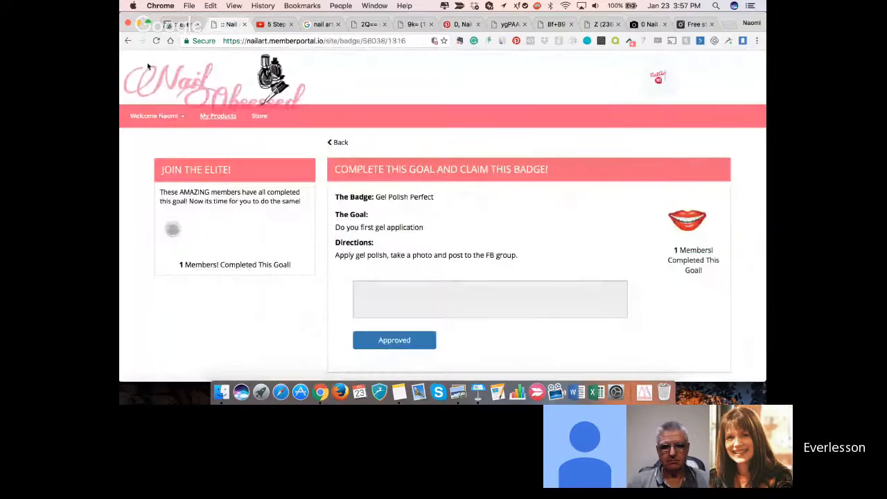
click(128, 41)
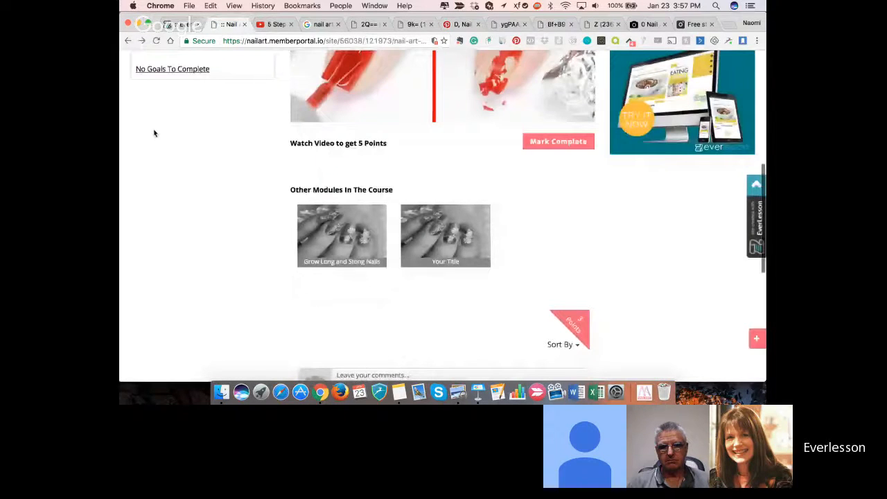
scroll(154, 133, up, 5)
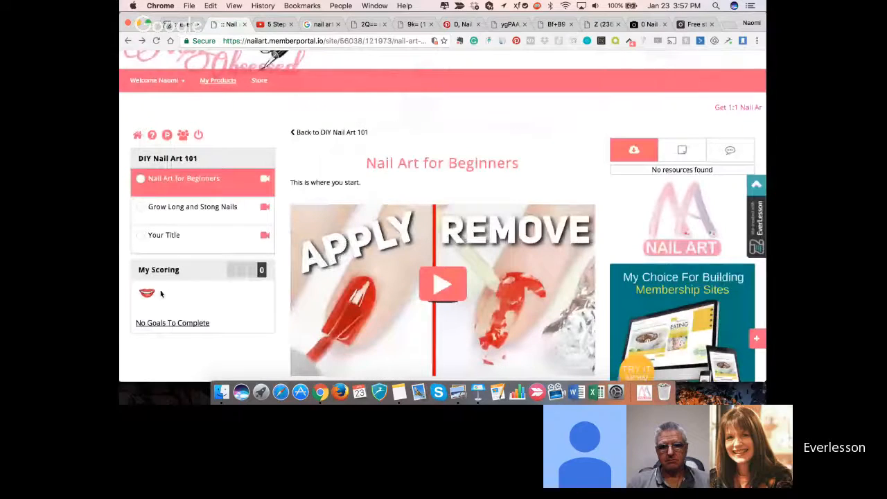
scroll(160, 294, down, 1)
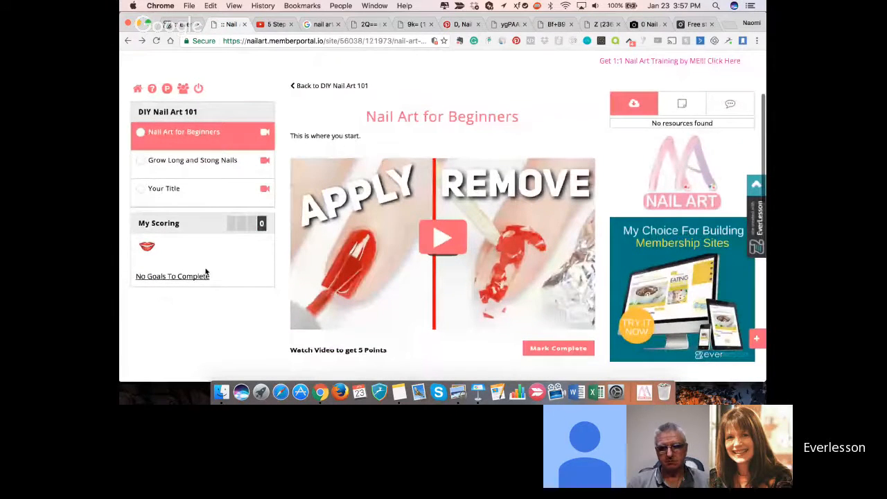
scroll(206, 272, down, 5)
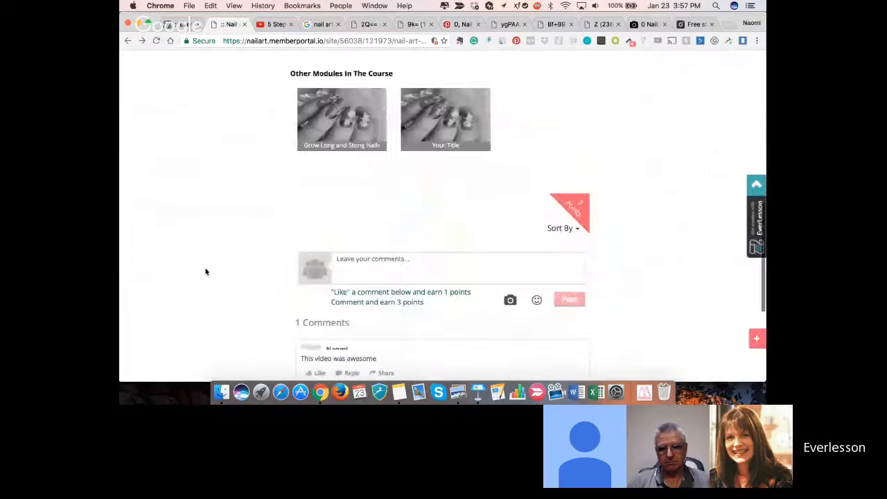
- Post the comment "I am loving this polish" on the Nail Art for Beginners lesson
scroll(576, 159, down, 1)
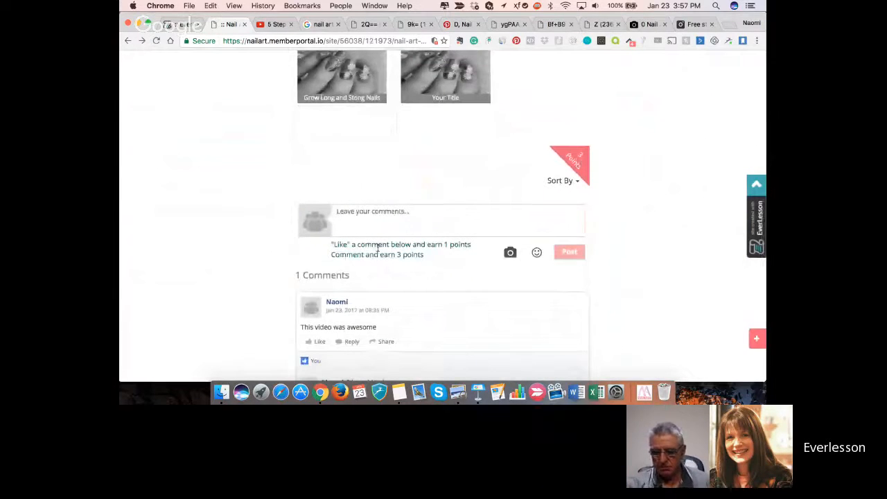
click(406, 217)
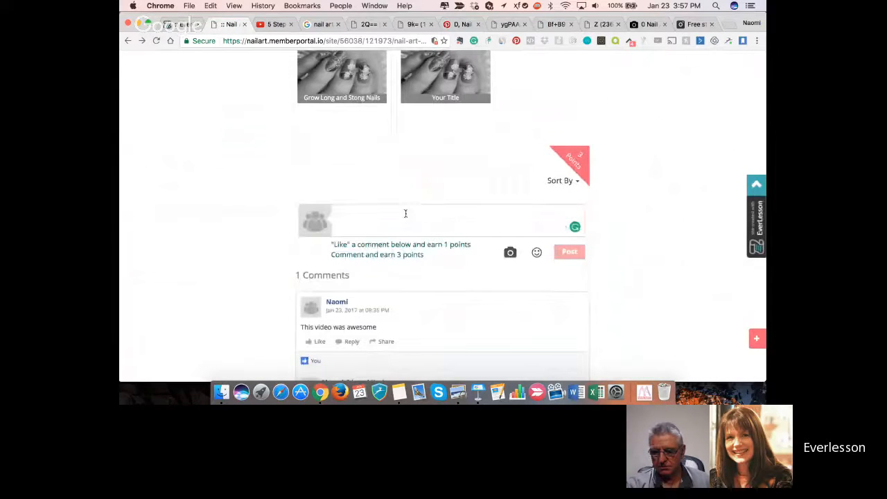
text(I am )
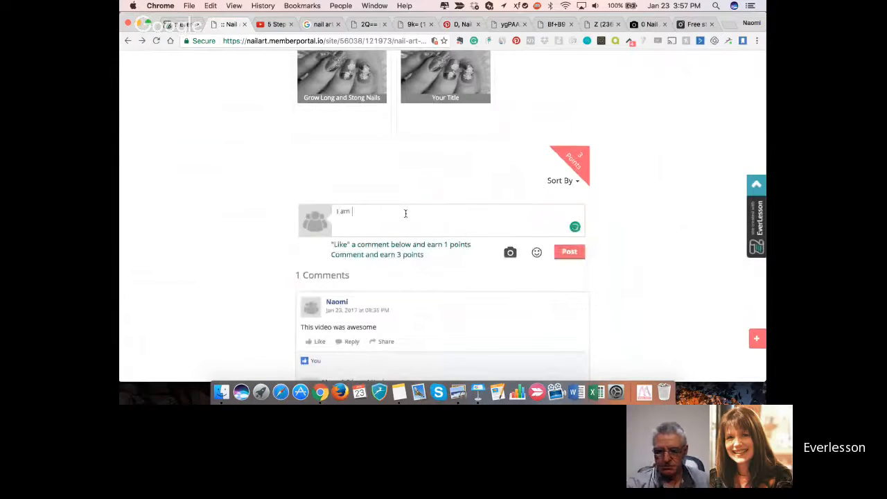
text(loving this polish)
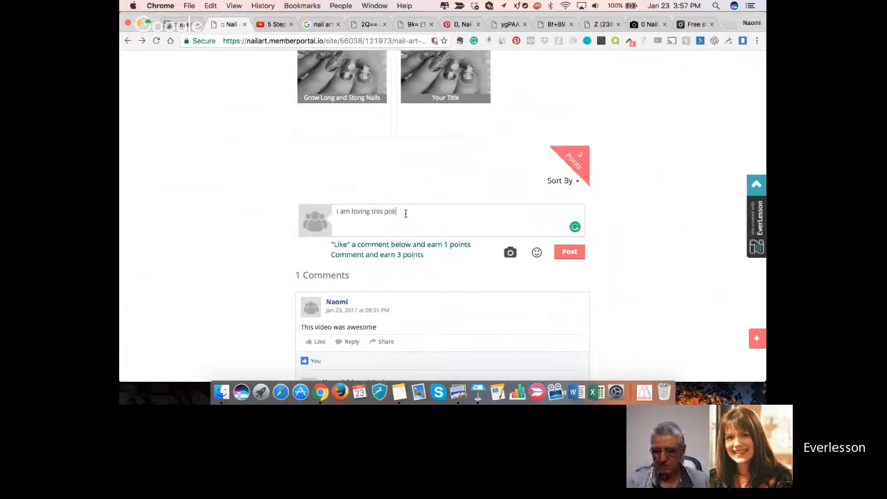
click(570, 251)
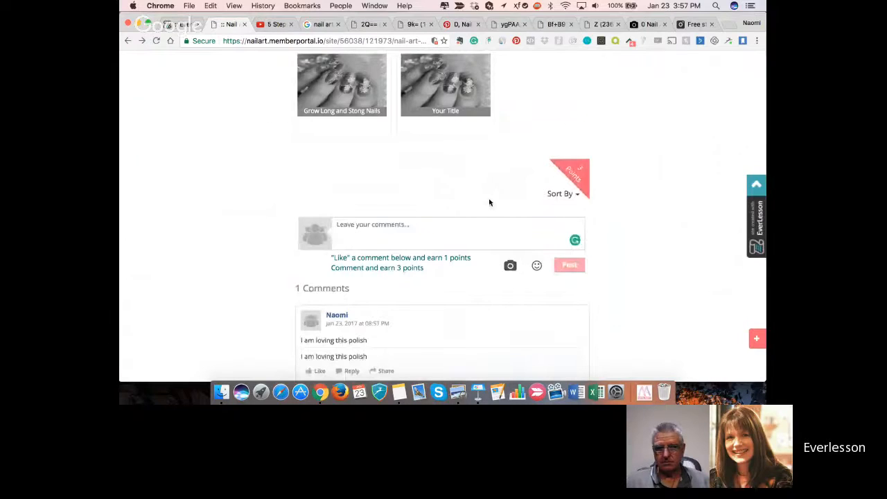
- Reload the Nail Art for Beginners lesson and check the points total in the My Scoring area
scroll(489, 202, up, 7)
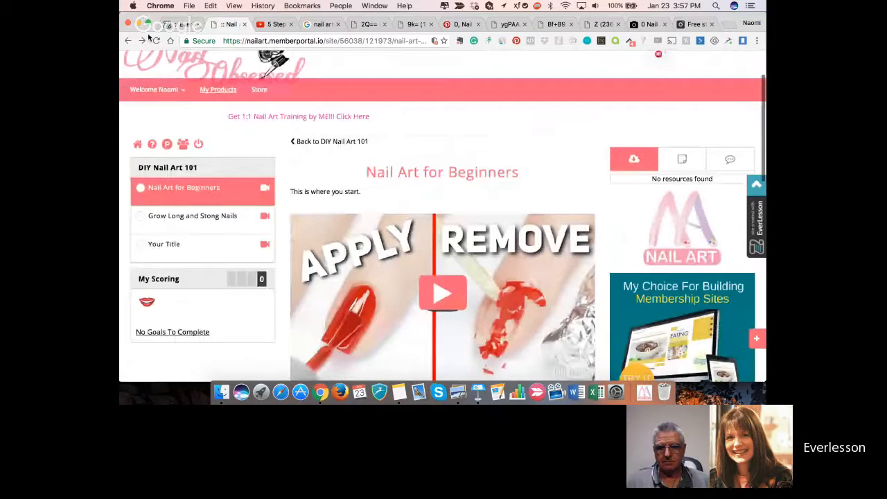
click(227, 202)
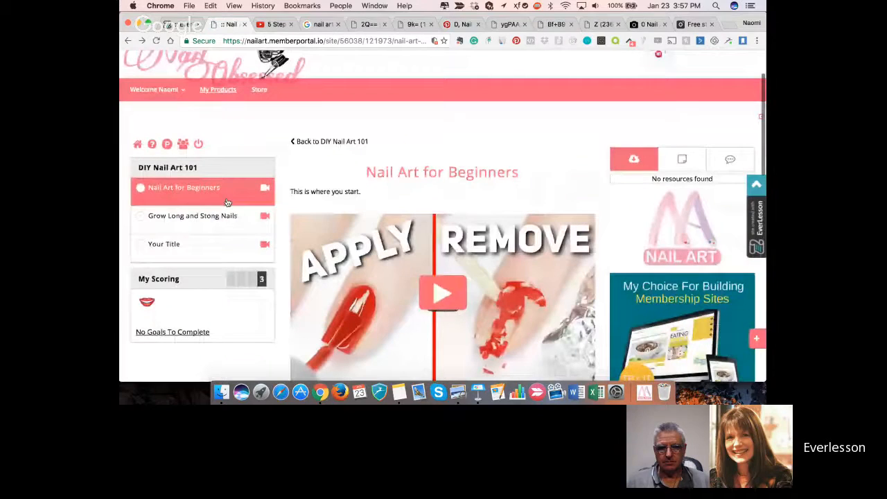
scroll(262, 230, down, 1)
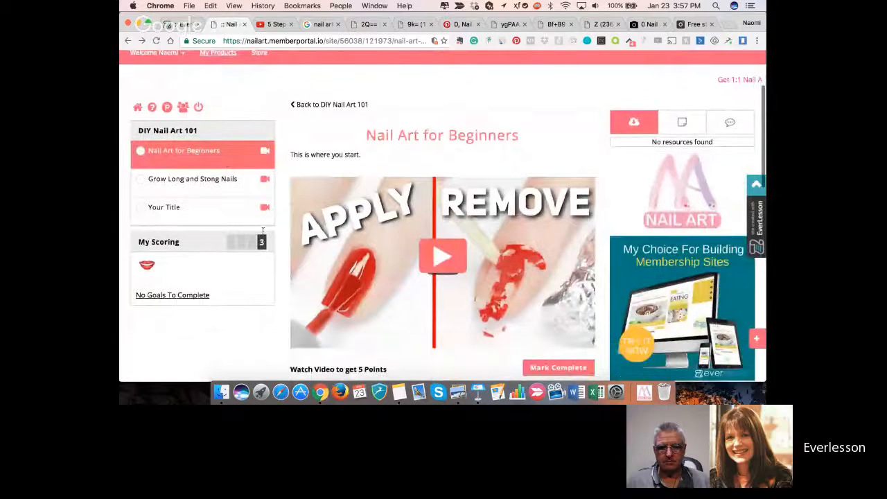
scroll(200, 228, up, 1)
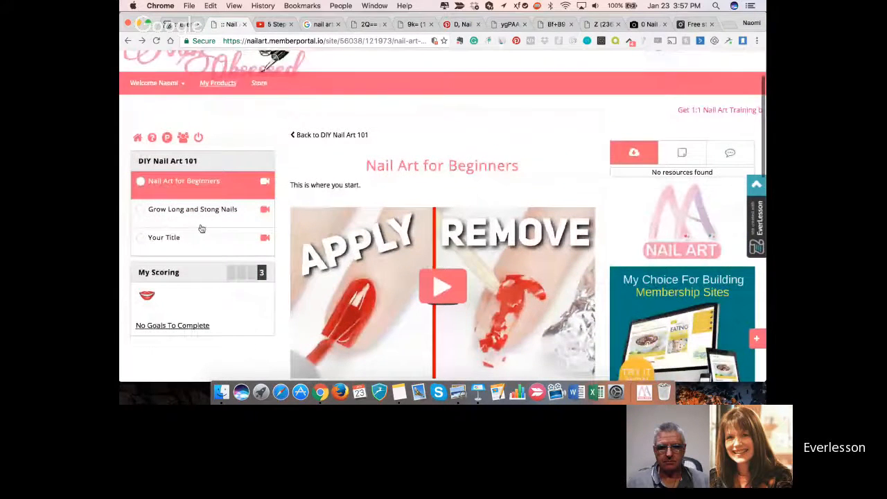
- In the membership's Page Settings, enable Leaderboard in the default menu, disable the "EverLesson - Powered By Logo" footer and save
key(ctrl+shift+Tab)
click(201, 261)
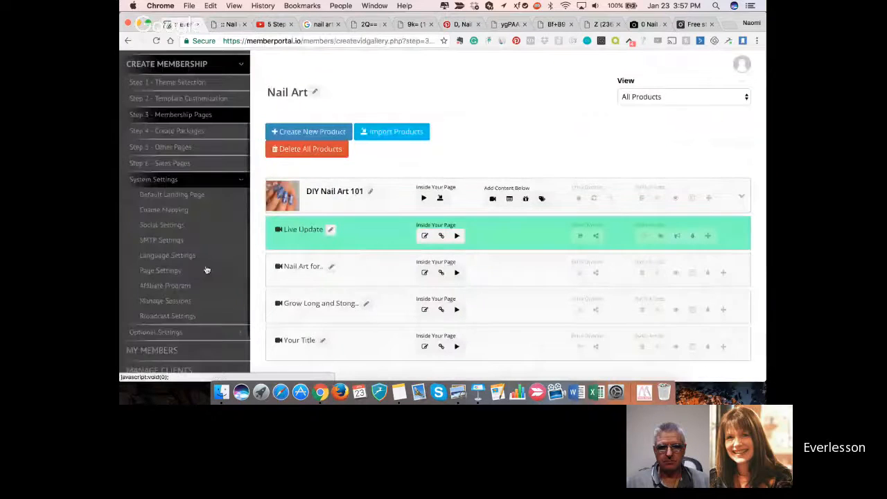
scroll(180, 236, down, 2)
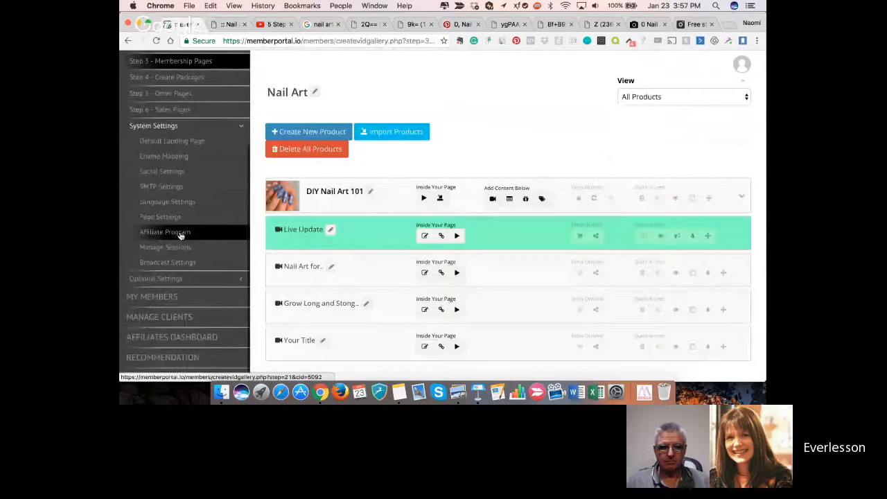
click(174, 217)
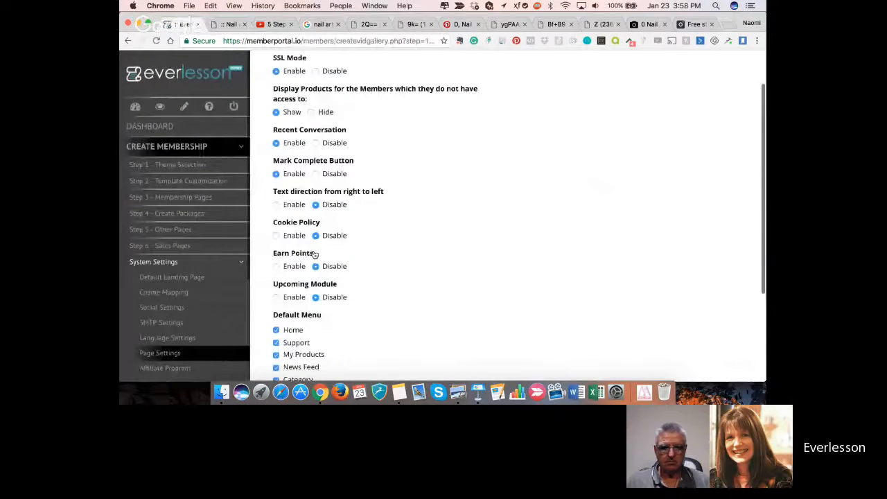
scroll(313, 255, down, 4)
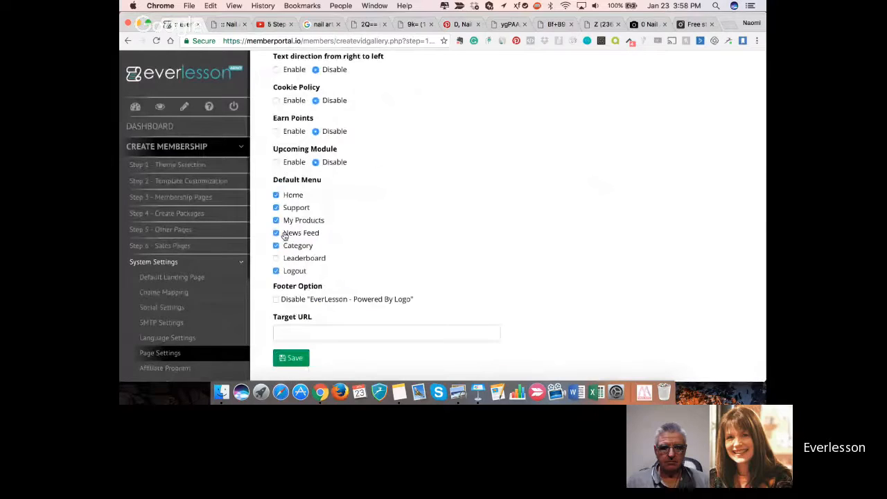
click(277, 258)
click(276, 298)
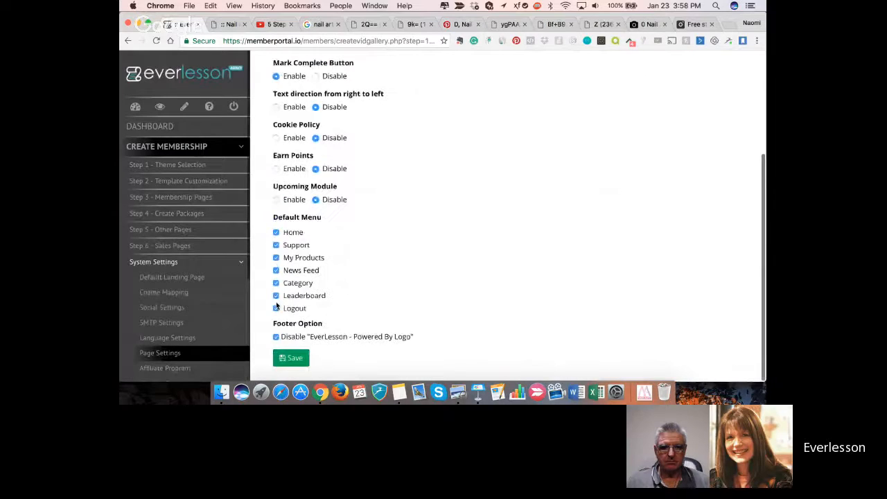
click(281, 360)
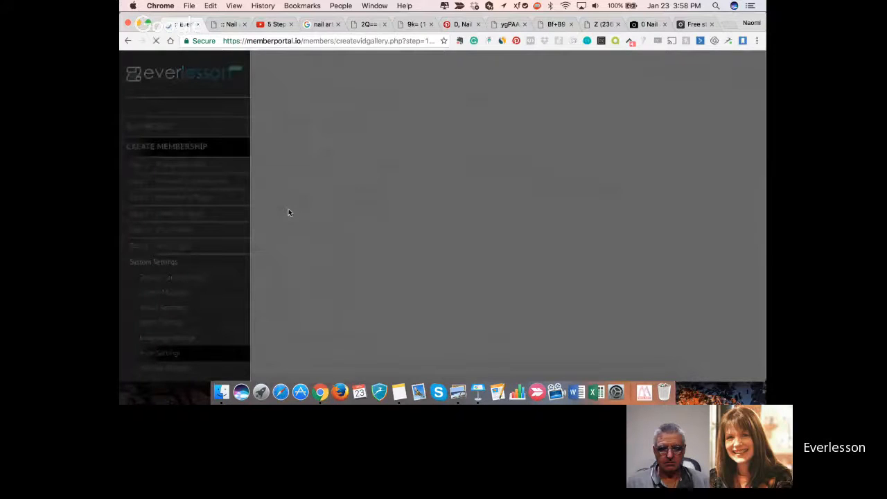
- Reload the live Nail Art for Beginners lesson, mark it complete and view the member leaderboard
click(227, 24)
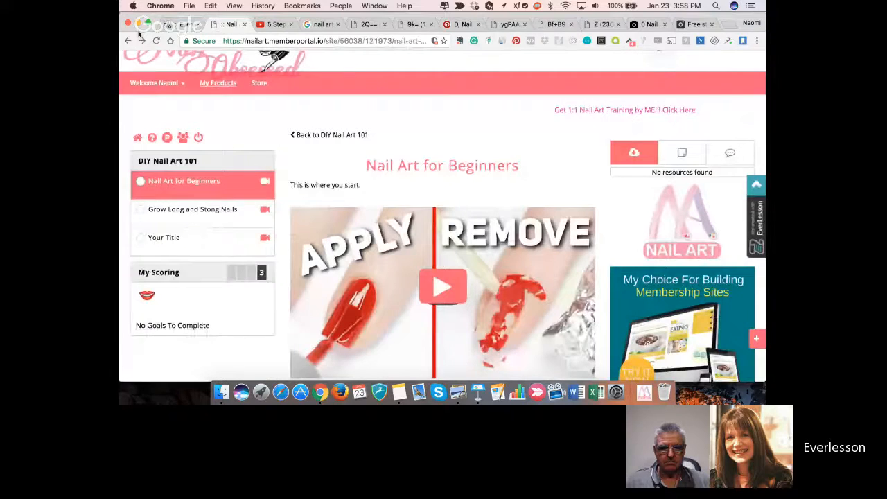
click(201, 188)
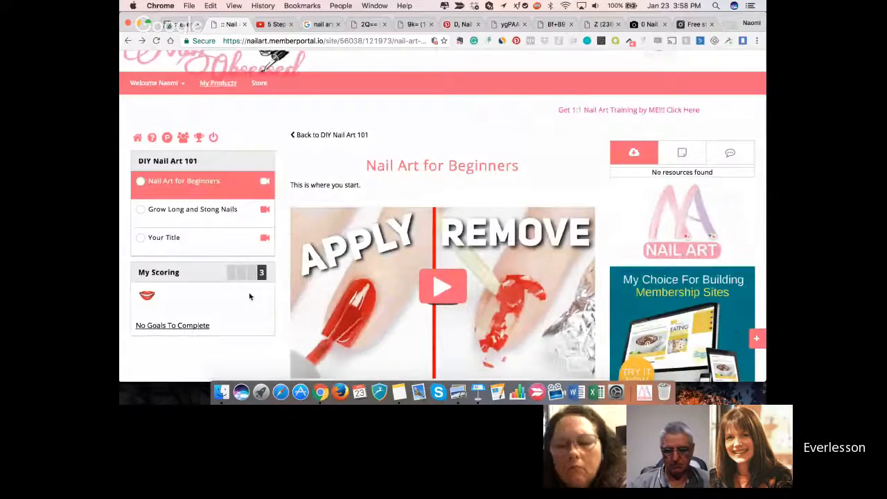
scroll(250, 296, down, 2)
scroll(237, 320, down, 1)
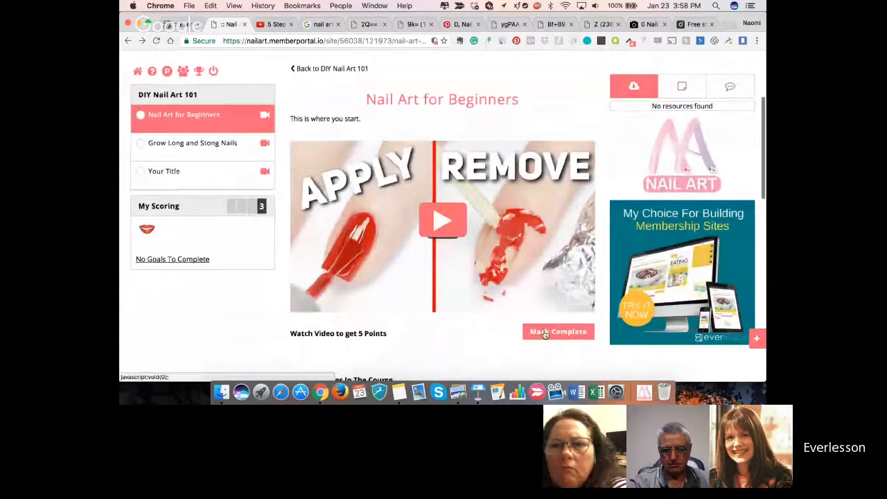
click(545, 333)
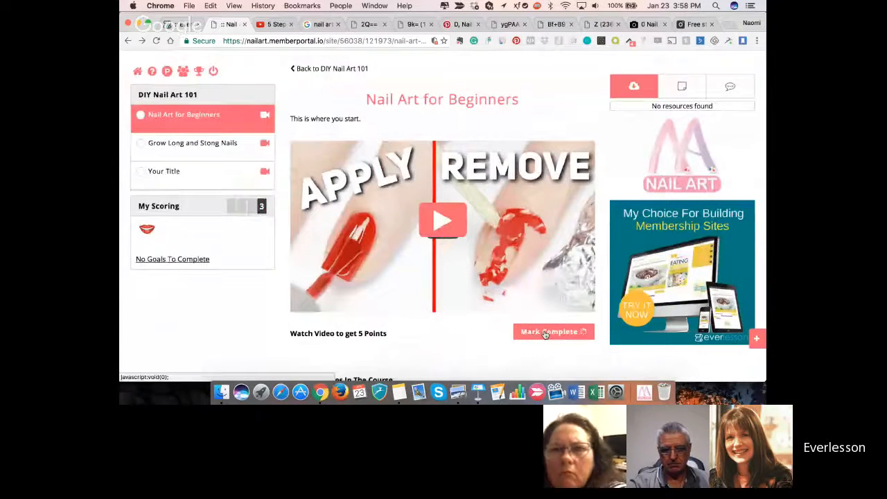
click(206, 127)
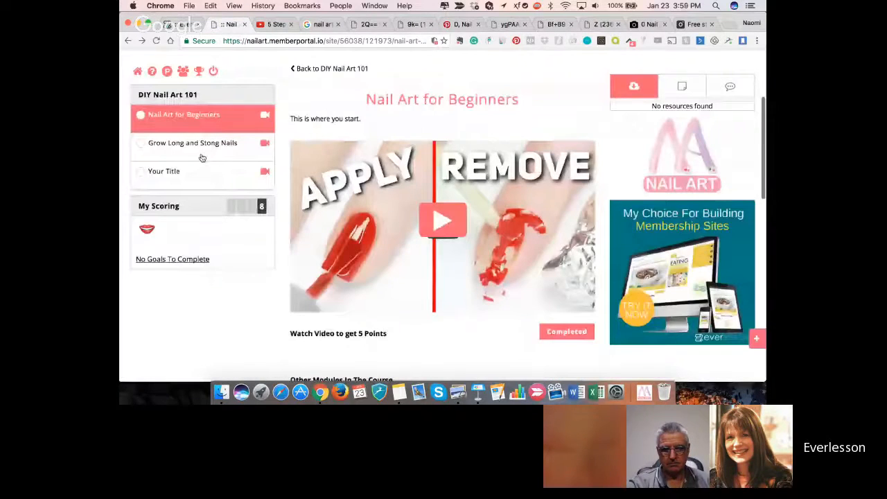
click(199, 72)
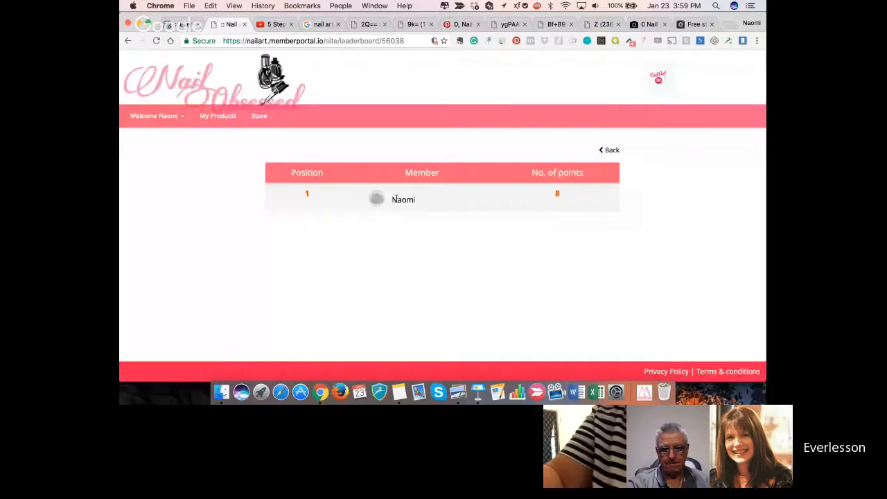
- Edit the member profile and choose "Romper sitting.jpg" as the profile image, searching the computer for "romper si"
click(166, 119)
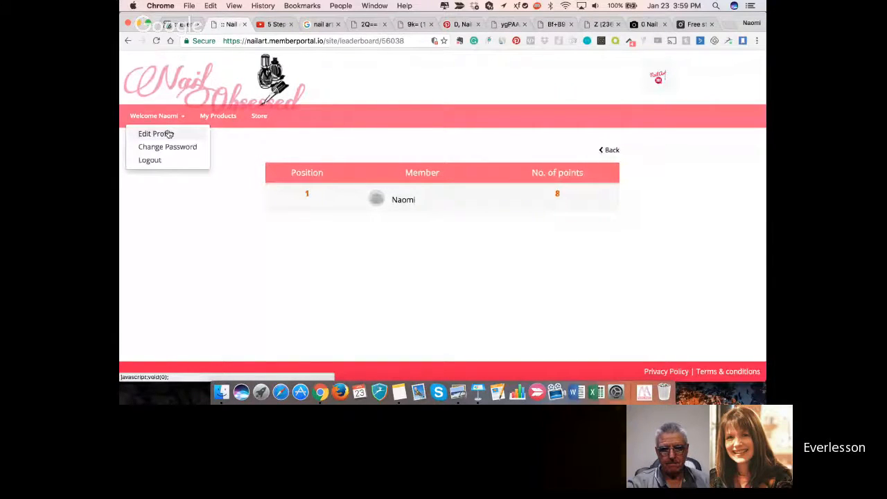
click(169, 134)
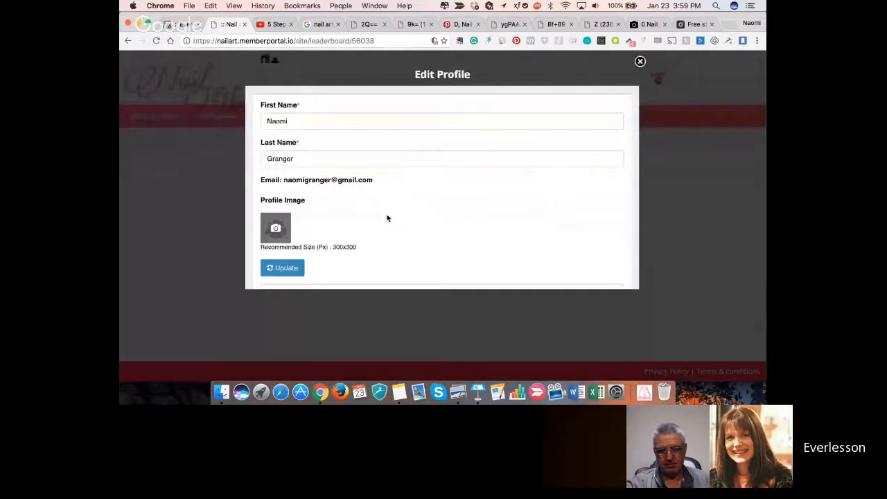
click(275, 228)
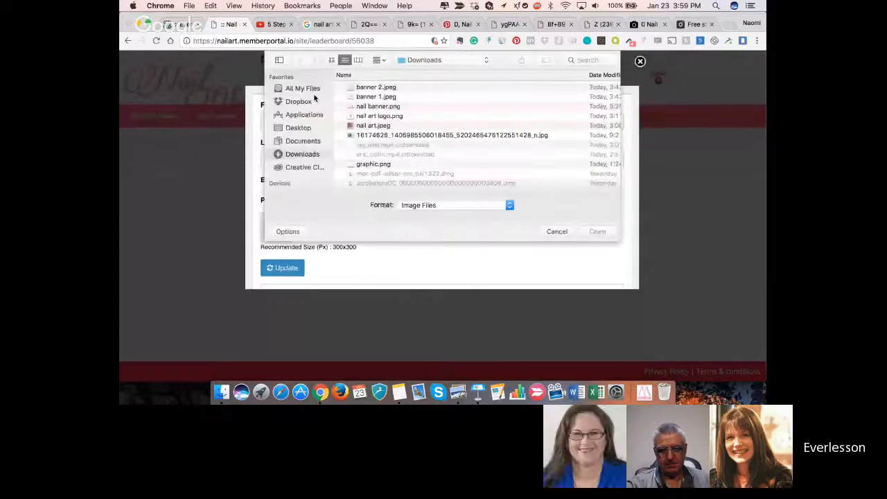
click(302, 141)
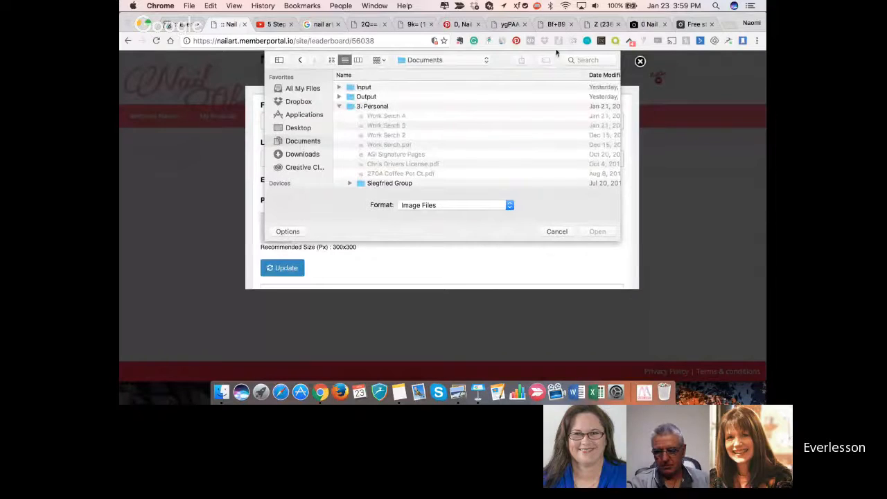
click(576, 60)
text(romper)
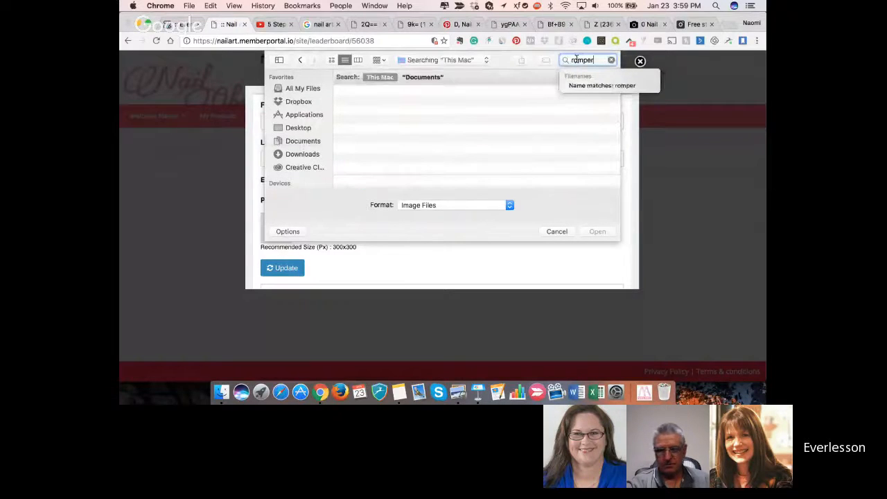
text( si)
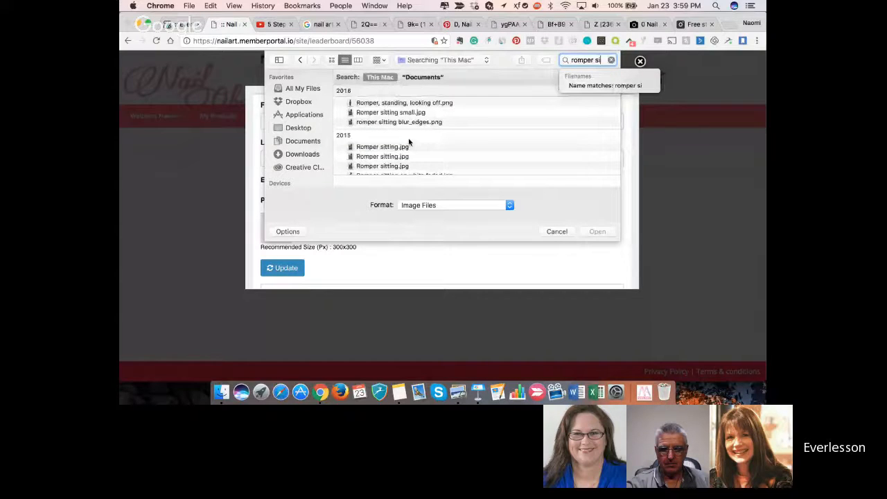
click(408, 146)
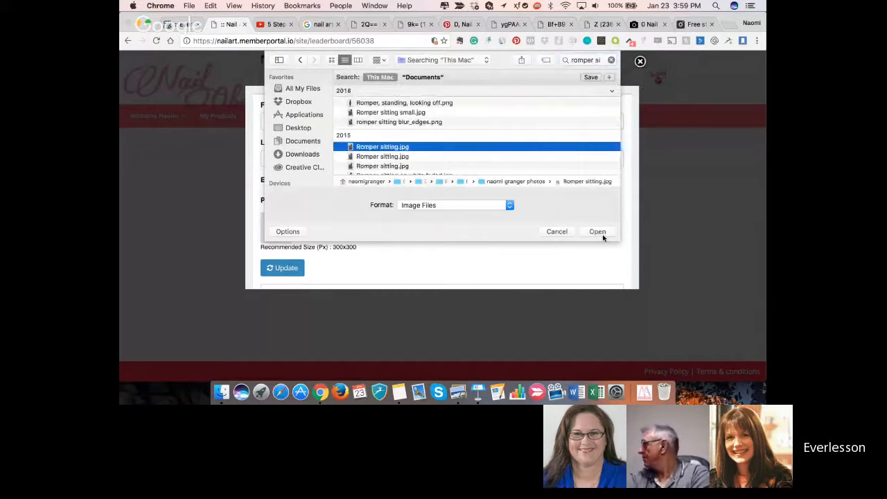
click(597, 232)
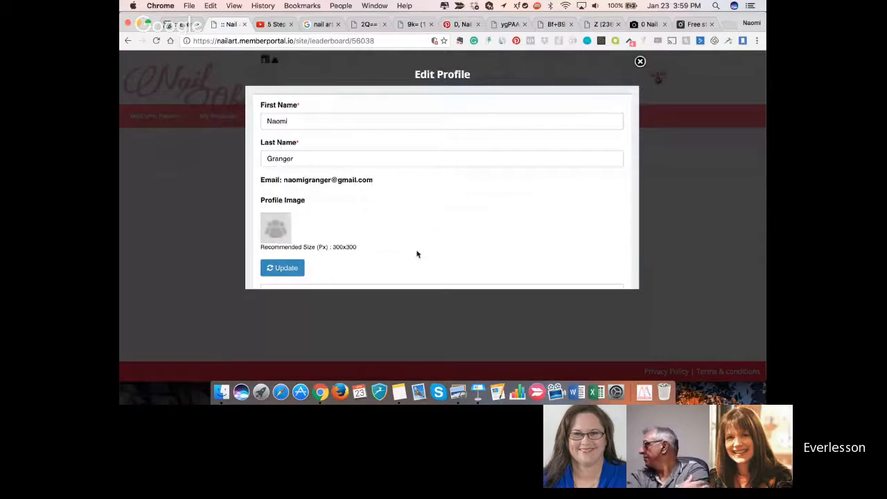
- Apply the chosen photo at its default position and size, and update the member profile
scroll(417, 254, down, 3)
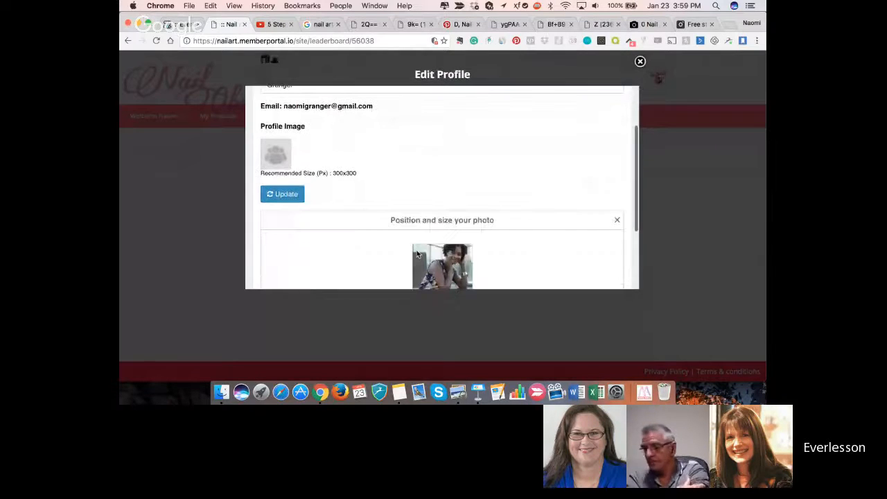
scroll(417, 254, down, 3)
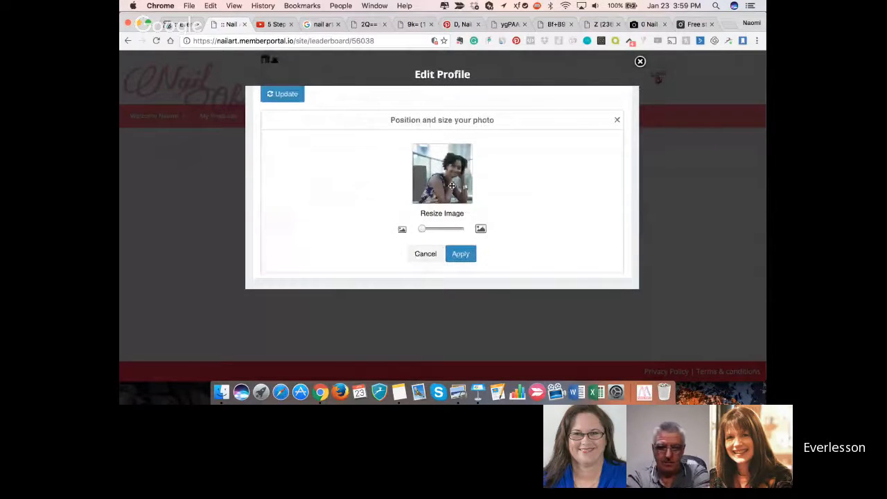
click(459, 255)
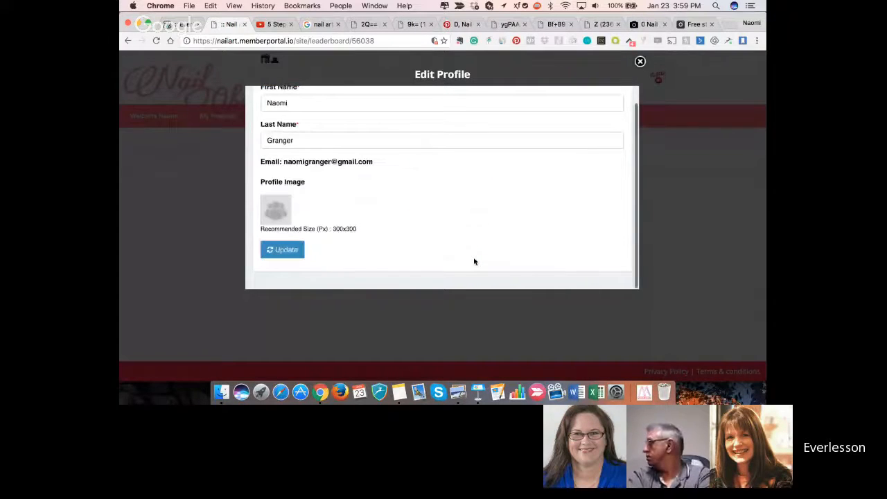
click(283, 252)
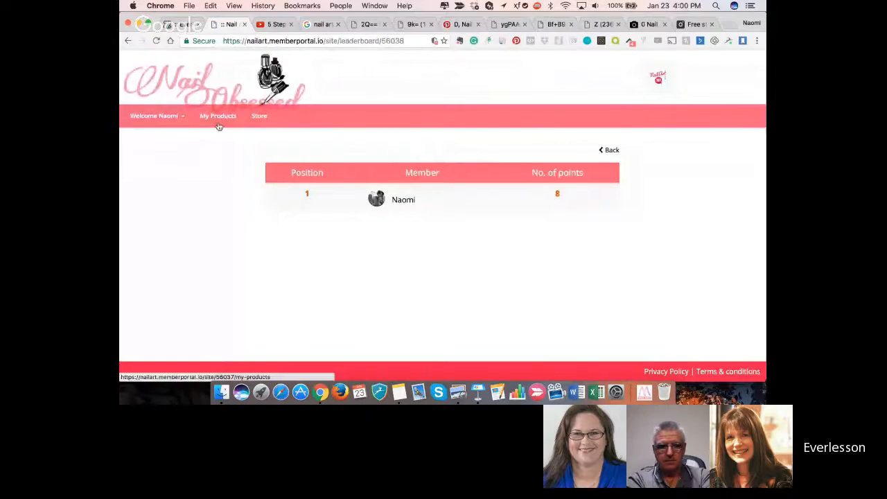
- Open the DIY Nail Art 101 product from the member's products and review its banner, recent conversations and lesson list
click(216, 117)
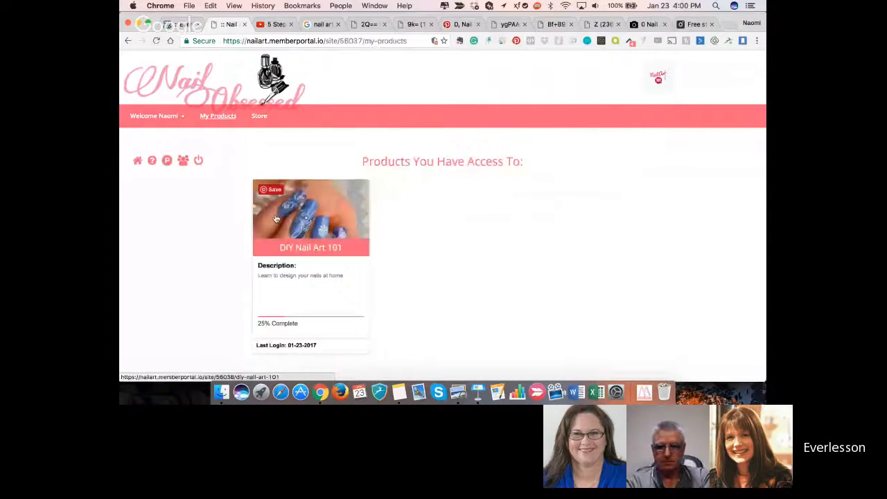
click(284, 223)
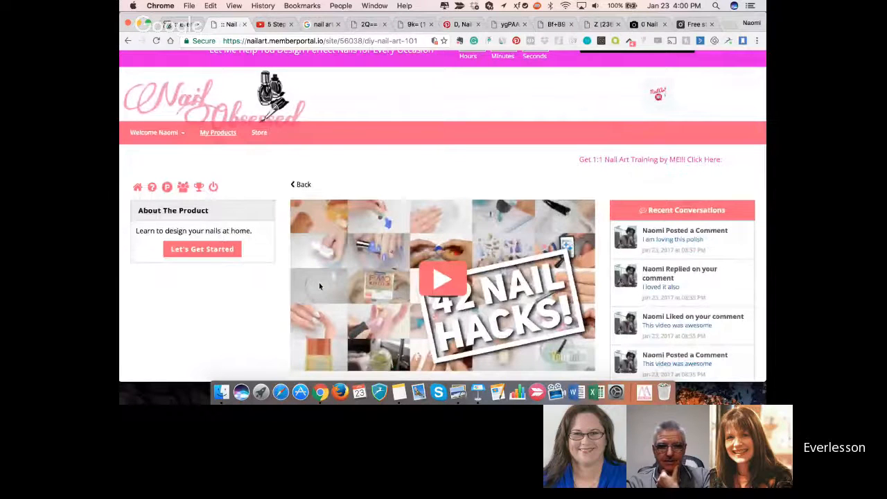
scroll(320, 285, down, 2)
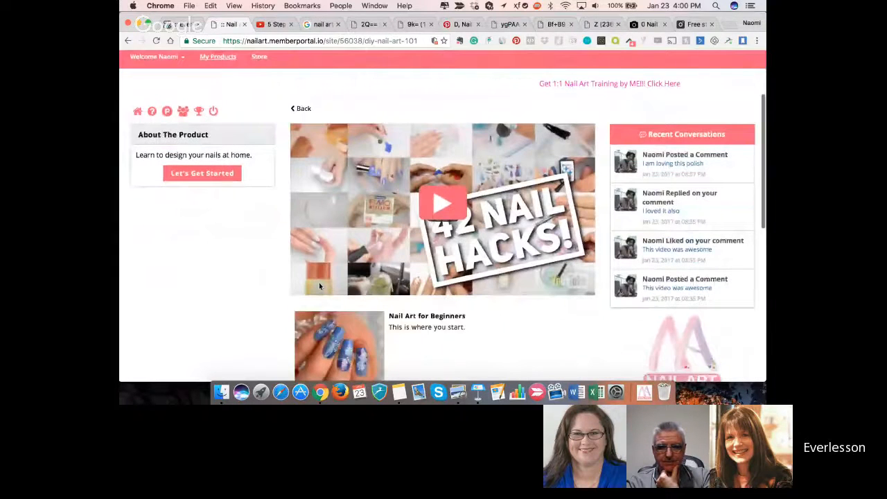
scroll(319, 282, up, 1)
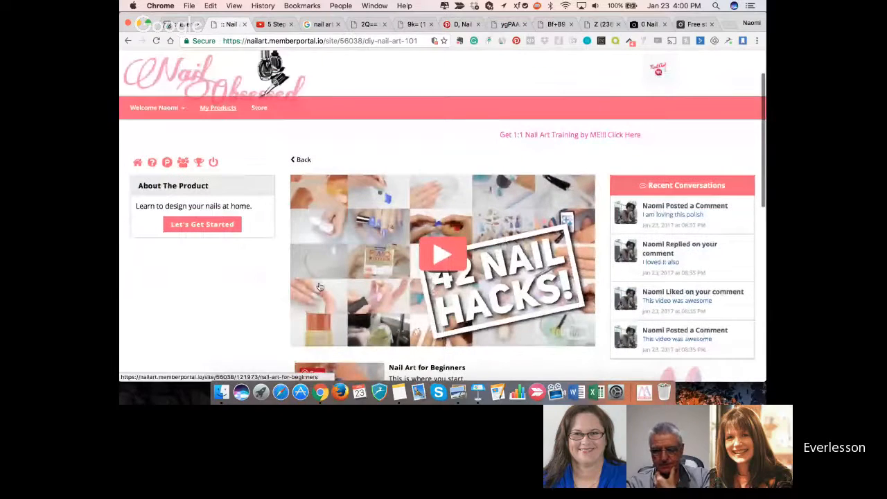
scroll(305, 243, up, 1)
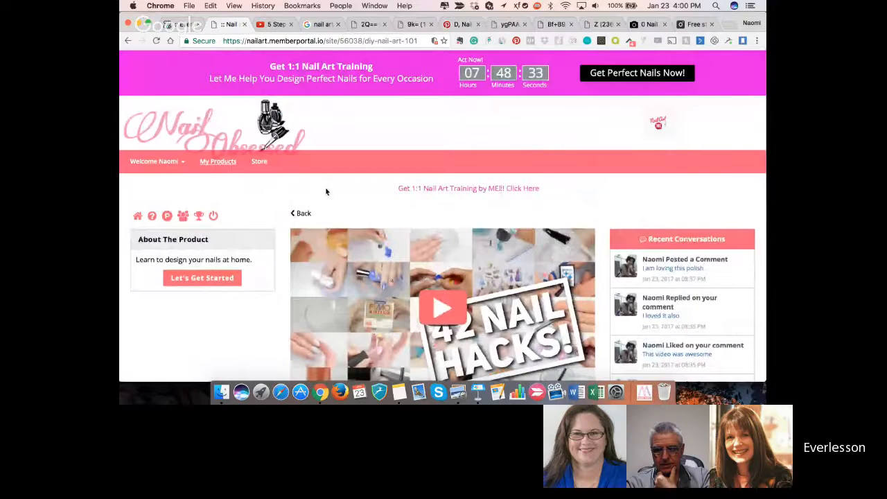
scroll(326, 192, down, 1)
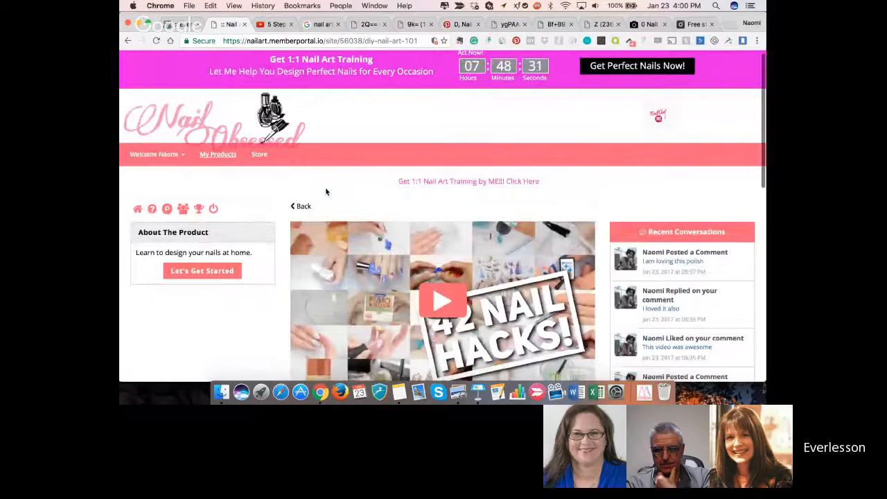
scroll(326, 192, down, 2)
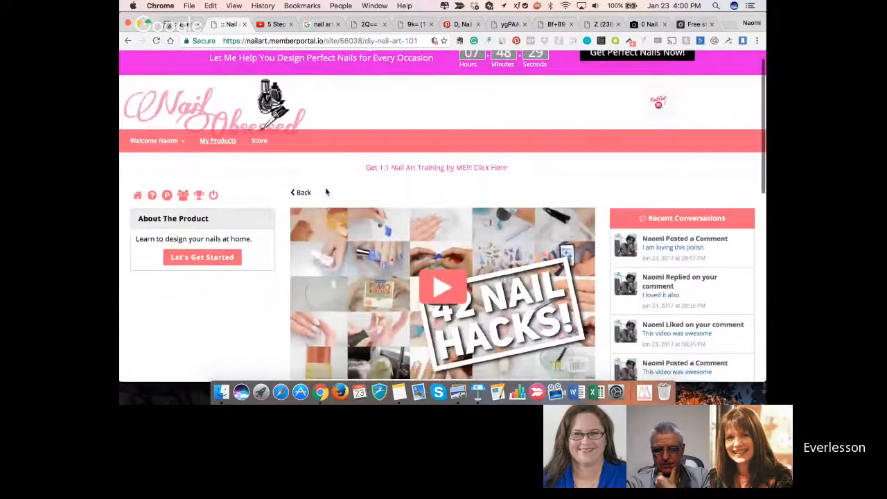
scroll(326, 192, down, 4)
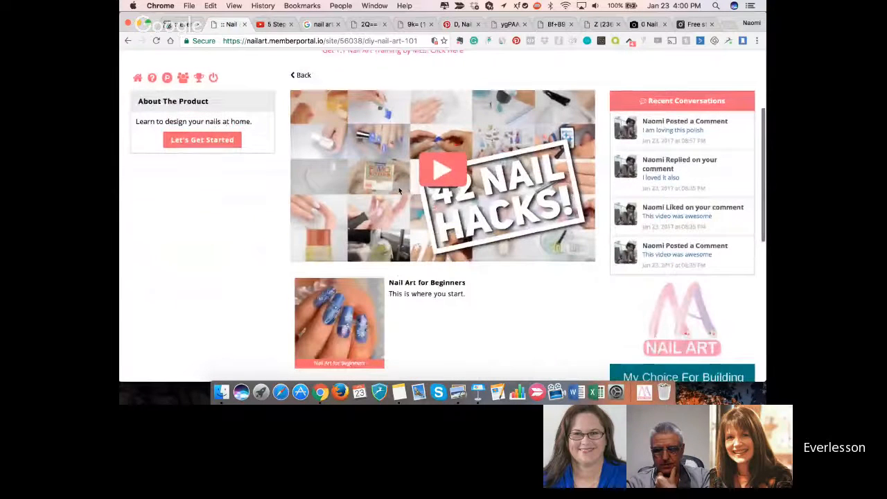
scroll(399, 191, up, 1)
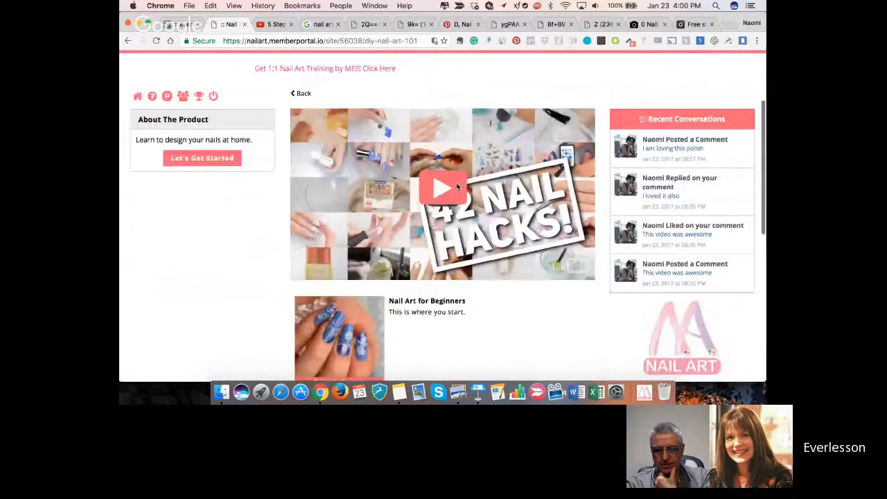
scroll(457, 187, down, 10)
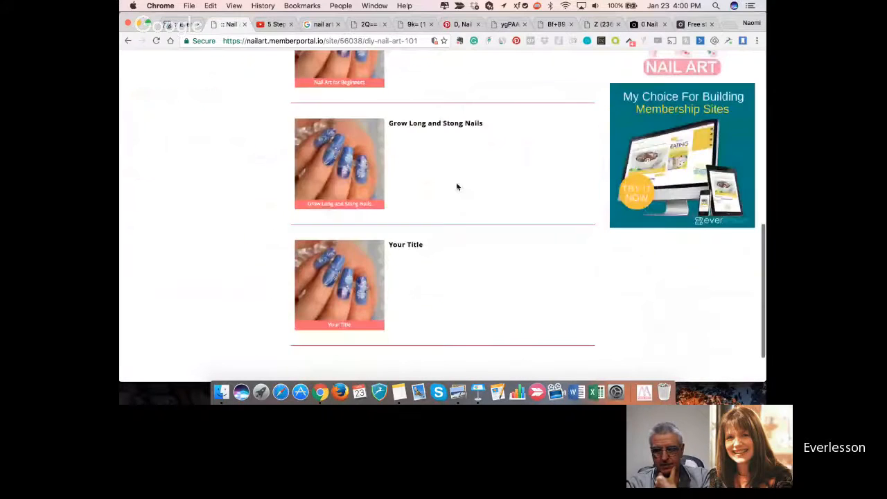
scroll(457, 187, down, 2)
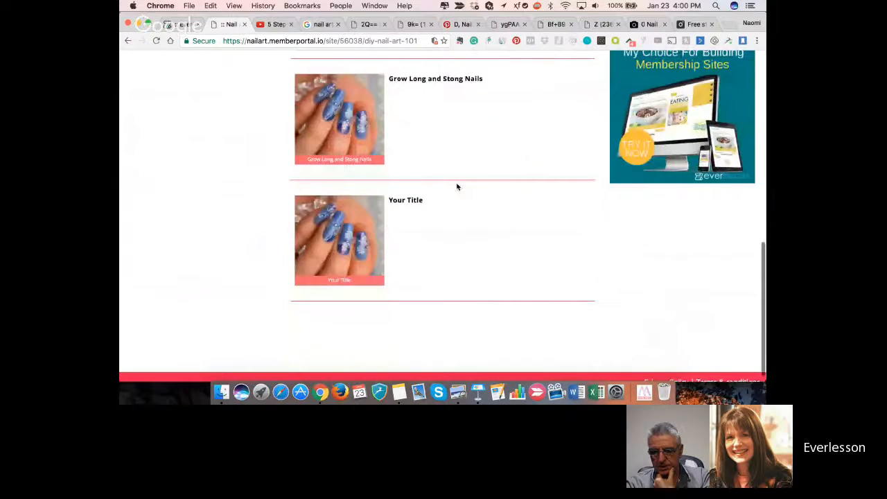
scroll(457, 187, up, 12)
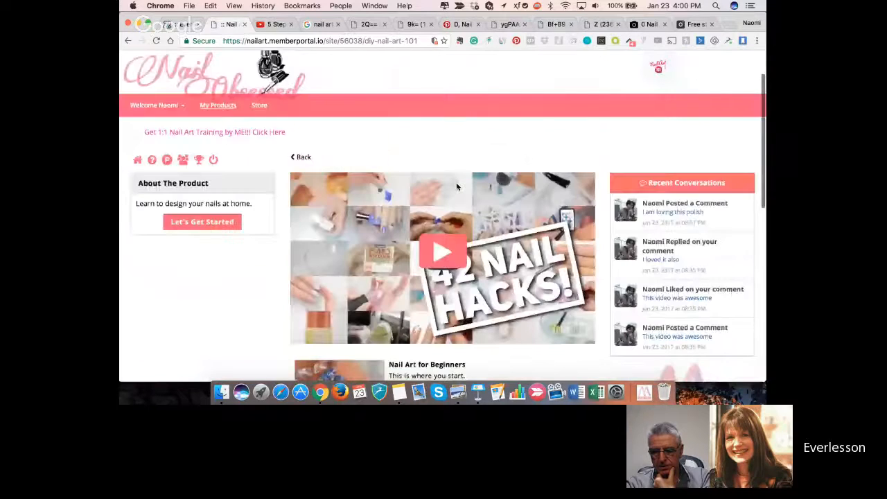